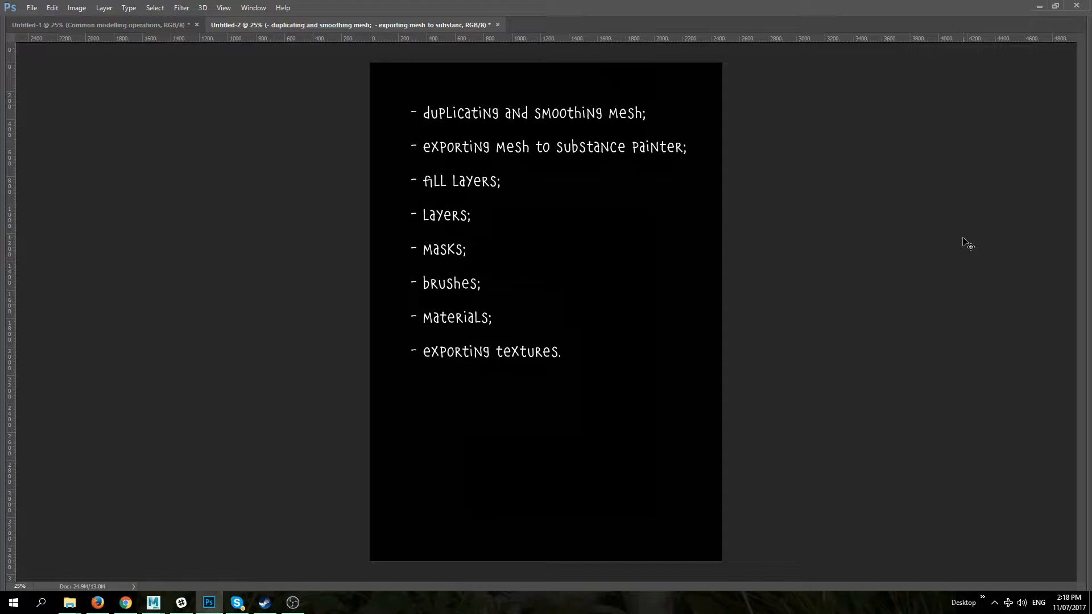
Switch to Autodesk Maya and examine the rigged character's meshes from several angles
mouse_move(155, 603)
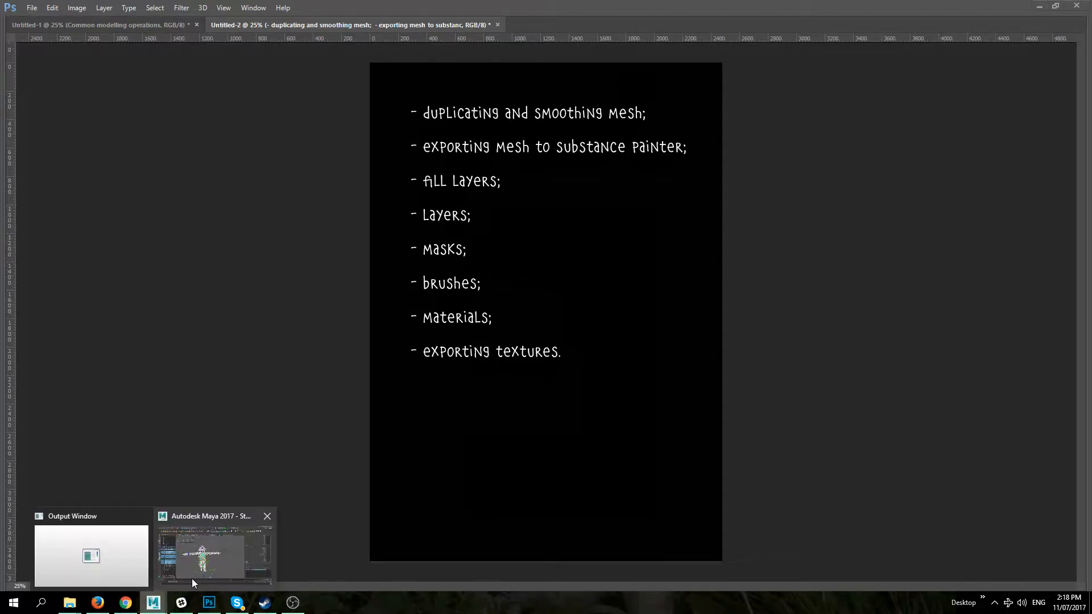
left_click(192, 578)
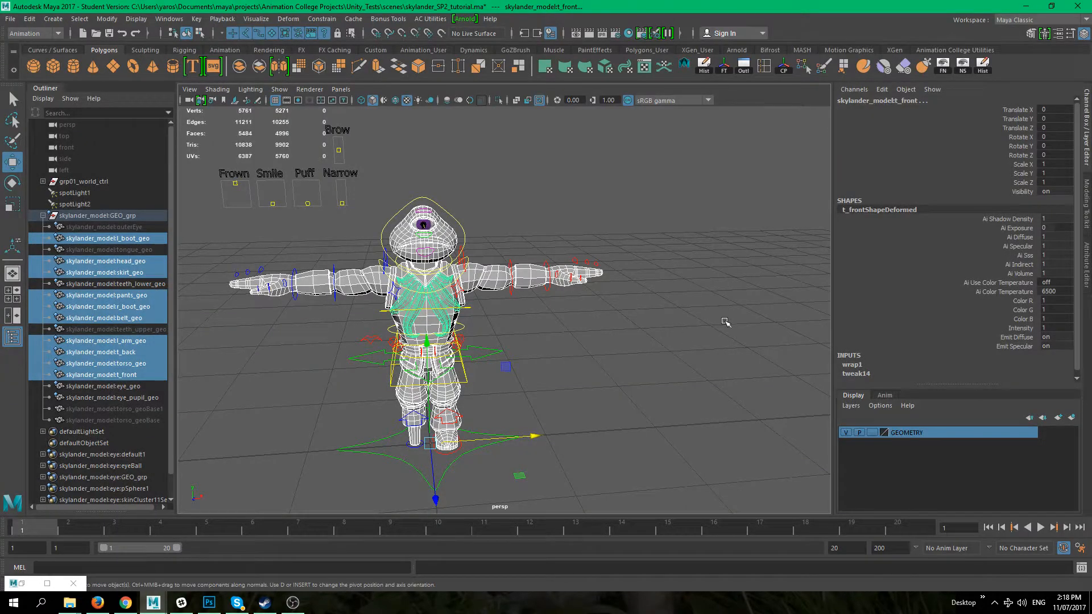
left_click_drag(724, 322, 670, 319, "alt")
middle_click_drag(671, 319, 711, 338, "alt")
right_click_drag(609, 336, 656, 340, "alt")
middle_click_drag(657, 339, 677, 256, "alt")
left_click_drag(677, 256, 489, 313, "alt")
middle_click_drag(489, 313, 604, 390, "alt")
right_click_drag(604, 390, 694, 401, "alt")
left_click_drag(694, 400, 654, 373, "alt")
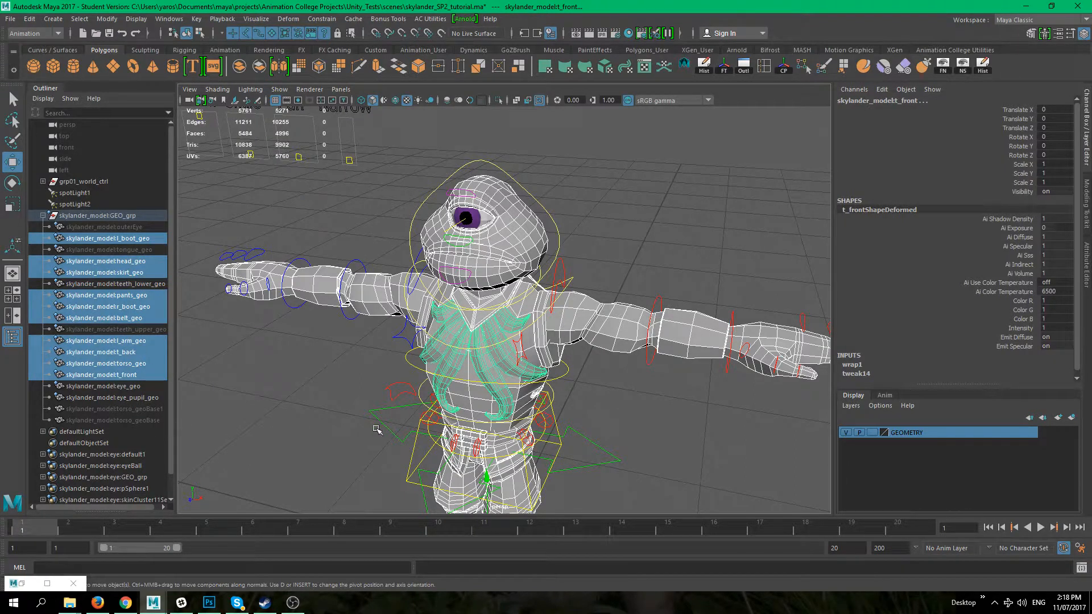
left_click_drag(606, 453, 646, 400, "alt")
middle_click_drag(603, 398, 592, 315, "alt")
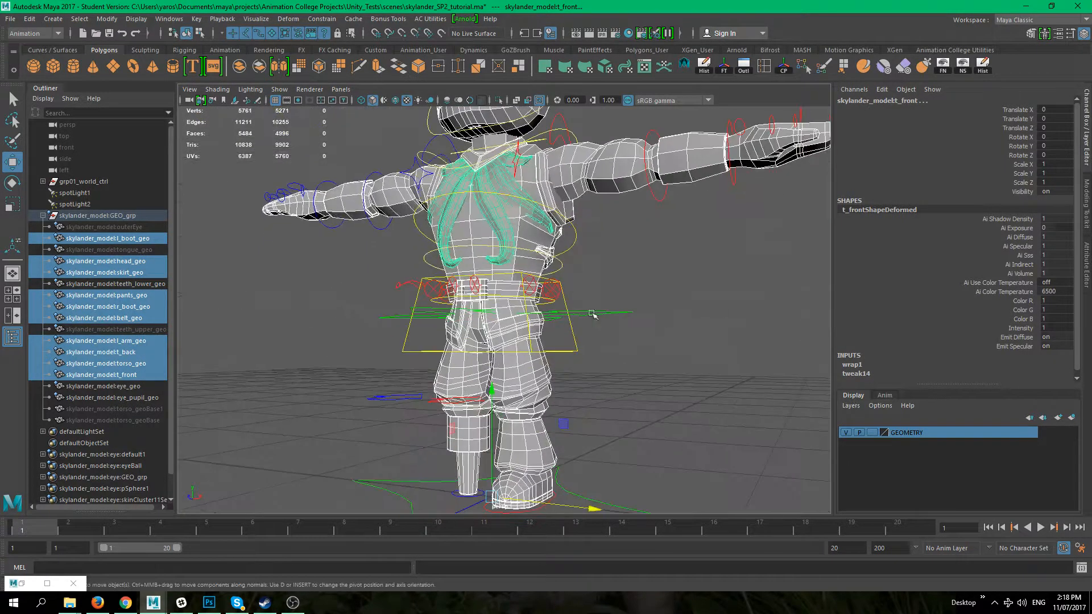
right_click_drag(642, 359, 593, 331, "alt")
middle_click_drag(625, 341, 621, 400, "alt")
mouse_move(621, 400)
left_mouse_down("alt")
mouse_move(660, 397)
mouse_move(621, 395)
mouse_move(619, 411)
left_mouse_up("alt")
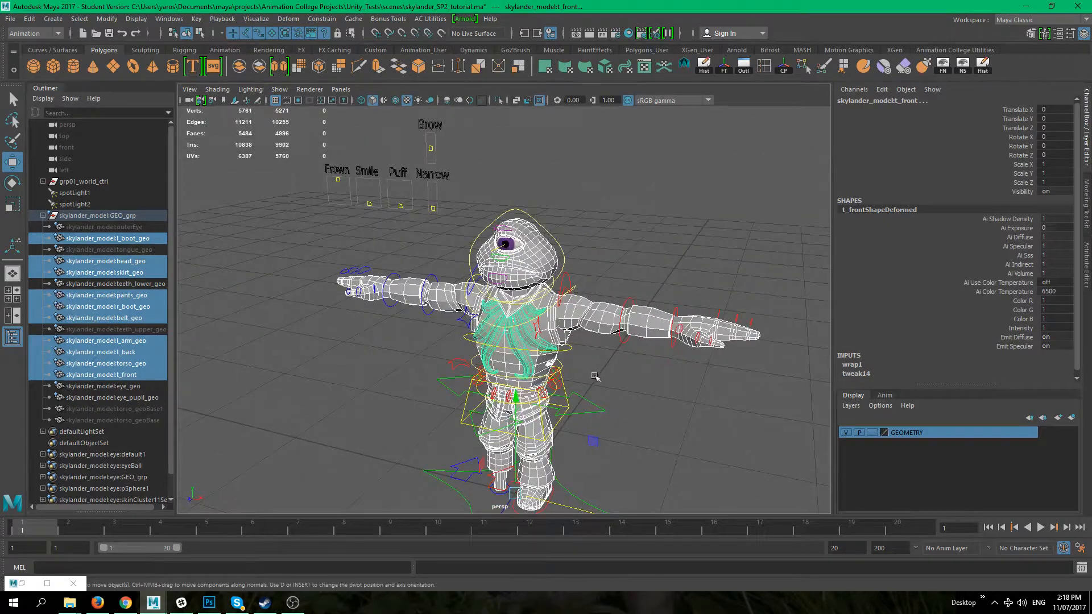
middle_click_drag(597, 376, 529, 325, "alt")
left_click_drag(537, 364, 602, 312, "alt")
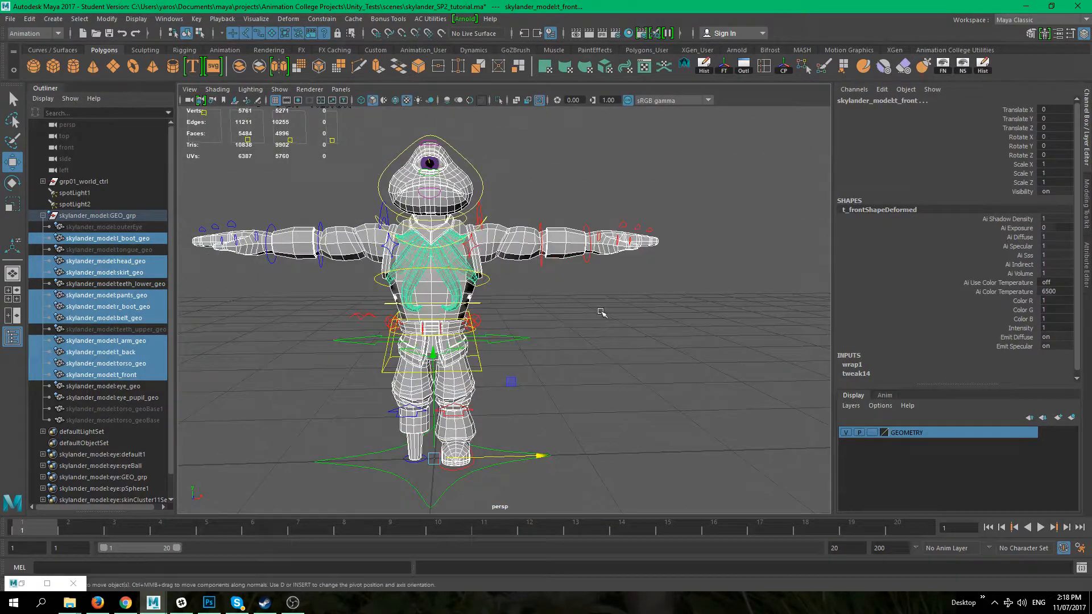
Inspect the selected character meshes' UV layout in the UV Editor, and close the editor
left_click(645, 67)
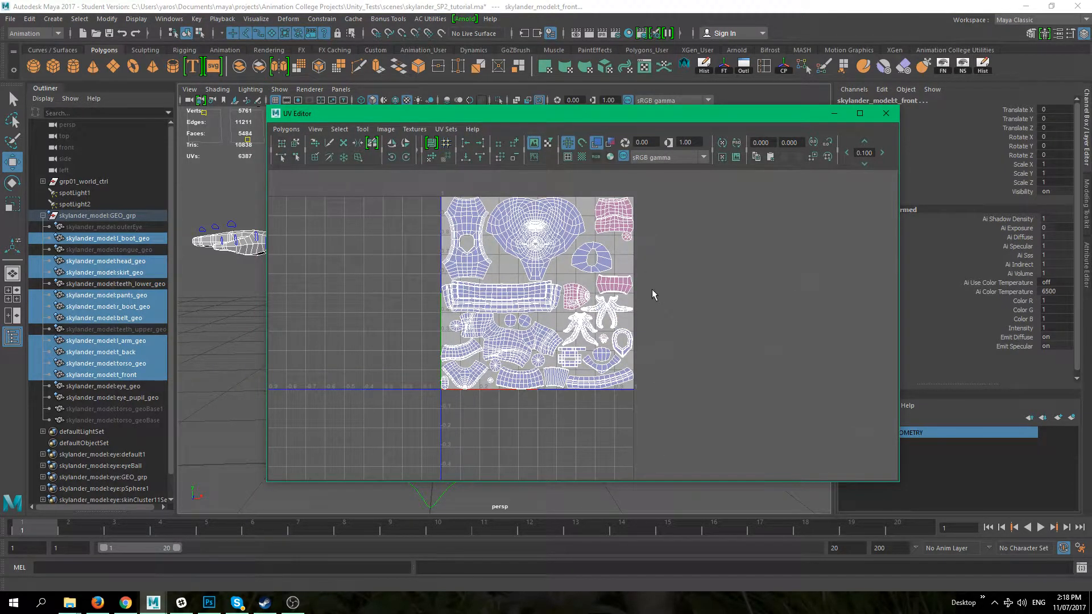
right_click_drag(634, 282, 578, 509, "alt")
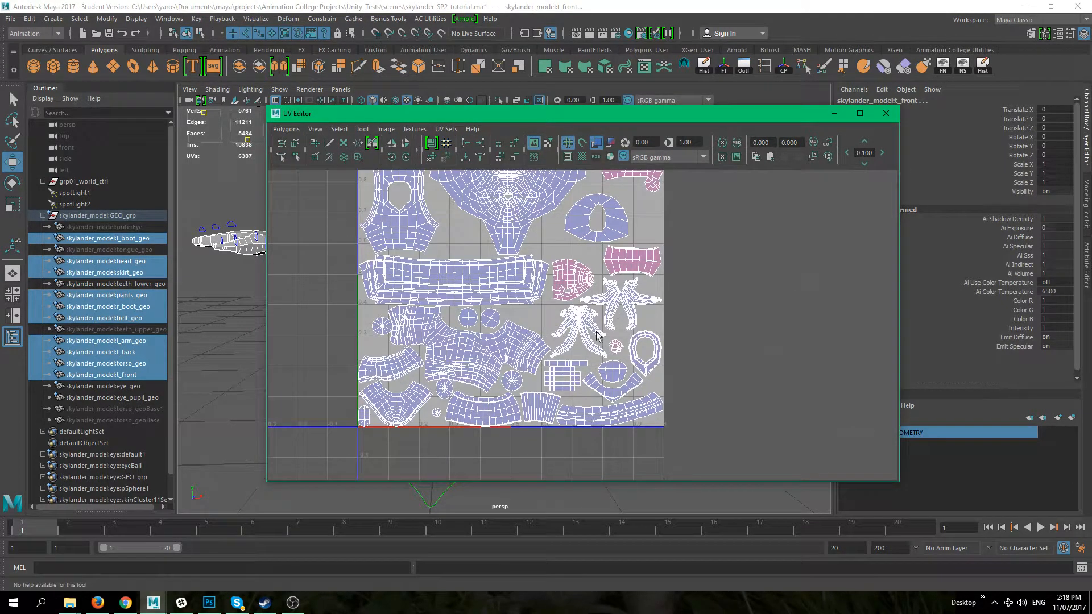
scroll(547, 320, "down", 3)
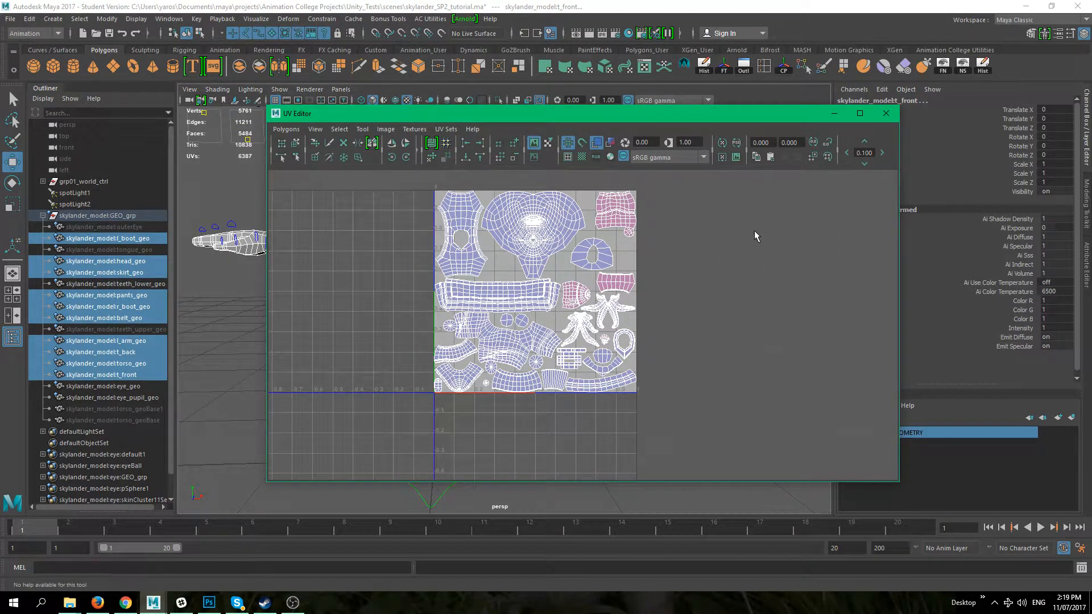
left_click(886, 113)
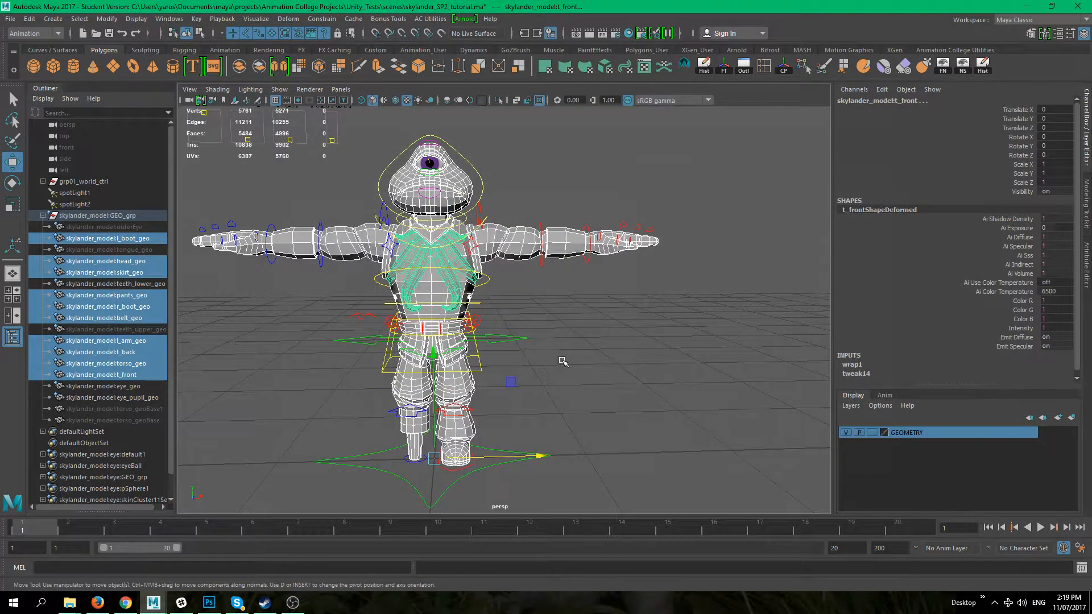
Examine the character up close and reopen the UV Editor, placing it beside the model for comparison
right_click_drag(511, 335, 578, 356, "alt")
middle_click_drag(512, 350, 586, 393, "alt")
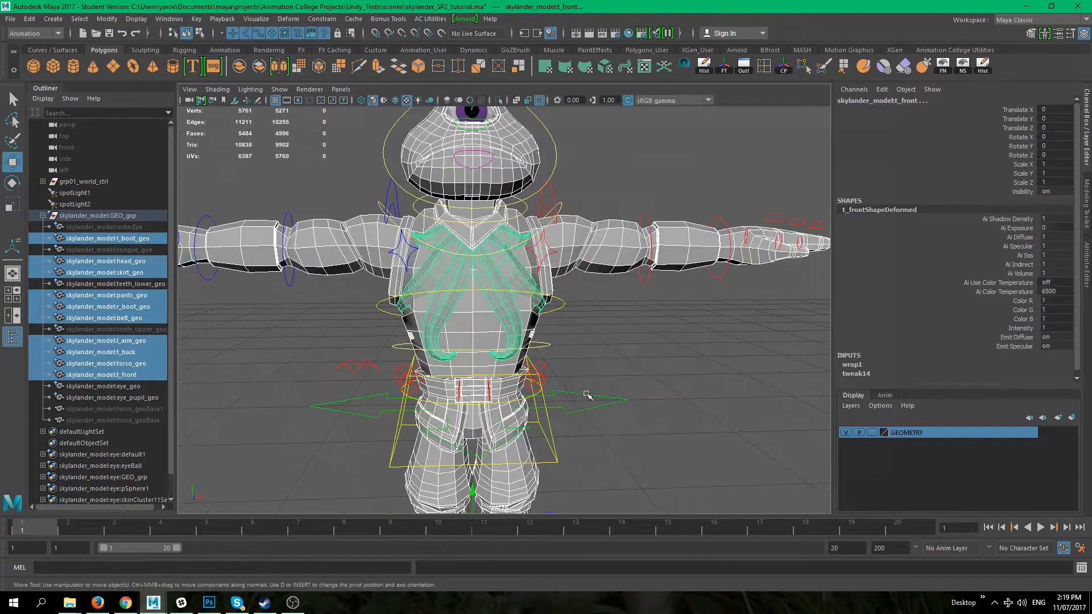
scroll(590, 388, "down", 2)
mouse_move(632, 401)
left_mouse_down("alt")
mouse_move(604, 422)
mouse_move(638, 409)
left_mouse_up("alt")
middle_click_drag(638, 409, 602, 378, "alt")
scroll(616, 421, "down", 3)
left_click(644, 66)
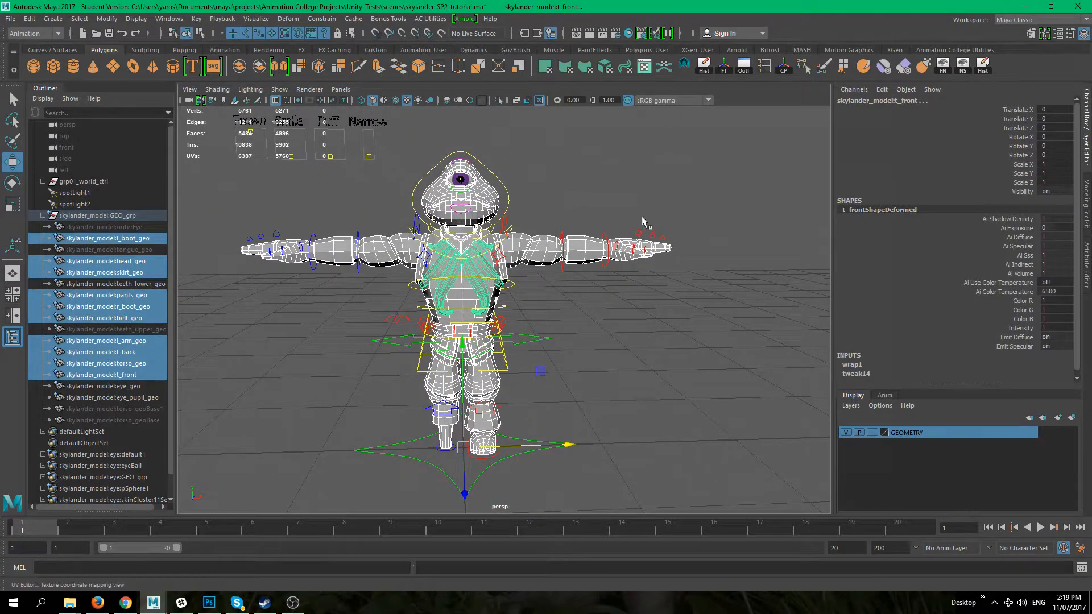
left_click_drag(611, 137, 851, 135)
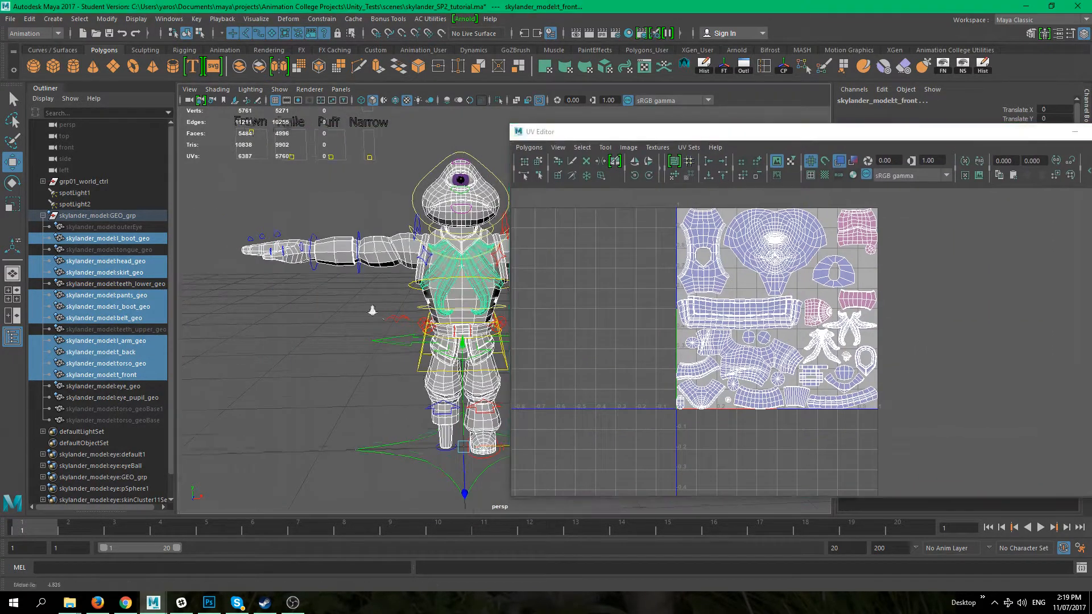
Preview the selected meshes smoothed against their UV layout, return them to unsmoothed display, and close the UV Editor
key("3")
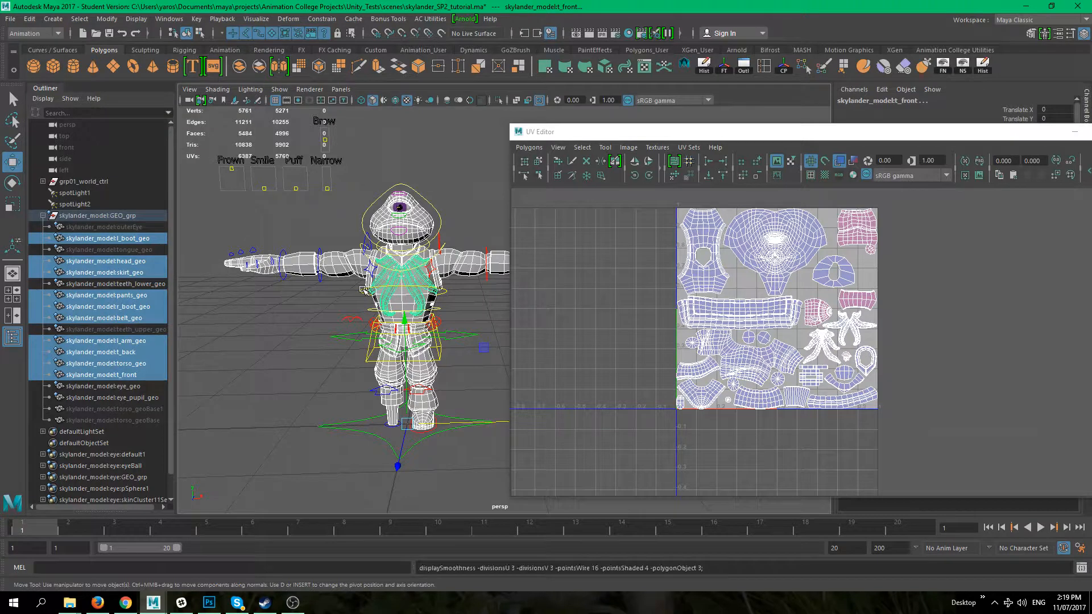
left_click(743, 295)
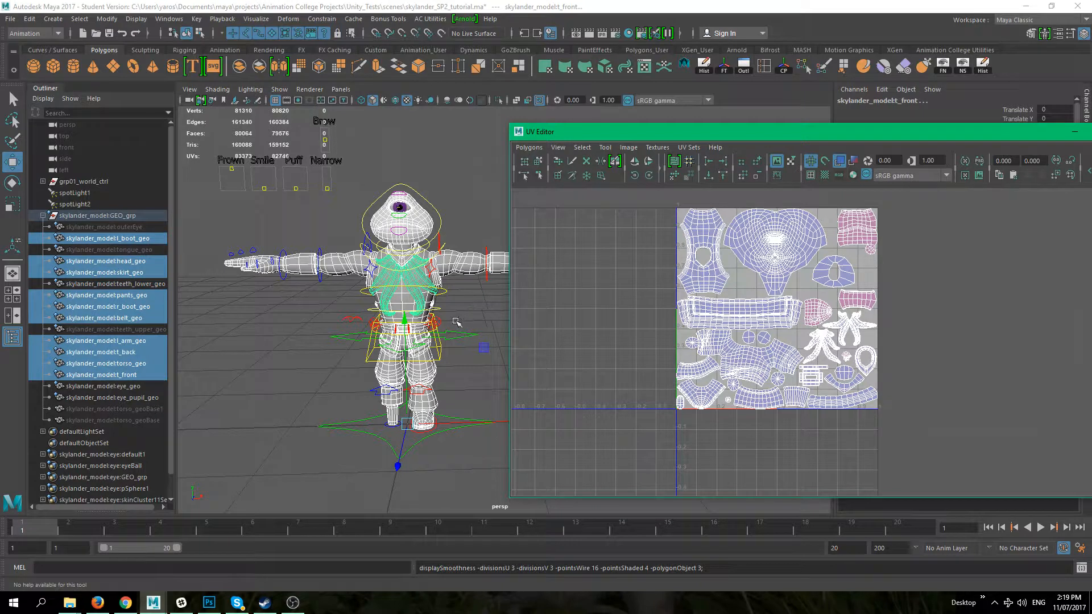
key("1")
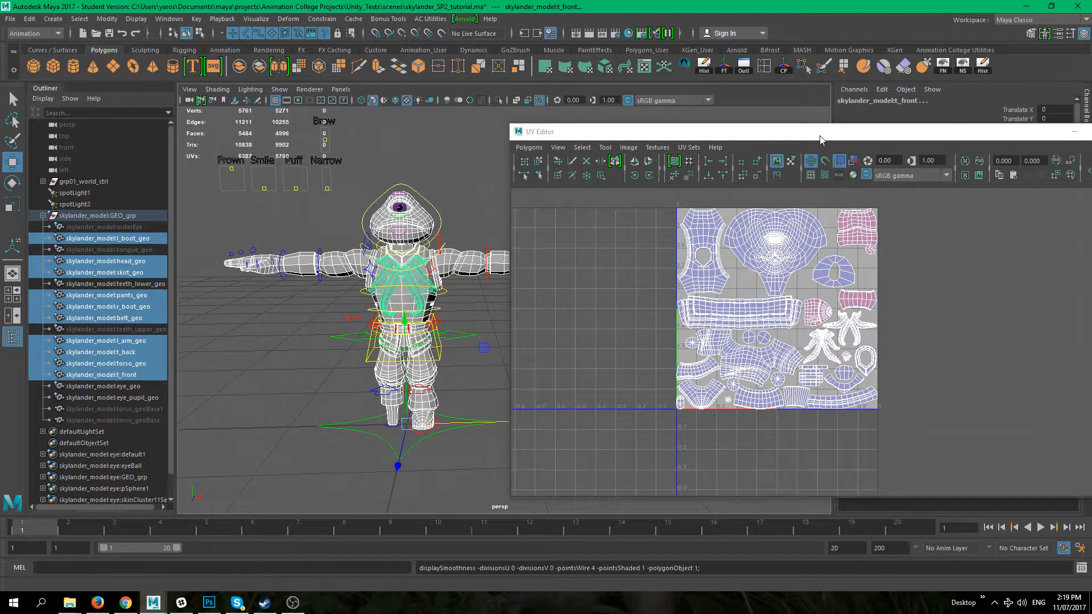
left_click_drag(994, 135, 659, 167)
left_click(790, 157)
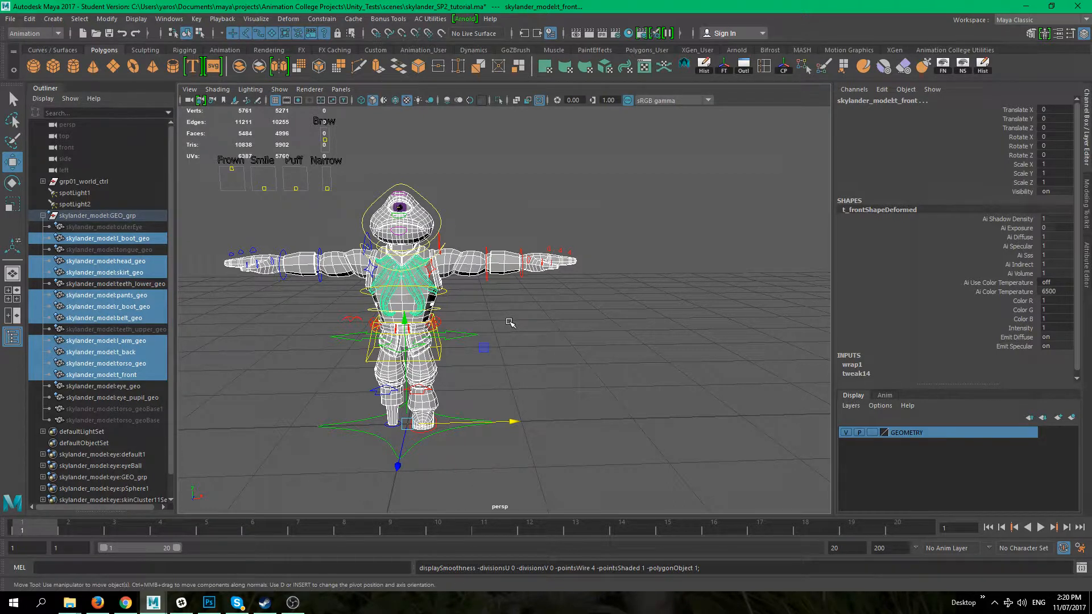
Duplicate the selected character meshes and unparent the copies from the geometry group
key("w")
key("ctrl+d")
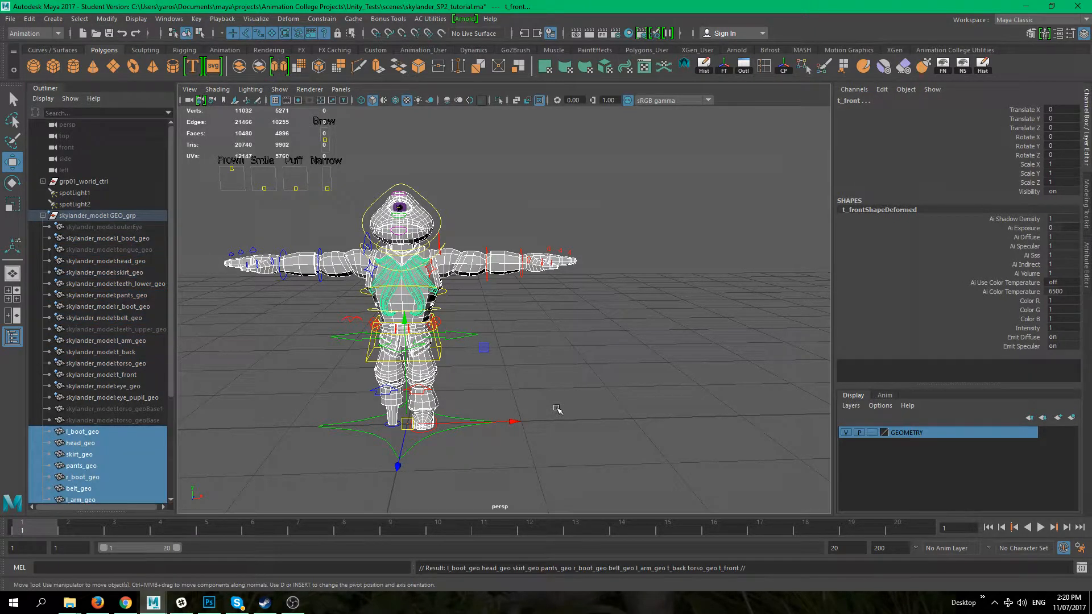
scroll(120, 329, "down", 4)
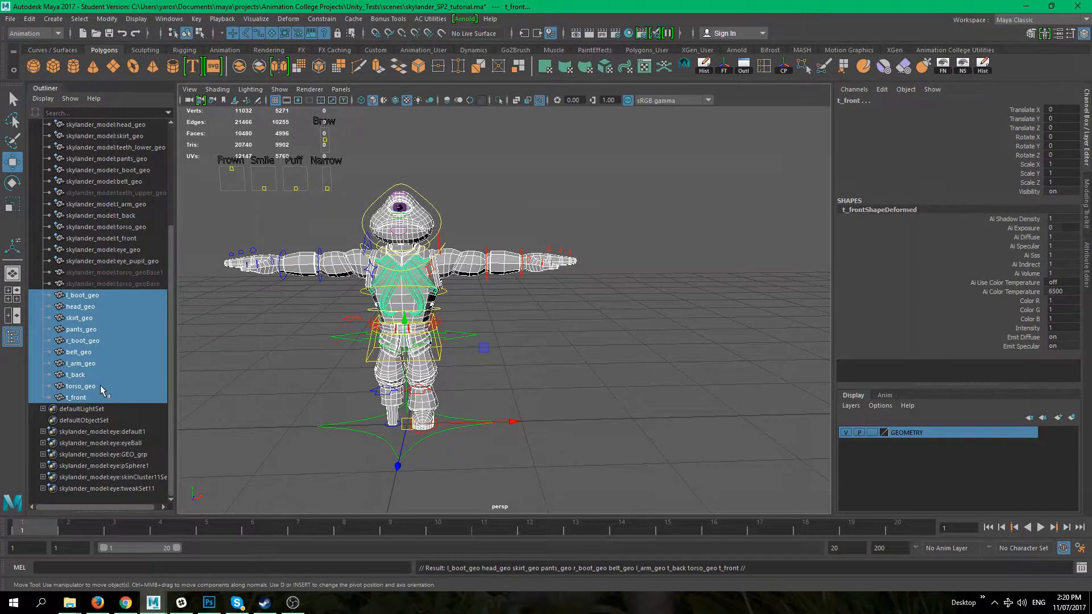
key("shift+p")
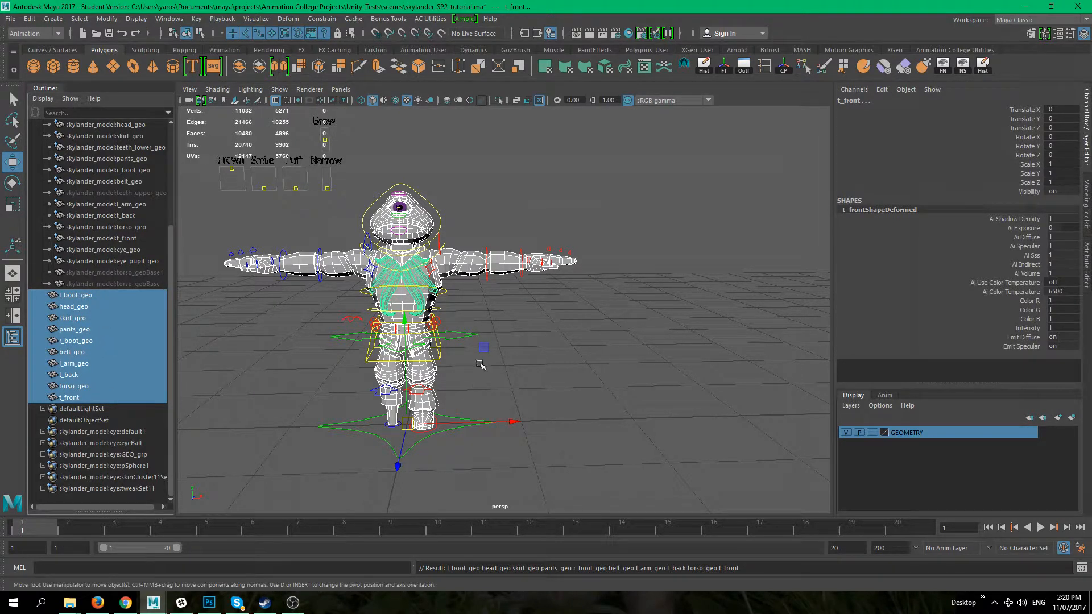
Move the duplicated meshes about 3.162 units along X so they stand beside the rigged original
left_click_drag(514, 422, 870, 410)
middle_click_drag(646, 434, 458, 414, "alt")
right_click_drag(521, 398, 640, 401, "alt")
middle_click_drag(652, 401, 550, 399, "alt")
middle_click_drag(629, 420, 624, 399, "alt")
left_click_drag(624, 398, 614, 419, "alt")
right_click_drag(634, 419, 591, 384, "alt")
middle_click_drag(591, 384, 599, 400, "alt")
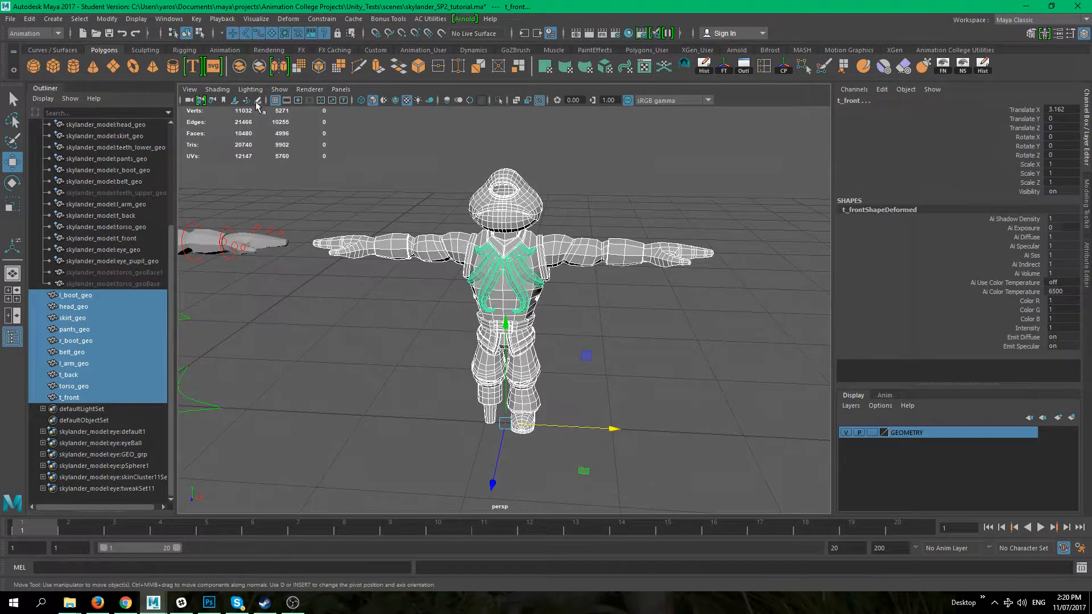
Use the Modeling menu set to smooth the duplicated meshes with 1 division level and OpenSubdiv Catmull-Clark, and deselect them
left_click(39, 33)
left_click(34, 46)
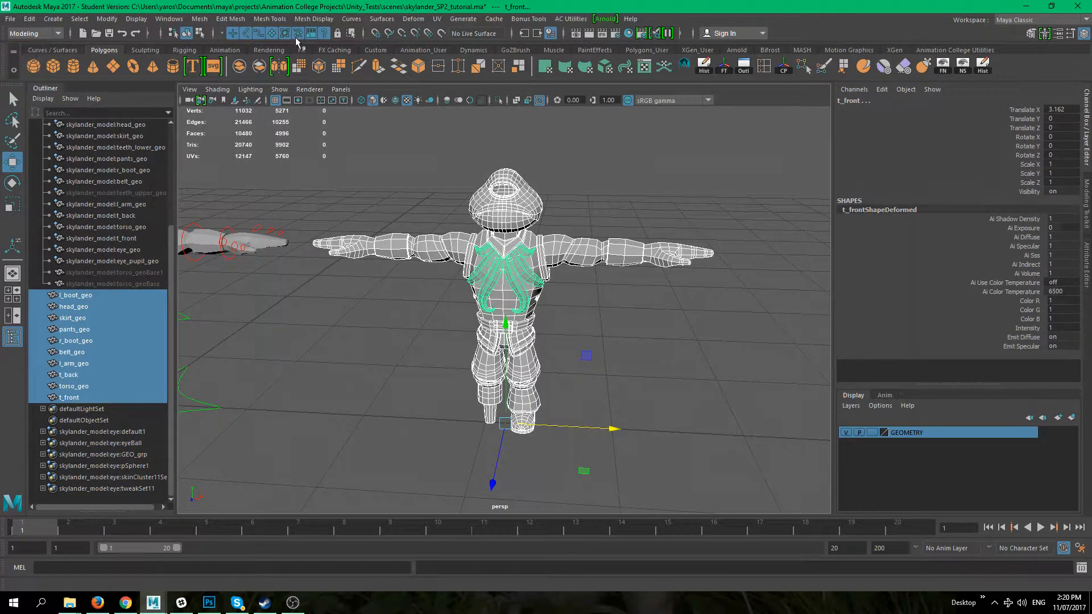
left_click(205, 22)
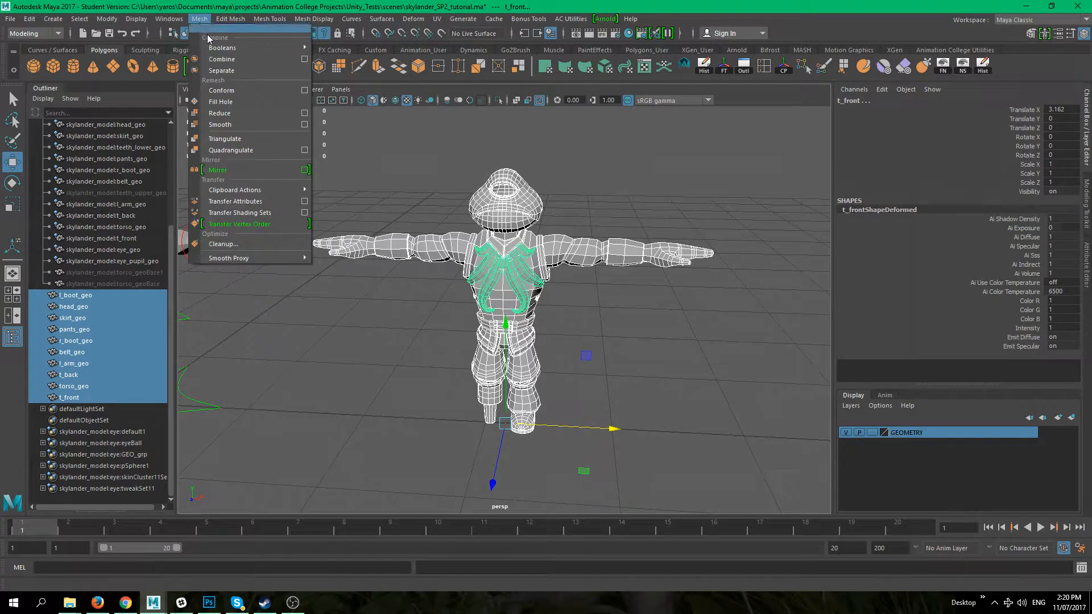
left_click(306, 124)
left_click(779, 174)
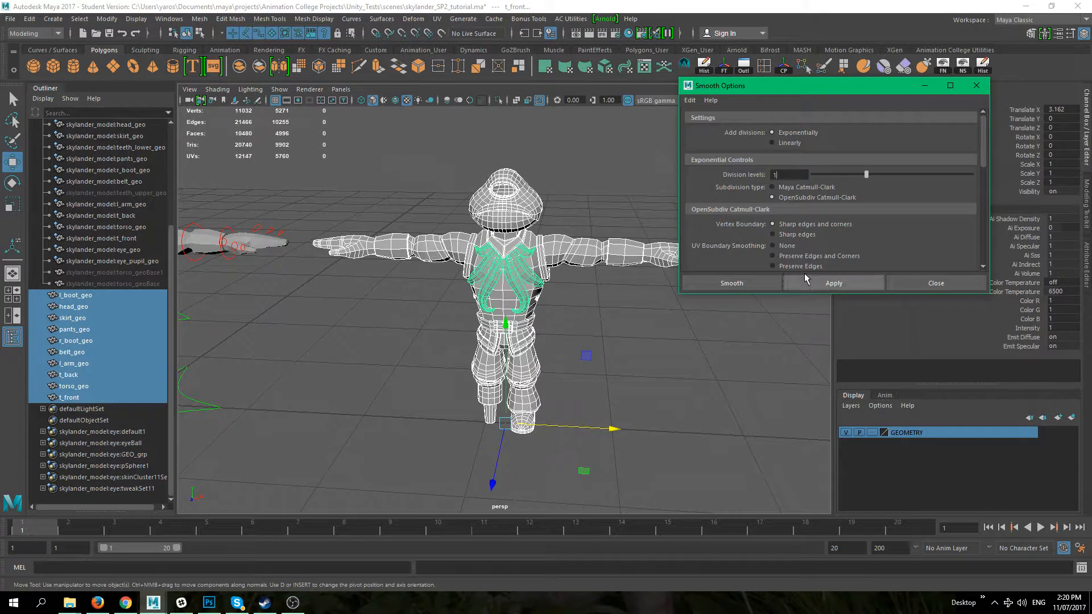
scroll(808, 214, "down", 1)
scroll(762, 222, "down", 1)
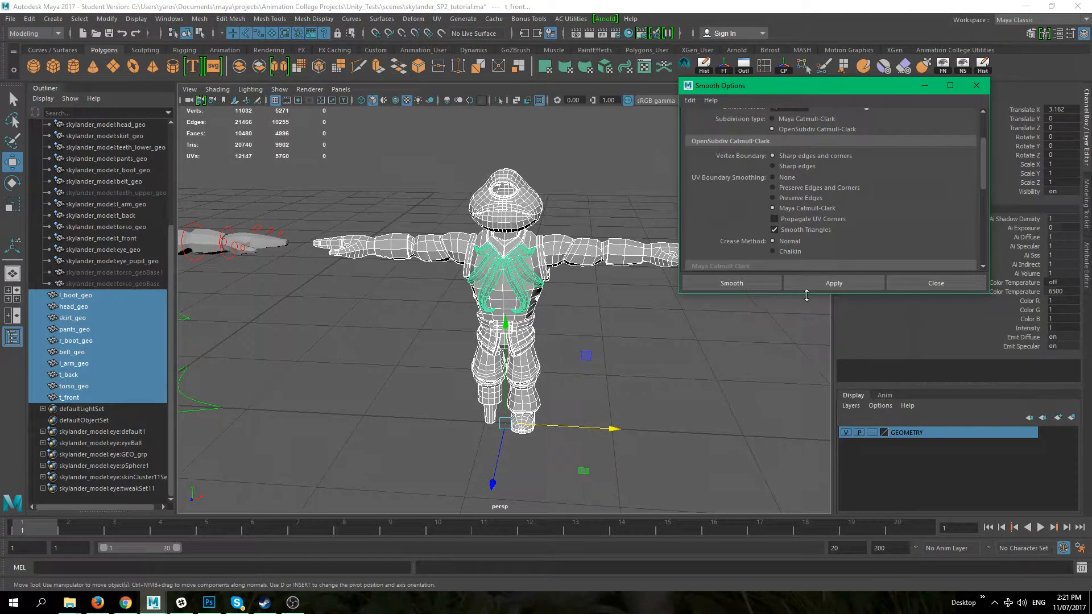
left_click(828, 281)
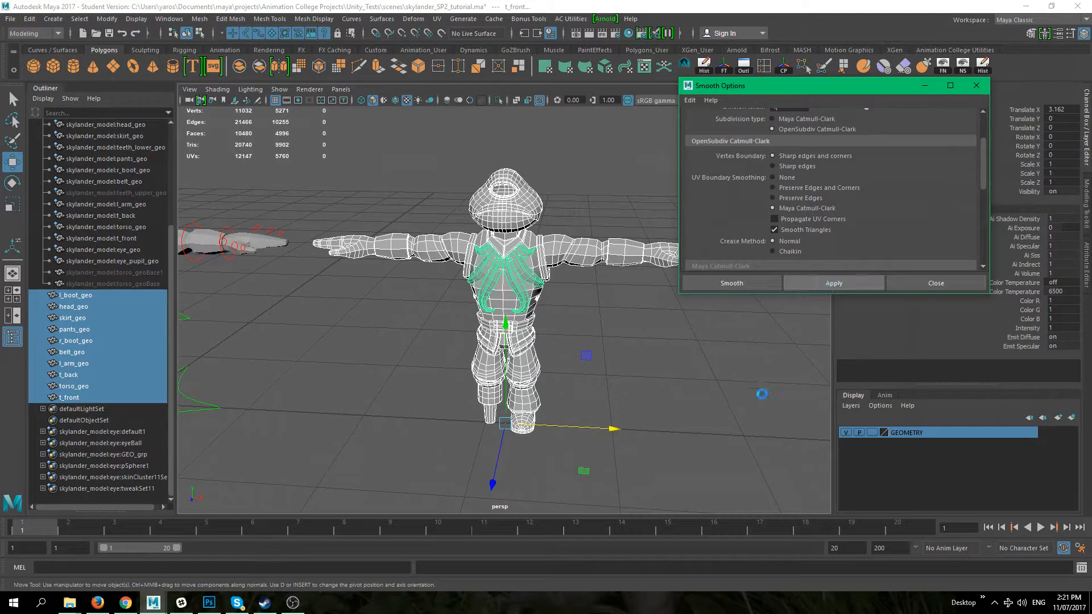
left_click(676, 416)
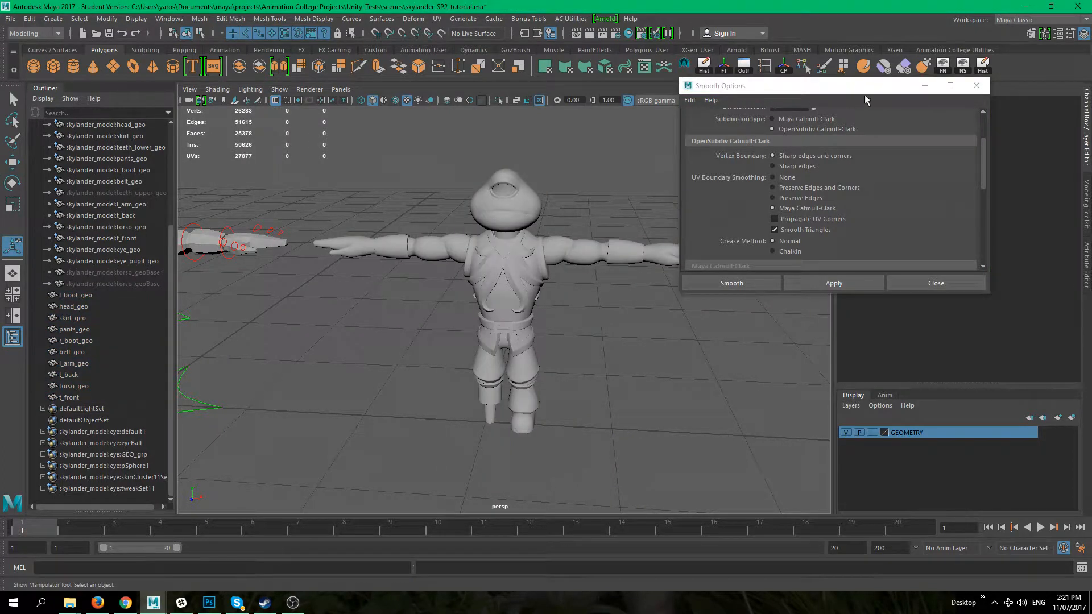
left_click(977, 86)
Compare the smoothed duplicate with the original character, and open the UV Editor below the two models
middle_click_drag(534, 332, 536, 347, "alt")
left_click_drag(537, 347, 455, 358, "alt")
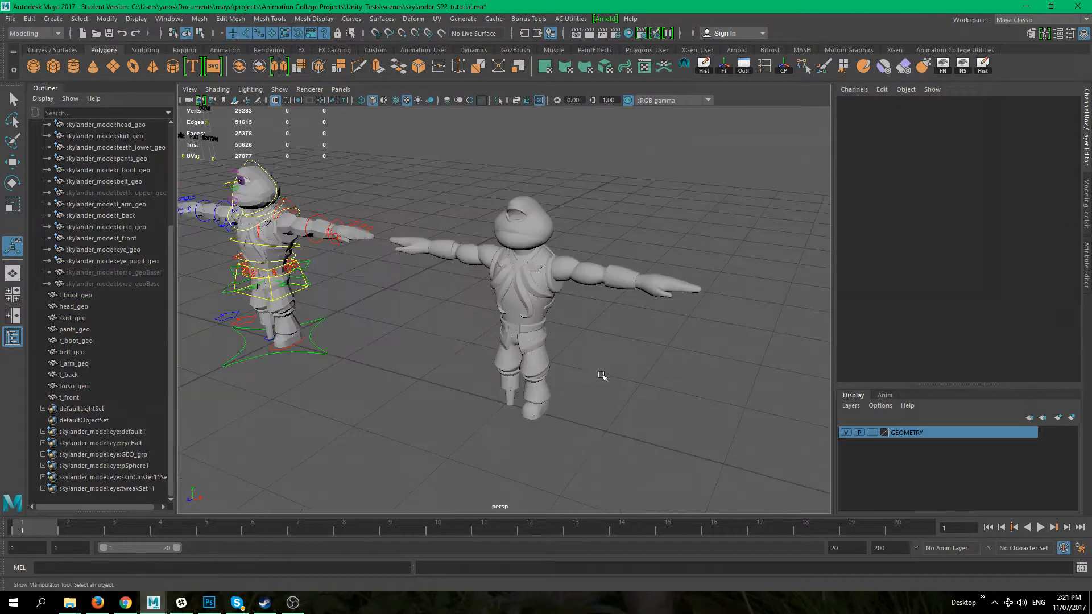
right_click_drag(417, 341, 447, 387, "alt")
left_click_drag(408, 392, 441, 373, "alt")
right_click_drag(475, 360, 471, 368, "alt")
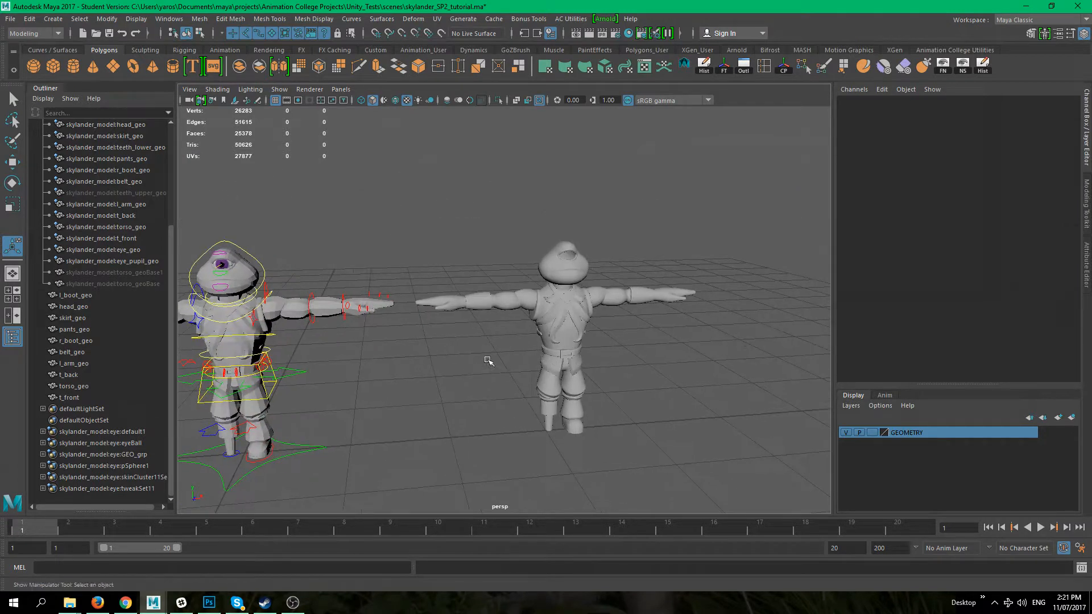
middle_click_drag(470, 368, 565, 354, "alt")
left_click(645, 68)
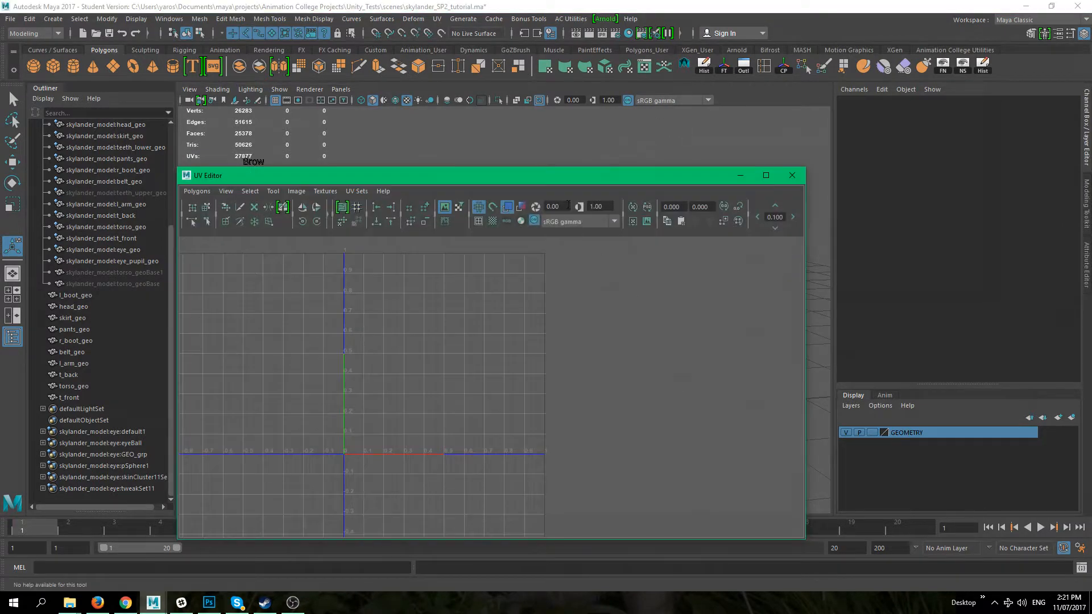
left_click_drag(590, 184, 730, 364)
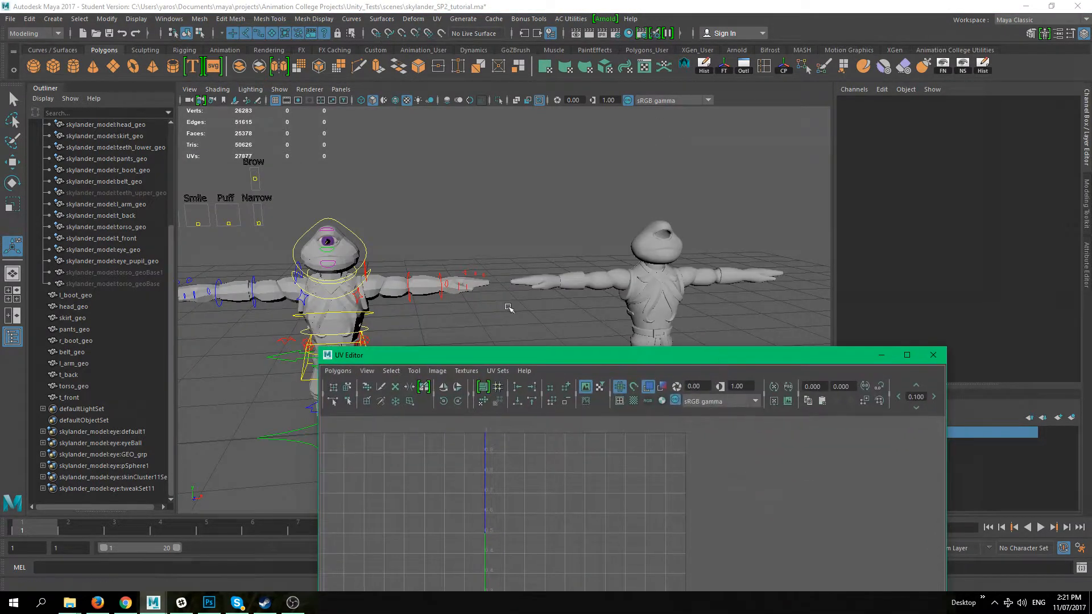
Show the original arm mesh in smooth preview and compare its UVs with those of the duplicate's smoothed arm
left_click(424, 284)
key("3")
right_click_drag(544, 250, 607, 316, "alt")
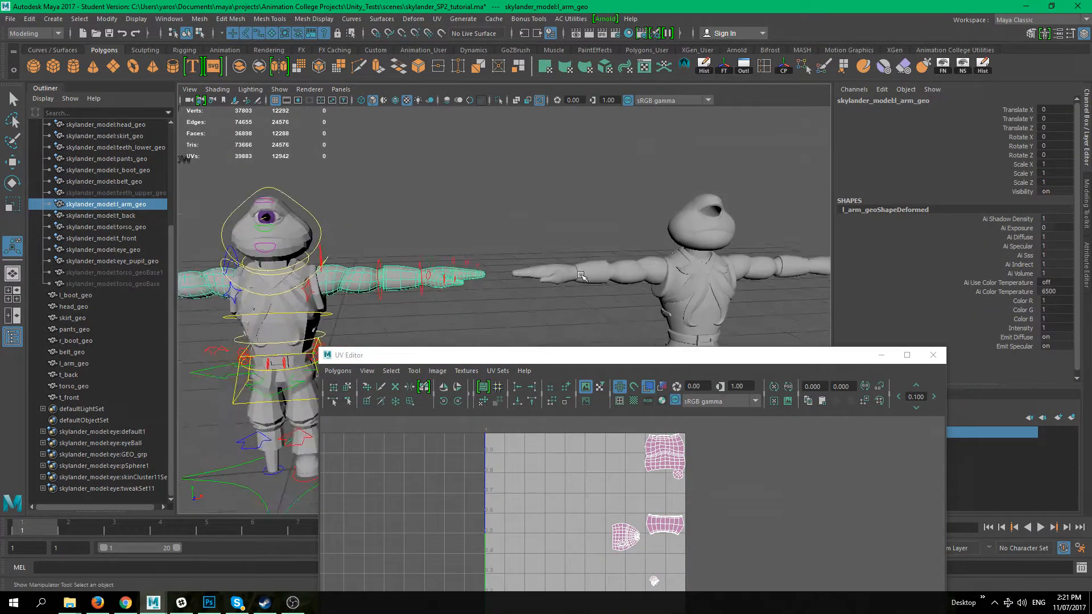
middle_click_drag(608, 316, 570, 289, "alt")
right_click_drag(630, 543, 696, 549, "alt")
middle_click_drag(689, 467, 653, 505, "alt")
right_click_drag(653, 505, 722, 488, "alt")
middle_click_drag(722, 488, 753, 575, "alt")
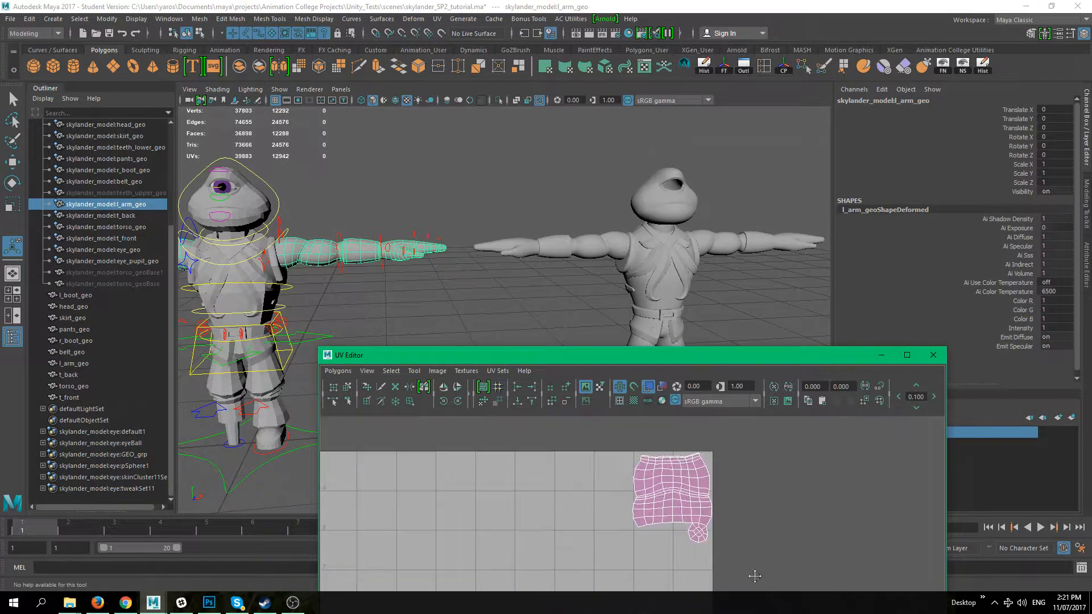
left_click(579, 250)
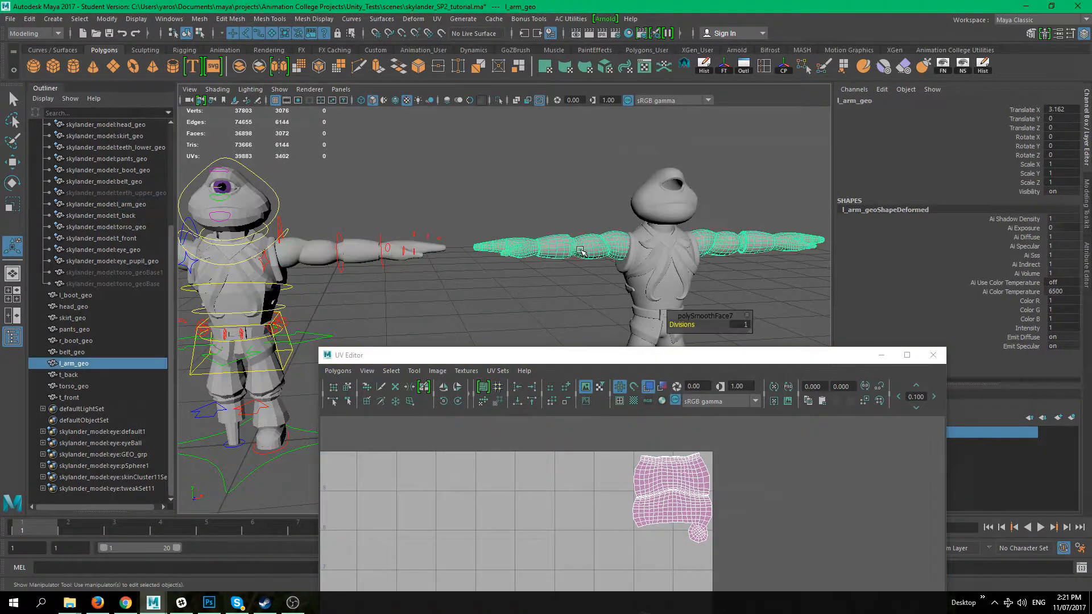
left_click(358, 255)
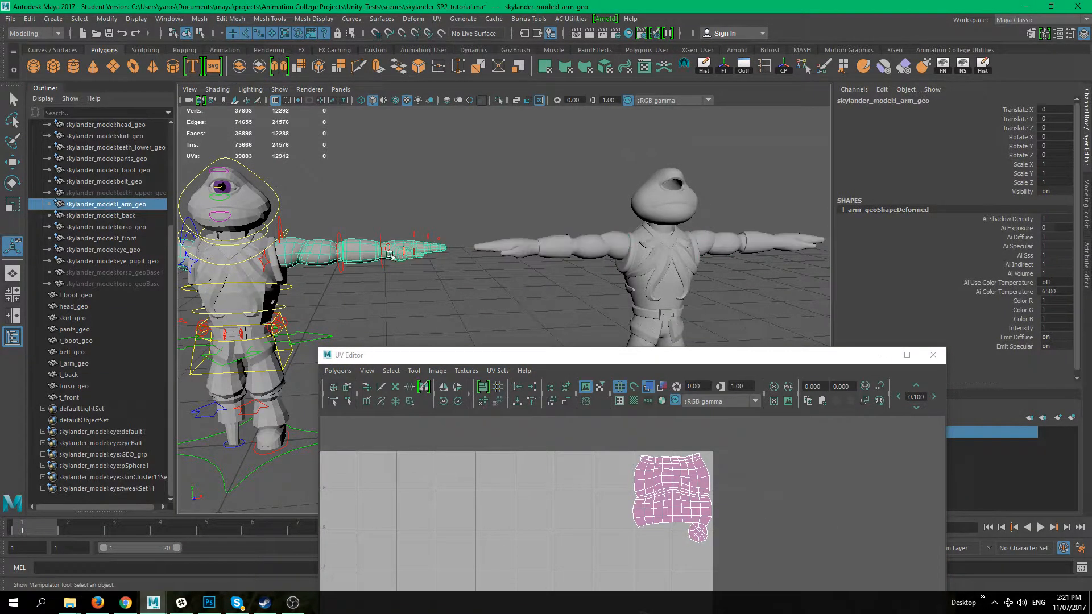
Compare the UVs of the duplicate's smoothed arm with the original arm's, close the UV Editor and clear the selection
left_click(544, 252)
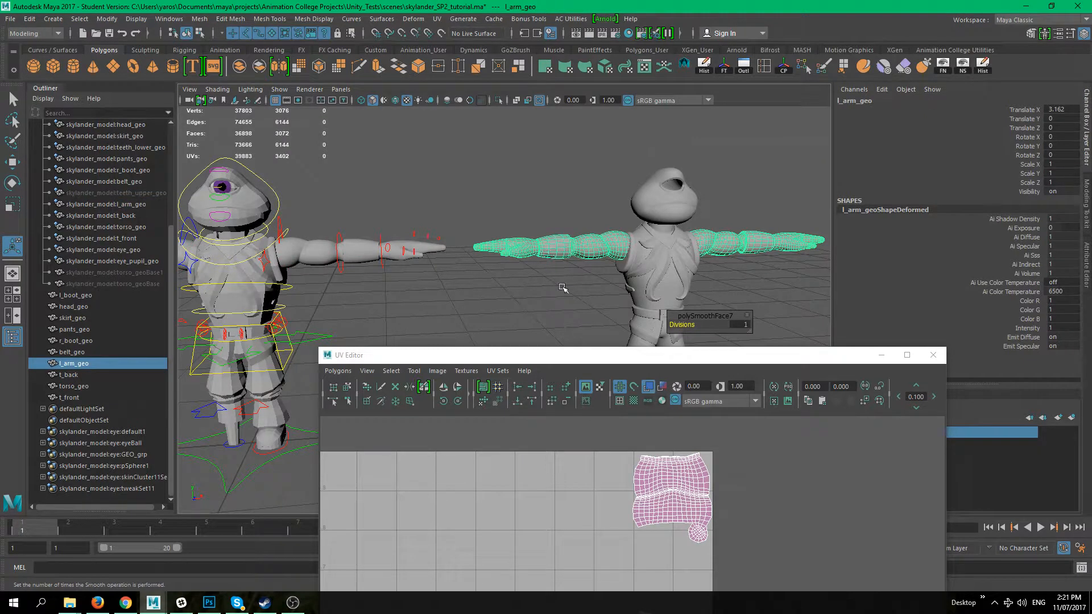
left_click(362, 252)
left_click(535, 251)
left_click_drag(745, 357, 680, 306)
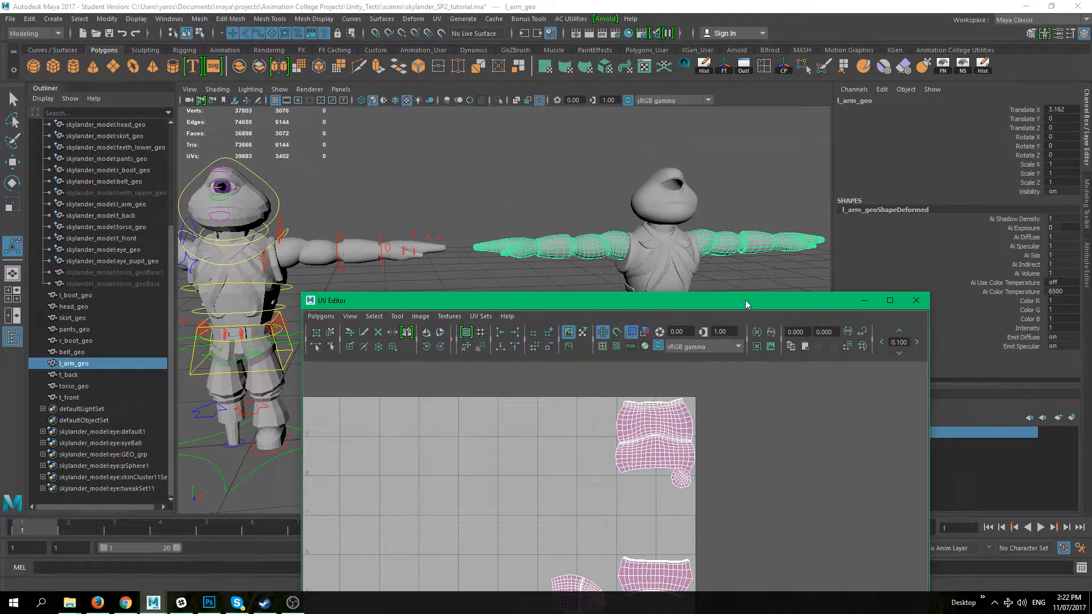
left_click(916, 300)
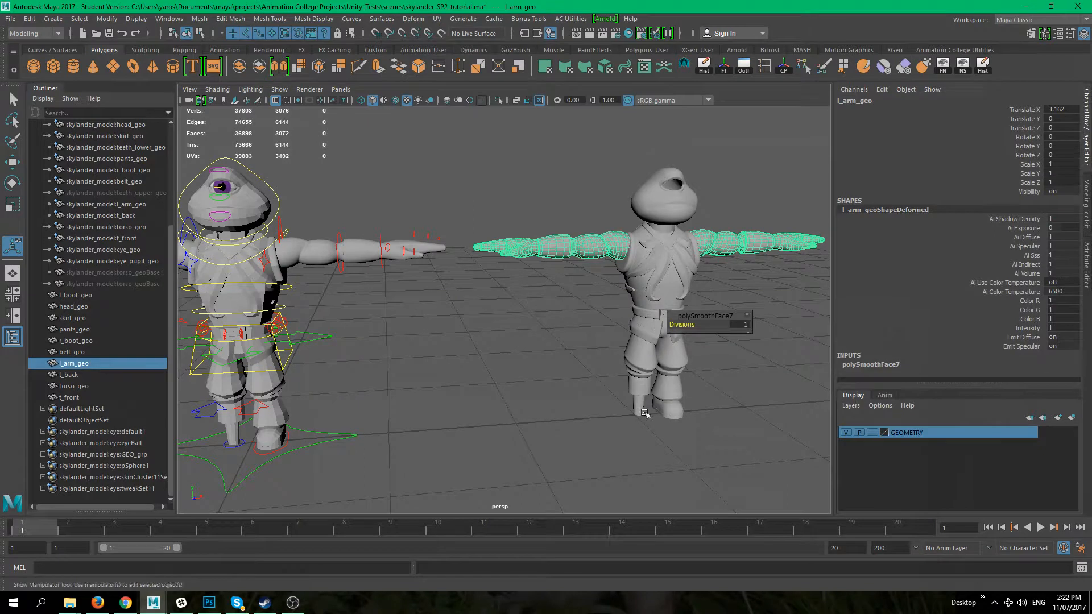
left_click(652, 398)
left_click(405, 339)
Collapse the original character's skylander_model:GEO_grp group in the Outliner and hide it
scroll(70, 295, "up", 4)
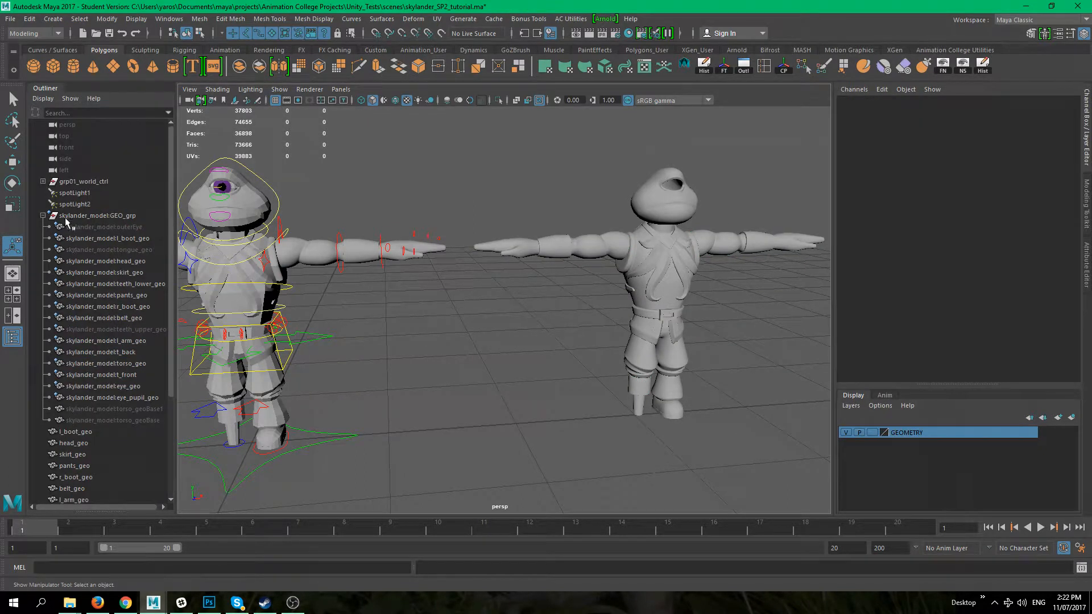
left_click(42, 216)
left_click(91, 219)
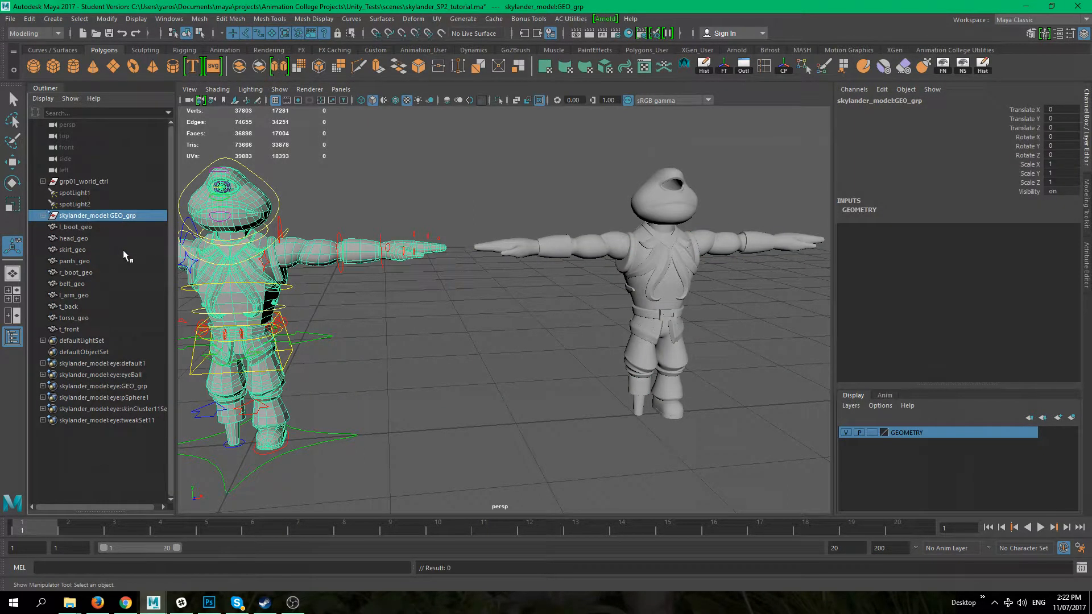
key("ctrl+h")
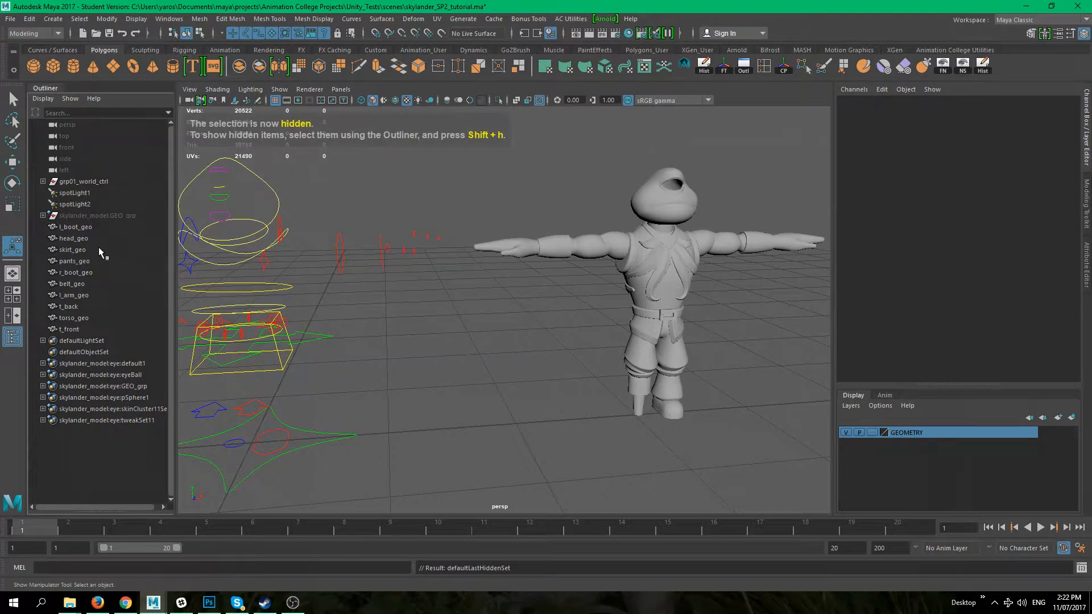
Select all duplicated meshes from l_boot_geo to t_front and set their Translate X to 0
left_click(77, 228)
left_click(83, 330, "shift")
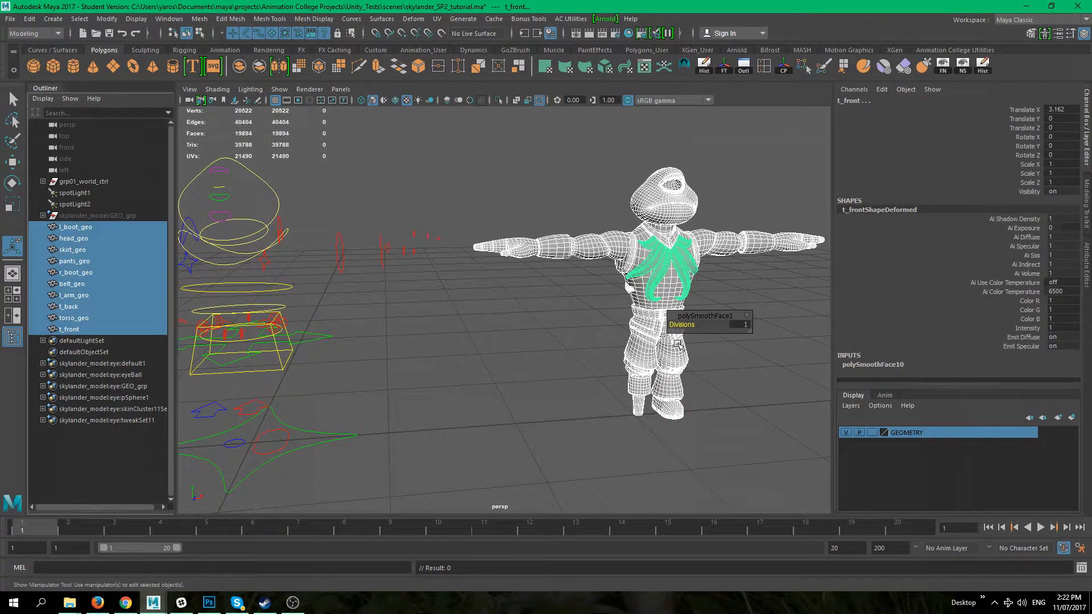
key("super")
left_click_drag(742, 390, 739, 395, "alt")
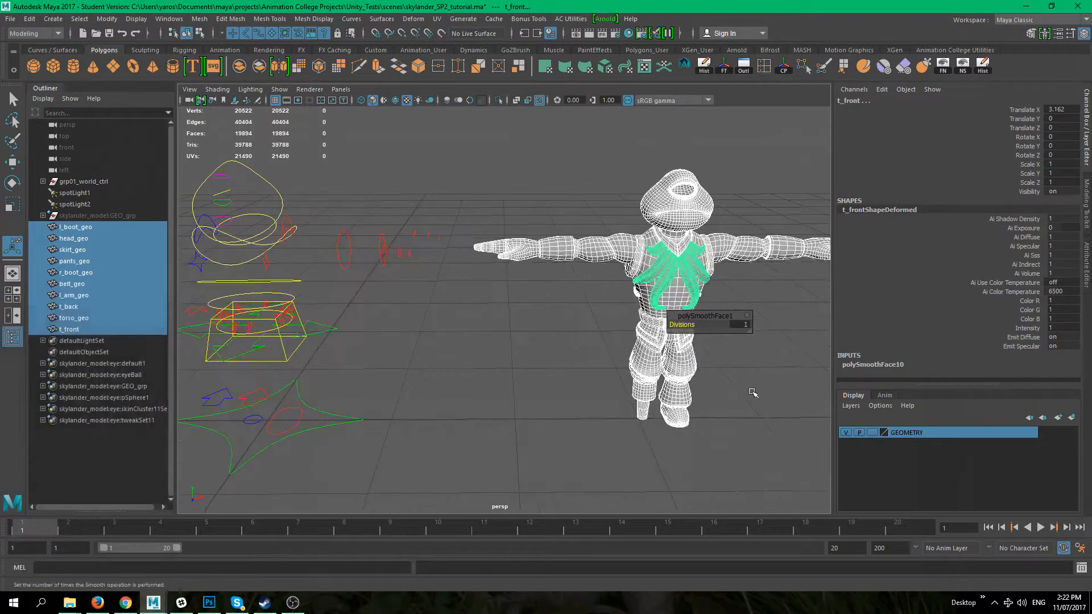
left_click(744, 387)
key("ctrl+z")
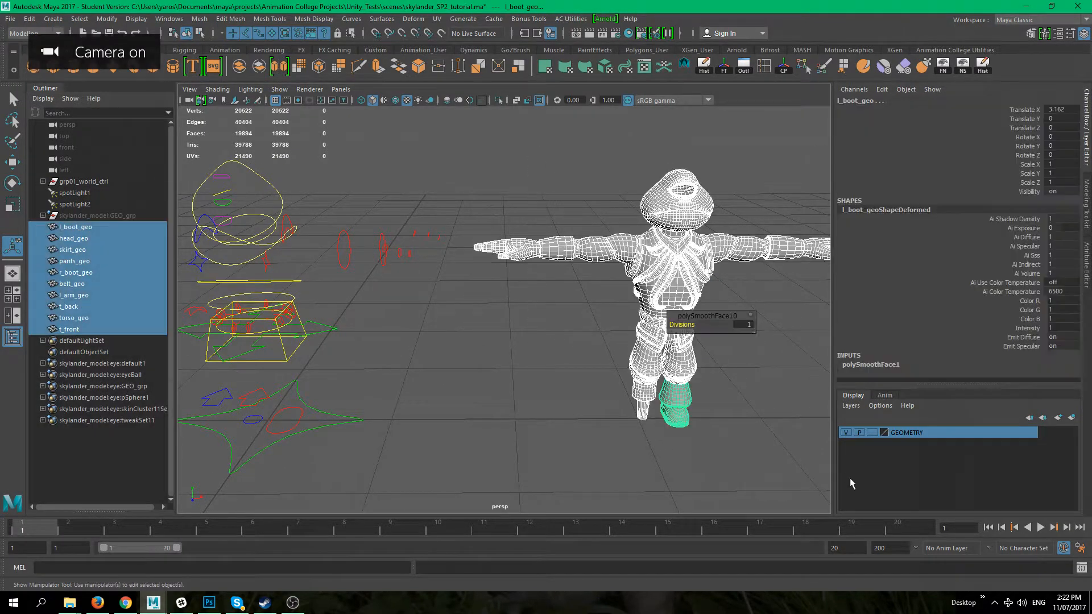
double_click(1058, 110)
type("0")
key("Return")
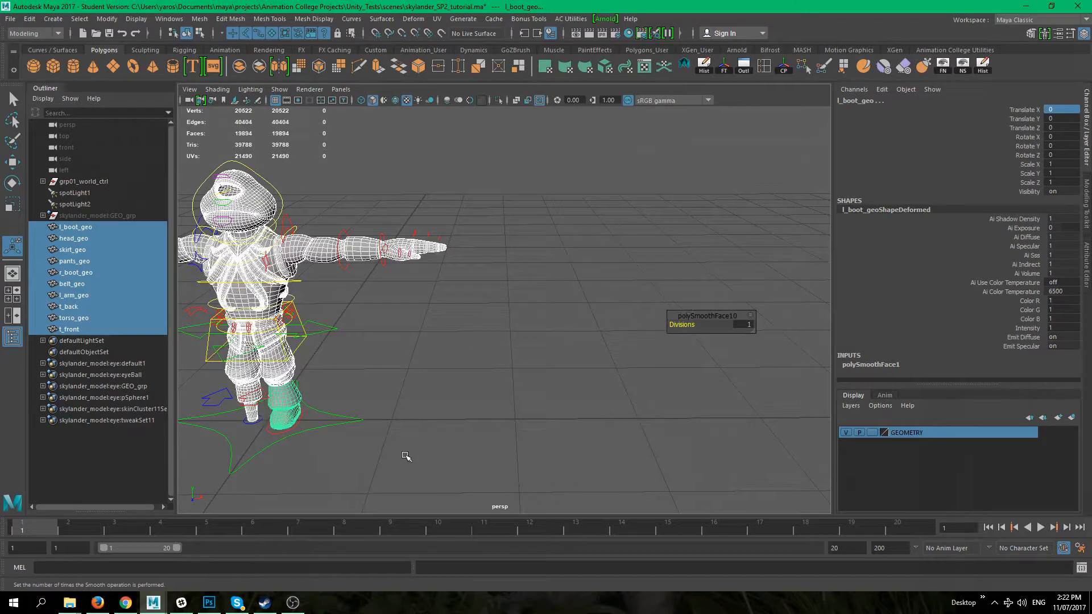
Delete the construction history of the selected duplicated meshes and freeze their transformations
key("f")
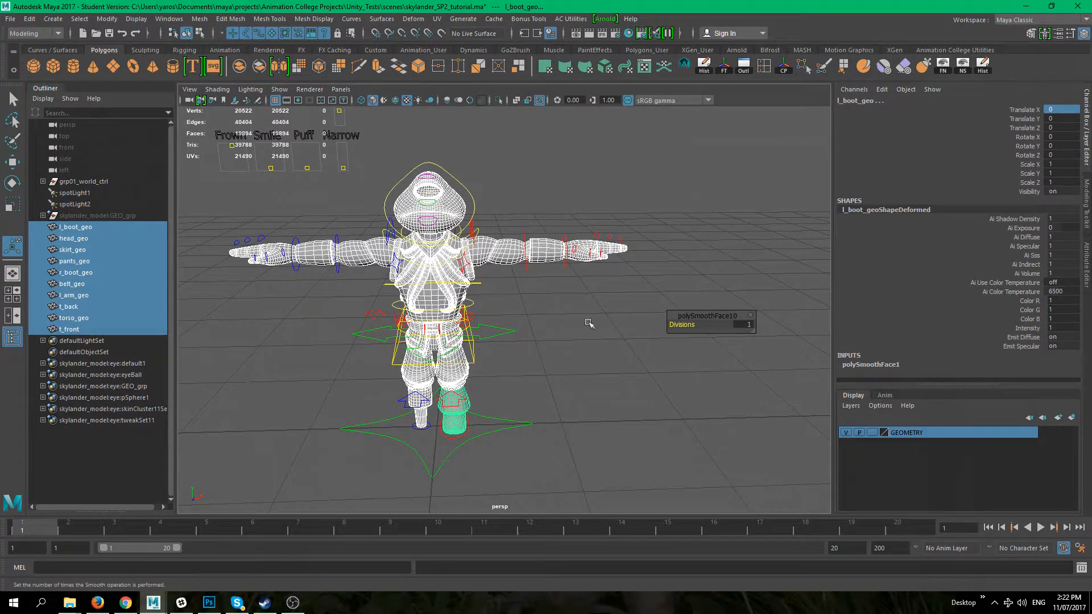
left_click(724, 66)
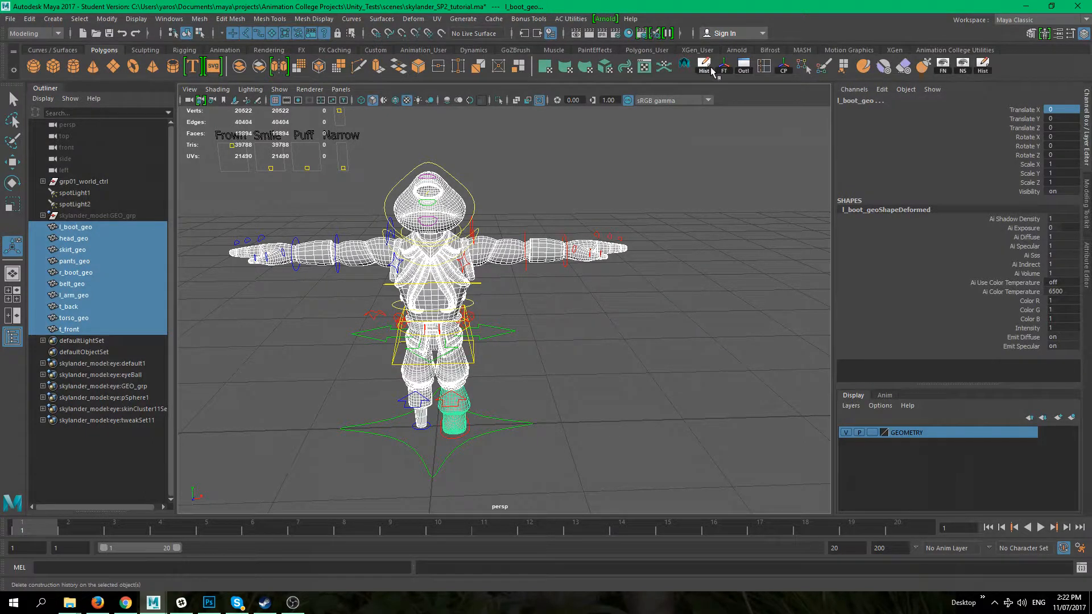
left_click(725, 67)
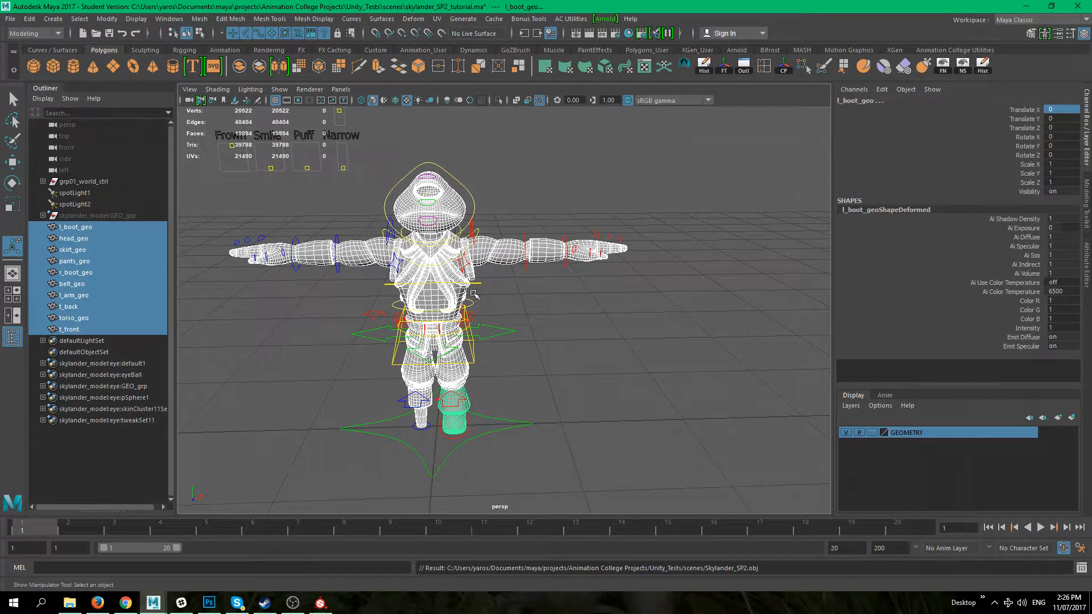
Start an export of the selected meshes with OBJexport as the file type
left_click(10, 18)
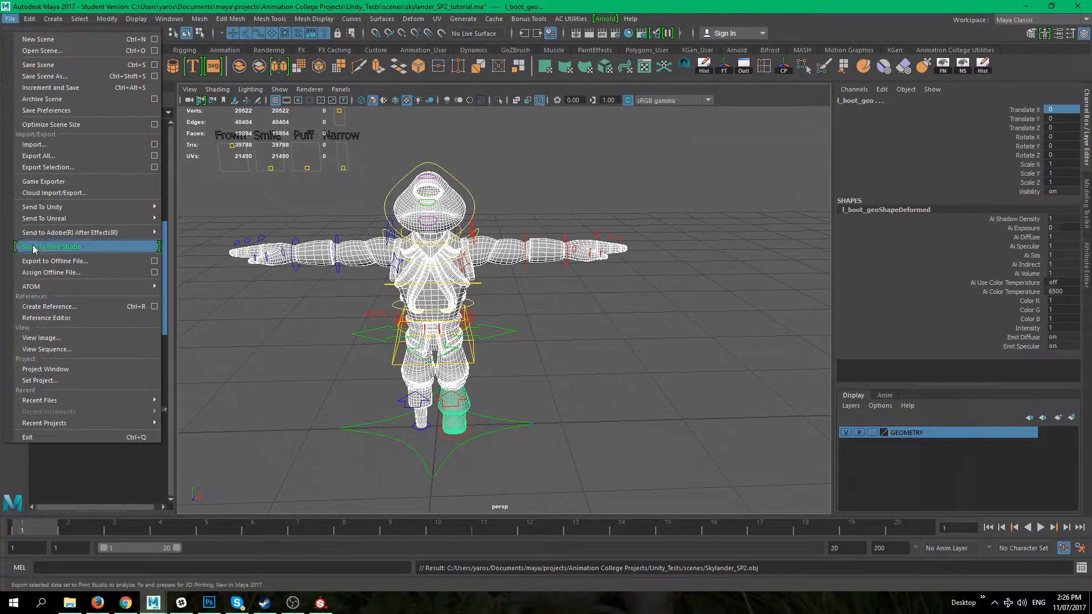
left_click(80, 169)
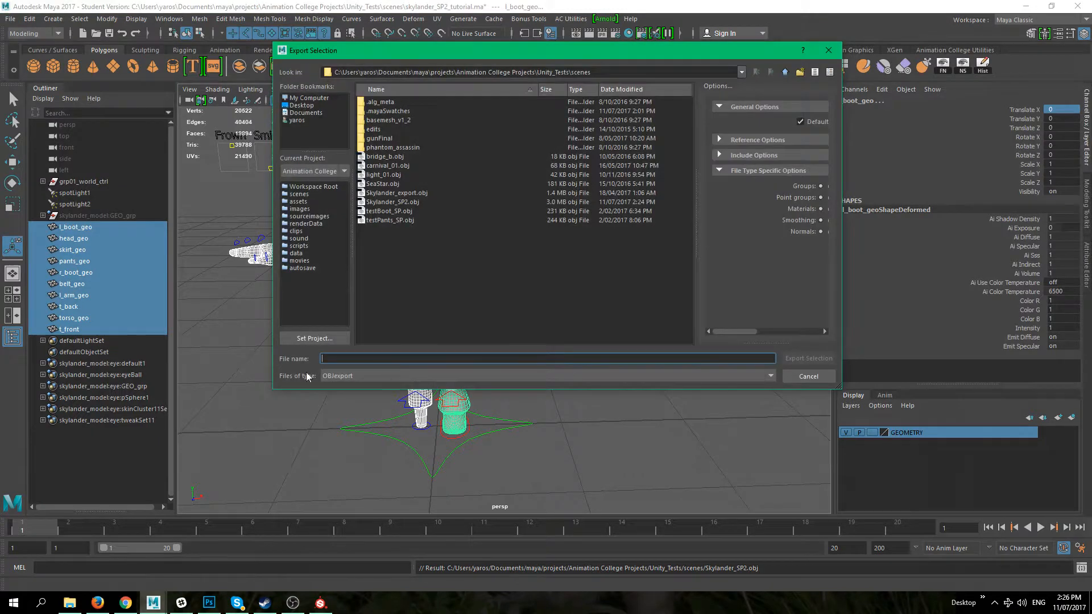
left_click(393, 374)
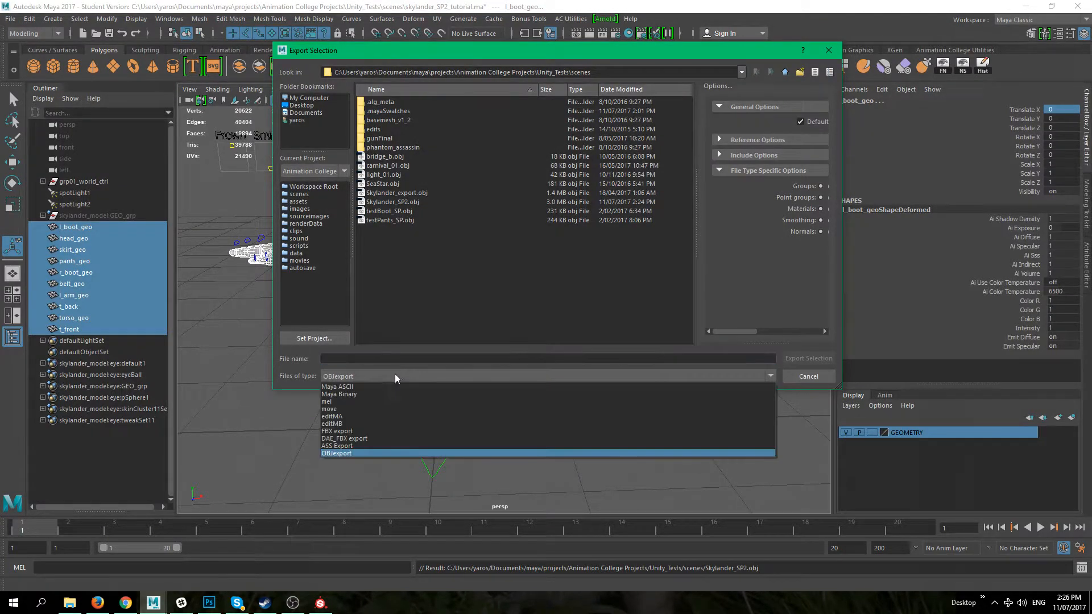
left_click(392, 372)
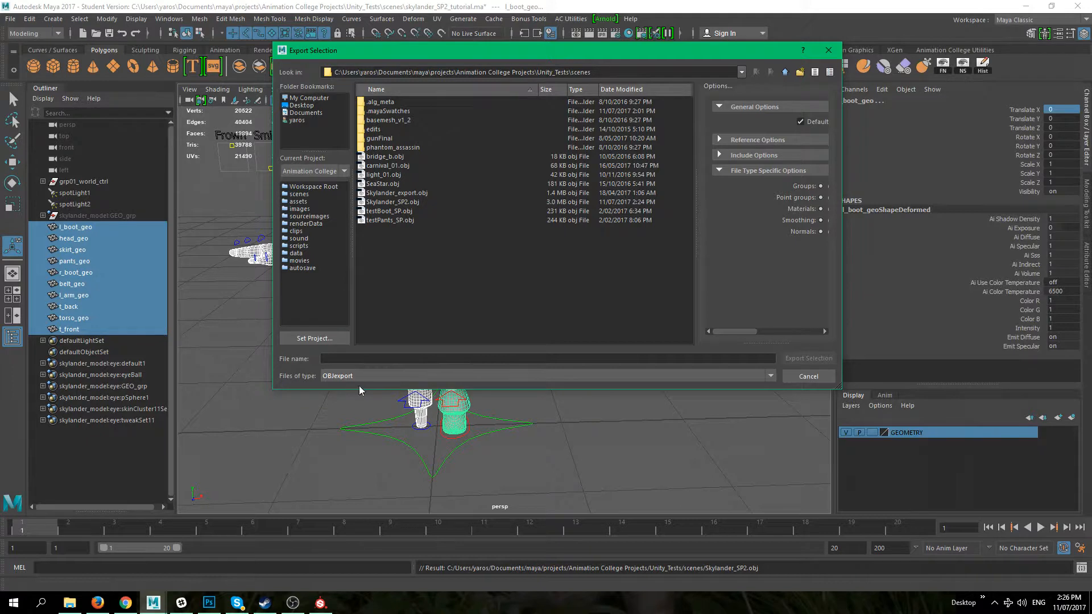
left_click_drag(530, 52, 380, 450)
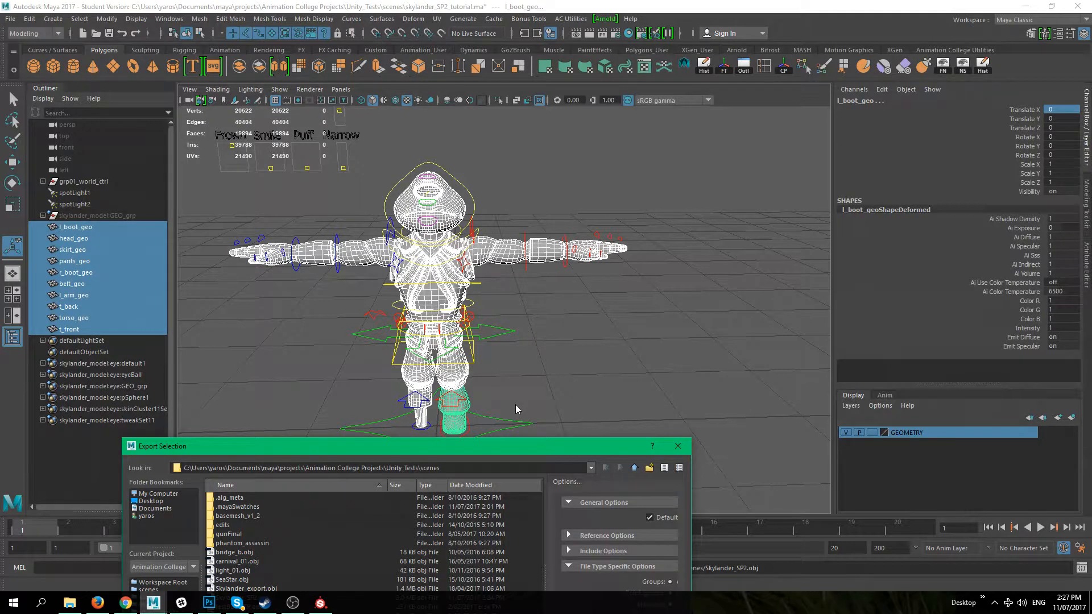
left_click_drag(505, 443, 494, 477)
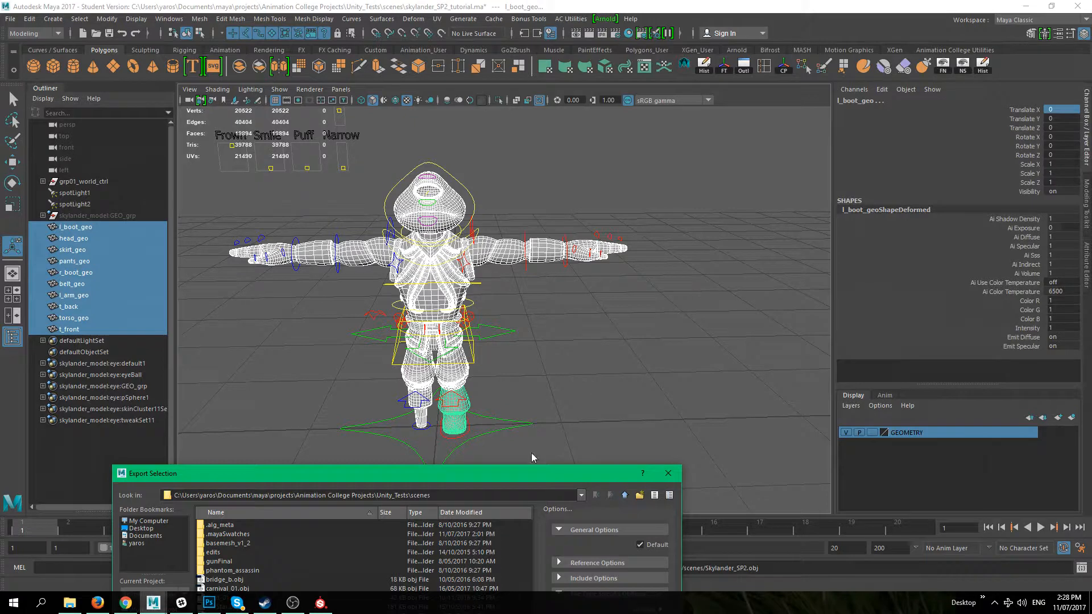
left_click_drag(513, 473, 607, 450)
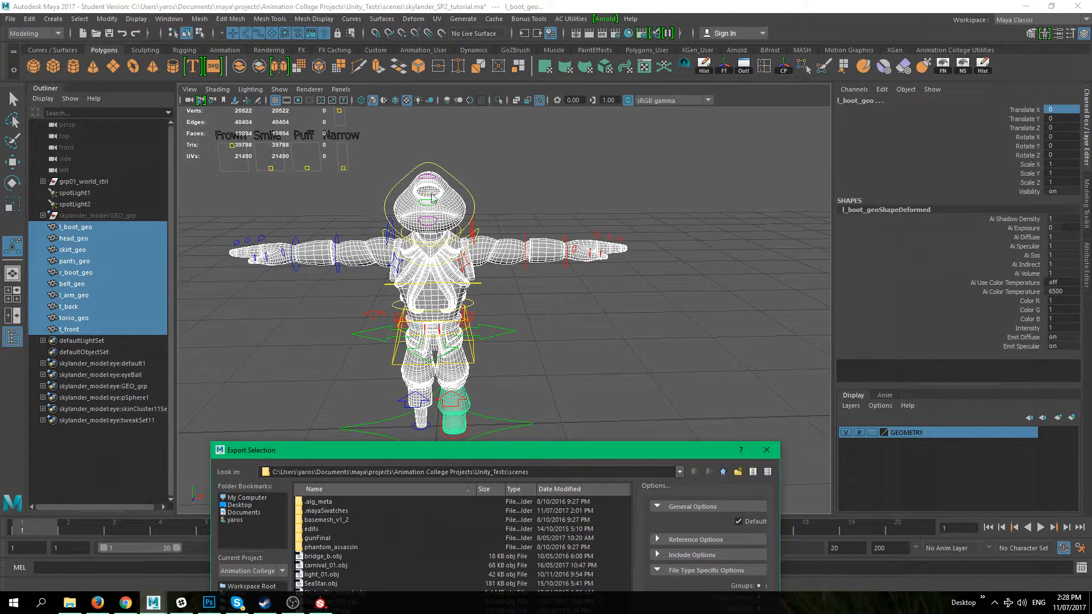
left_click_drag(669, 460, 646, 490)
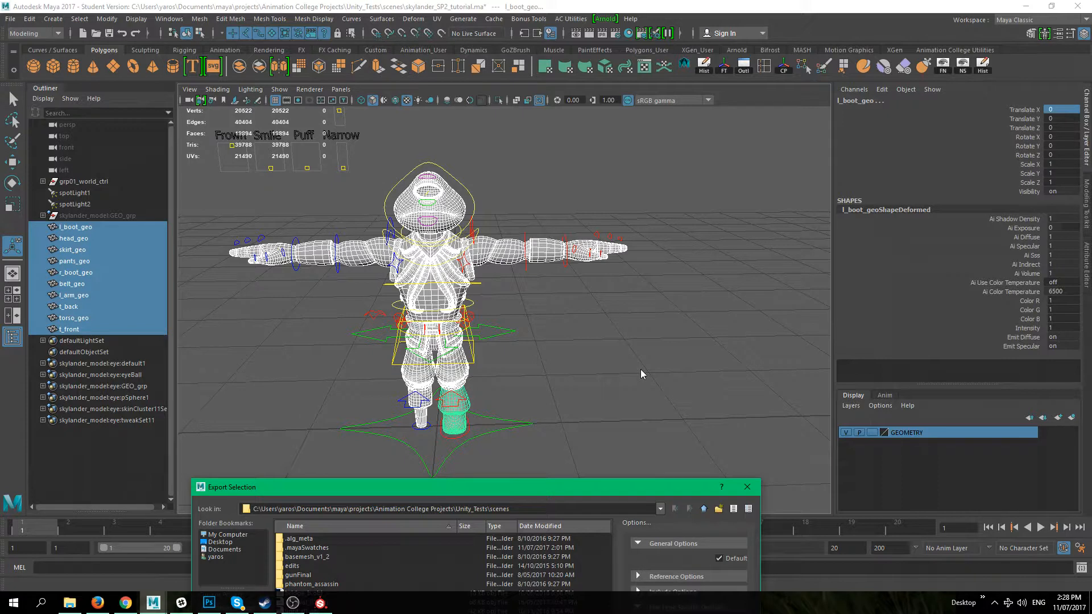
left_click_drag(608, 487, 620, 213)
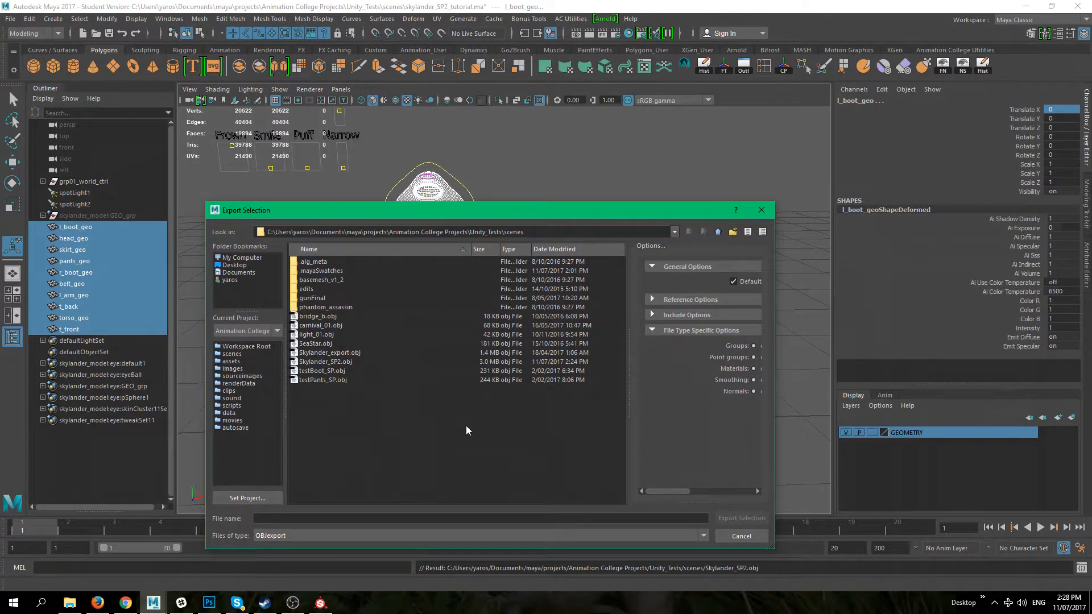
Export the selected meshes to the existing Skylander_SP2.obj in the scenes folder after checking the OBJ export options
left_click(357, 519)
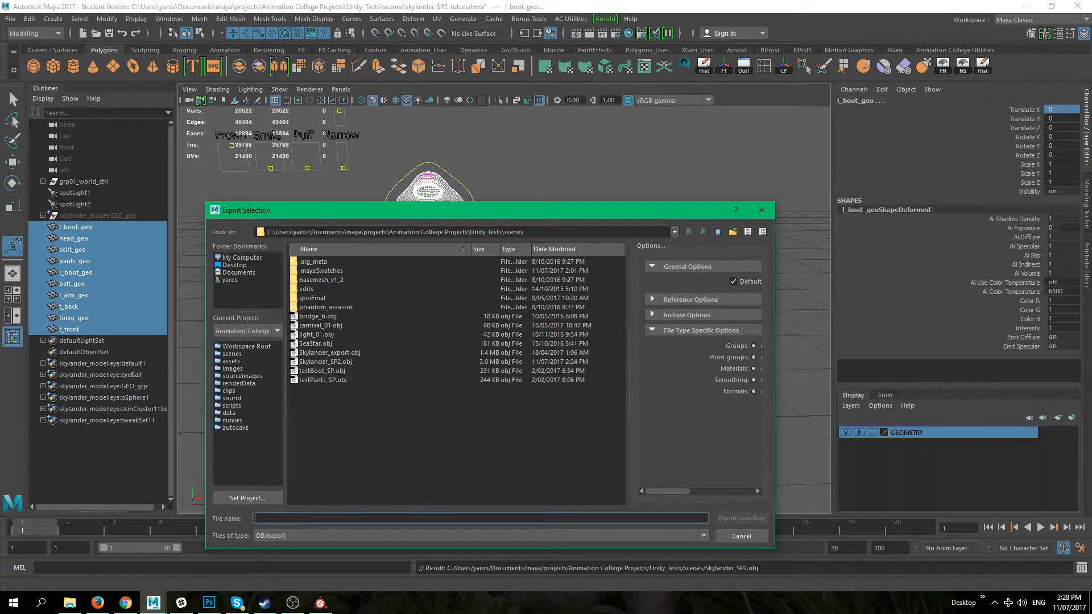
left_click(322, 363)
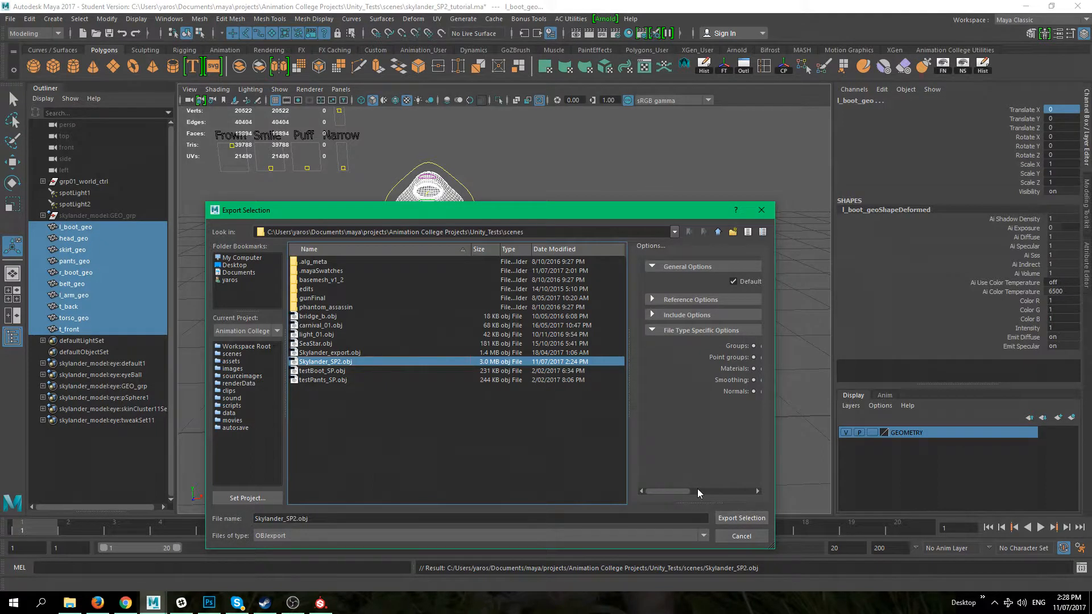
mouse_move(679, 490)
left_mouse_down()
mouse_move(715, 491)
mouse_move(682, 494)
left_mouse_up()
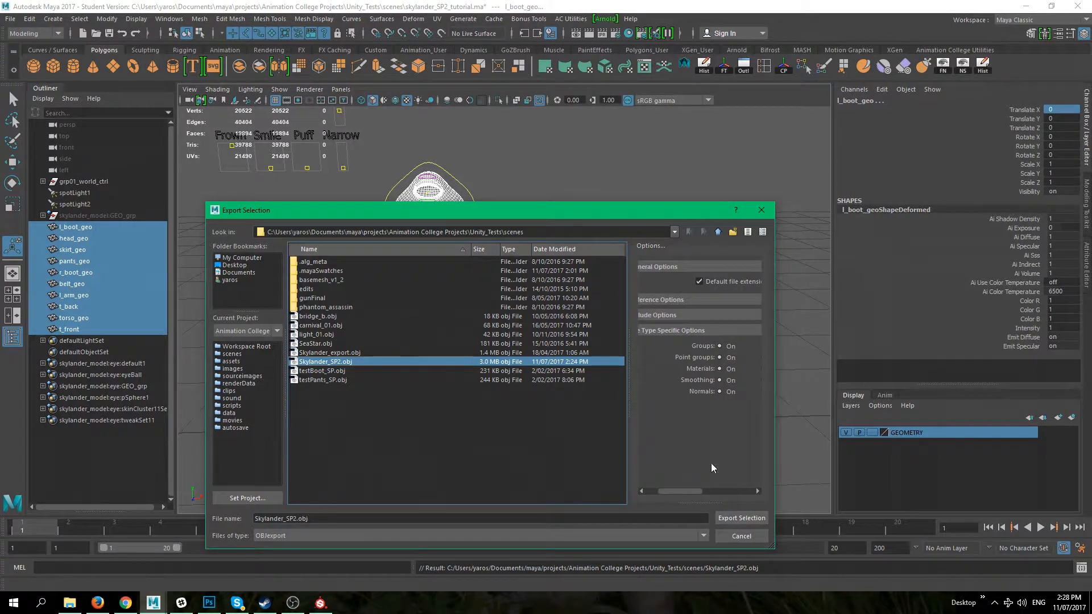
left_click(742, 518)
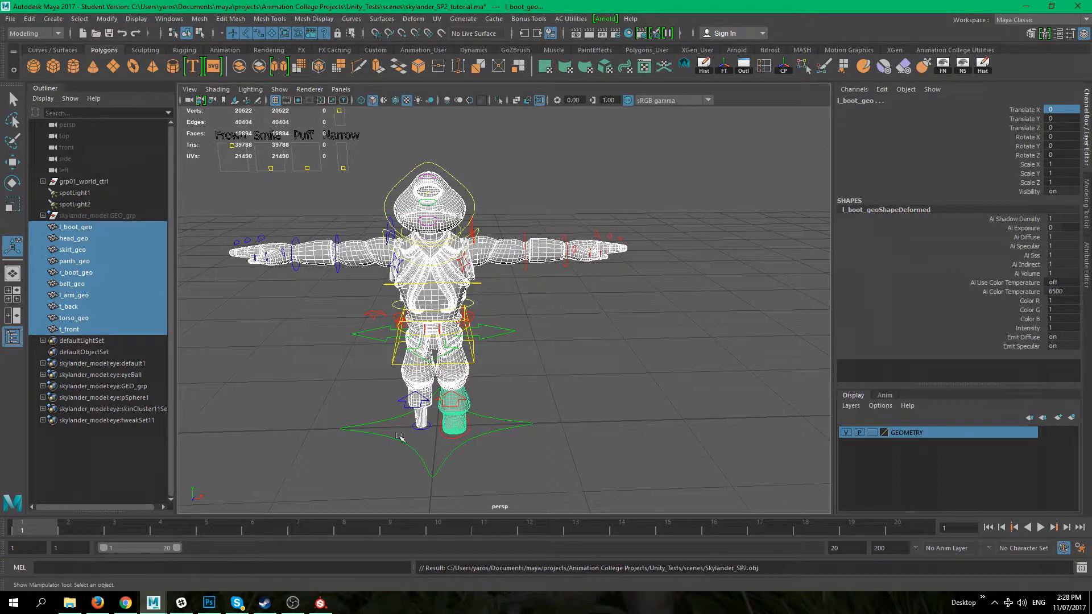
Switch to Substance Painter and start a new project with the PBR - Metallic Roughness (allegorithmic) template
left_click(321, 603)
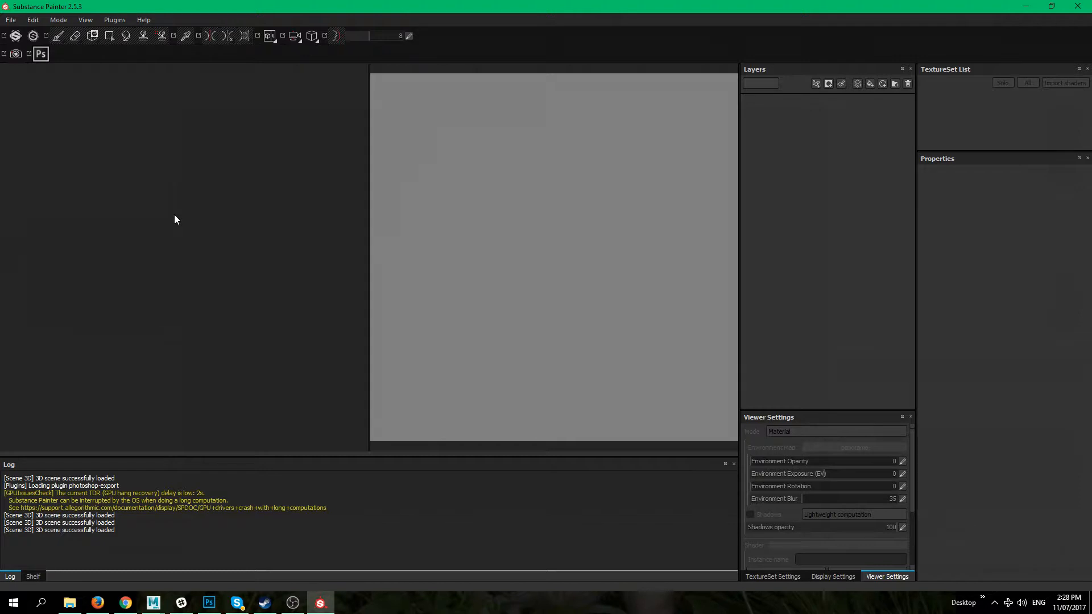
left_click(10, 20)
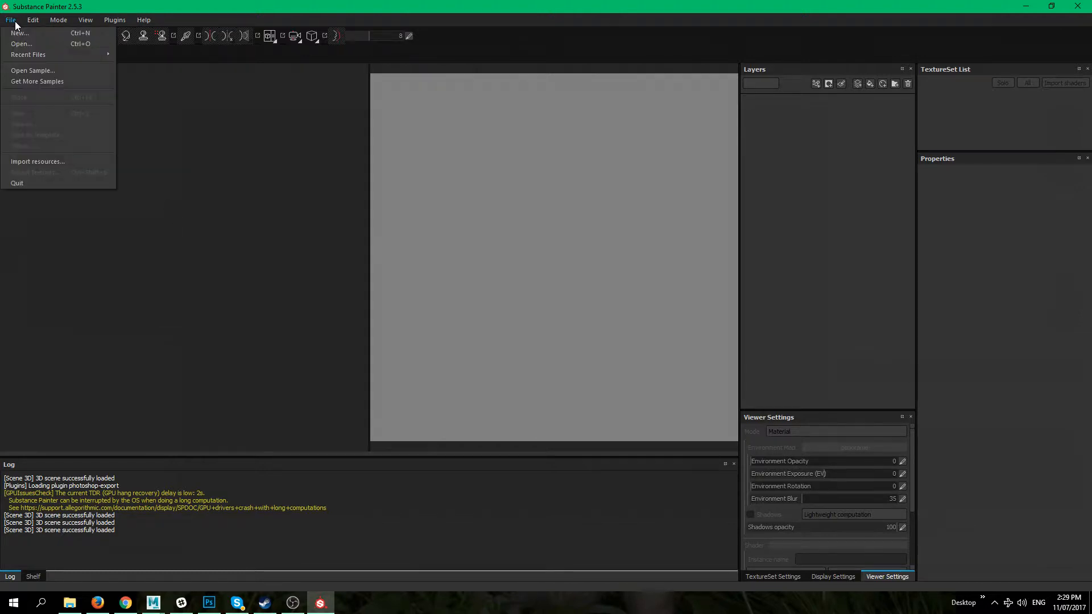
left_click(27, 33)
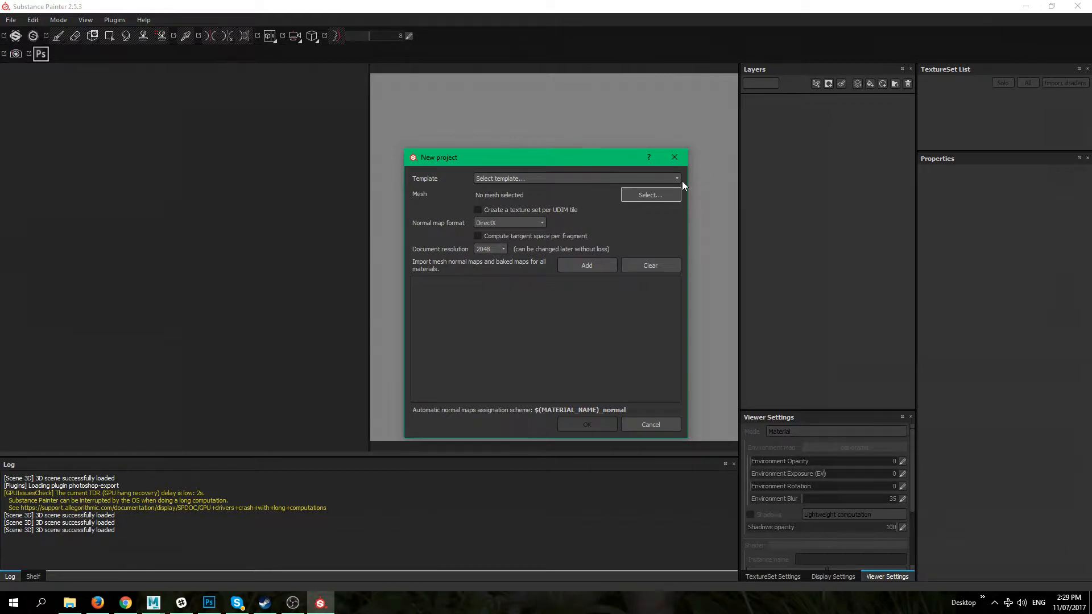
left_click(523, 177)
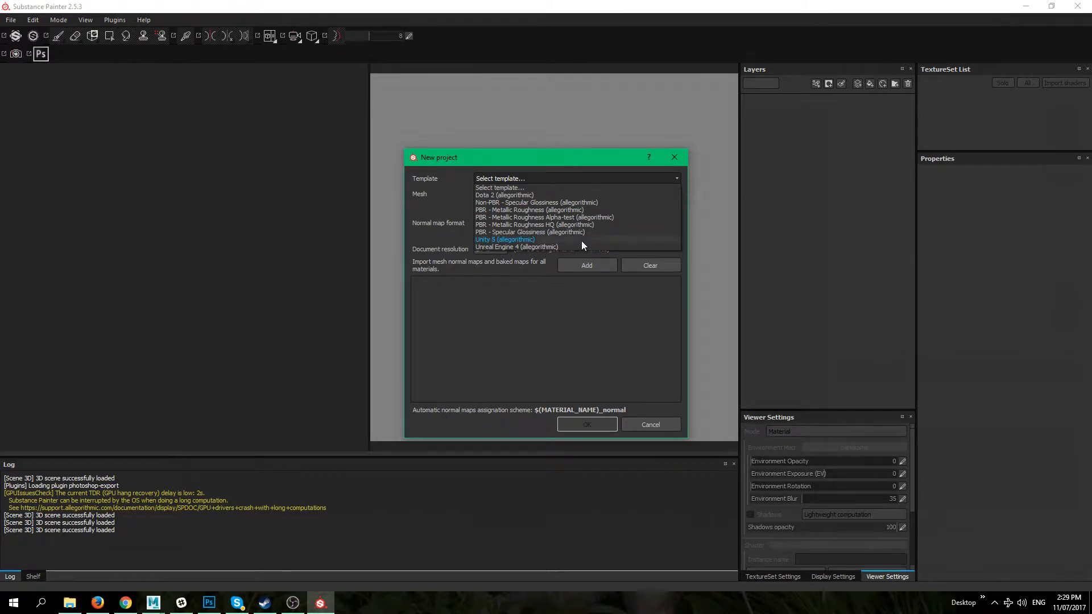
left_click(603, 210)
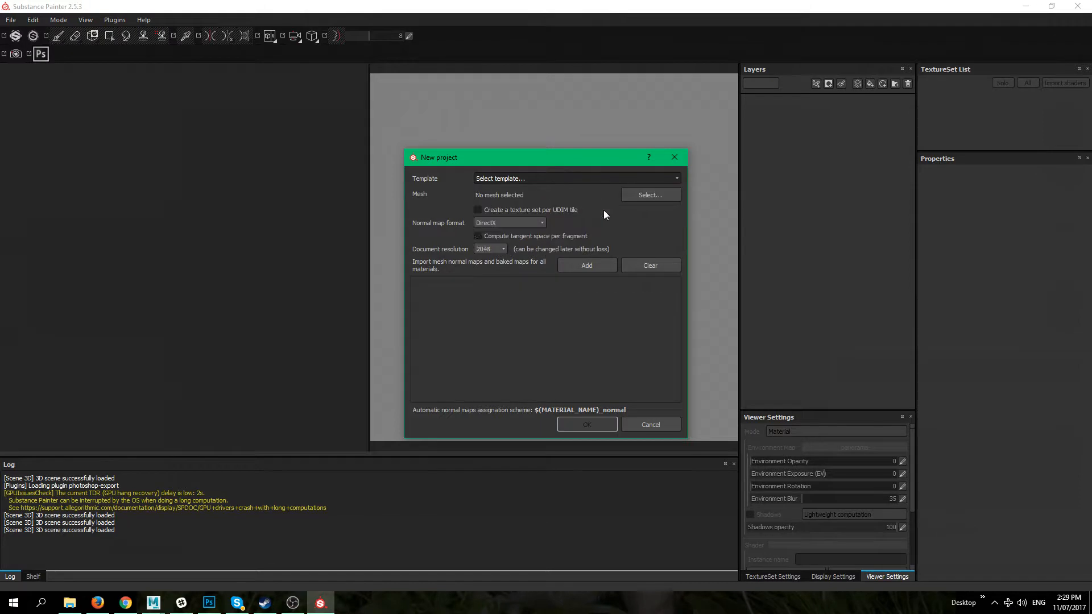
Load Skylander_SP2.obj from the scenes folder as the new project's mesh
left_click(645, 196)
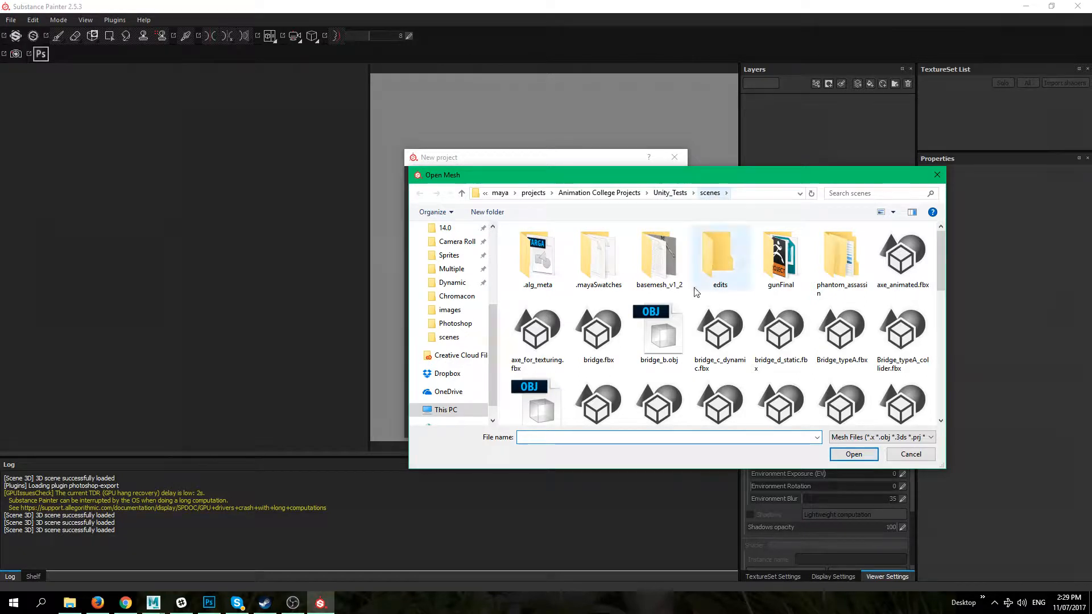
left_click(660, 333)
scroll(673, 334, "down", 5)
left_click(673, 333)
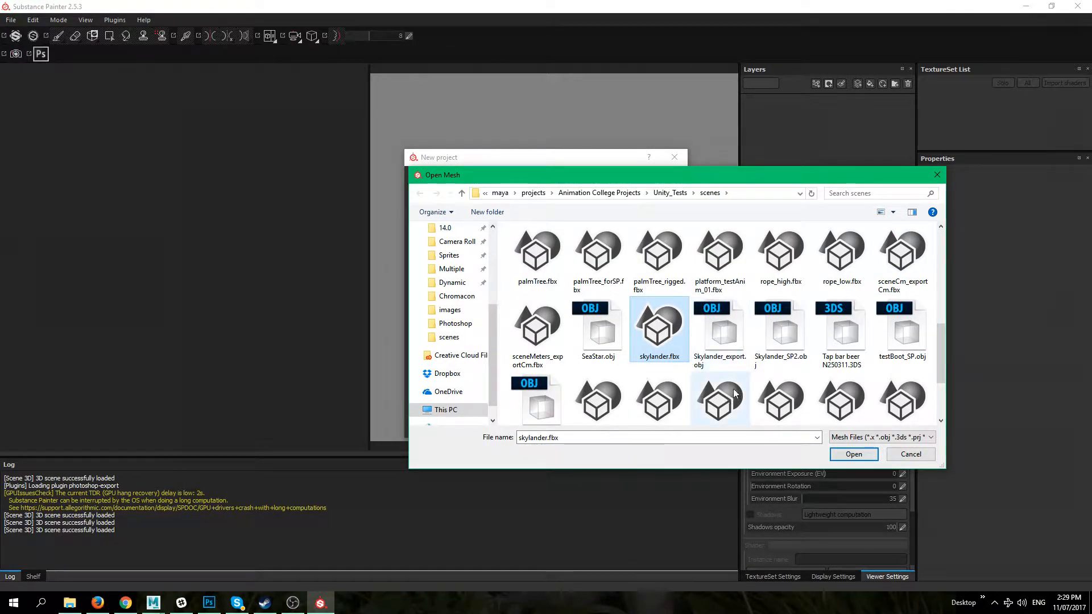
left_click(788, 338)
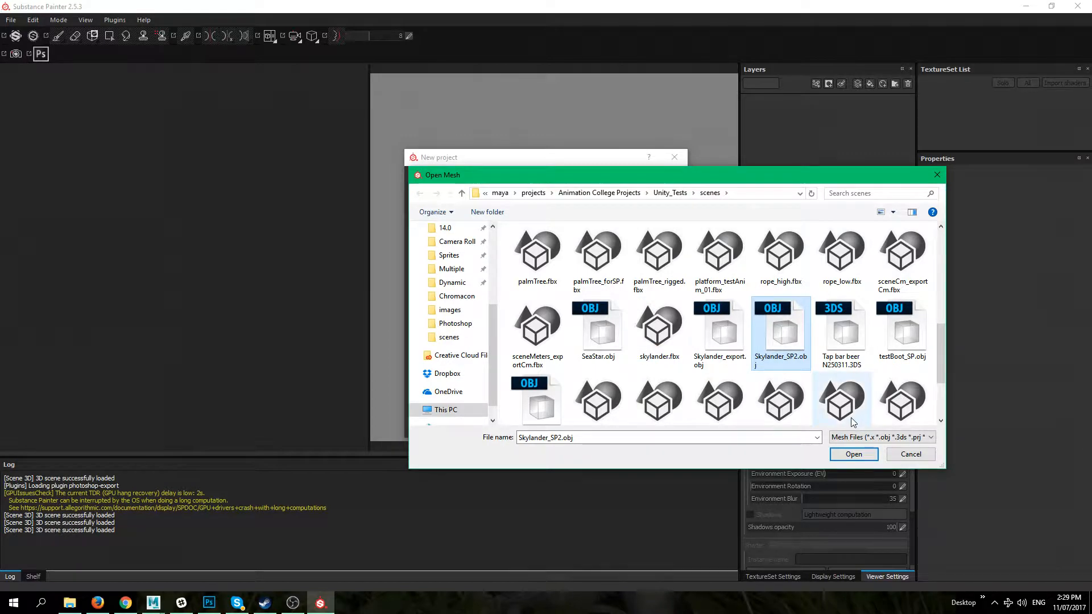
left_click(853, 454)
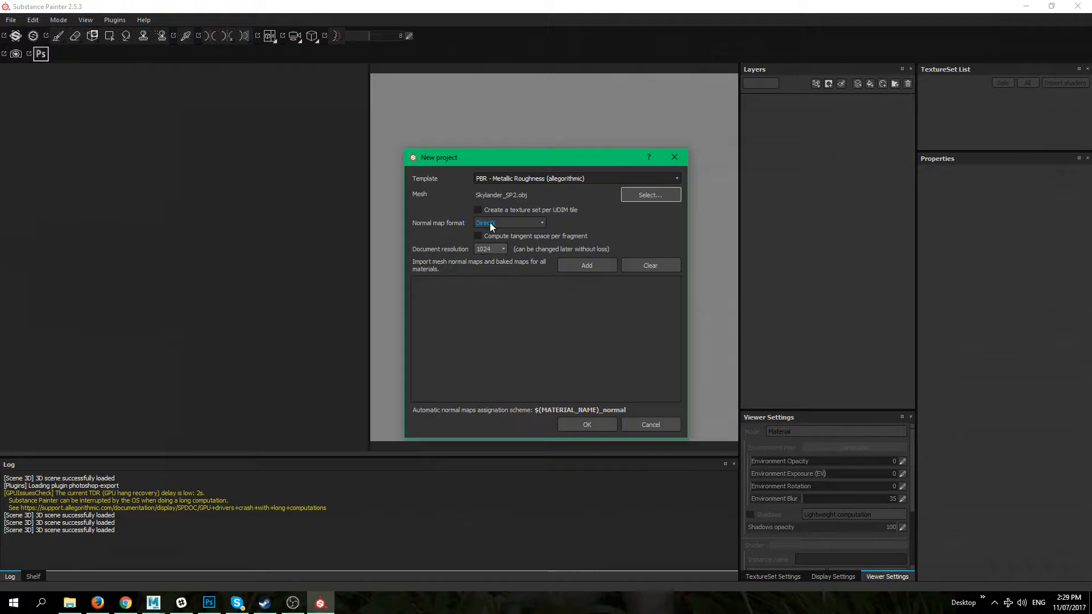
Create the project with the DirectX normal map format and a document resolution of 4096
left_click(563, 209)
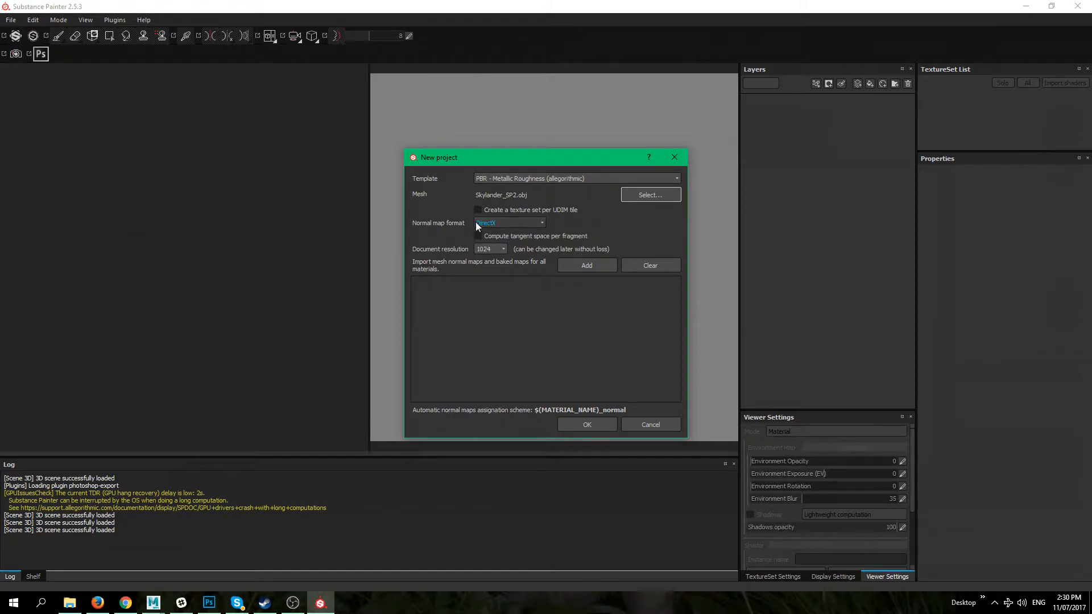
left_click(533, 224)
left_click(610, 230)
left_click(554, 236)
left_click(489, 252)
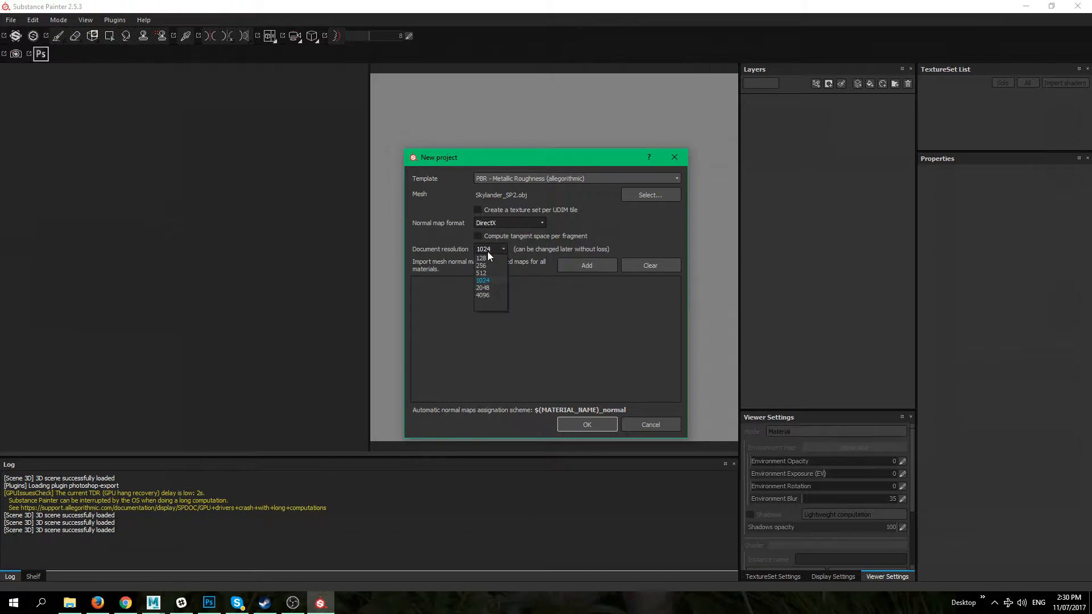
left_click(487, 294)
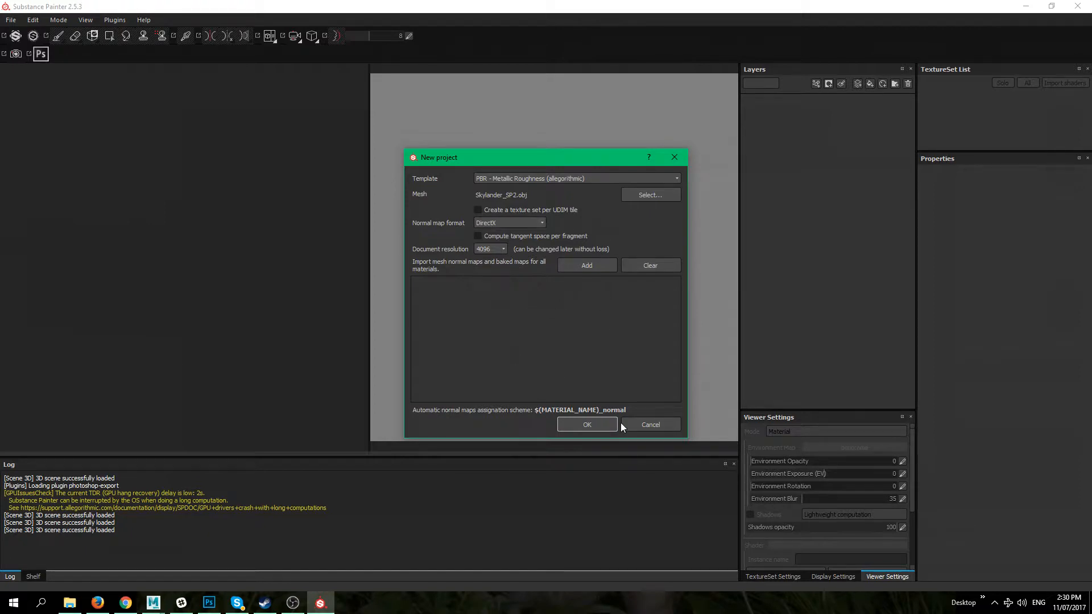
left_click(587, 424)
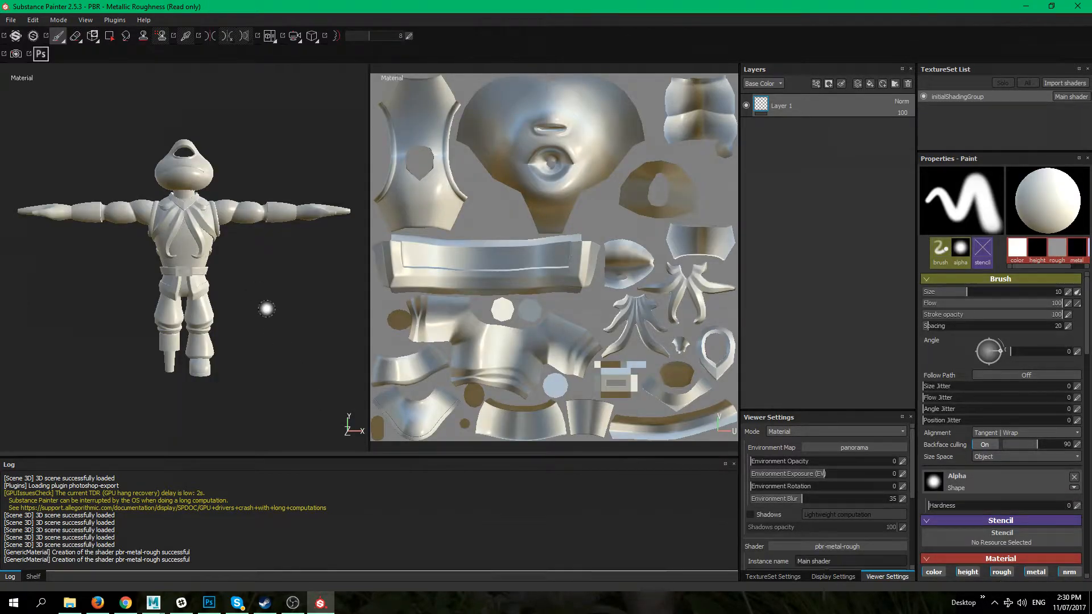
Inspect the imported character from several angles and toggle the initialShadingGroup texture set's visibility off and on
left_click_drag(274, 292, 274, 342, "alt")
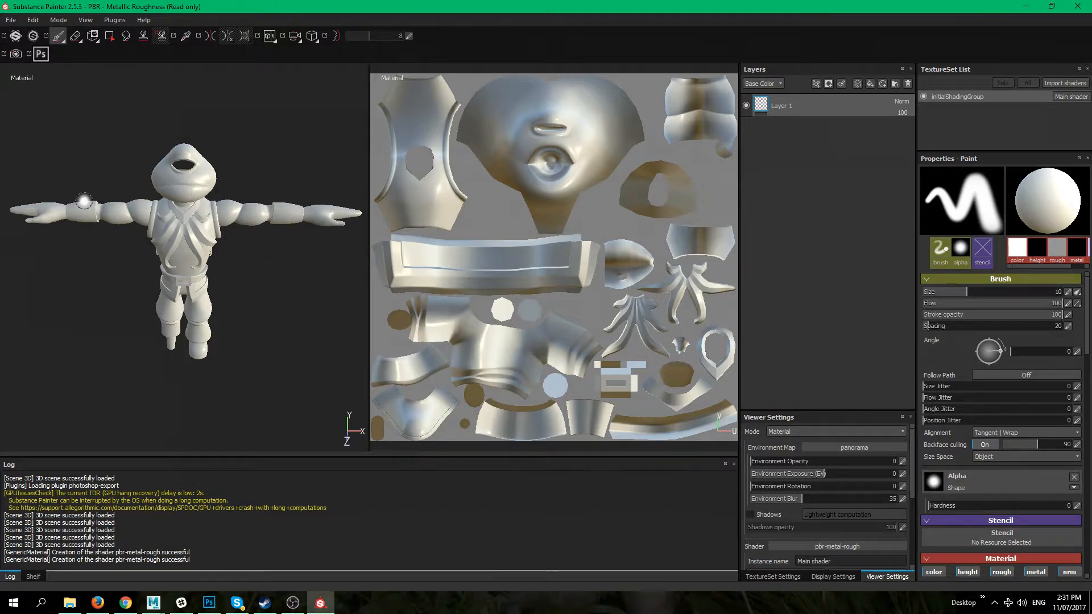
mouse_move(19, 251)
left_mouse_down("alt")
mouse_move(85, 279)
mouse_move(62, 262)
mouse_move(17, 268)
mouse_move(243, 285)
mouse_move(212, 272)
left_mouse_up("alt")
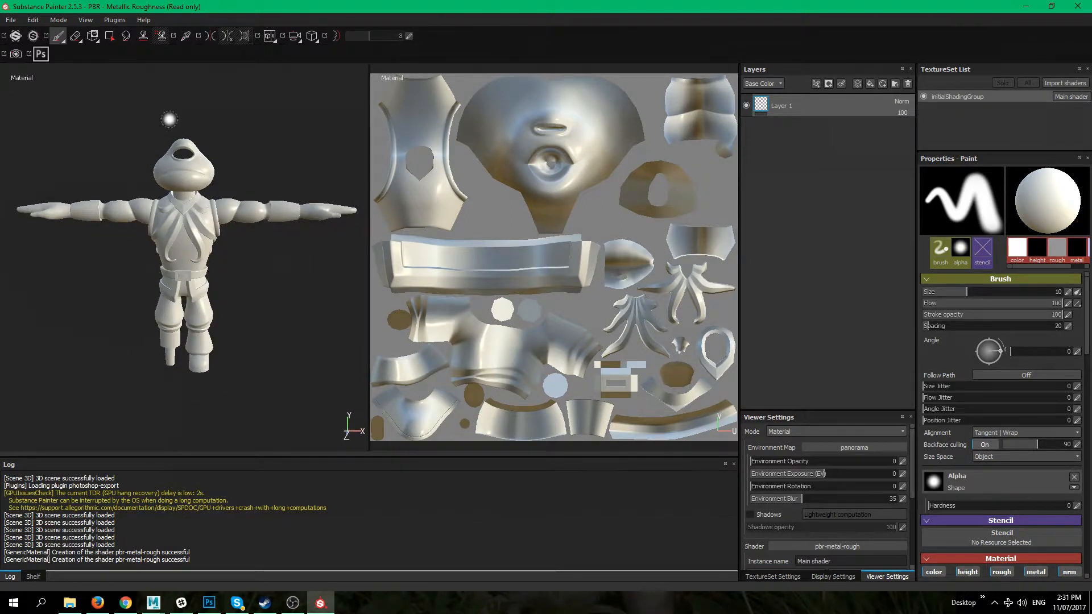
mouse_move(224, 180)
left_mouse_down("alt")
mouse_move(260, 155)
mouse_move(214, 196)
left_mouse_up("alt")
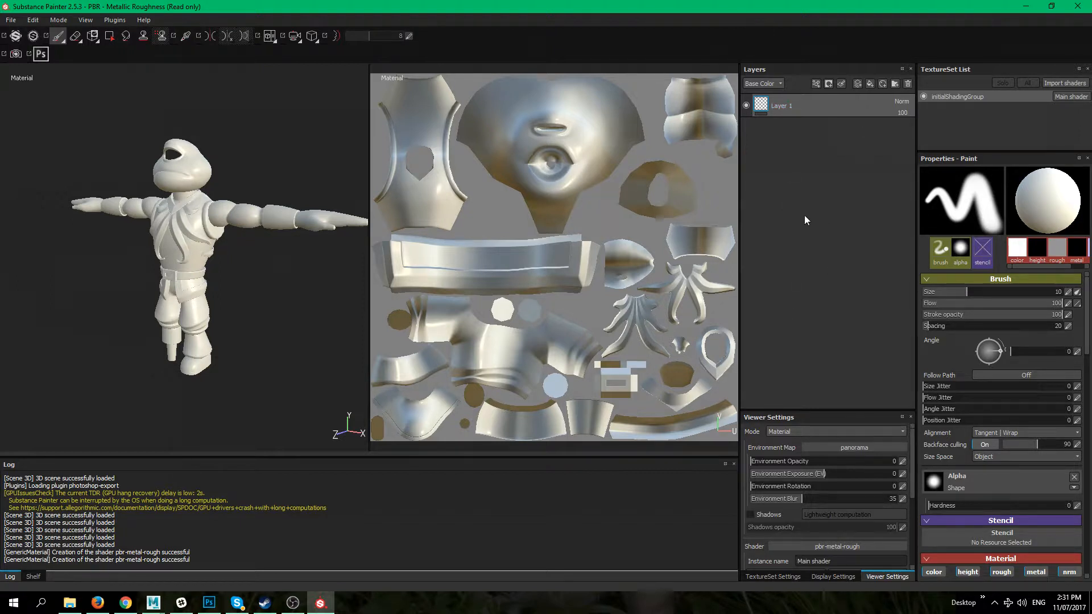
left_click(923, 97)
left_click(924, 97)
left_click(924, 96)
left_click(924, 97)
left_click(924, 96)
left_click(924, 96)
left_click(923, 97)
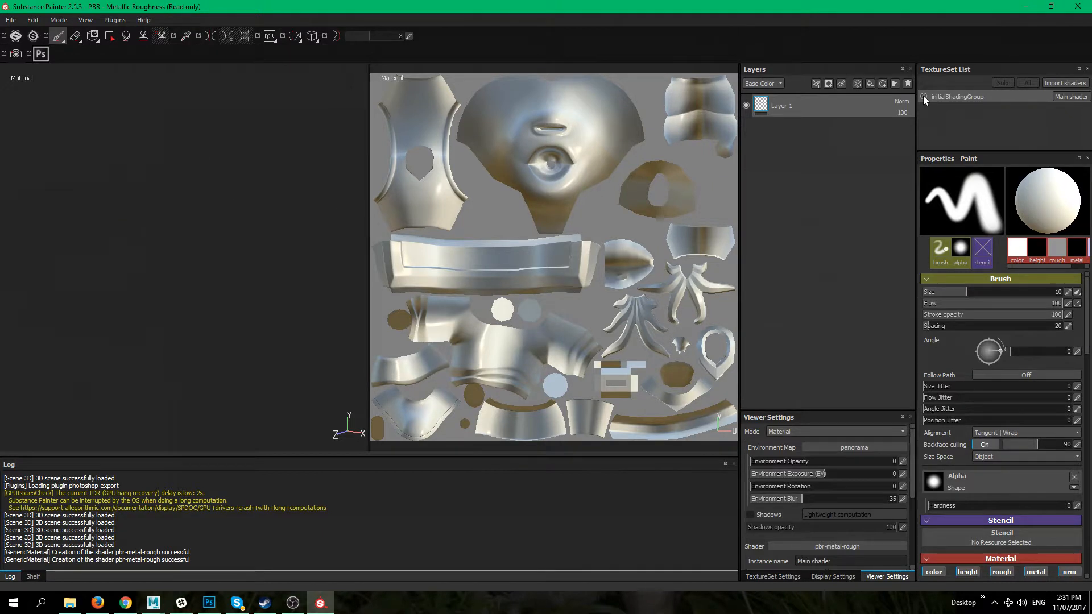
left_click(923, 97)
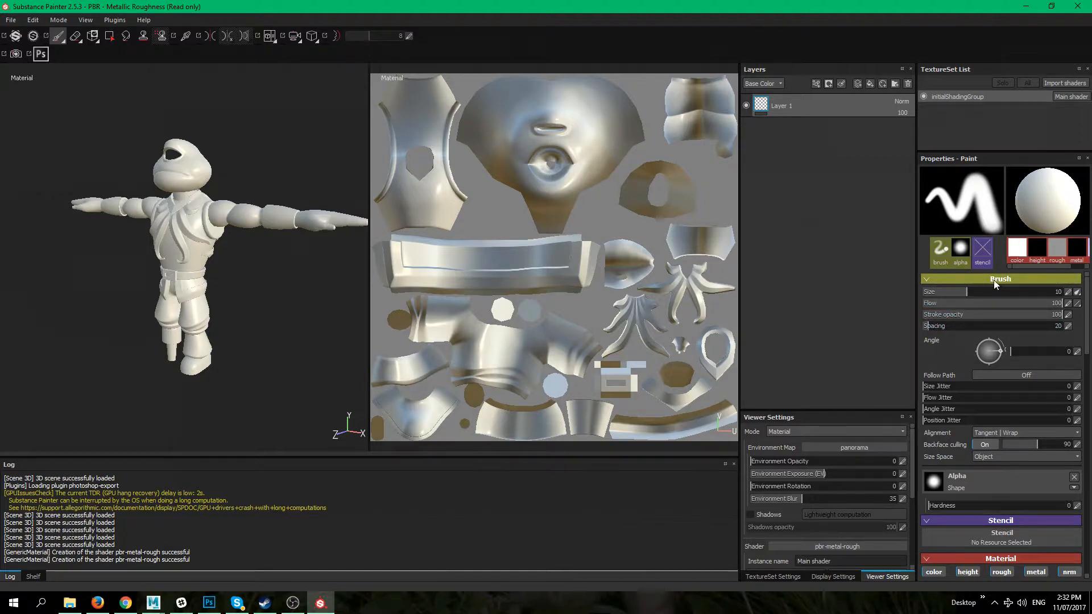
Review the paint tool's brush and material properties, the TextureSet Settings and the Display Settings
scroll(987, 371, "down", 2)
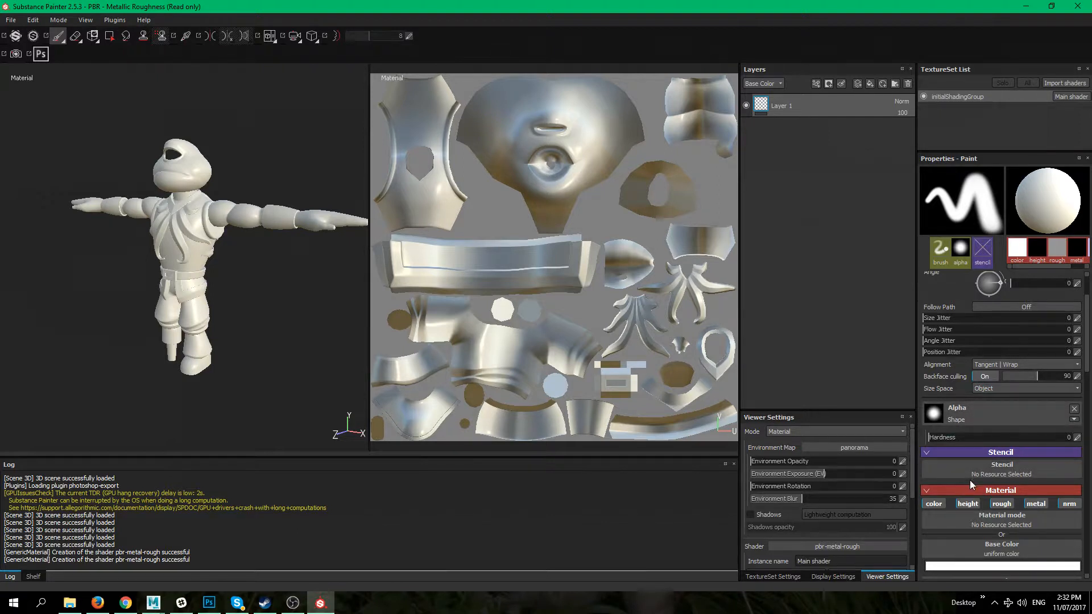
scroll(969, 481, "down", 1)
scroll(970, 487, "down", 3)
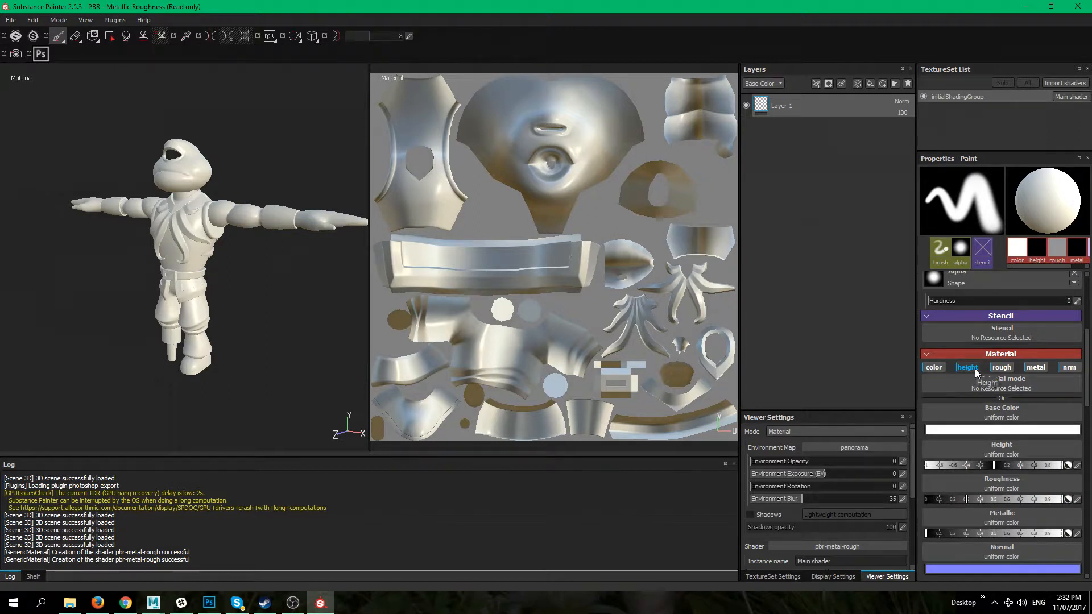
scroll(931, 395, "down", 1)
left_click(773, 577)
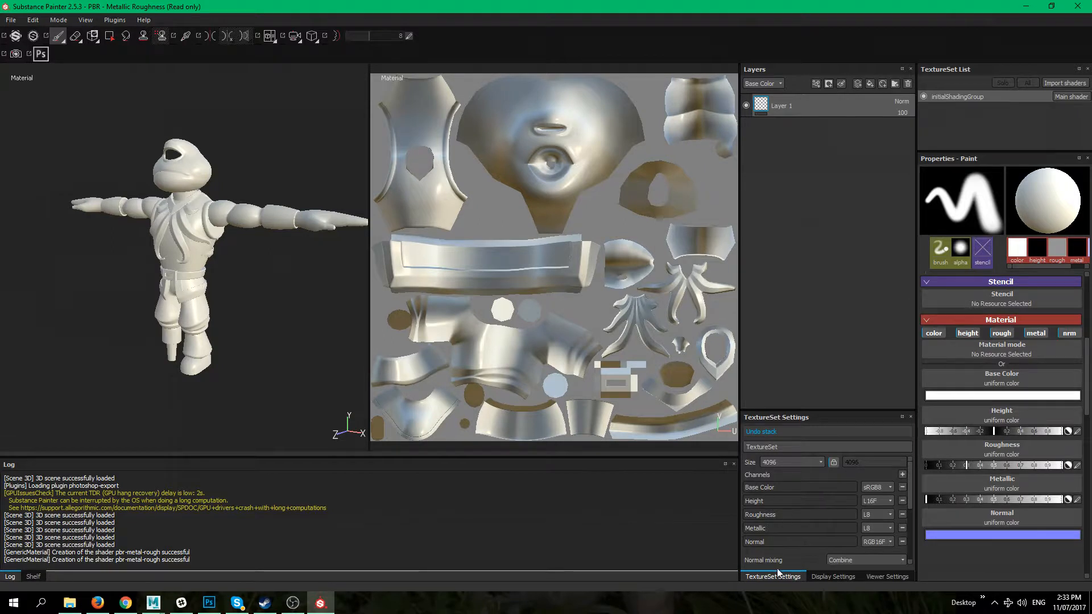
left_click(830, 578)
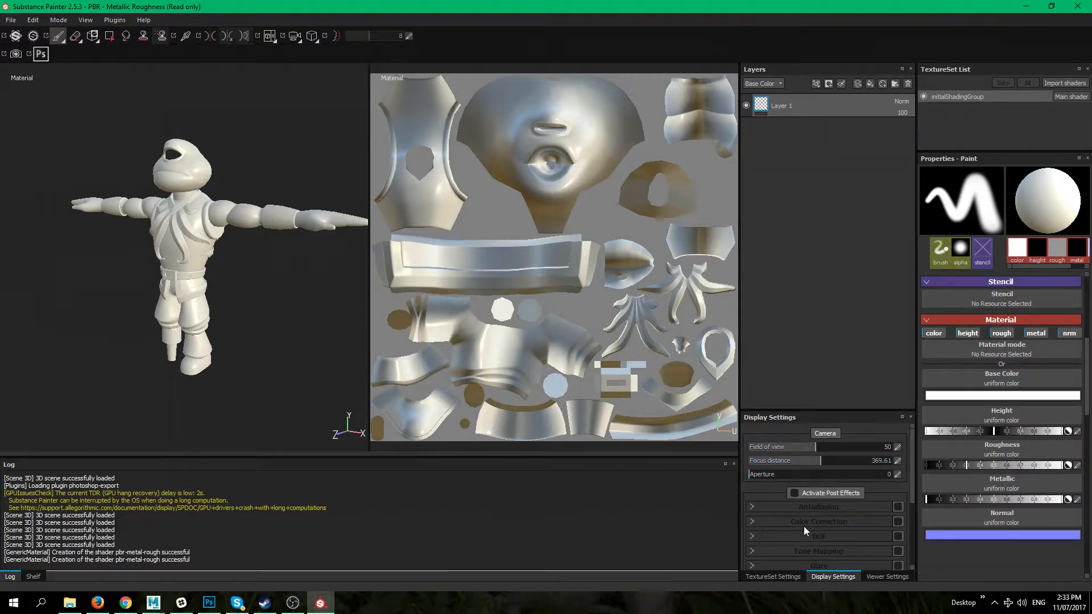
Look through the available environment maps in the Viewer Settings and preview the panorama map
left_click(872, 576)
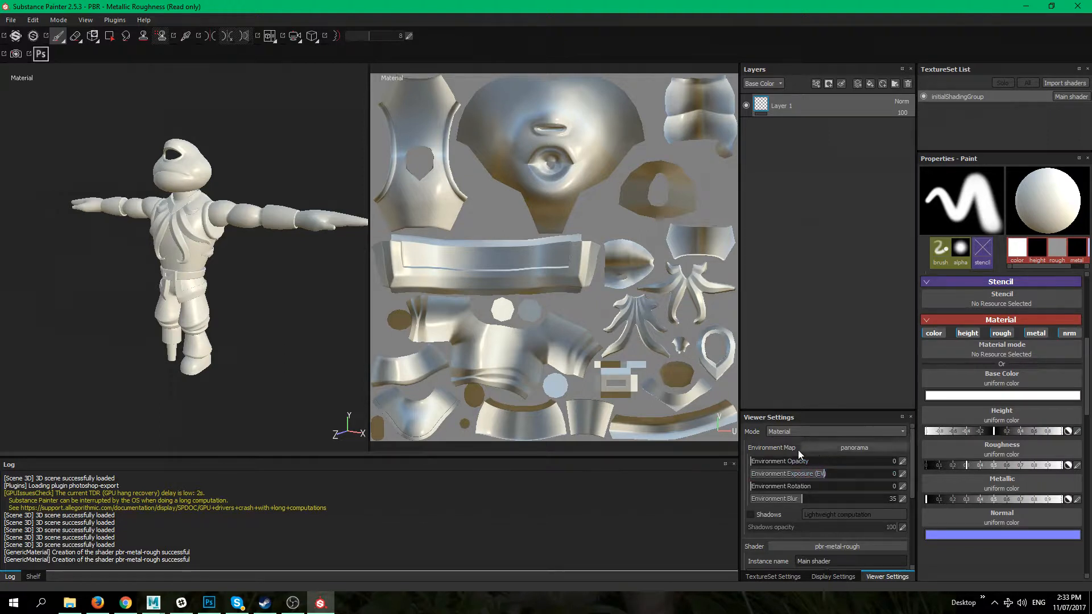
left_click(854, 448)
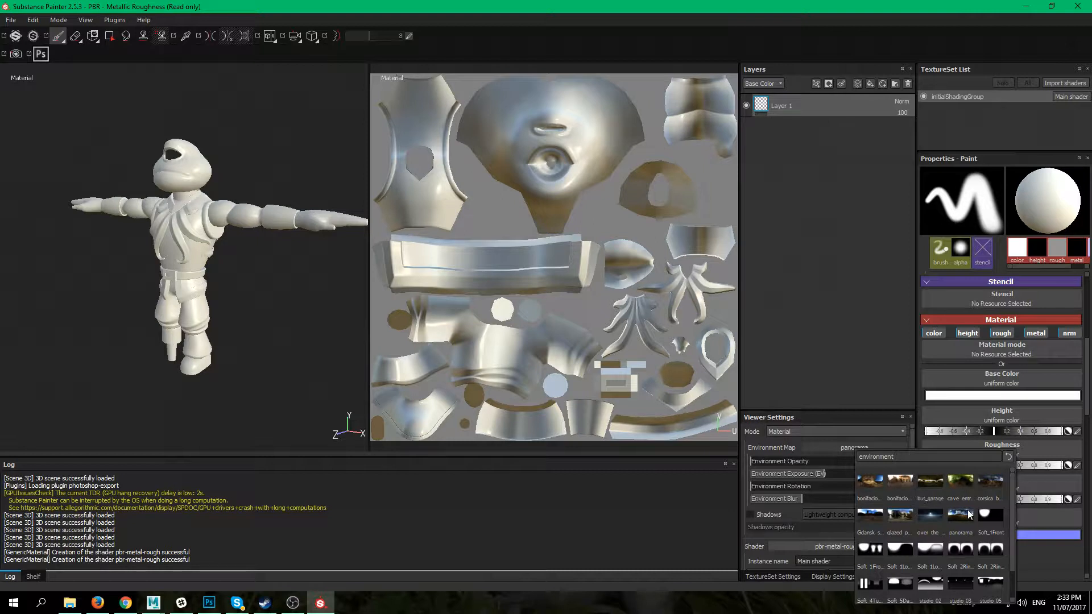
mouse_move(965, 517)
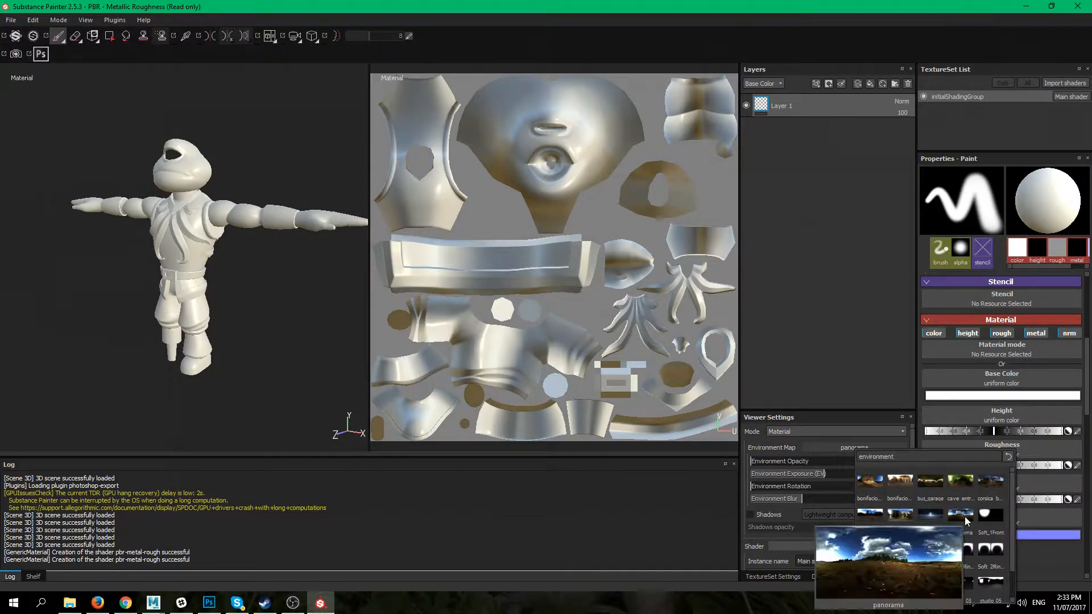
left_click(768, 449)
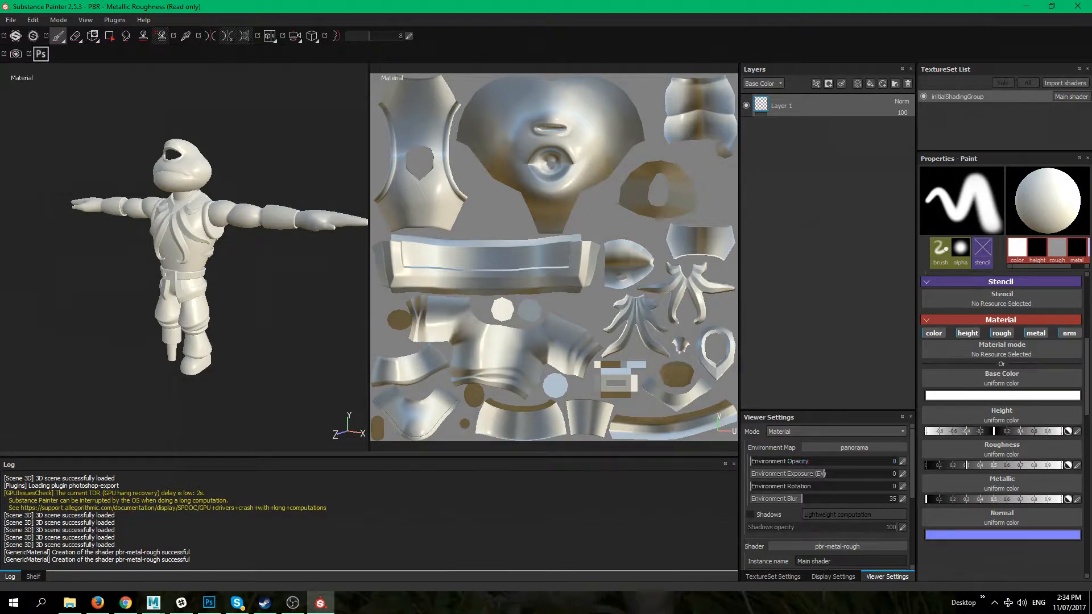
Show the environment at opacity 100 to adjust its blur to 55, return the opacity to 0, and review the shadow and shader settings
left_click_drag(756, 460, 879, 496)
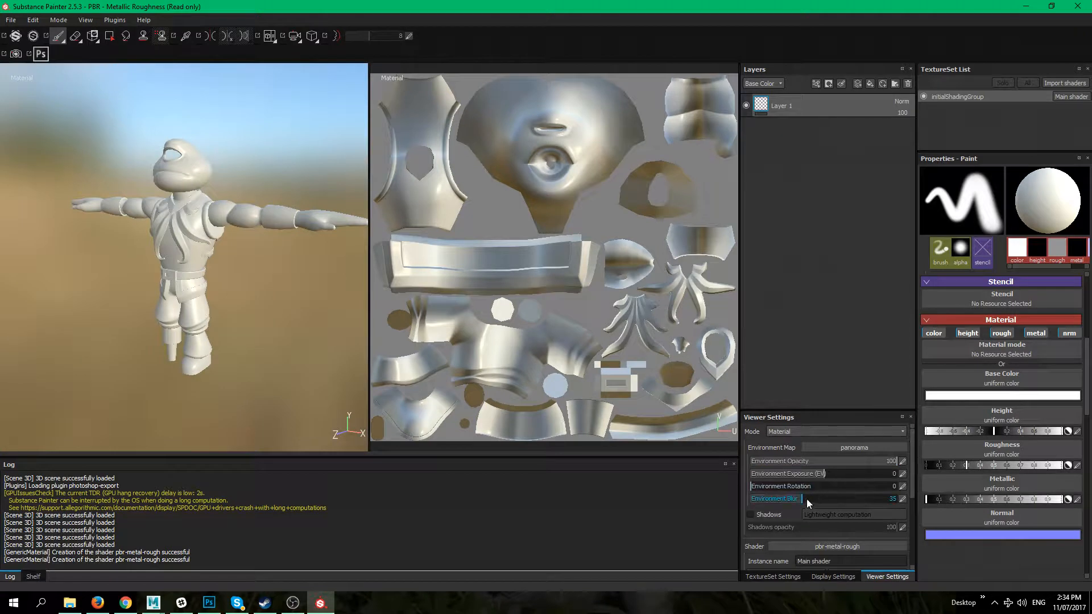
left_click_drag(803, 501, 719, 475)
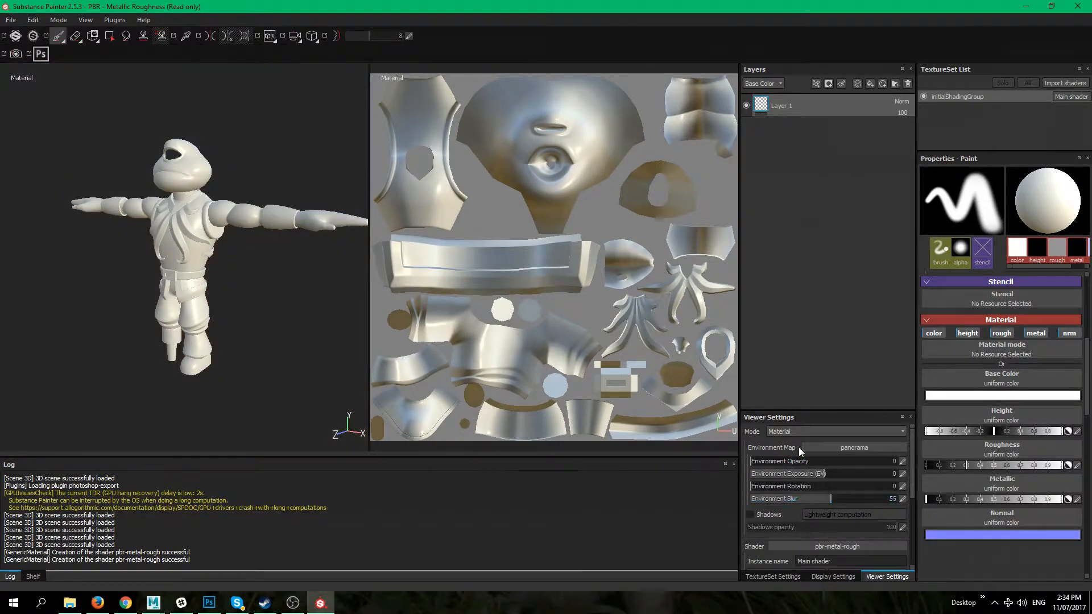
left_click(752, 515)
scroll(755, 516, "down", 3)
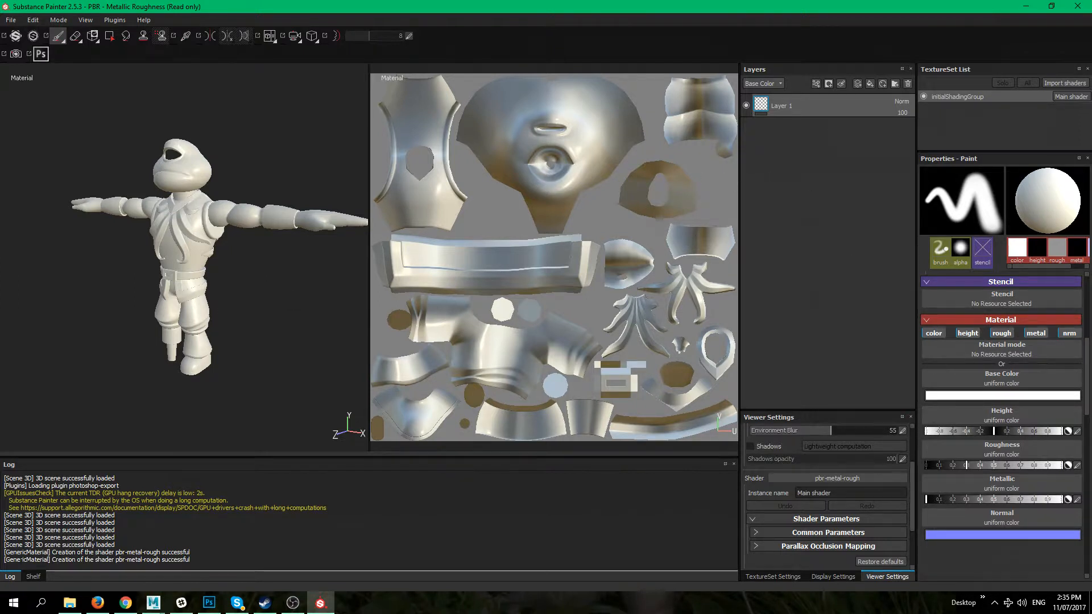
Compare the Log with the Shelf and look through the Shelf's asset categories
left_click(34, 577)
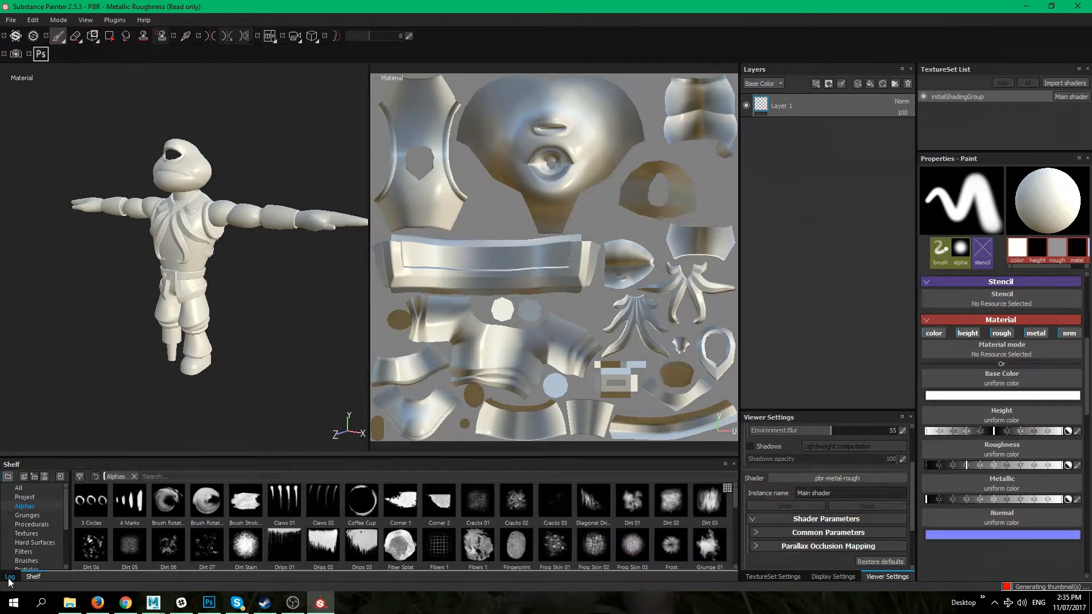
left_click(10, 577)
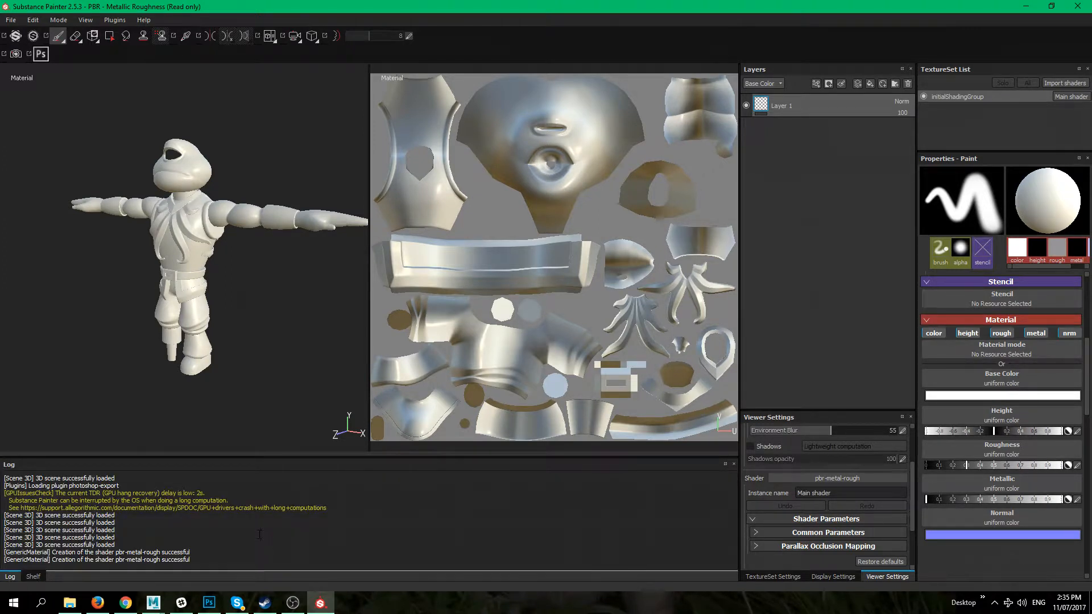
left_click(33, 577)
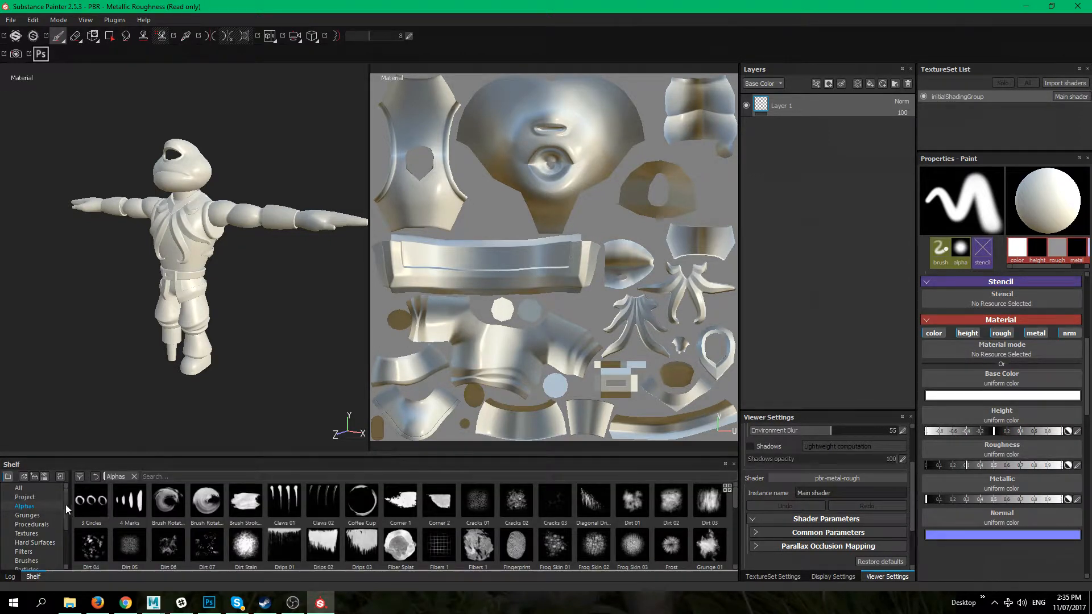
left_click_drag(66, 504, 59, 538)
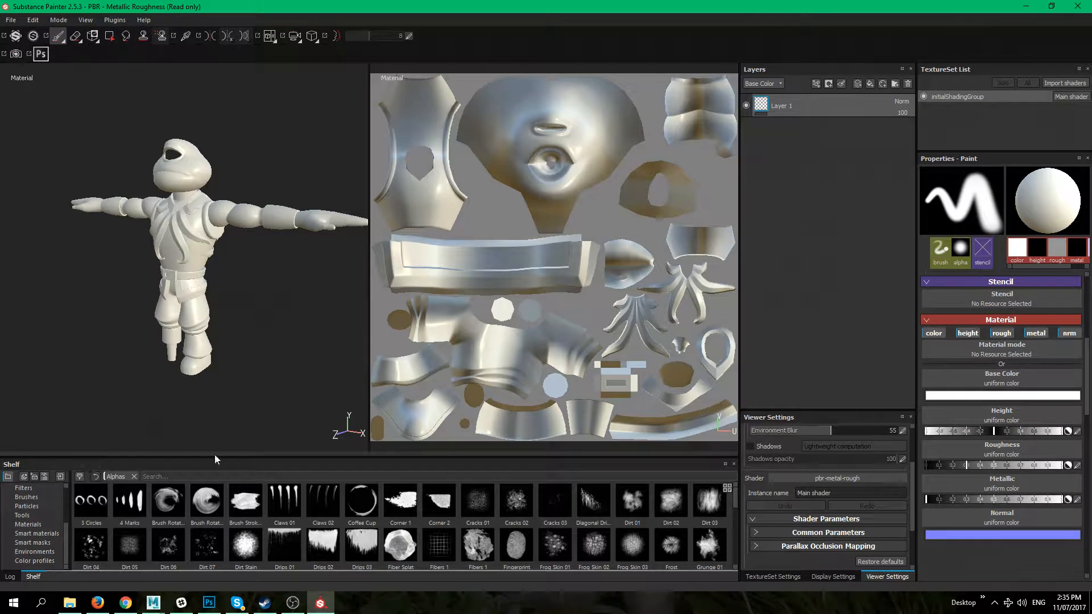
Examine the character model's head, torso, arms and legs up close from several angles
right_click_drag(126, 239, 162, 234, "alt")
middle_click_drag(162, 235, 168, 284, "alt")
left_click_drag(167, 284, 210, 288, "alt")
middle_click_drag(117, 299, 158, 296, "alt")
left_click_drag(159, 295, 125, 297, "alt")
right_click_drag(141, 290, 196, 316, "alt")
middle_click_drag(196, 316, 203, 350, "alt")
left_click_drag(203, 351, 184, 349, "alt")
middle_click_drag(183, 349, 150, 275, "alt")
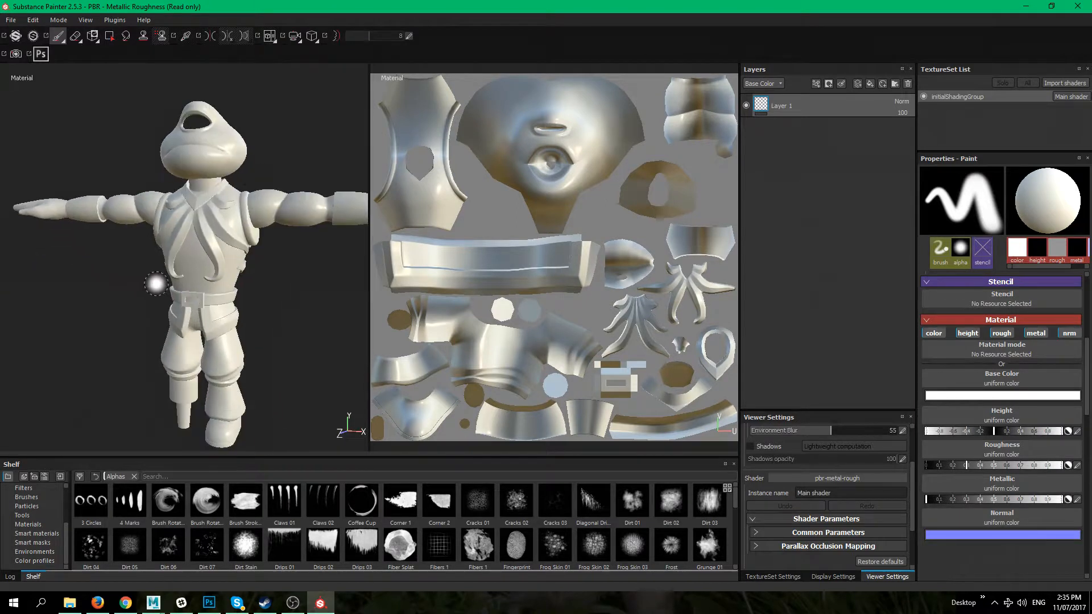
right_click_drag(156, 284, 239, 305, "alt")
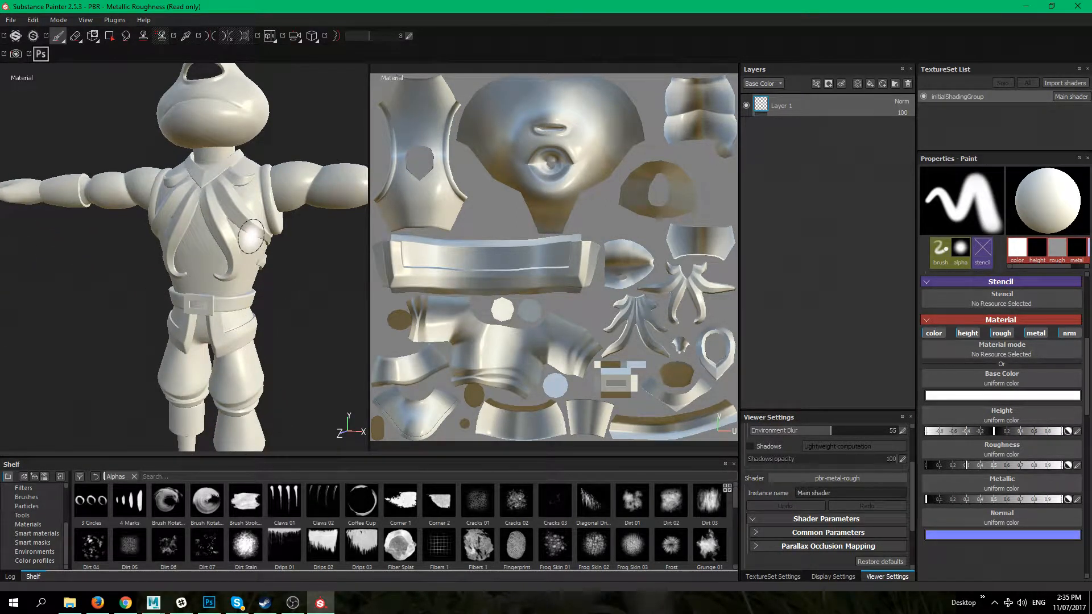
left_click_drag(222, 285, 234, 288, "alt")
middle_click_drag(163, 160, 169, 253, "alt")
mouse_move(169, 253)
left_mouse_down("alt")
mouse_move(315, 224)
mouse_move(100, 259)
mouse_move(235, 307)
mouse_move(185, 242)
left_mouse_up("alt")
middle_click_drag(186, 241, 210, 312, "alt")
left_click_drag(253, 289, 219, 280, "alt")
mouse_move(215, 313)
middle_mouse_down("alt")
mouse_move(153, 264)
mouse_move(143, 236)
mouse_move(193, 340)
mouse_move(215, 279)
middle_mouse_up("alt")
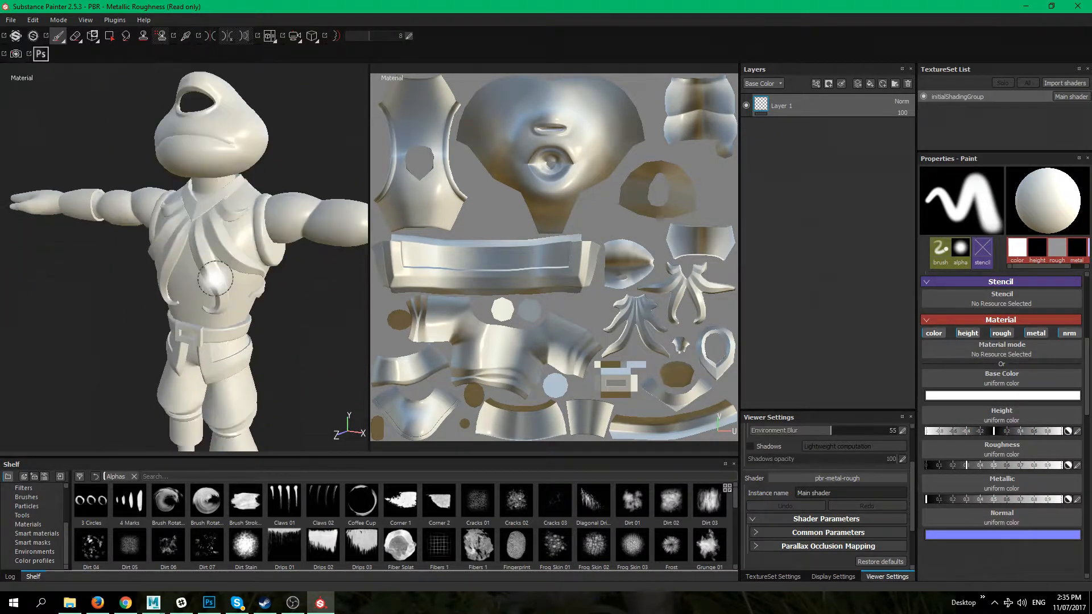
mouse_move(183, 253)
left_mouse_down("alt")
mouse_move(161, 234)
mouse_move(312, 244)
mouse_move(149, 264)
left_mouse_up("alt")
middle_click_drag(176, 232, 91, 278, "alt")
middle_click_drag(195, 257, 244, 282, "alt")
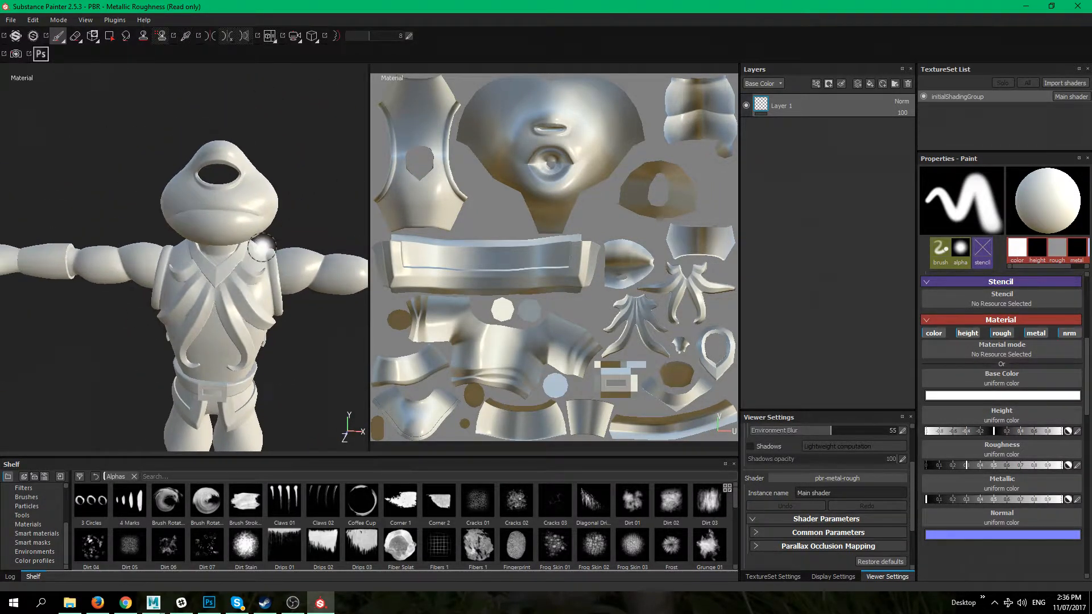
mouse_move(184, 430)
middle_mouse_down("alt")
mouse_move(164, 405)
mouse_move(152, 277)
mouse_move(176, 421)
middle_mouse_up("alt")
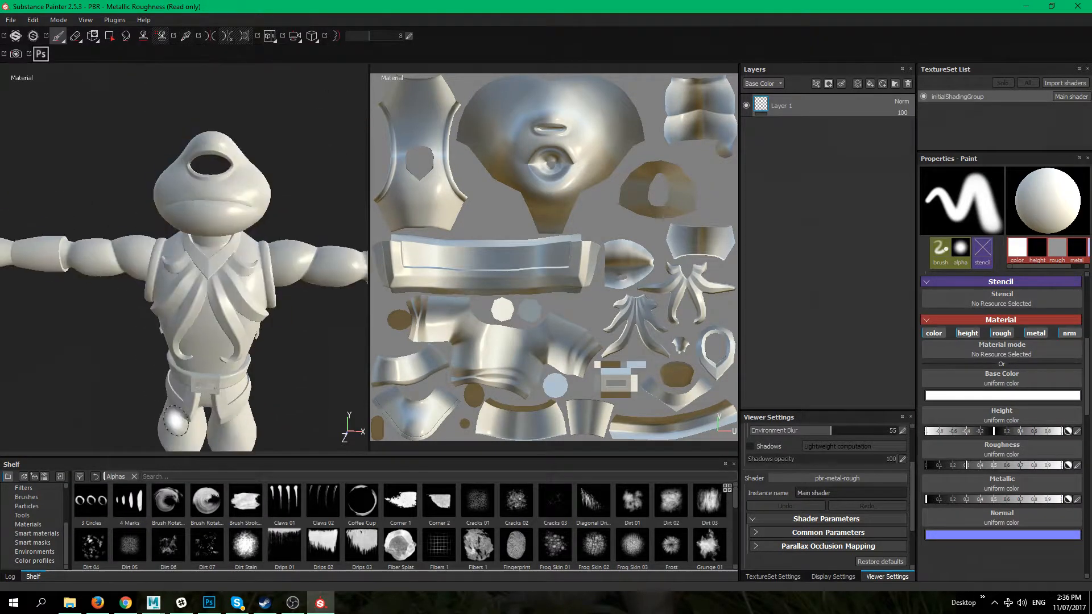
mouse_move(167, 326)
left_mouse_down("alt")
mouse_move(236, 211)
mouse_move(229, 177)
left_mouse_up("alt")
left_click_drag(228, 317, 263, 300, "alt")
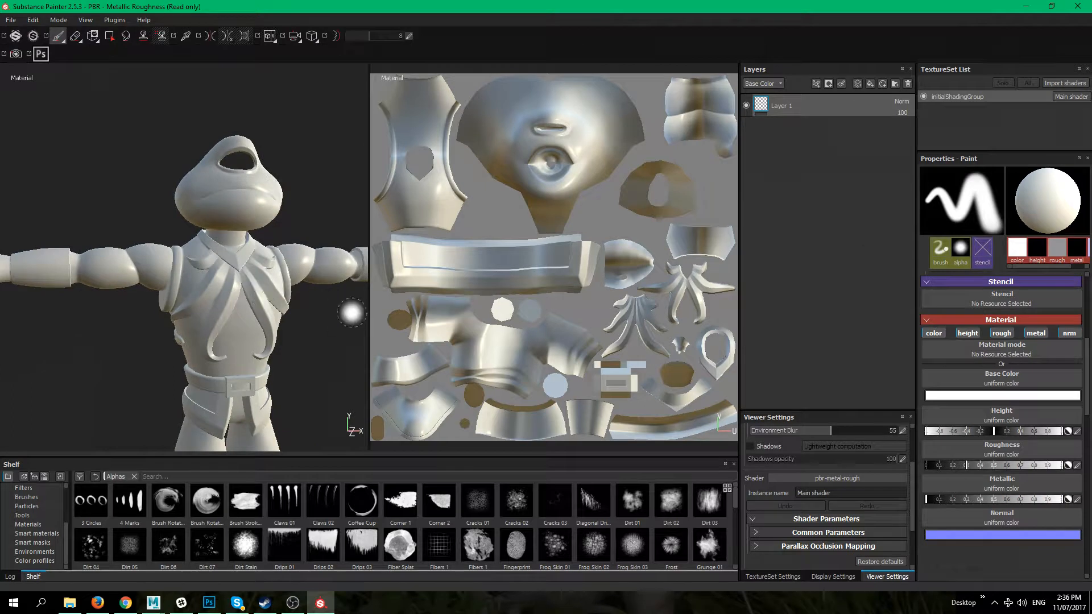
left_click_drag(214, 268, 152, 281, "alt")
middle_click_drag(290, 330, 233, 334, "alt")
left_click_drag(233, 334, 256, 330, "alt")
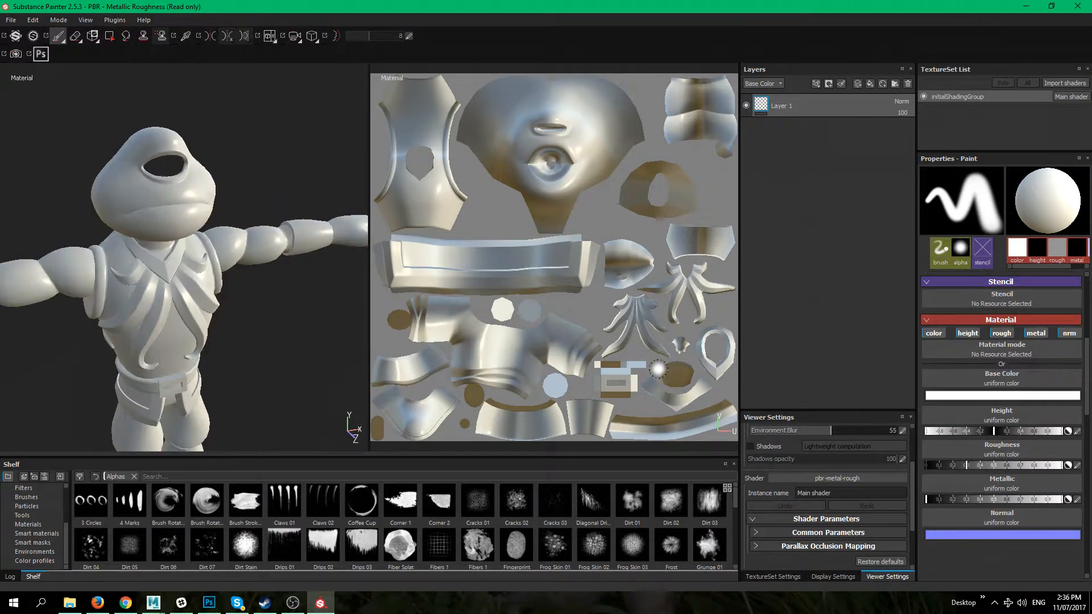
middle_click_drag(222, 347, 232, 288, "alt")
Browse the Shelf's Particles, Materials and Smart materials, and preview the Fabric WOODLAND Dirty smart material
left_click(61, 505)
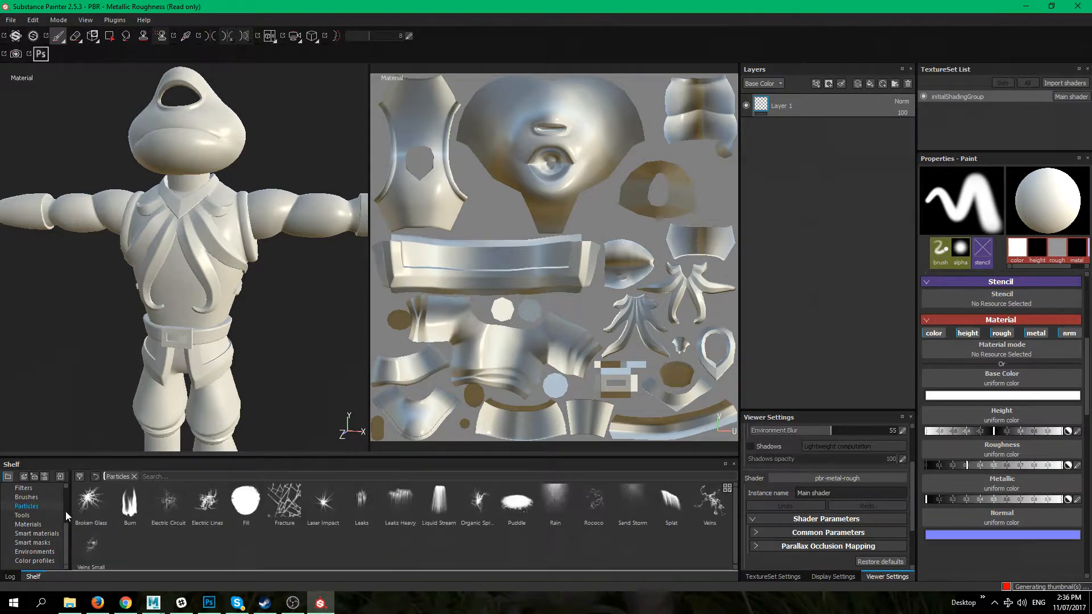
left_click(39, 524)
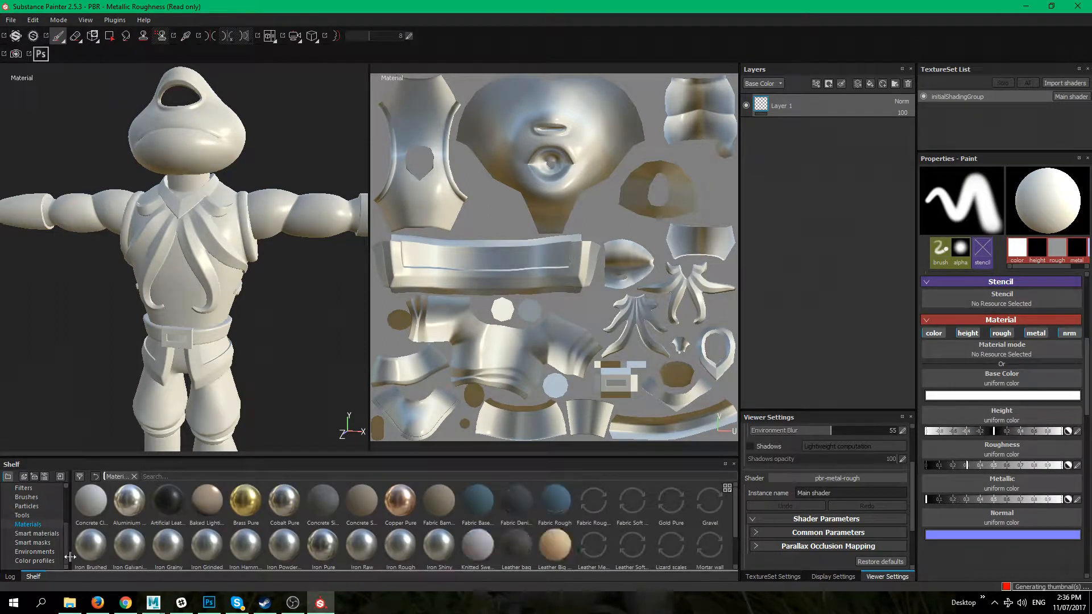
left_click(53, 533)
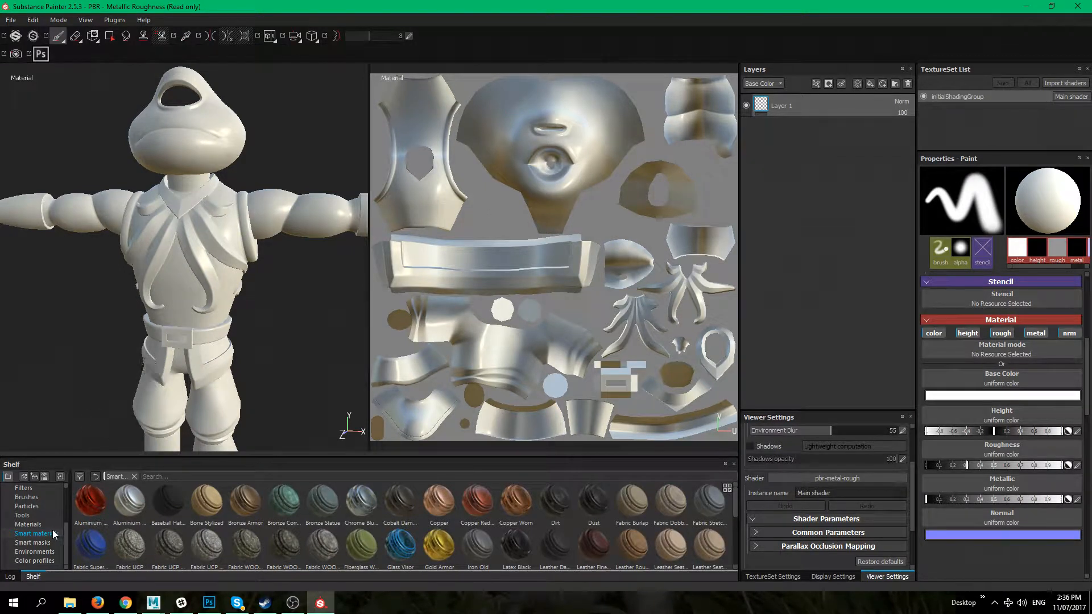
left_click(39, 522)
left_click(41, 534)
mouse_move(282, 544)
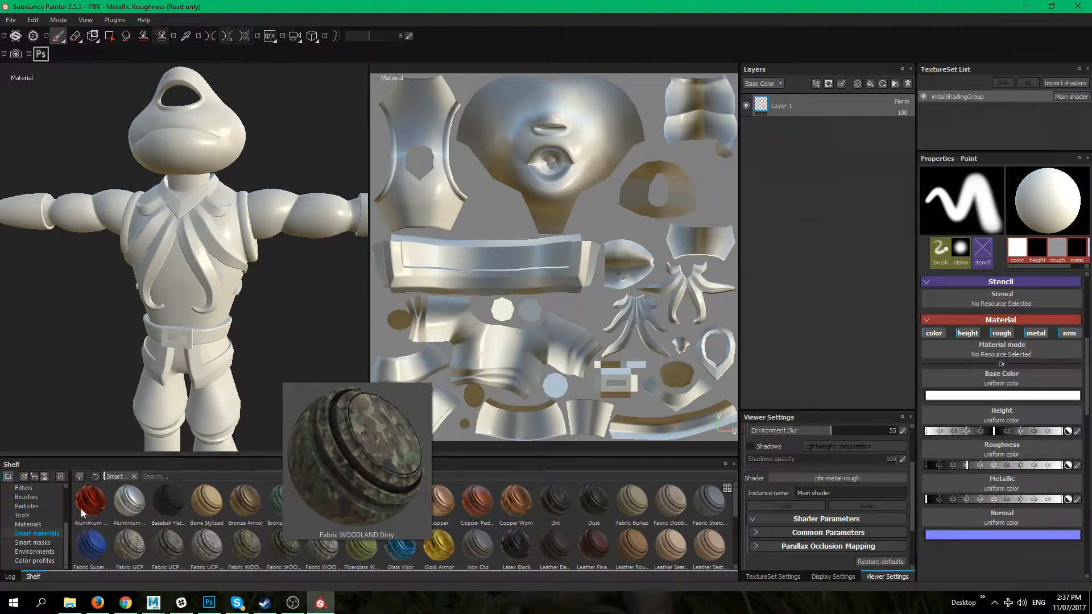
Compare the Shelf's Materials with its Smart materials and preview the Silver Armor smart material
left_click(30, 524)
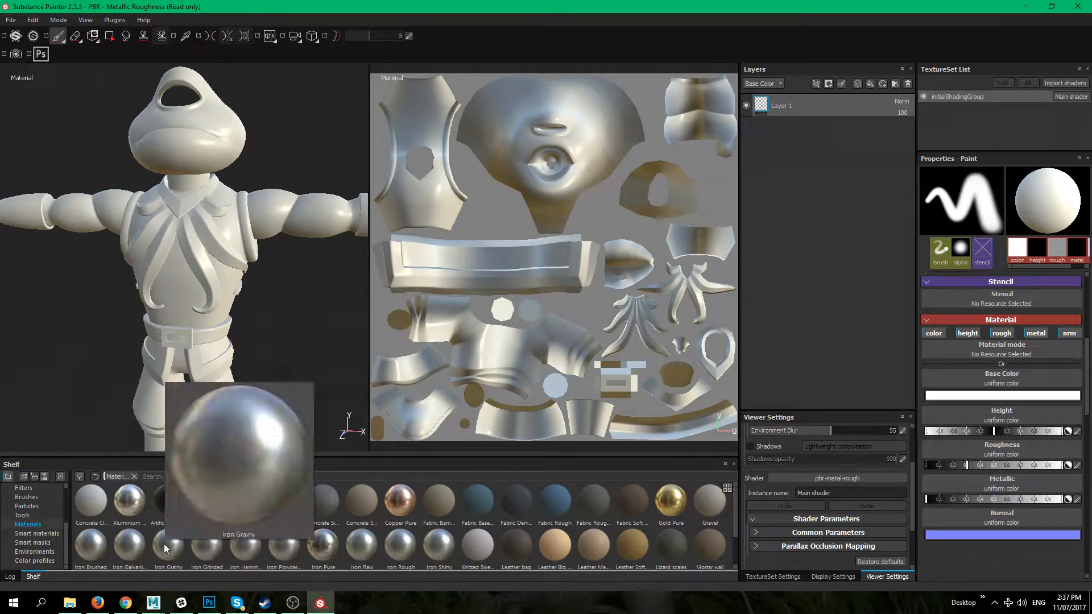
left_click(46, 534)
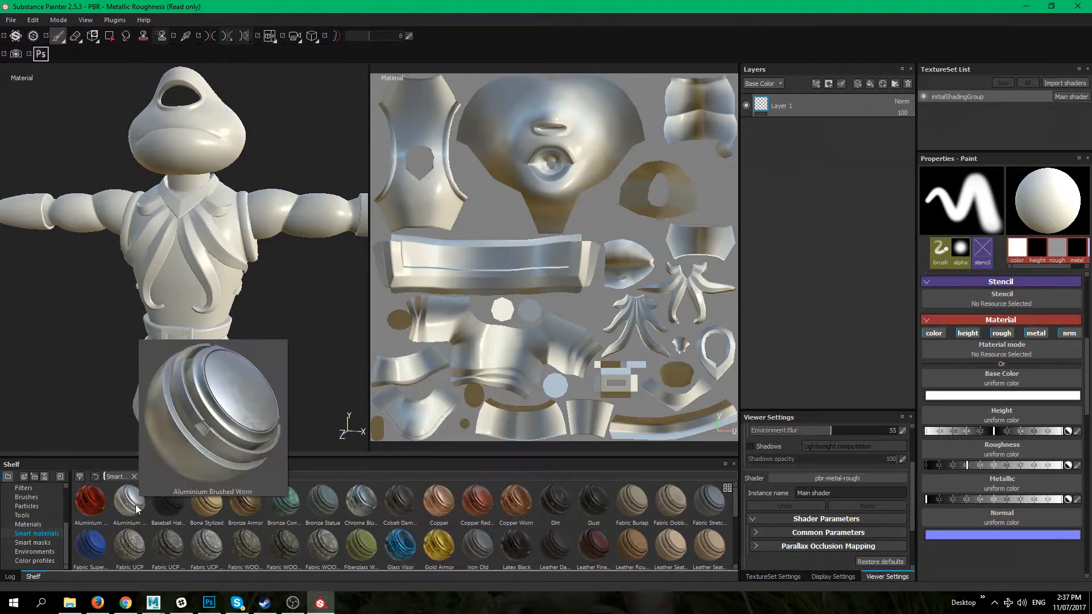
scroll(592, 527, "down", 5)
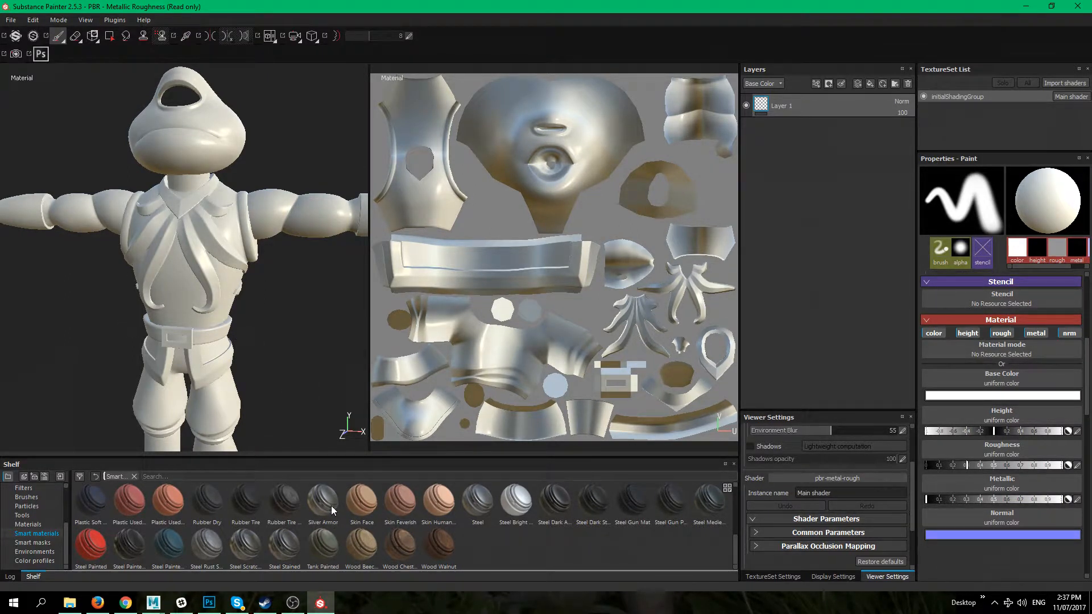
mouse_move(331, 507)
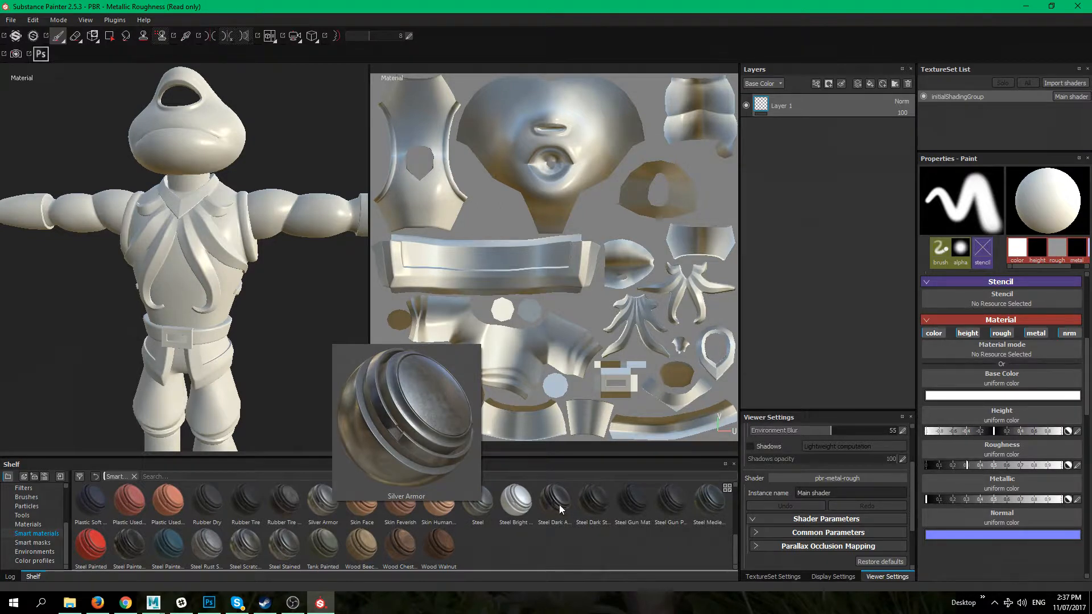
Add the Steel Dark Aged smart material to the layer stack below Layer 1 and hide Layer 1
mouse_move(560, 506)
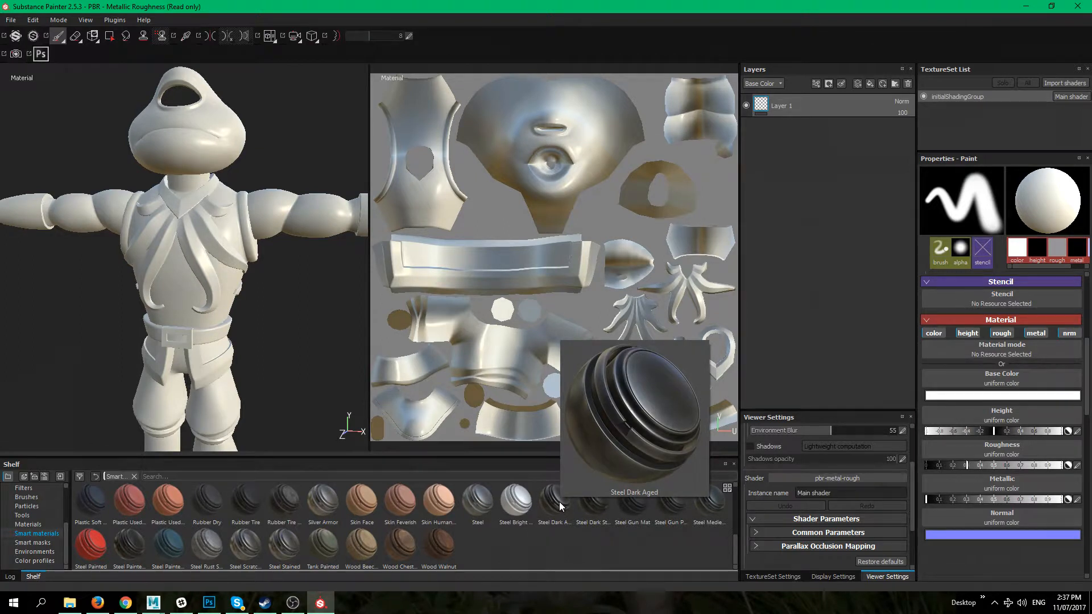
left_click_drag(559, 502, 800, 166)
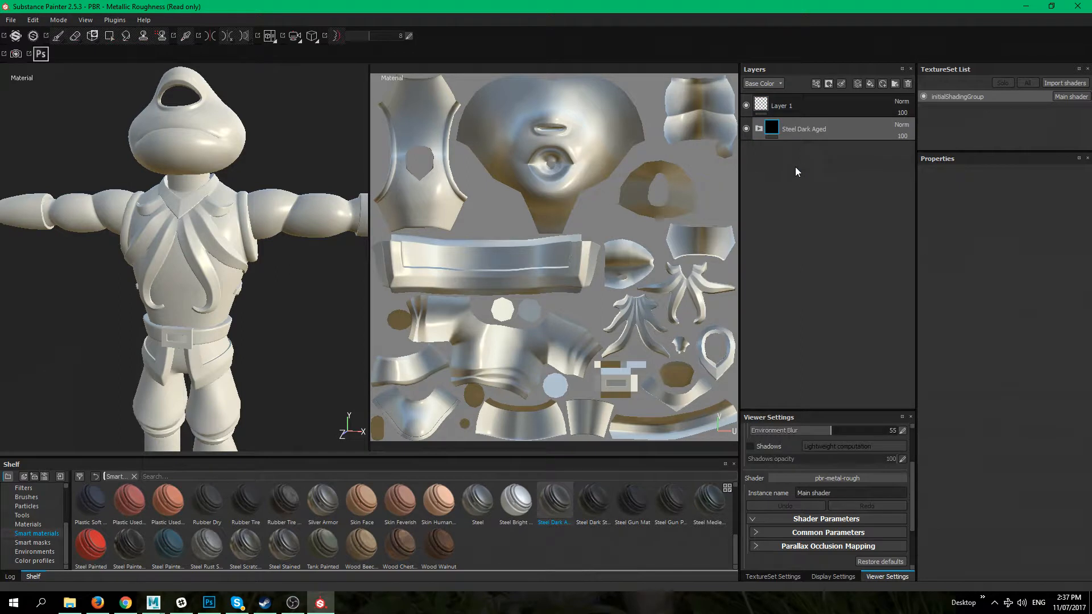
left_click(747, 105)
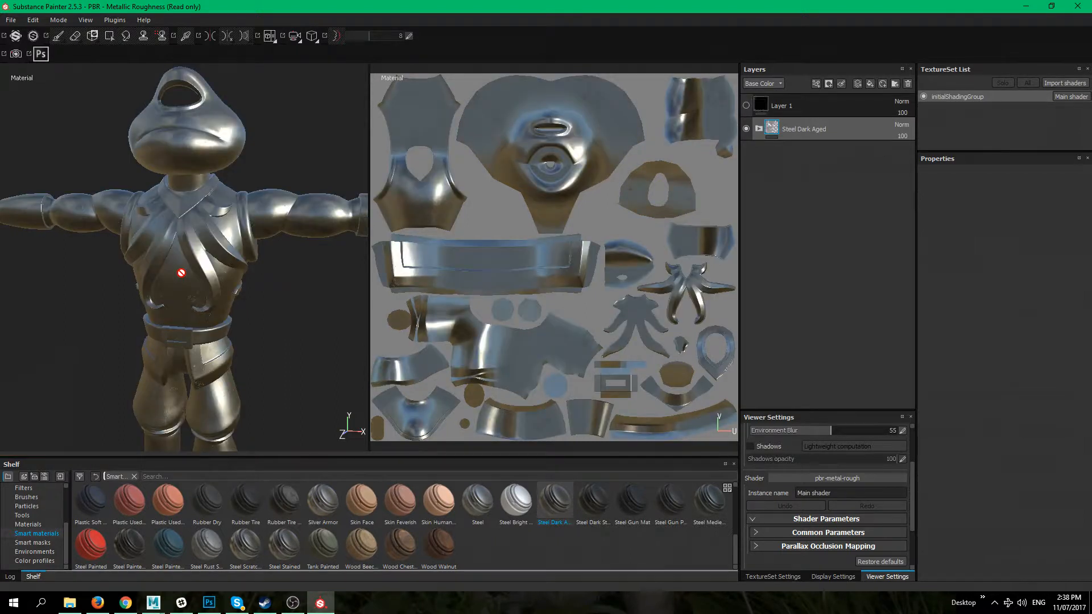
Examine the steel material on the character's head, torso and arms from several angles
left_click_drag(217, 308, 178, 356, "alt")
middle_click_drag(178, 356, 290, 407, "alt")
left_click_drag(281, 358, 202, 358, "alt")
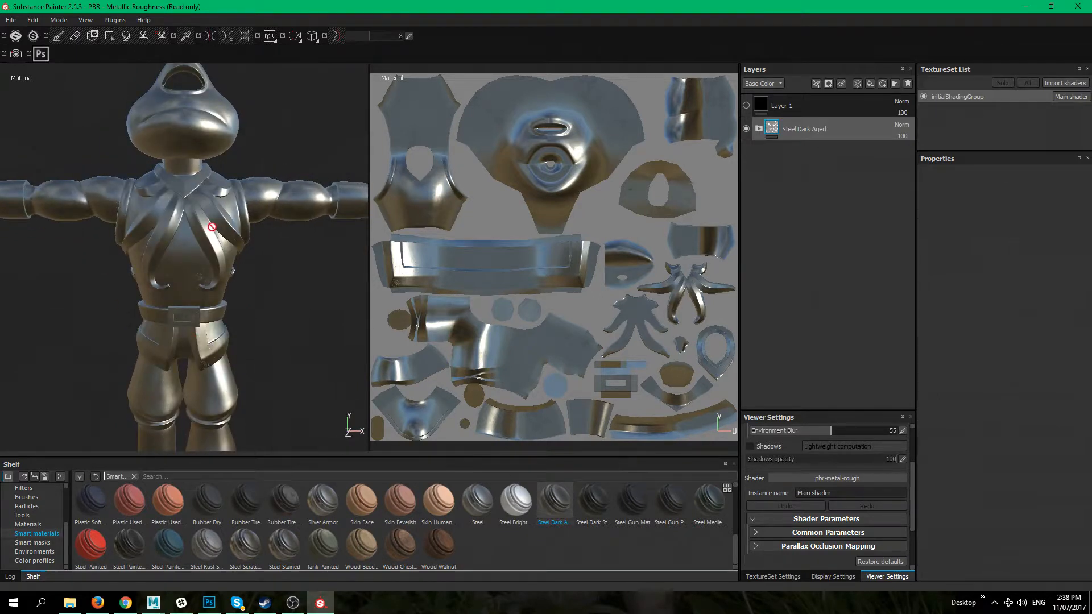
left_click_drag(193, 245, 248, 341, "alt")
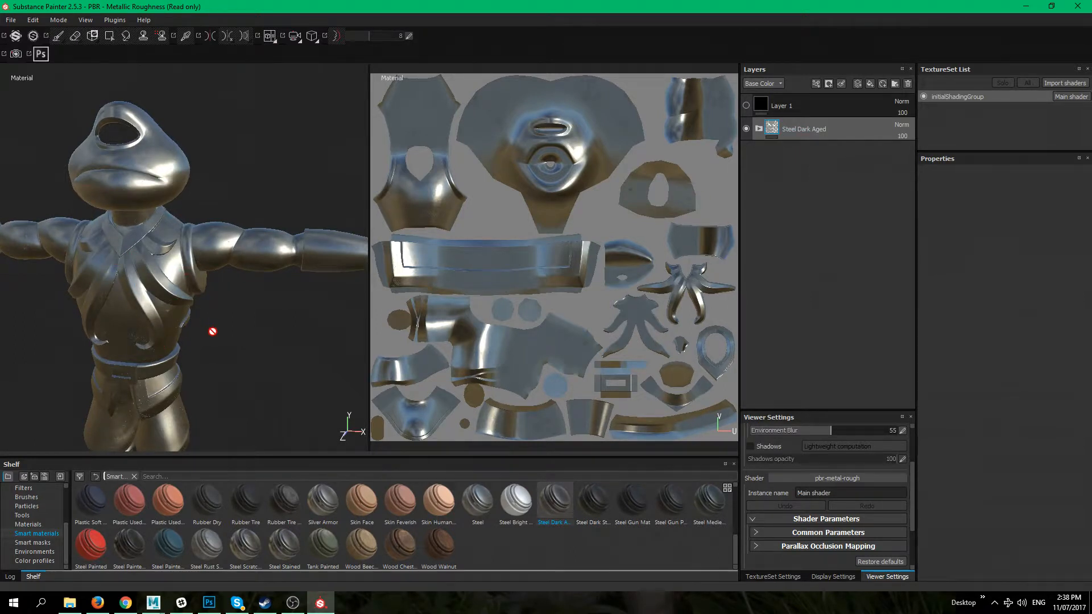
middle_click_drag(136, 370, 192, 328, "alt")
left_click_drag(191, 328, 214, 348, "alt")
middle_click_drag(214, 349, 253, 319, "alt")
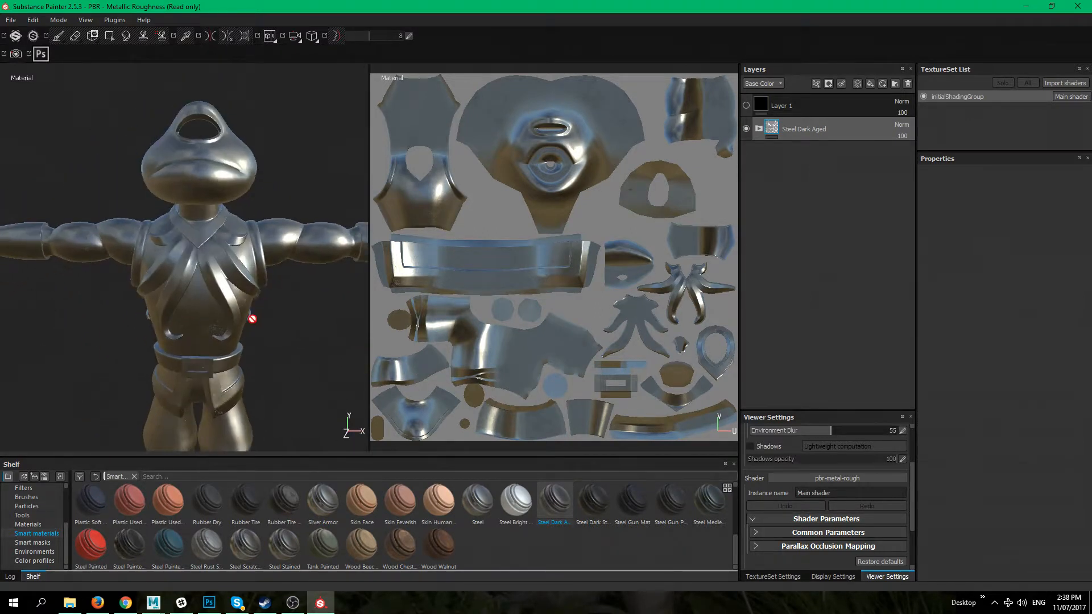
Expand the Steel Dark Aged folder and review the fill properties of its Scratches and Metal layers
left_click(759, 129)
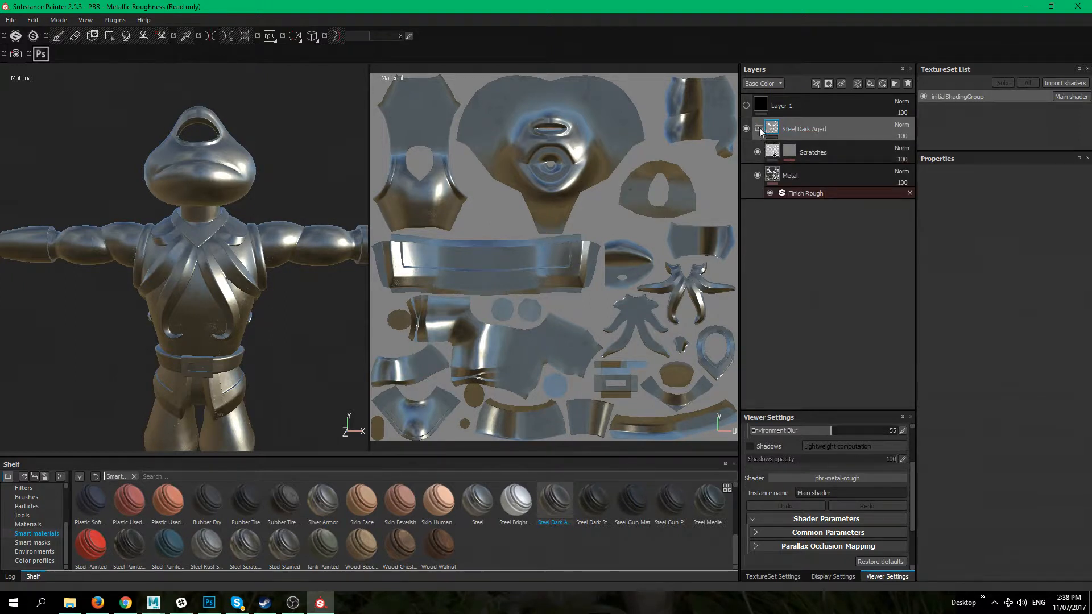
left_click(759, 127)
left_click(759, 127)
left_click(825, 153)
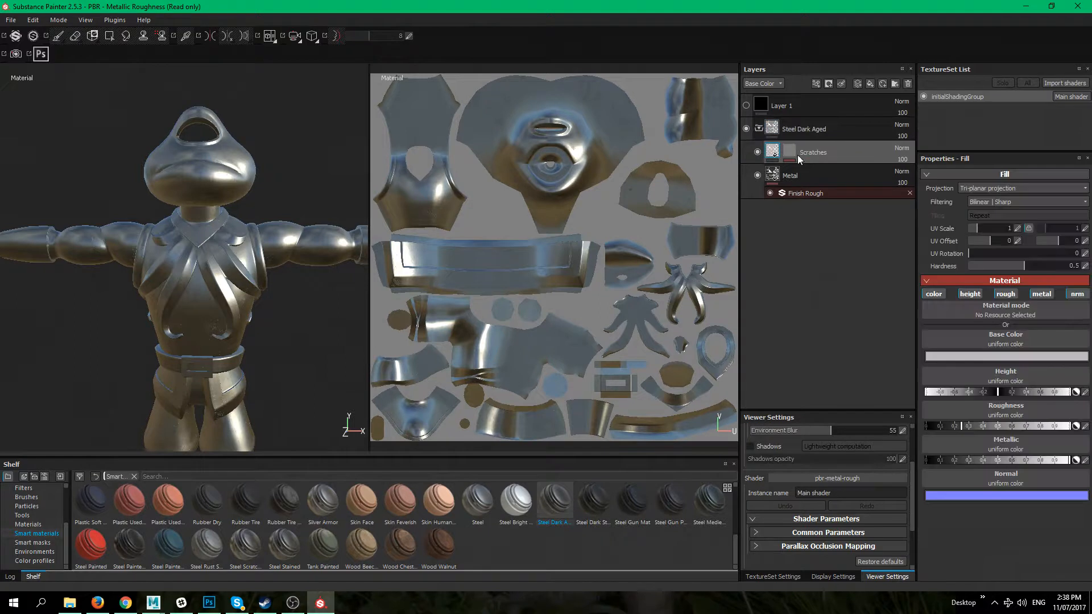
left_click(796, 177)
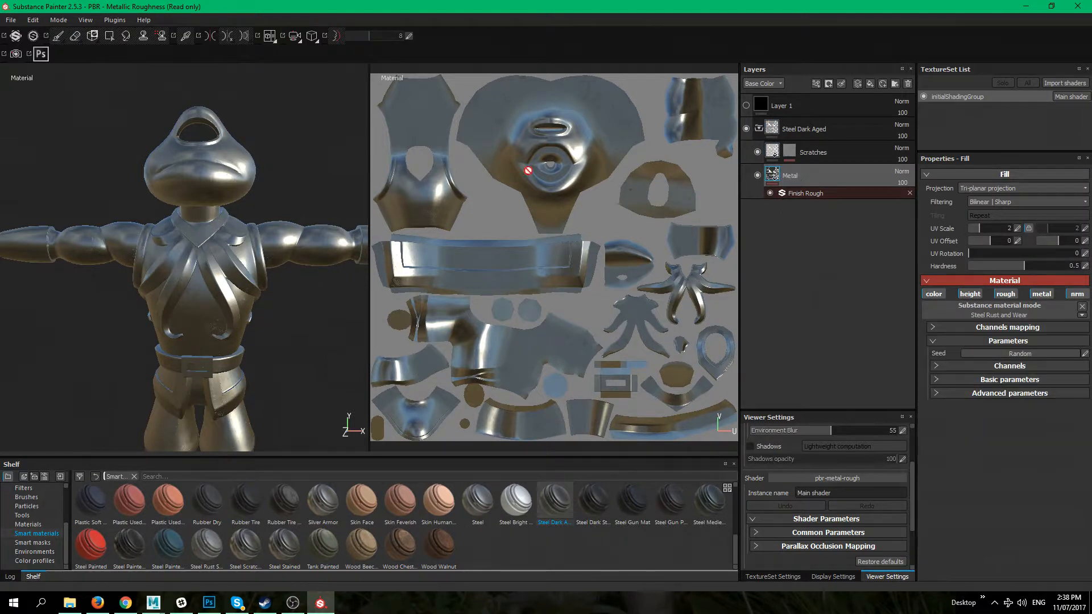
Hide and show the Metal and Scratches layers one at a time to compare what each contributes
left_click(757, 175)
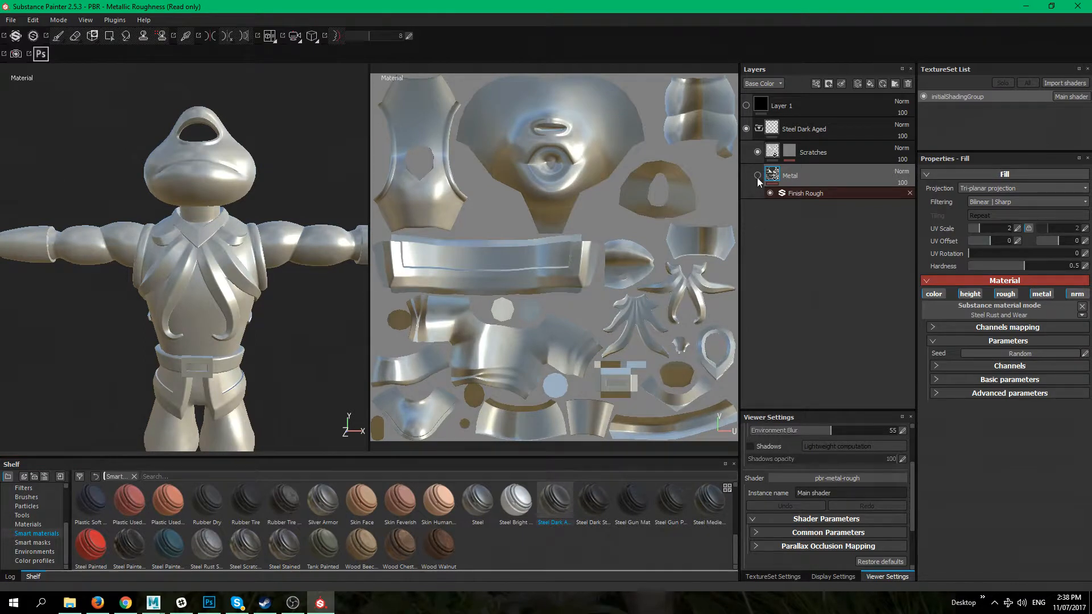
left_click(758, 176)
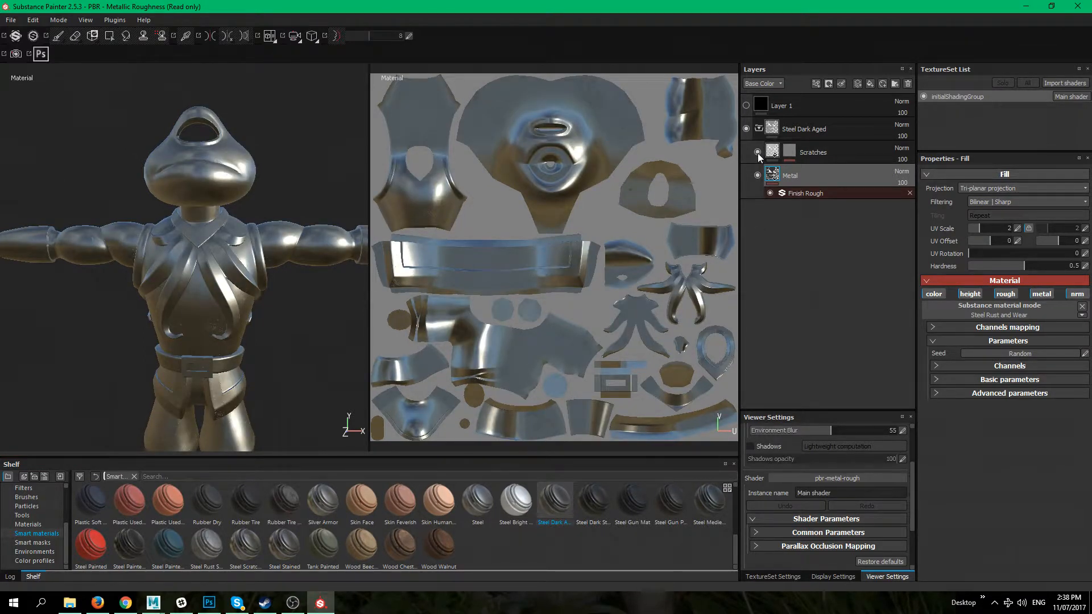
left_click(758, 152)
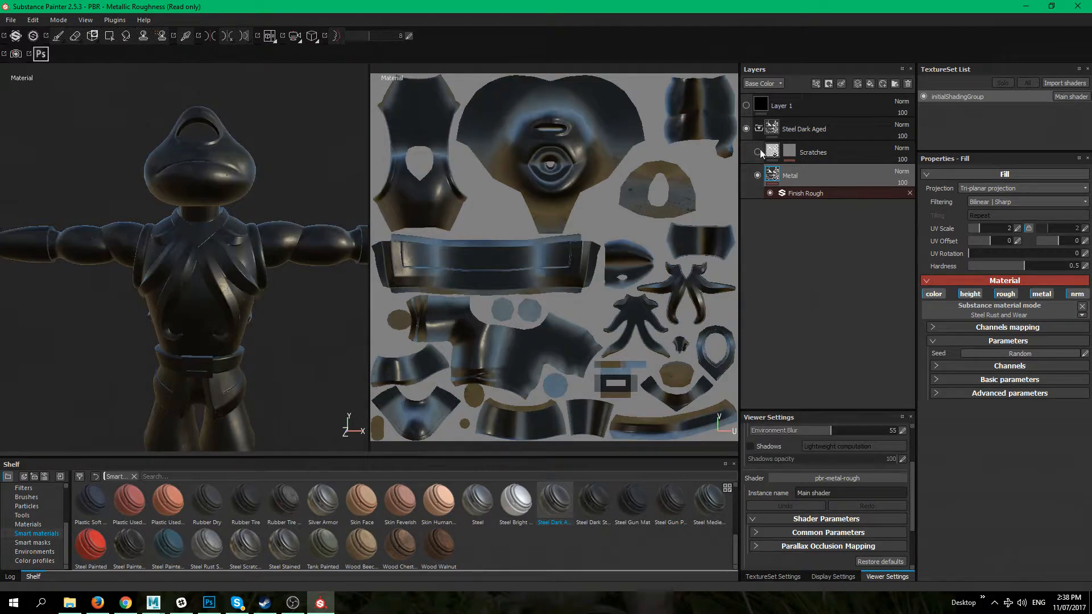
left_click(758, 153)
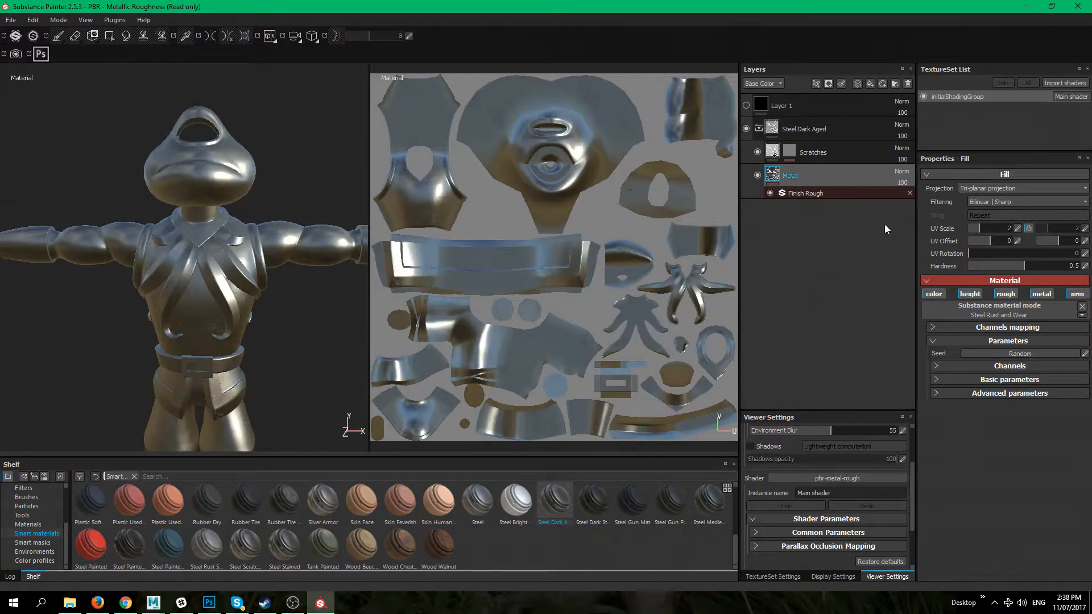
Review the blending modes available for the Scratches layer and the Finish Rough filter settings on the Metal layer
left_click(845, 154)
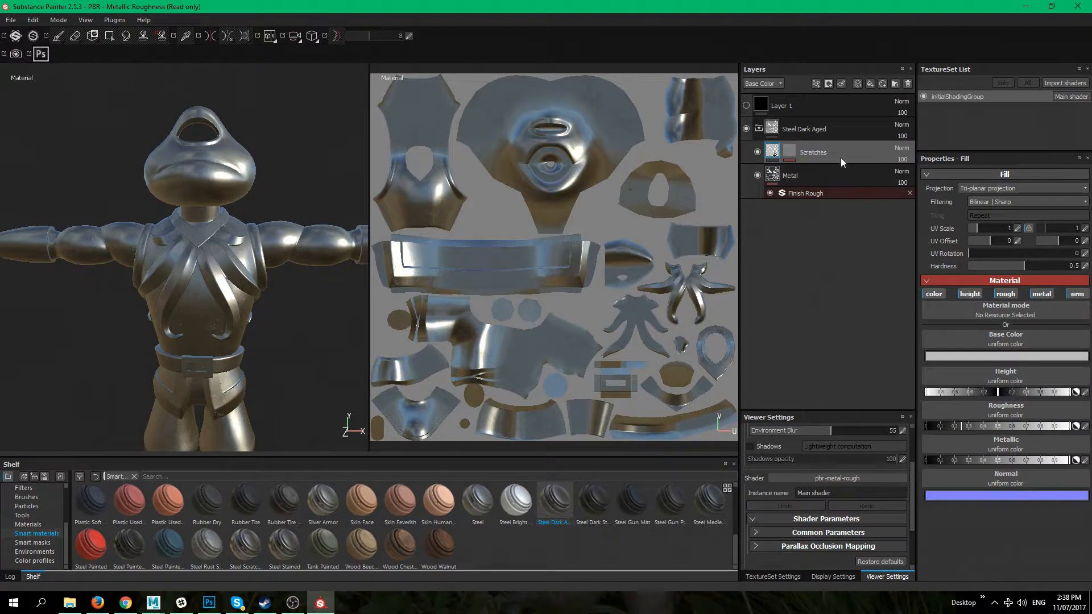
left_click(903, 148)
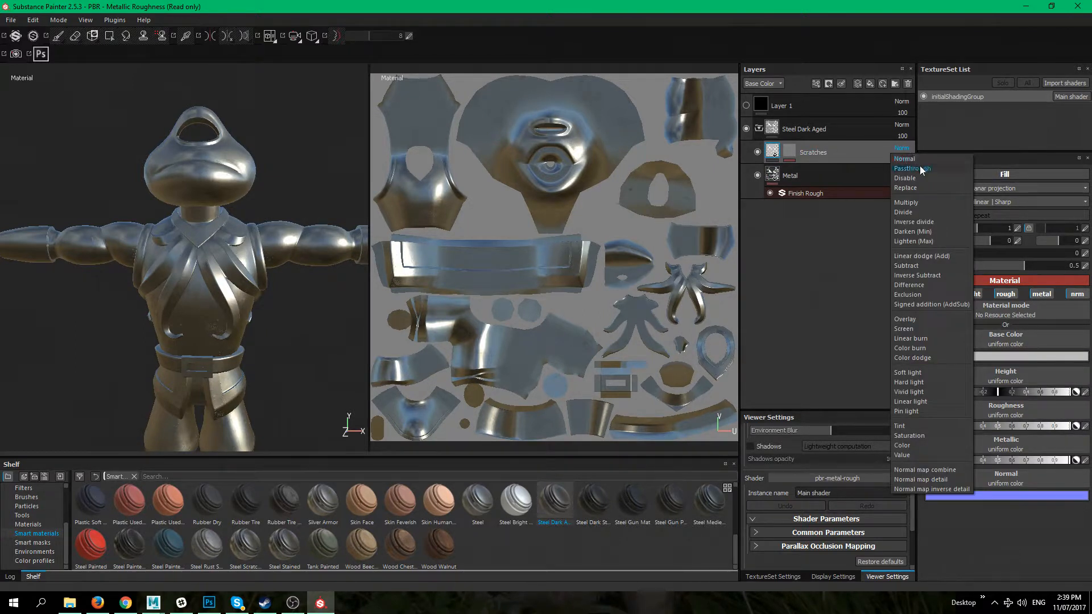
left_click(838, 176)
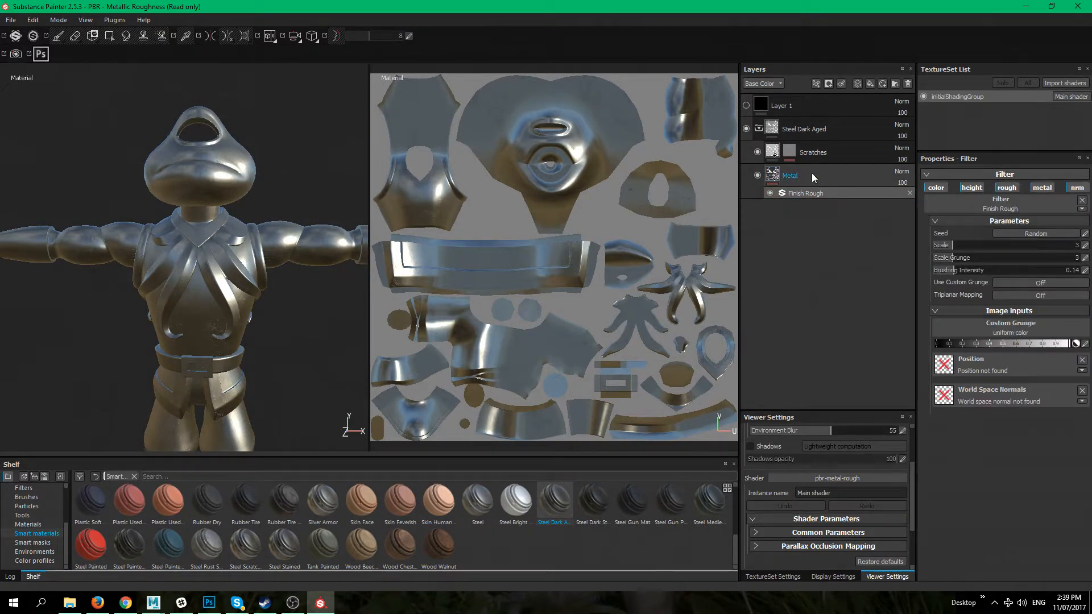
left_click(793, 176)
left_click(815, 195)
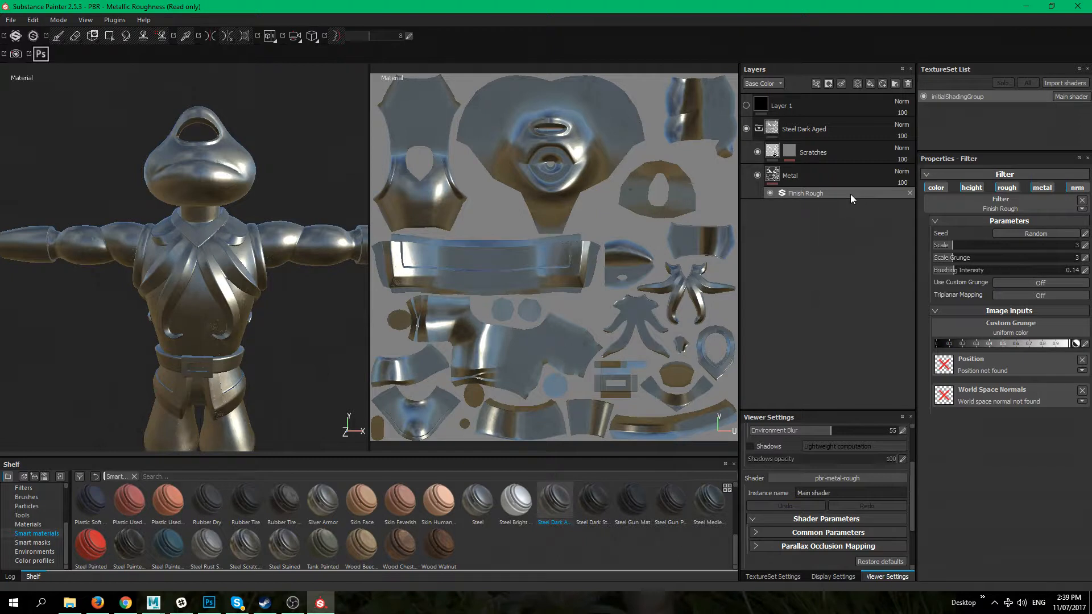
left_click(828, 176)
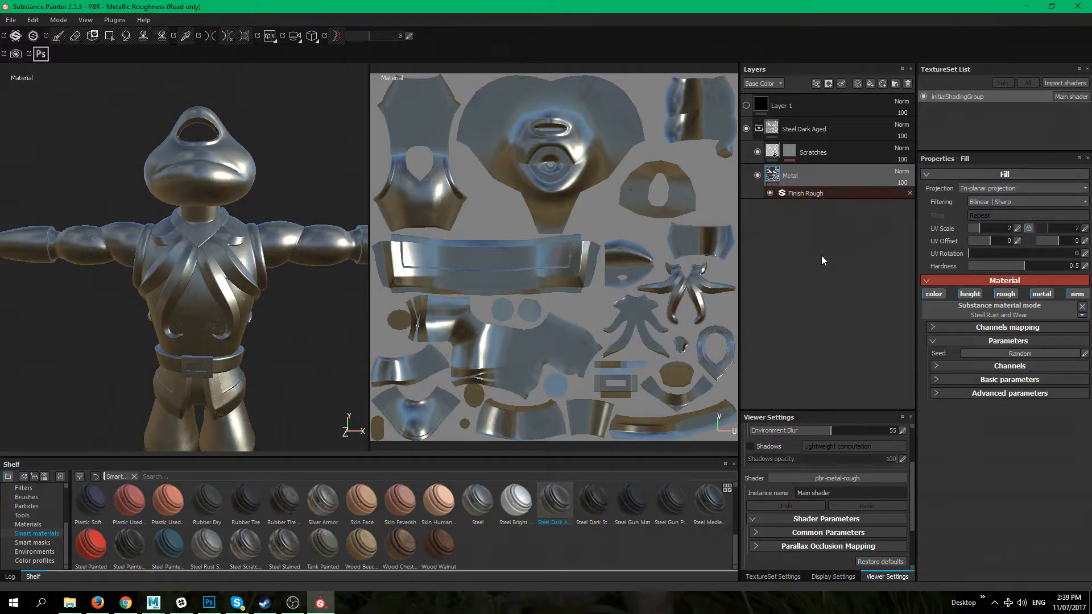
Try low and high Roughness values on the Scratches layer and settle on about 0.3
left_click(813, 155)
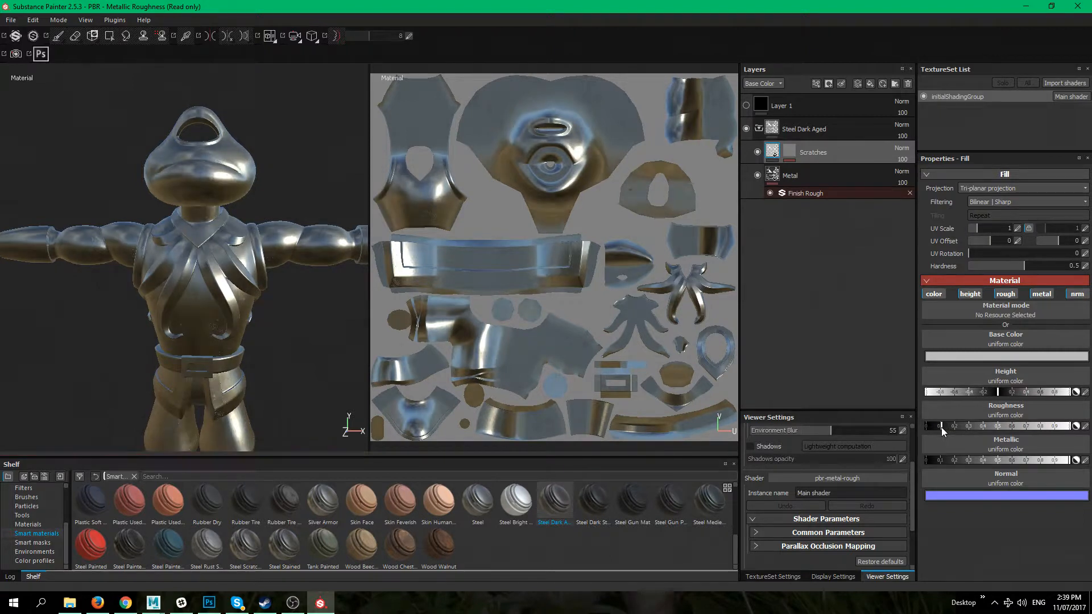
left_click_drag(955, 427, 955, 431)
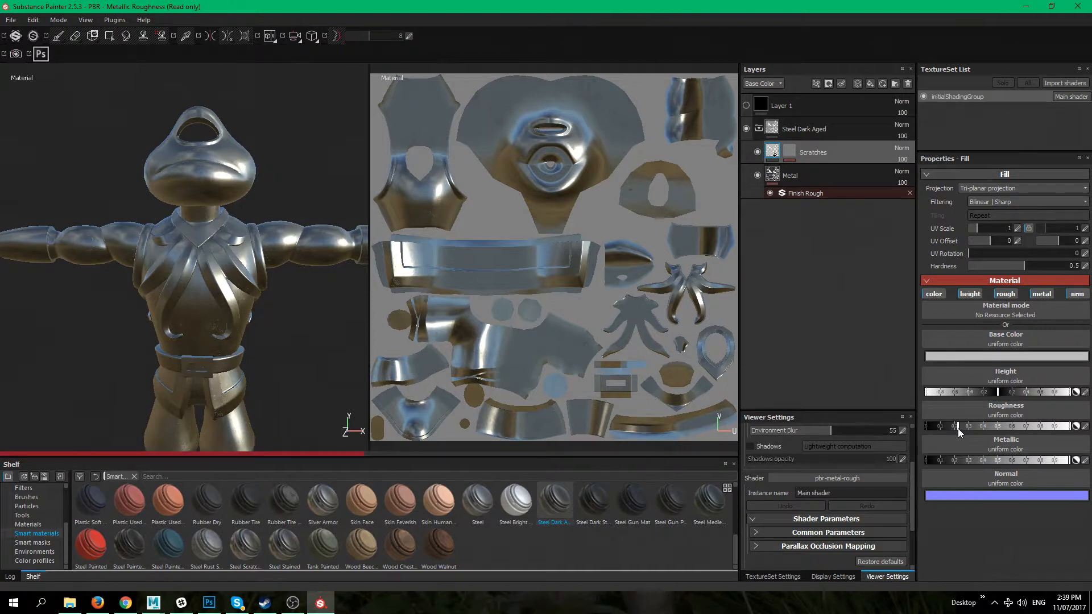
left_click_drag(988, 428, 1058, 431)
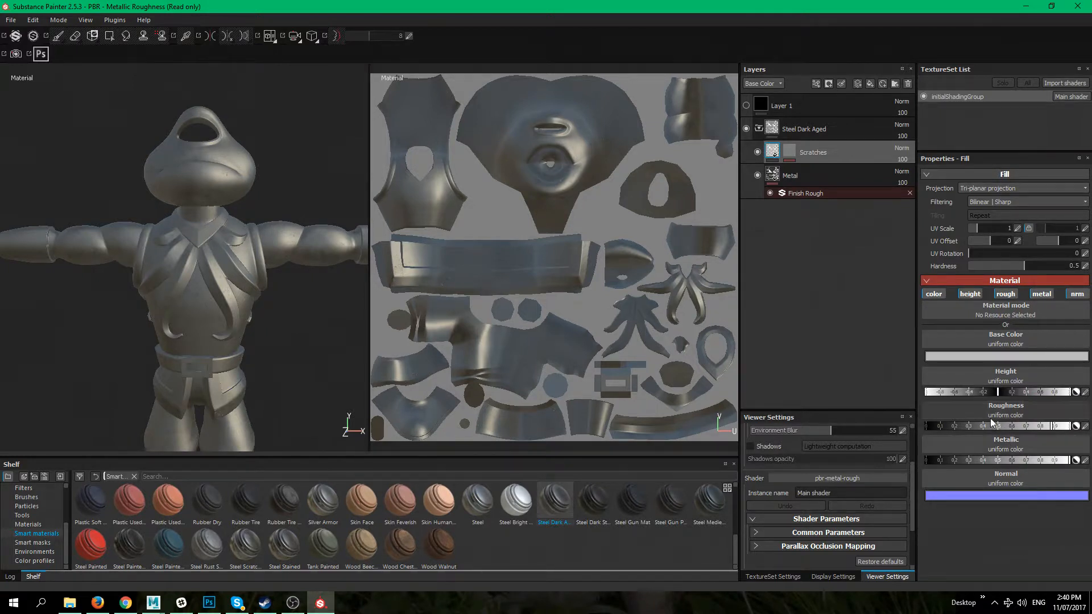
left_click(1057, 428)
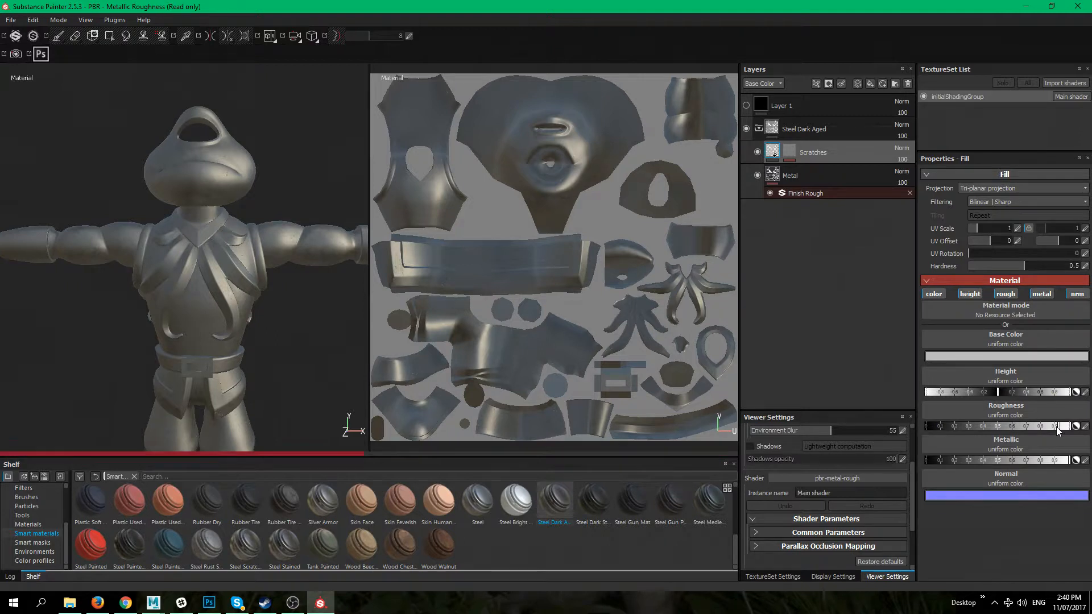
left_click(950, 427)
mouse_move(947, 427)
left_mouse_down()
mouse_move(924, 427)
mouse_move(949, 426)
left_mouse_up()
left_click(968, 427)
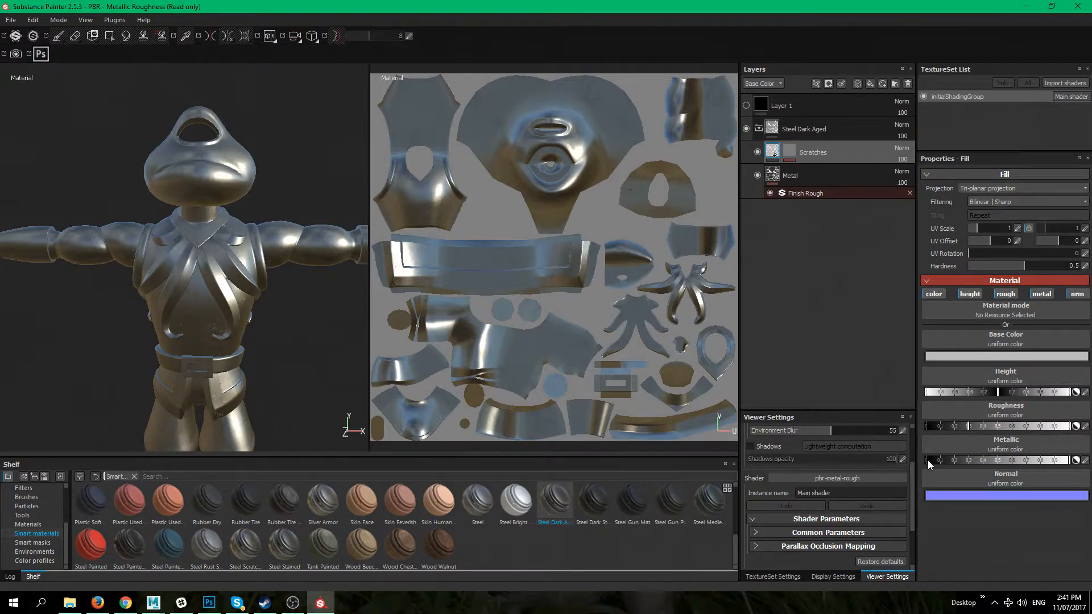
Select the Metal layer and examine its surface detail up close on the character's chest and scarf
left_click(824, 178)
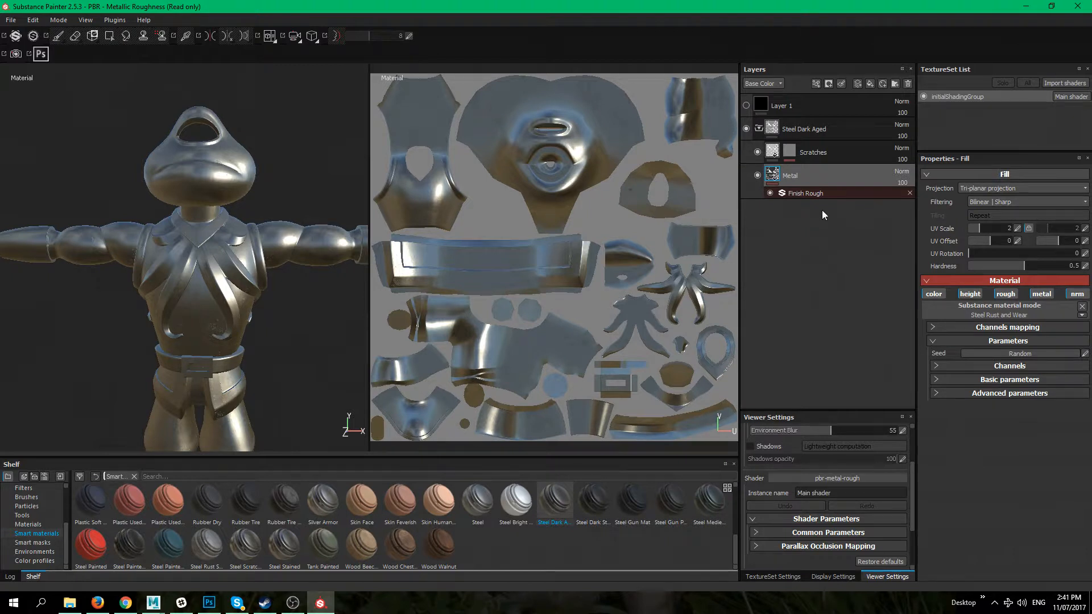
scroll(194, 322, "down", 2)
scroll(194, 322, "up", 4)
scroll(194, 322, "down", 4)
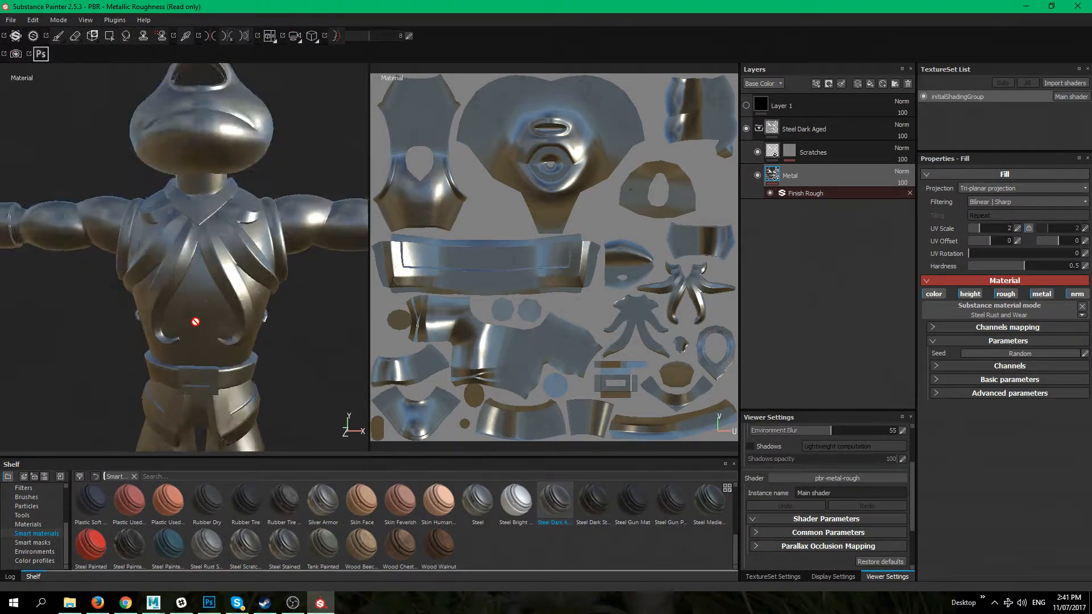
scroll(182, 315, "up", 2)
scroll(182, 315, "up", 5)
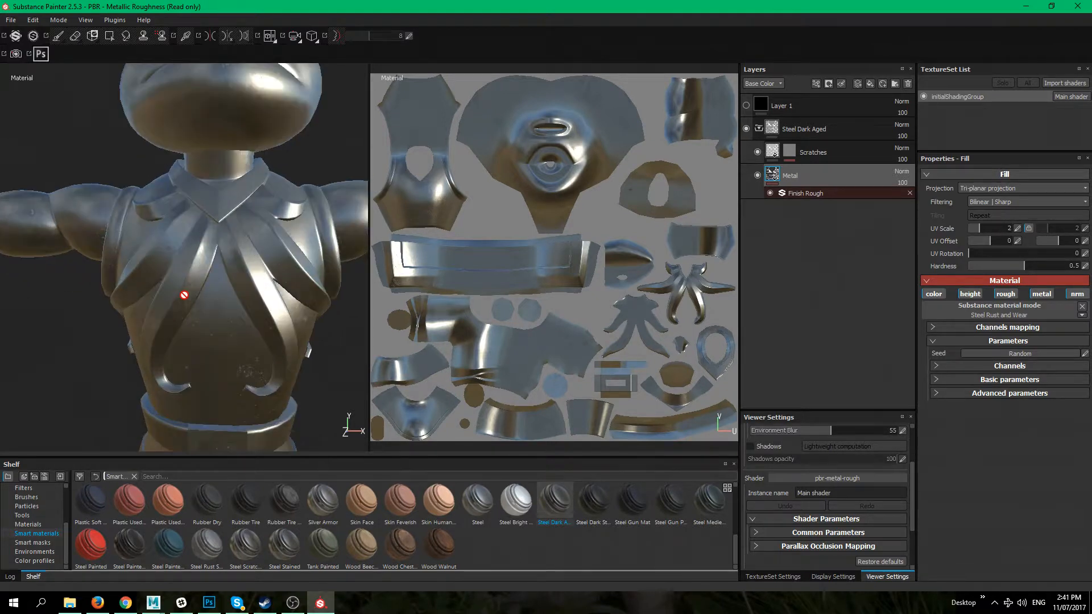
scroll(194, 305, "up", 4)
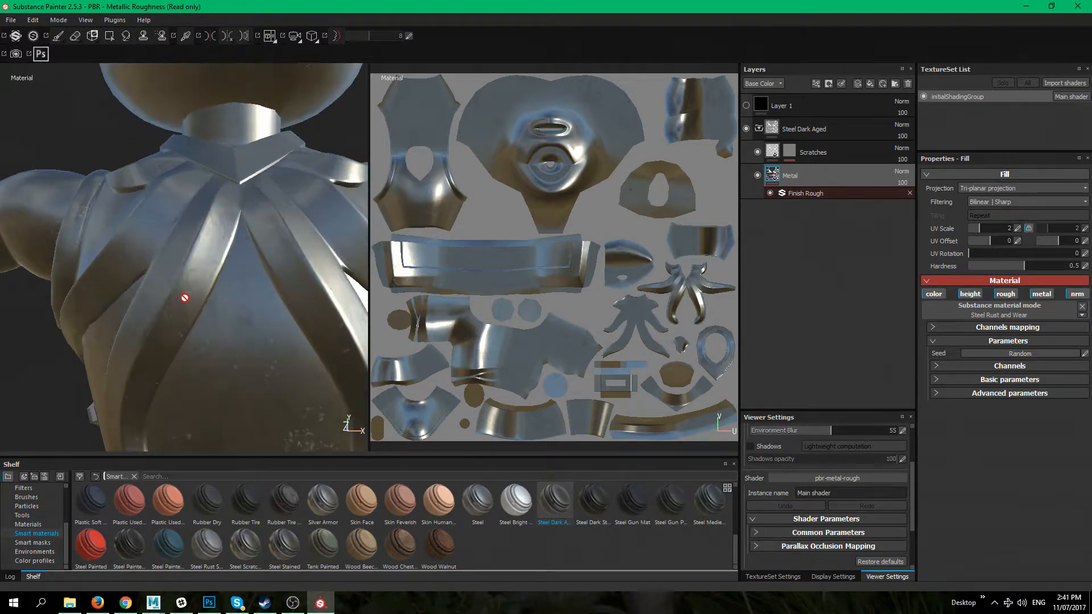
mouse_move(175, 217)
middle_mouse_down("alt")
mouse_move(161, 205)
mouse_move(169, 232)
middle_mouse_up("alt")
right_click_drag(170, 232, 241, 283, "alt")
left_click_drag(231, 281, 264, 345, "alt")
middle_click_drag(265, 344, 276, 278, "alt")
middle_click_drag(273, 381, 268, 290, "alt")
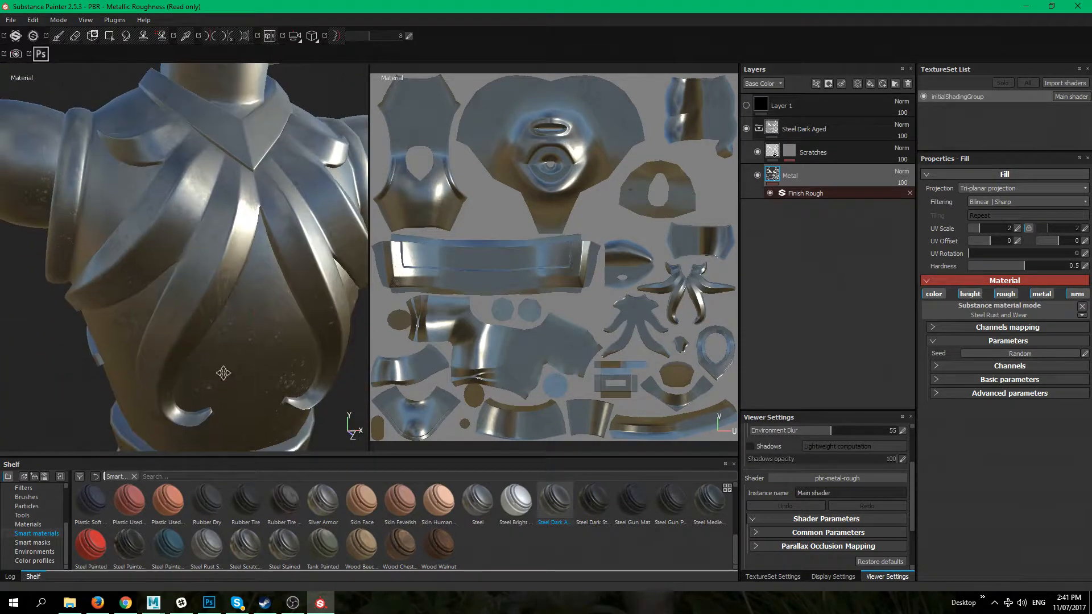
middle_click_drag(224, 386, 229, 330, "alt")
Set the Metal layer's UV Rotation to about 105 after undoing a trial UV Scale increase, and open its Finish Rough filter settings
left_click_drag(980, 229, 1001, 228)
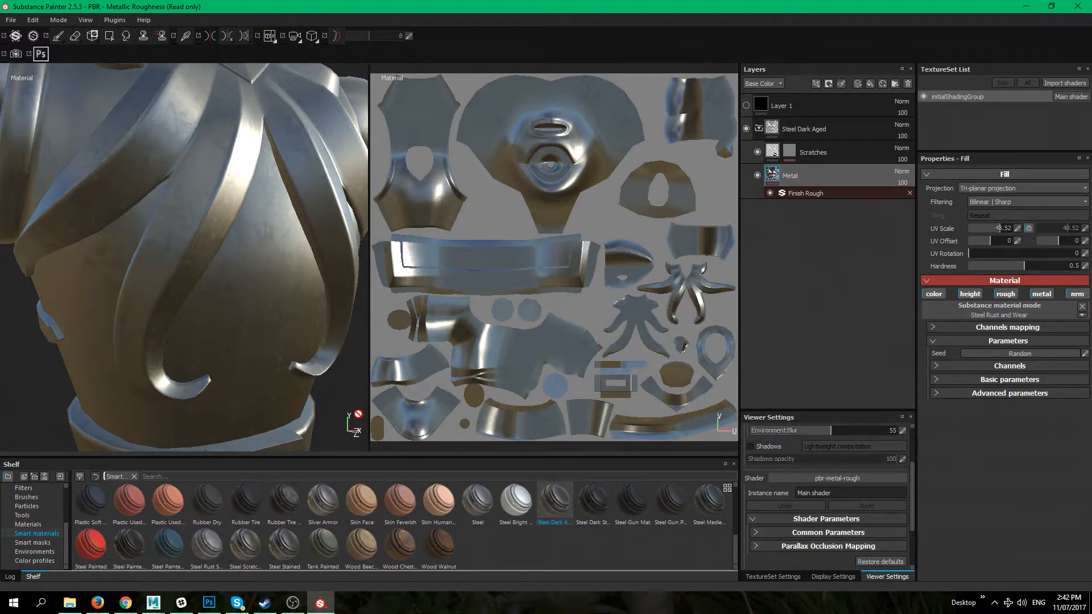
key("ctrl+z")
left_click_drag(968, 254, 1001, 251)
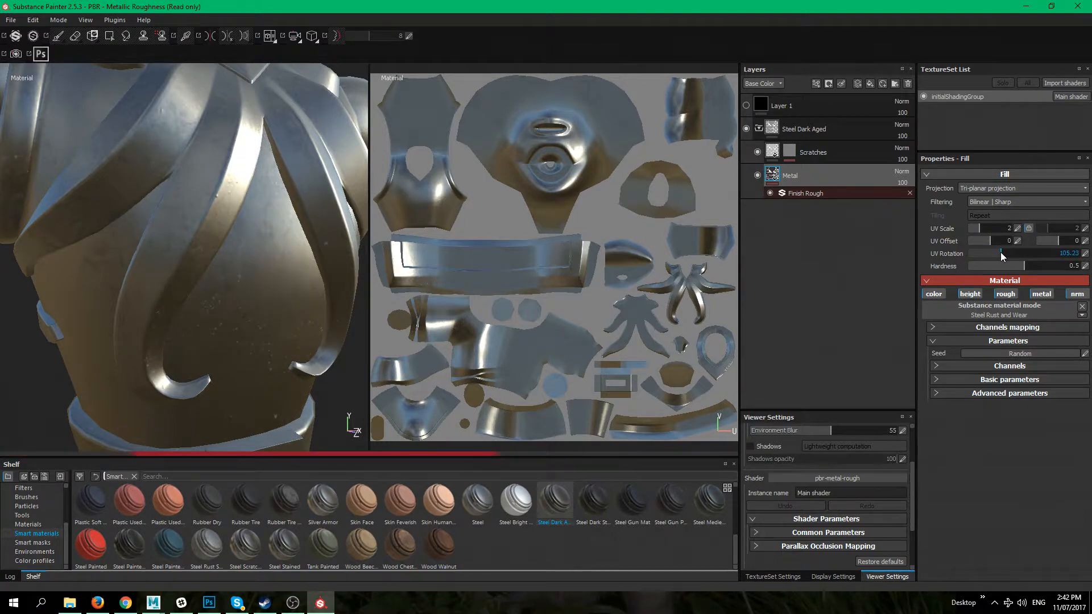
left_click(806, 193)
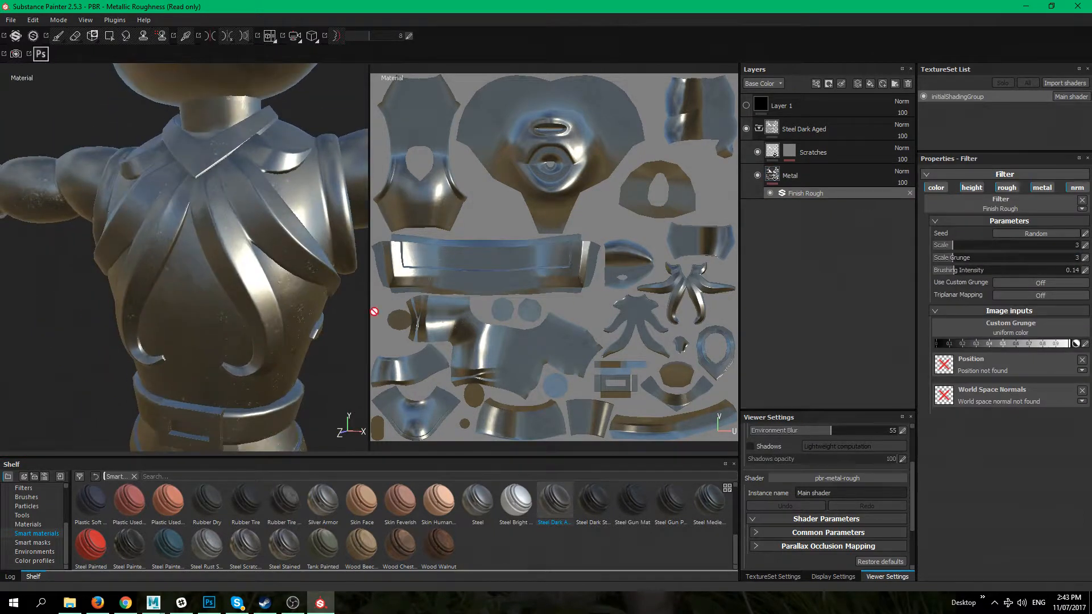
Select the Metal layer, check its finish on the torso and shoulder, and collapse the Steel Dark Aged folder
left_click(831, 175)
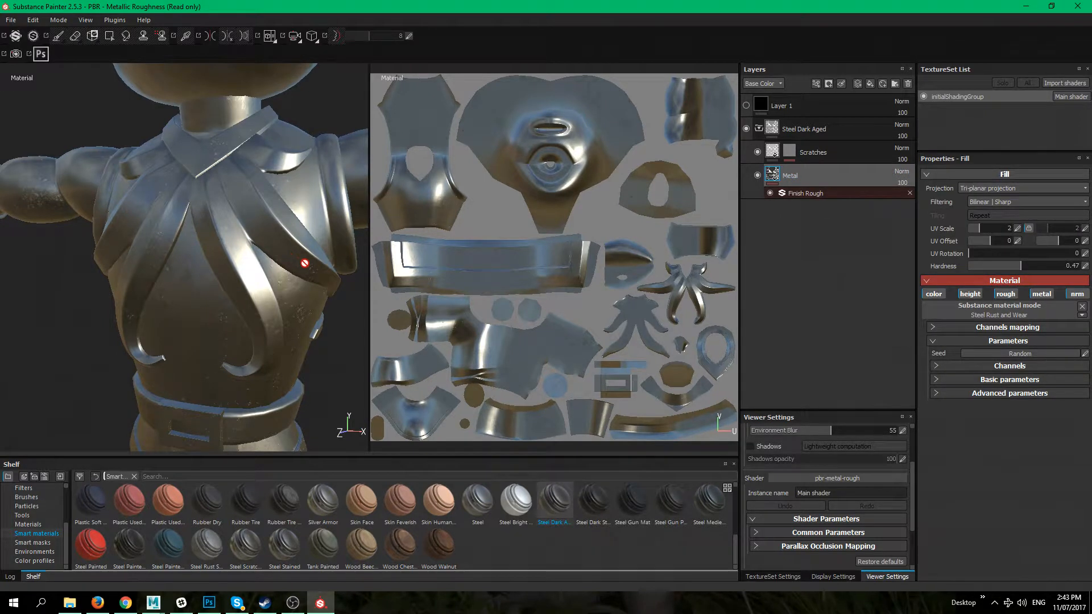
right_click_drag(305, 264, 201, 251, "alt")
middle_click_drag(201, 251, 120, 244, "alt")
left_click_drag(120, 244, 69, 251, "alt")
right_click_drag(68, 250, 92, 254, "alt")
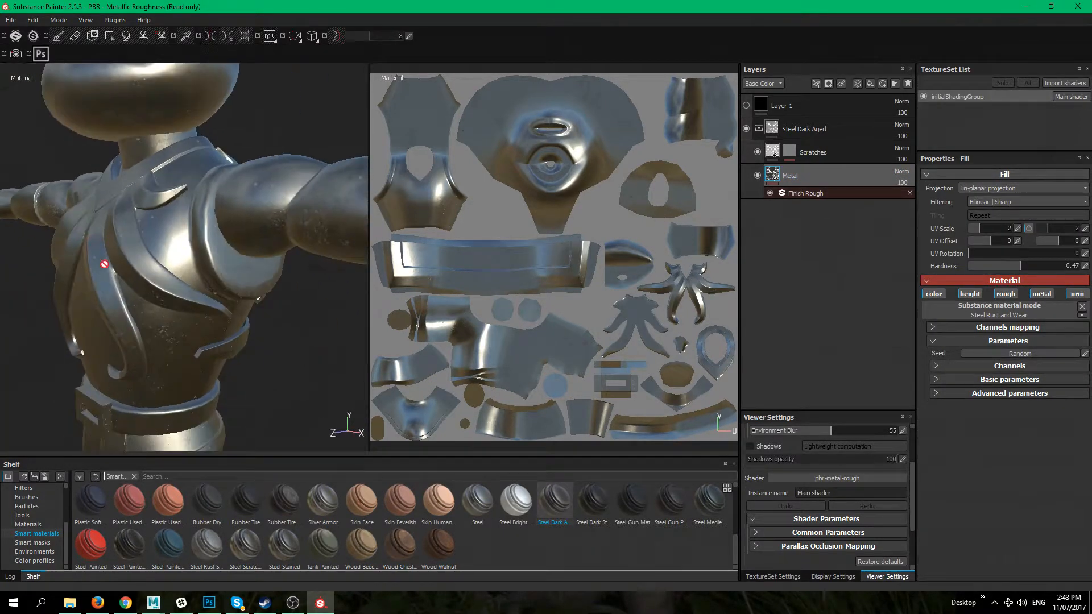
middle_click_drag(173, 342, 78, 254, "alt")
left_click_drag(78, 254, 309, 356, "alt")
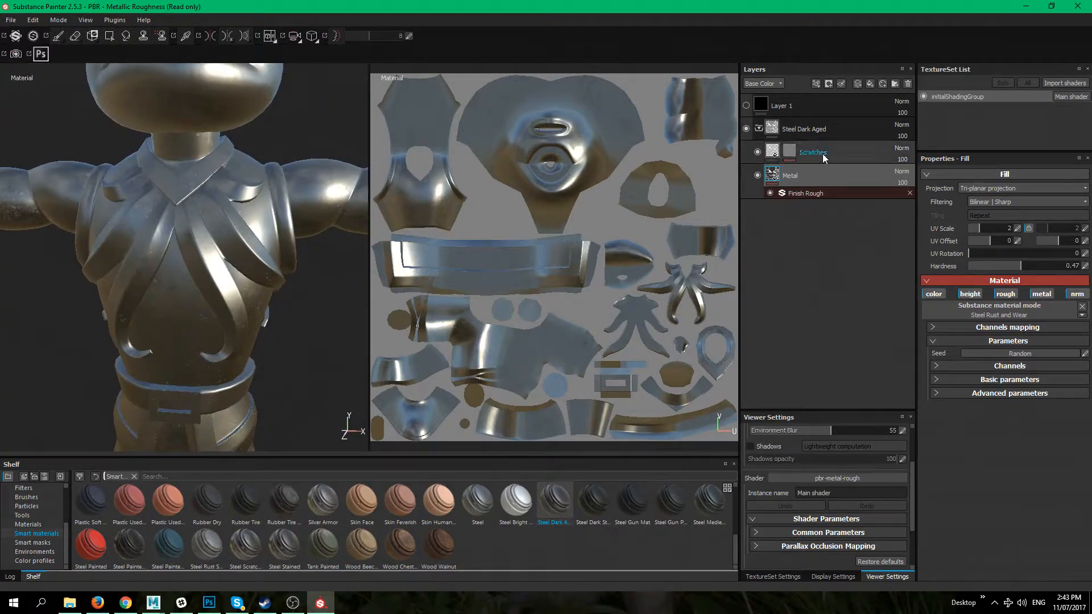
left_click(759, 128)
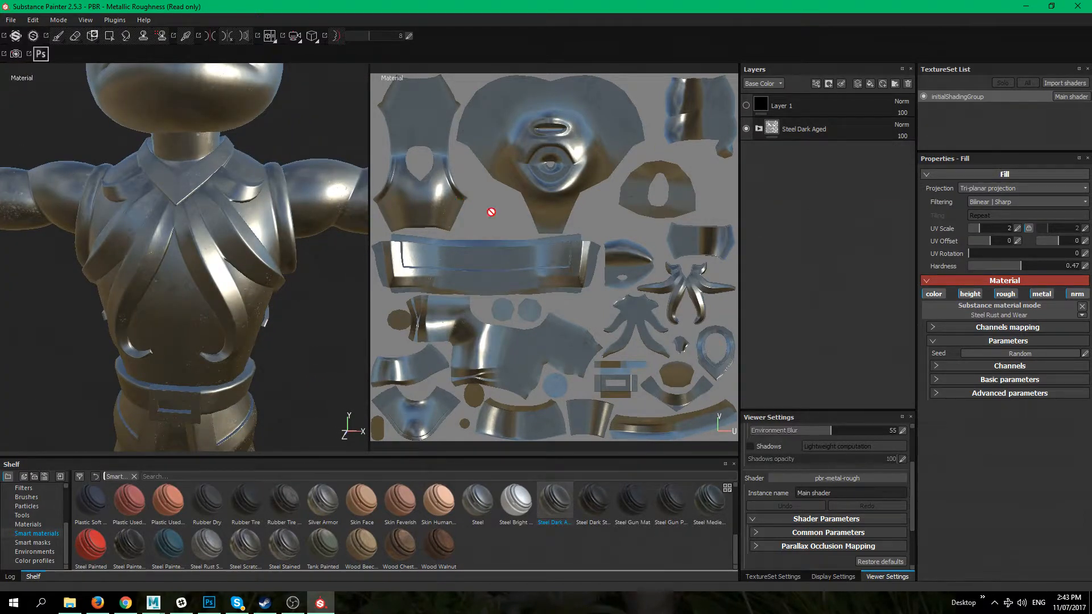
Examine the aged steel finish across the character's torso, belt, legs, arms and head
right_click_drag(206, 267, 106, 201, "alt")
middle_click_drag(79, 312, 57, 341, "alt")
left_click_drag(184, 369, 199, 342, "alt")
middle_click_drag(200, 341, 222, 259, "alt")
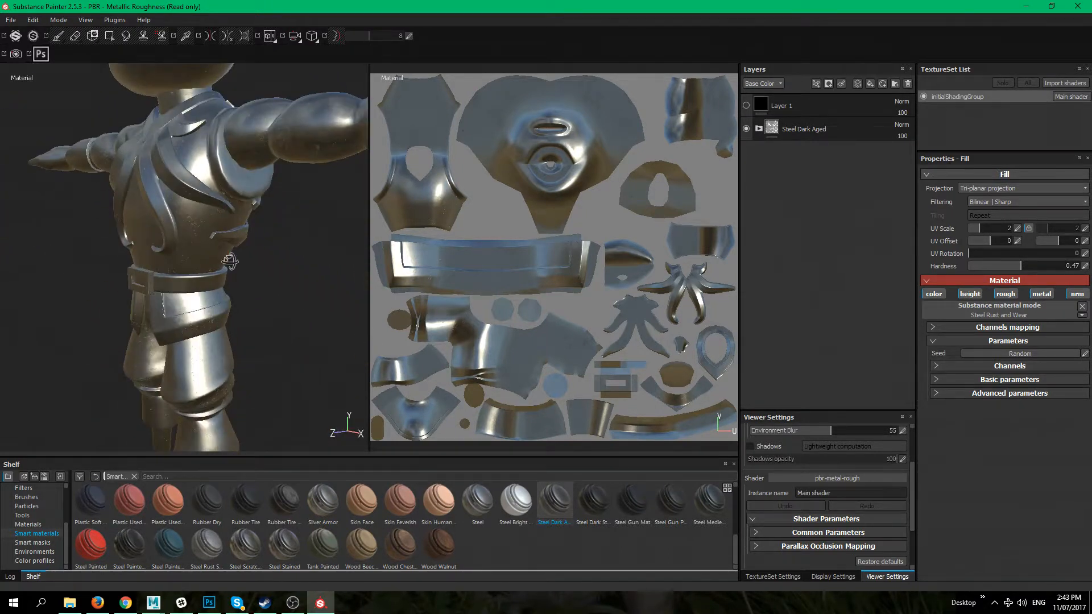
left_click_drag(222, 258, 188, 286, "alt")
middle_click_drag(189, 286, 197, 193, "alt")
left_click_drag(222, 317, 127, 302, "alt")
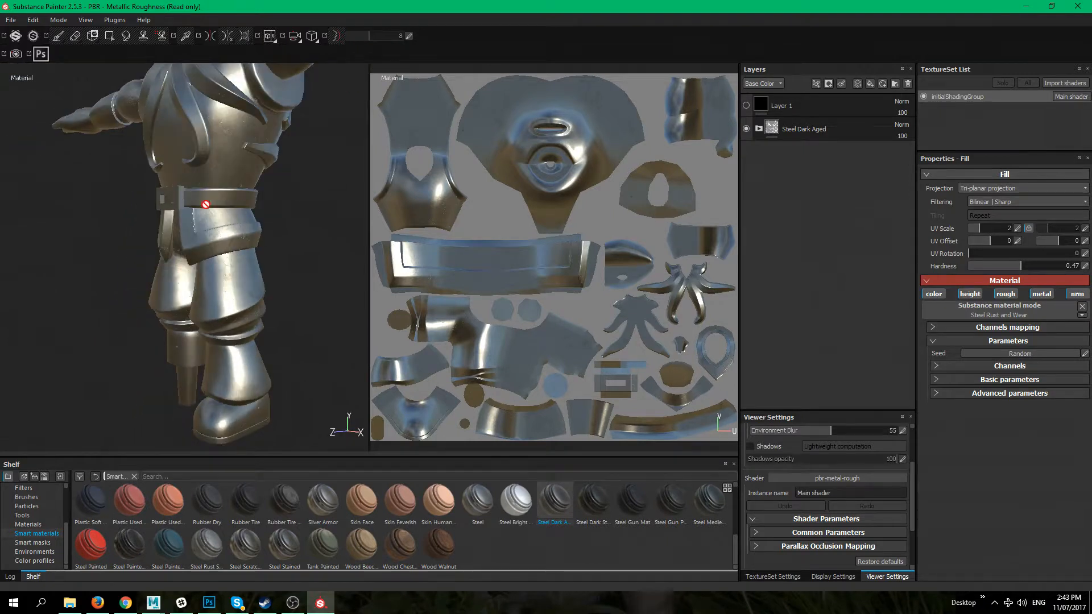
middle_click_drag(207, 202, 202, 295, "alt")
left_click_drag(187, 293, 125, 291, "alt")
middle_click_drag(151, 244, 180, 334, "alt")
left_click_drag(180, 334, 186, 303, "alt")
right_click_drag(180, 247, 126, 190, "alt")
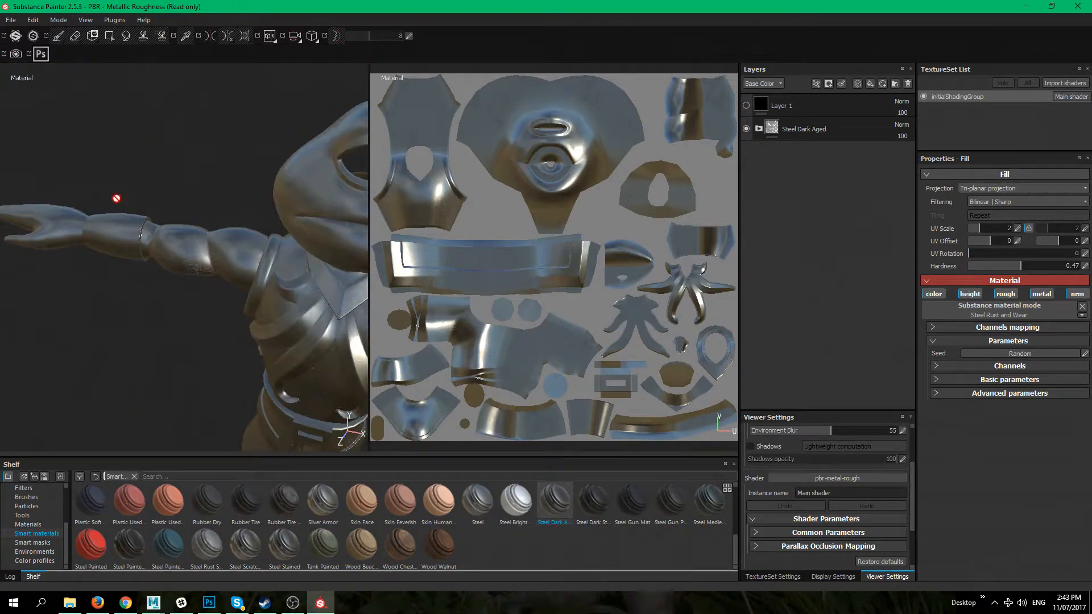
left_click_drag(151, 397, 59, 352, "alt")
middle_click_drag(200, 371, 43, 236, "alt")
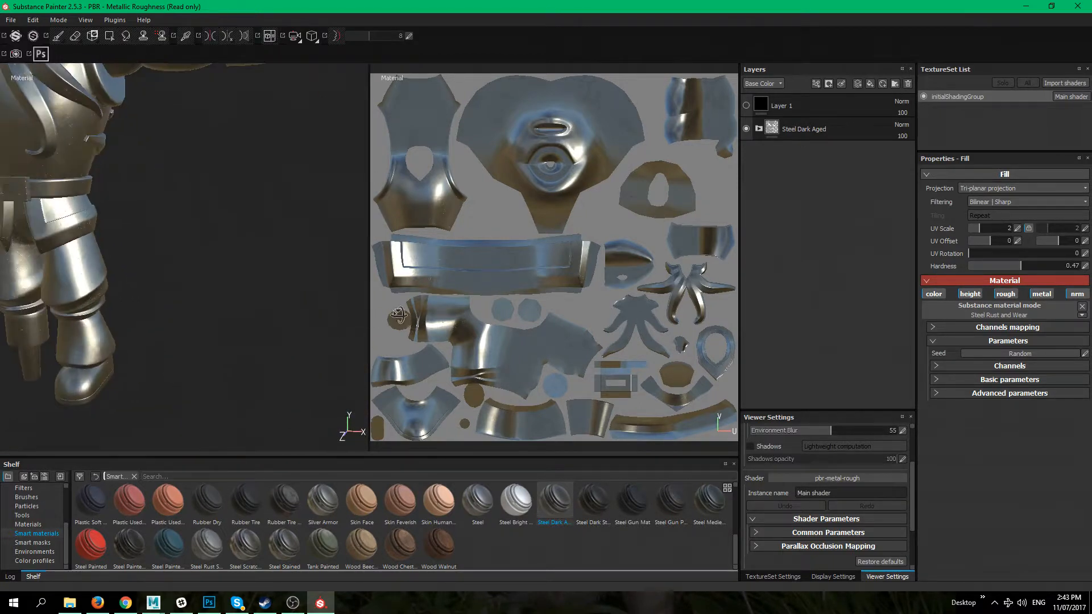
middle_click_drag(137, 359, 218, 376, "alt")
middle_click_drag(137, 222, 191, 392, "alt")
right_click_drag(191, 296, 239, 251, "alt")
Add a black mask to the Steel Dark Aged folder
left_click(804, 129)
left_click(829, 84)
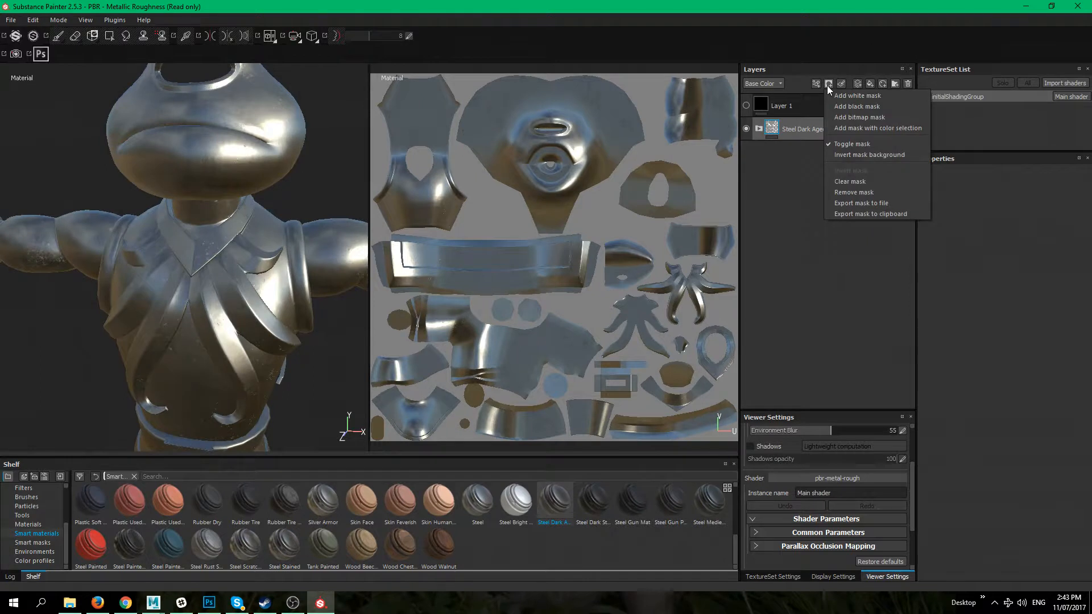
left_click(886, 109)
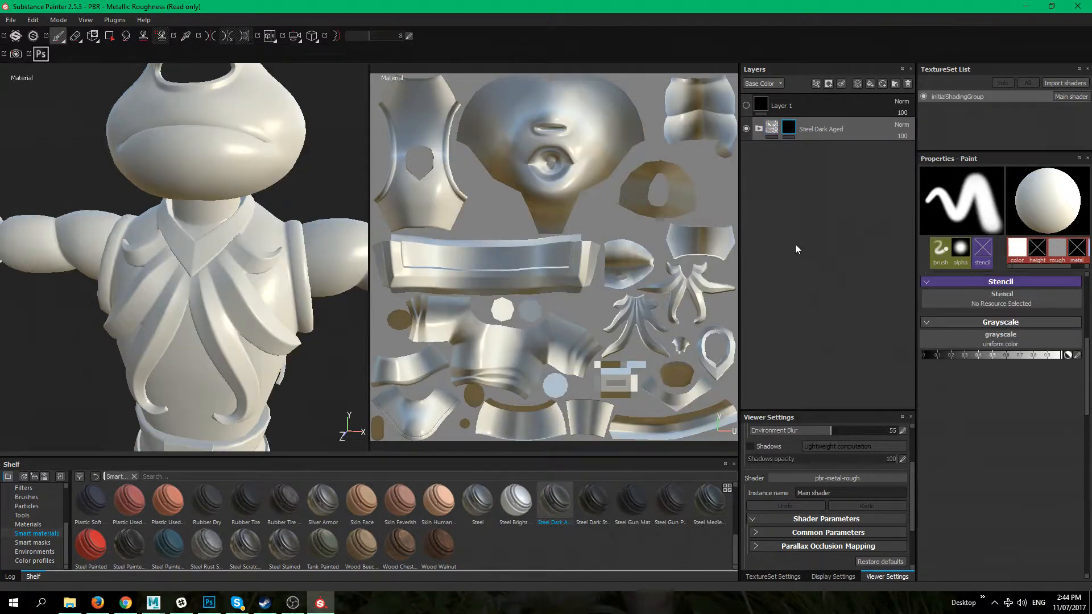
Alternate the selection between the Steel Dark Aged folder's content and its black mask, finishing on the mask
left_click(772, 129)
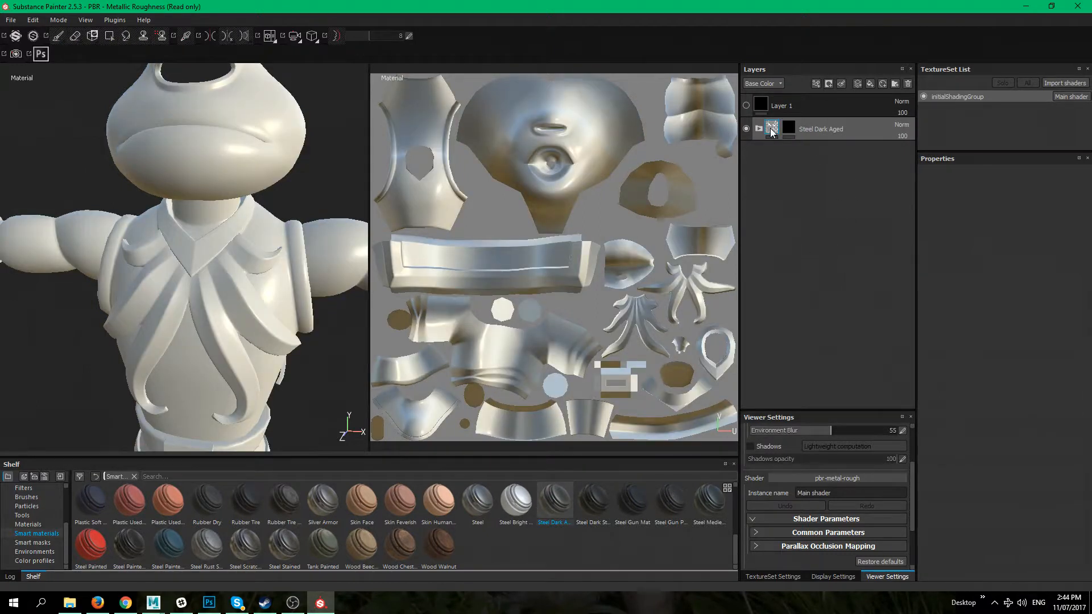
left_click(791, 129)
left_click(773, 130)
left_click(790, 129)
left_click(772, 130)
left_click(793, 130)
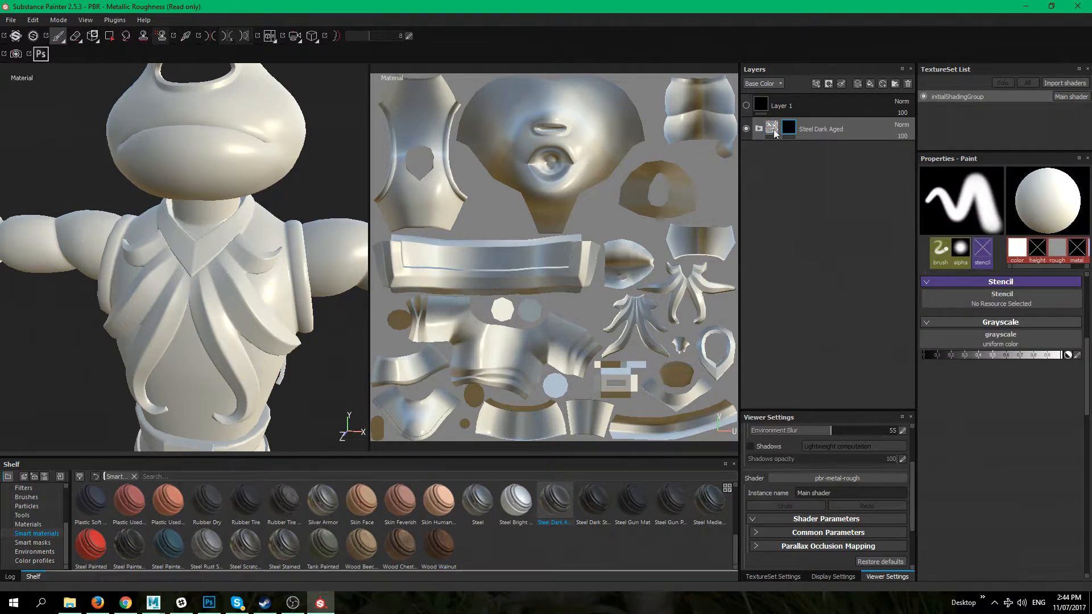
left_click(773, 129)
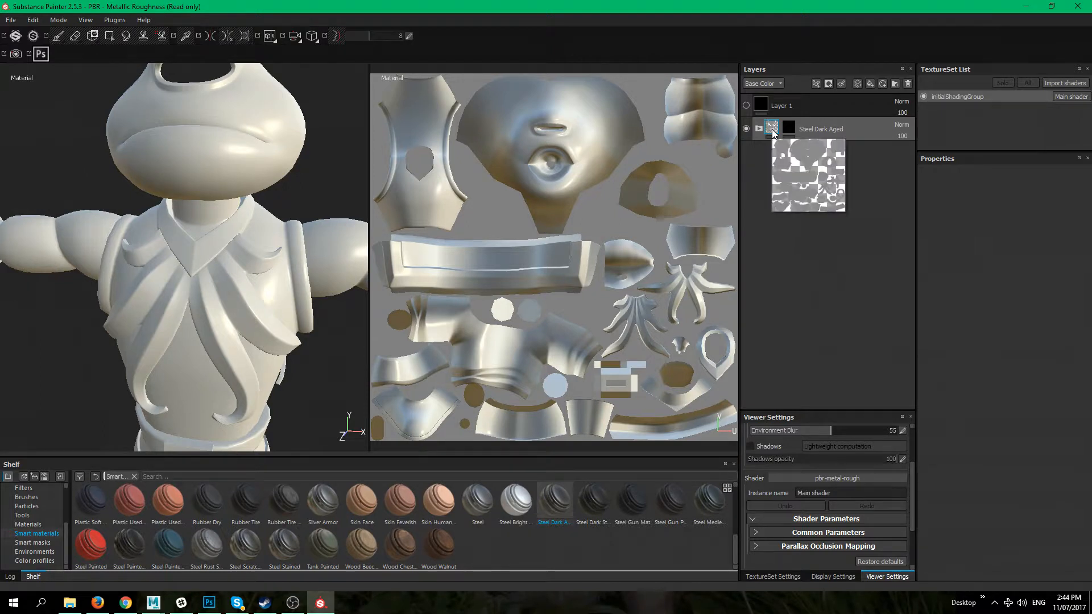
left_click(790, 128)
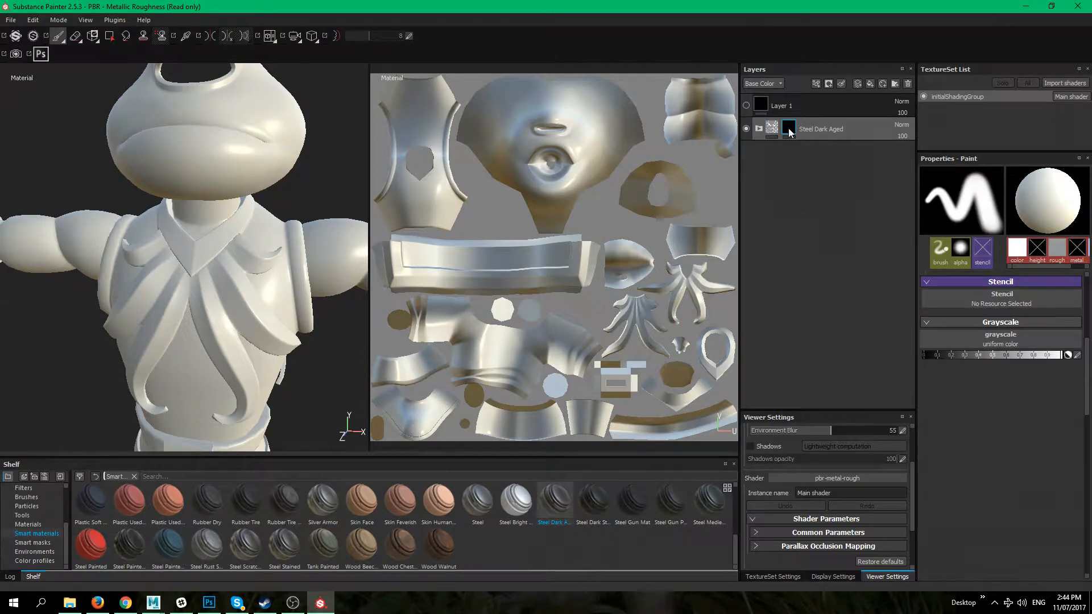
left_click(774, 129)
left_click(791, 130)
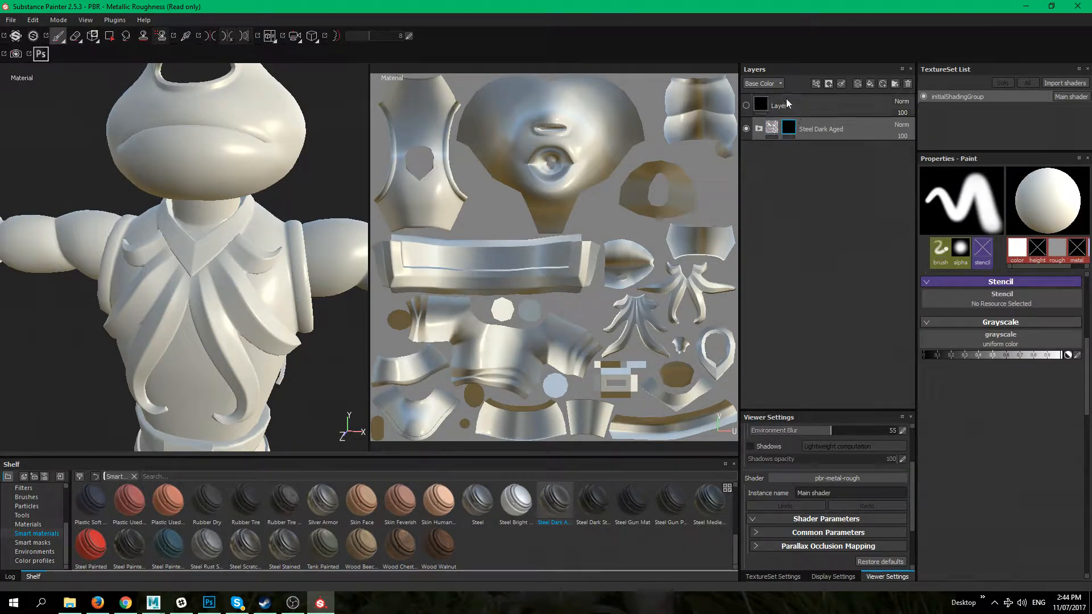
Review the channels available for display in the layer stack without changing the Base Color channel
left_click(761, 83)
left_click(821, 217)
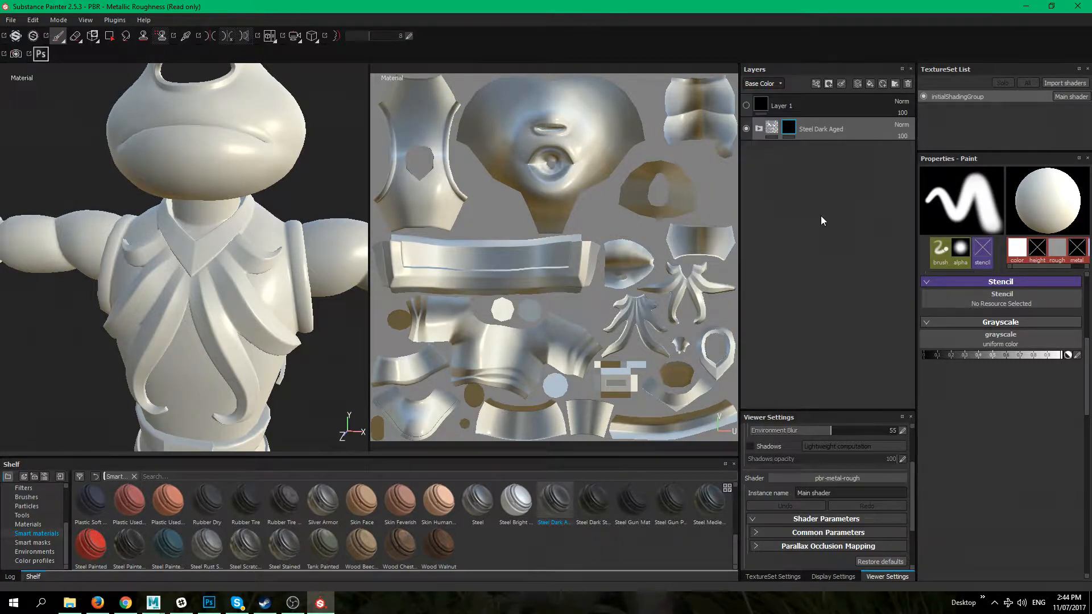
left_click(769, 85)
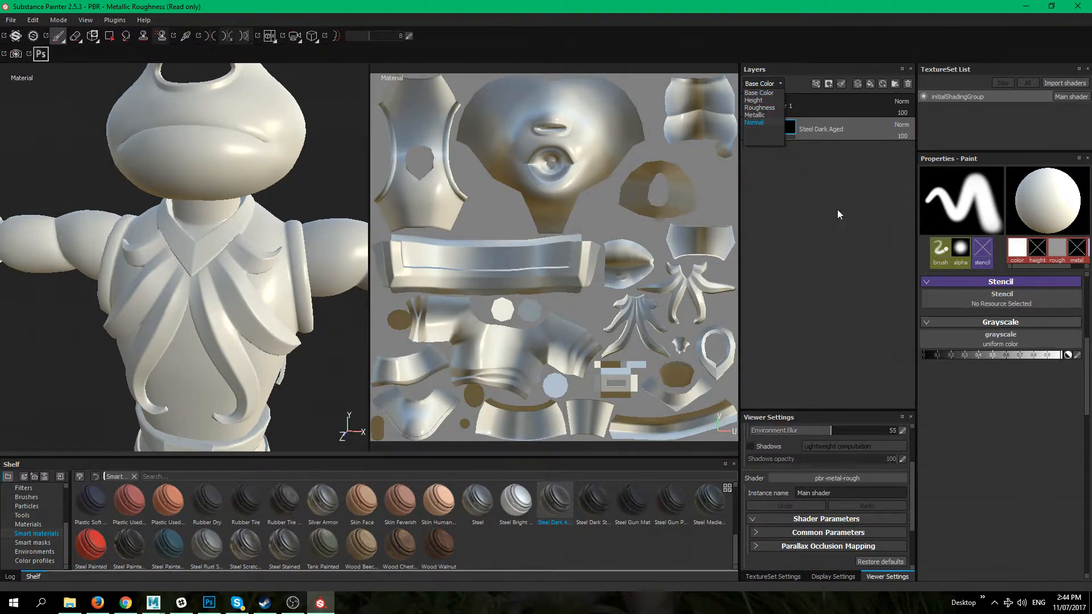
left_click(815, 207)
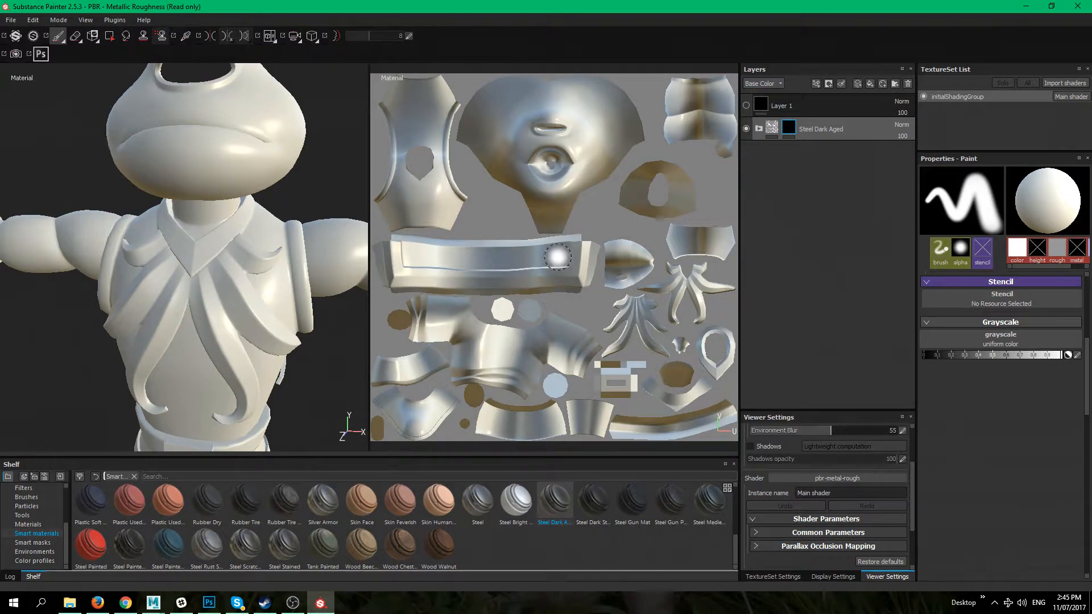
Swap the mask brush's grayscale value back and forth between black and white, finishing on white
scroll(521, 185, "down", 2)
middle_click_drag(521, 185, 549, 249)
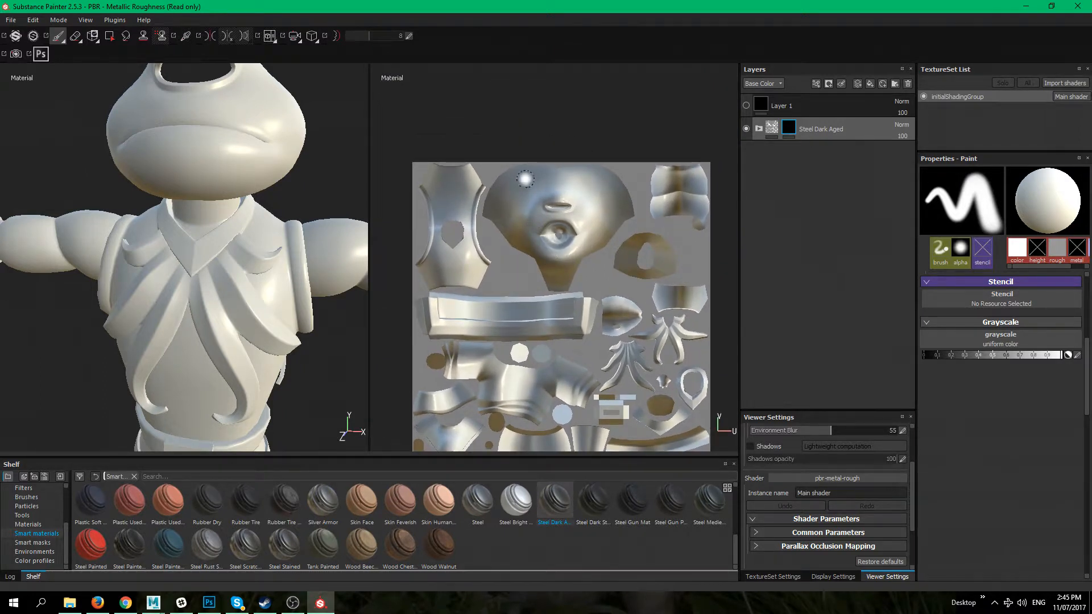
scroll(529, 181, "up", 1)
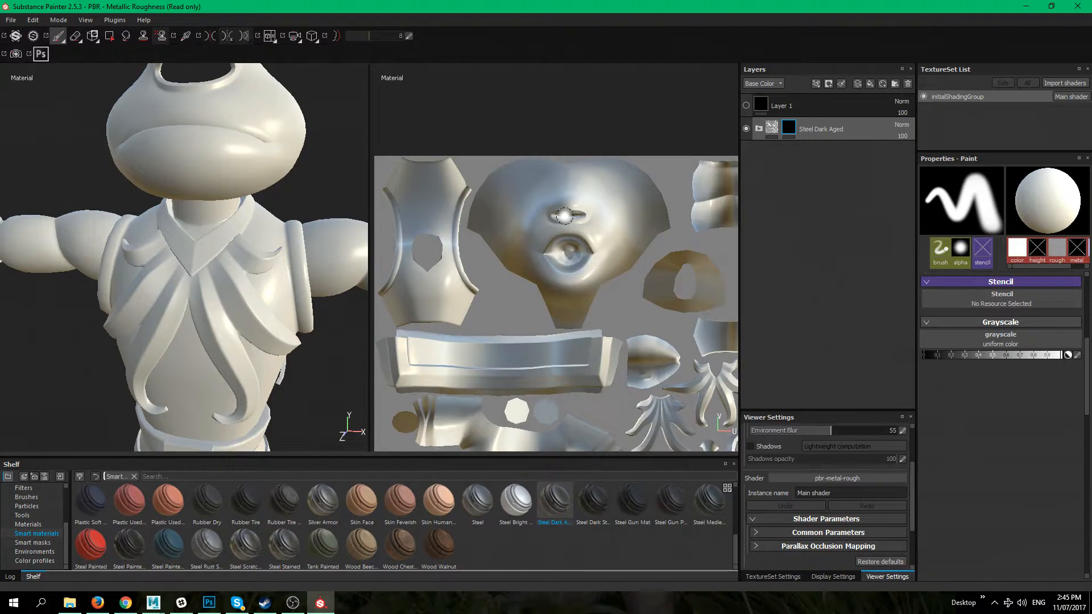
key("x")
key("x")
key("x")
key("x")
key("x")
key("x")
key("x")
key("x")
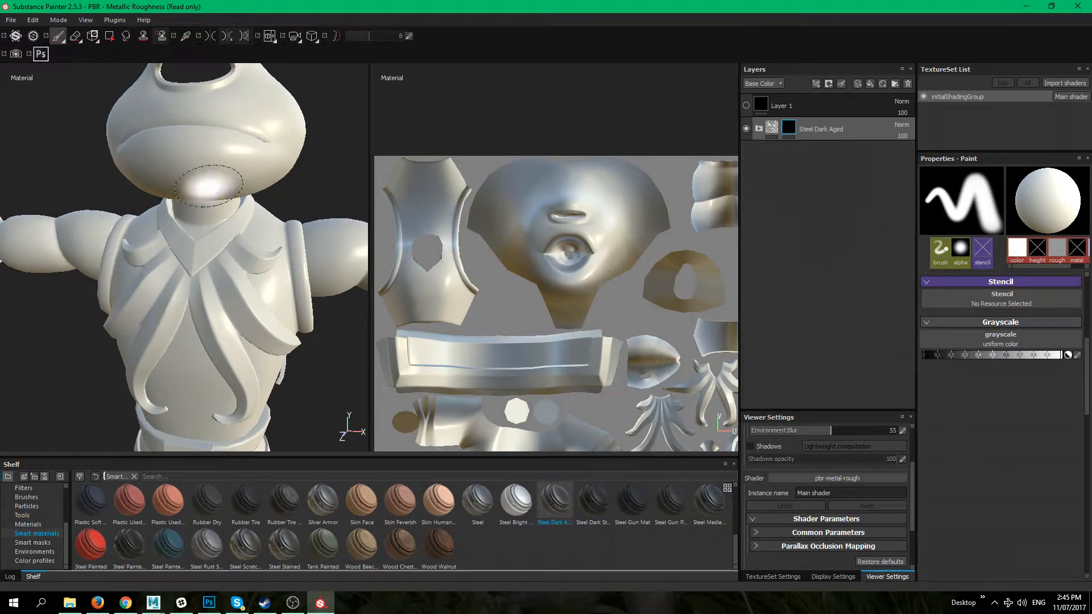
Activate Polygon Fill on the Steel Dark Aged mask with the polygon fill mode and inspect the UV wireframe
left_click(109, 36)
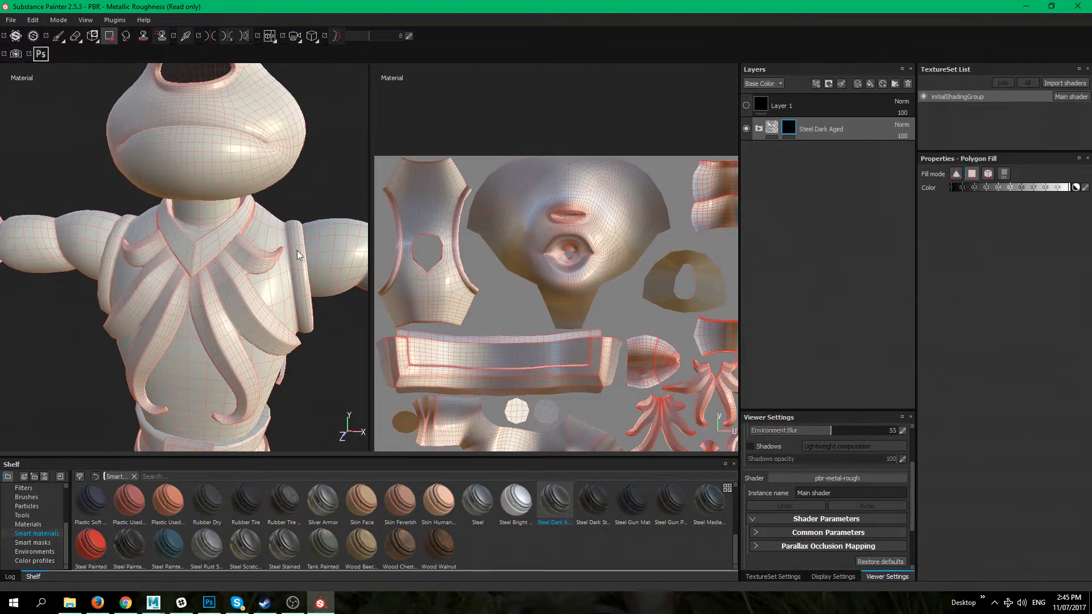
middle_click_drag(579, 318, 455, 251, "alt")
right_click_drag(460, 251, 592, 326, "alt")
middle_click_drag(503, 358, 558, 296, "alt")
mouse_move(470, 380)
middle_mouse_down("alt")
mouse_move(534, 321)
mouse_move(636, 261)
middle_mouse_up("alt")
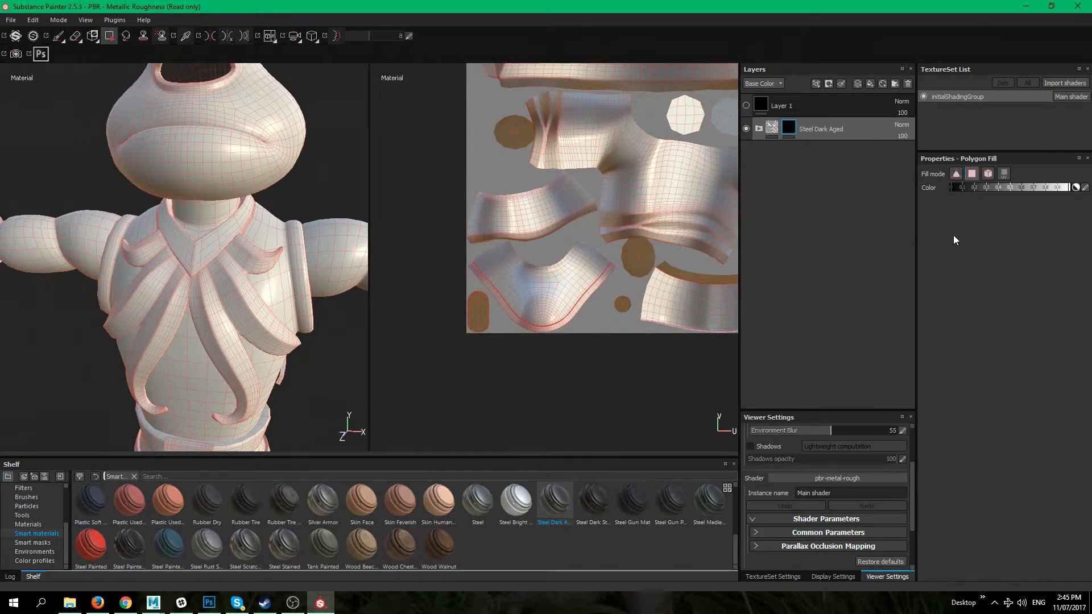
left_click(973, 174)
Switch Polygon Fill to UV chunk mode and fill the torso's UV shell white on the mask
middle_click_drag(549, 264, 375, 356, "alt")
right_click_drag(641, 220, 619, 280, "alt")
middle_click_drag(602, 338, 643, 427, "alt")
middle_click_drag(603, 259, 634, 404, "alt")
middle_click_drag(605, 212, 634, 384, "alt")
middle_click_drag(490, 338, 638, 260, "alt")
right_click_drag(638, 256, 667, 335, "alt")
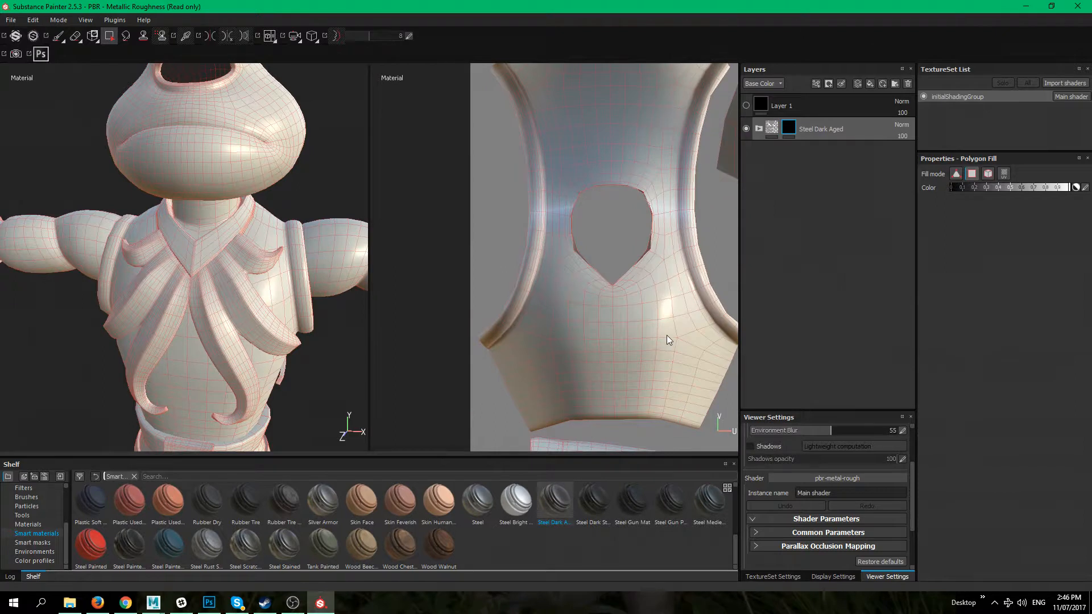
middle_click_drag(667, 336, 571, 353, "alt")
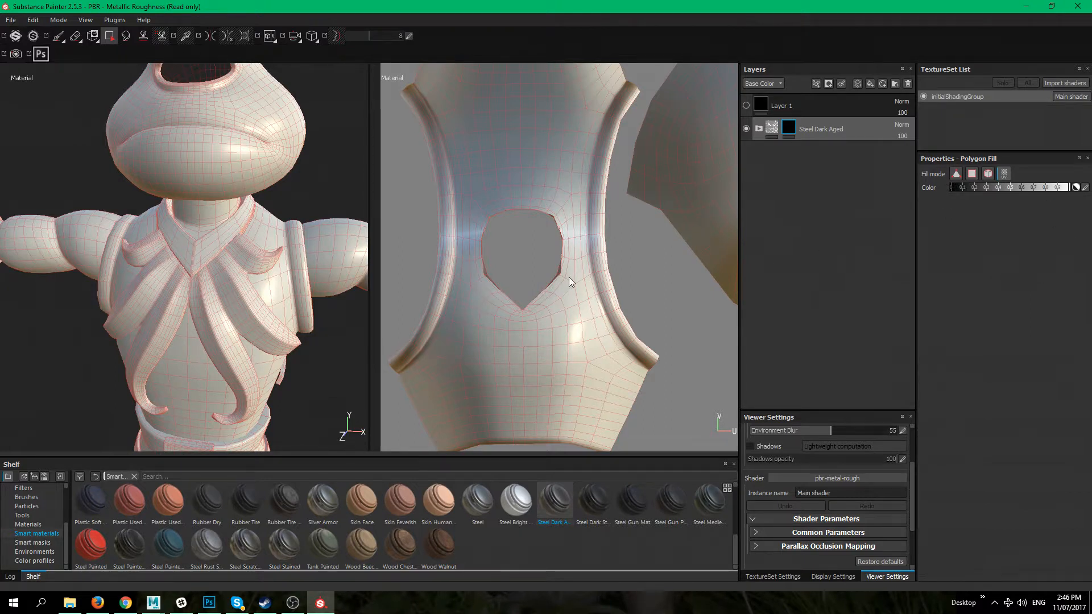
left_click(568, 337)
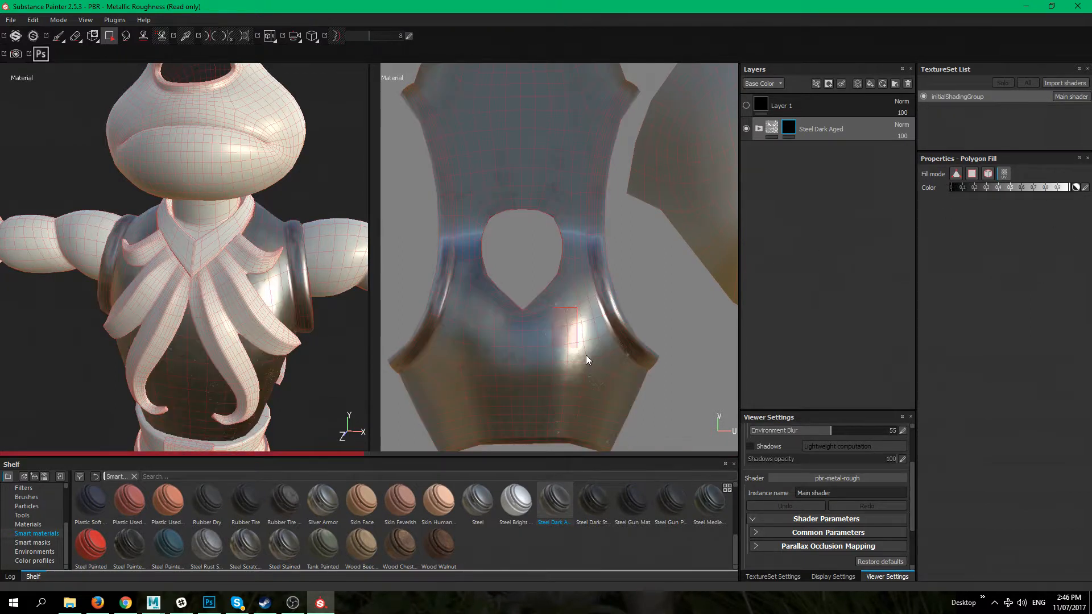
Fill the belt buckle's UV shell white on the Steel Dark Aged mask
right_click_drag(619, 312, 463, 178, "alt")
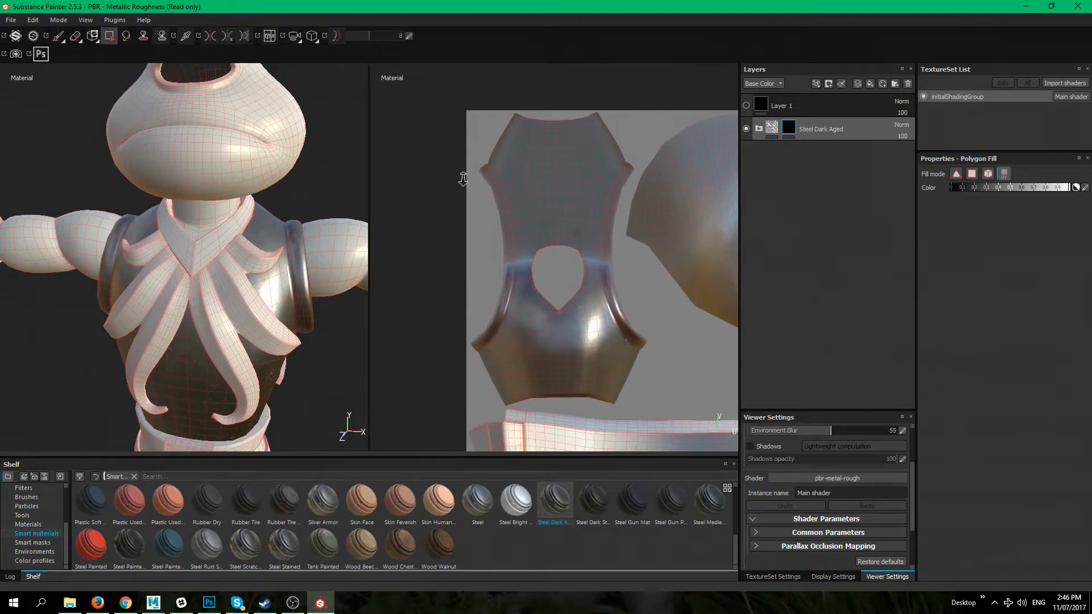
right_click_drag(677, 359, 631, 320, "alt")
middle_click_drag(631, 320, 463, 204, "alt")
right_click_drag(603, 306, 575, 257, "alt")
middle_click_drag(575, 257, 542, 343, "alt")
middle_click_drag(603, 311, 633, 201, "alt")
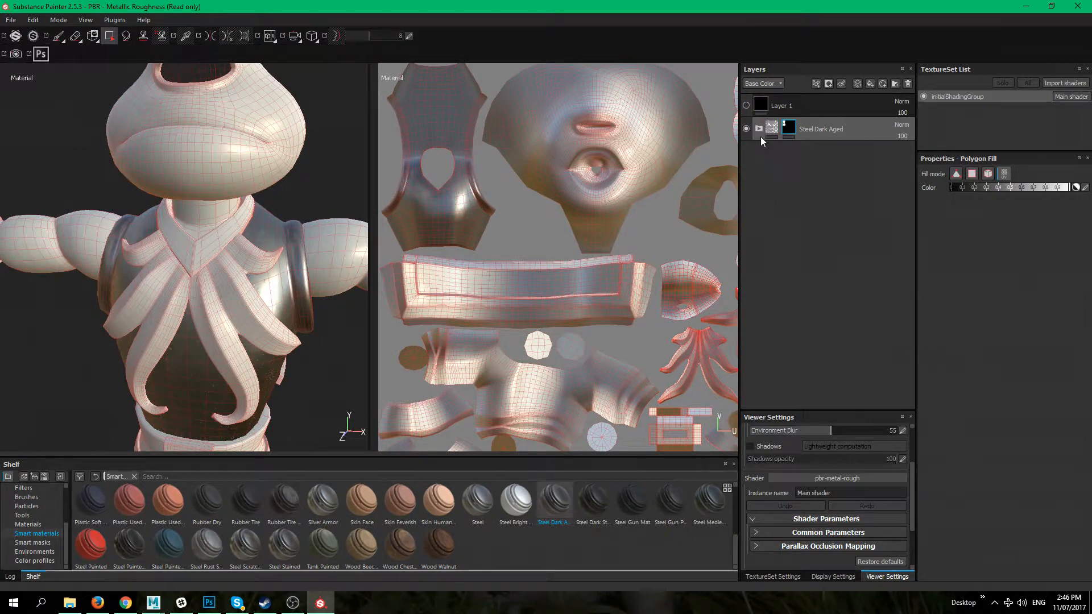
middle_click_drag(244, 307, 240, 190)
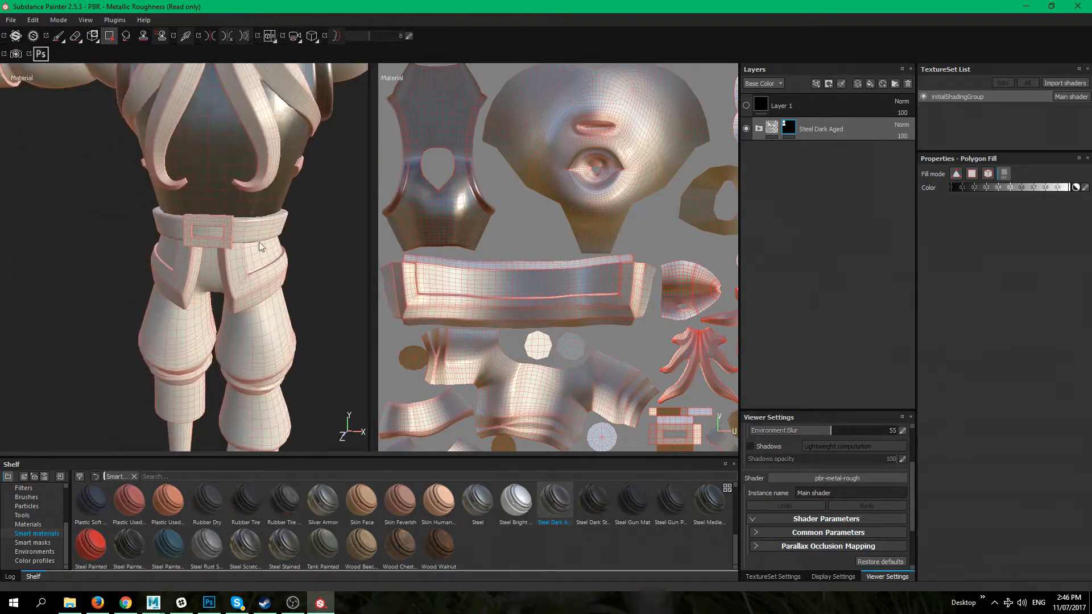
scroll(538, 336, "down", 3)
middle_click_drag(561, 322, 496, 172, "alt")
right_click_drag(502, 190, 591, 325, "alt")
middle_click_drag(591, 324, 472, 251, "alt")
right_click_drag(529, 208, 504, 326, "alt")
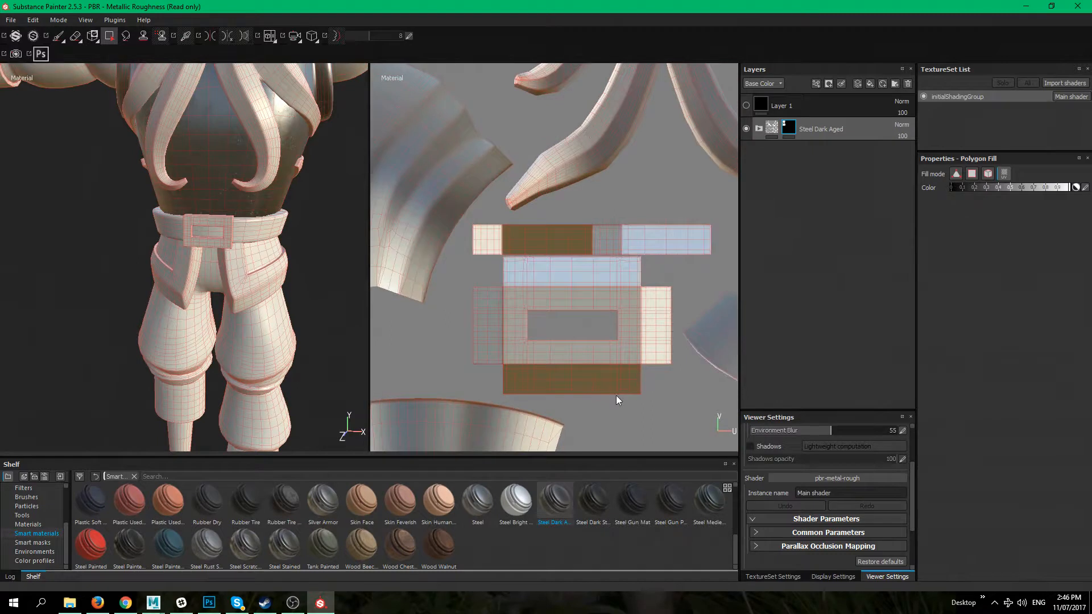
middle_click_drag(504, 325, 463, 266, "alt")
left_click(515, 228)
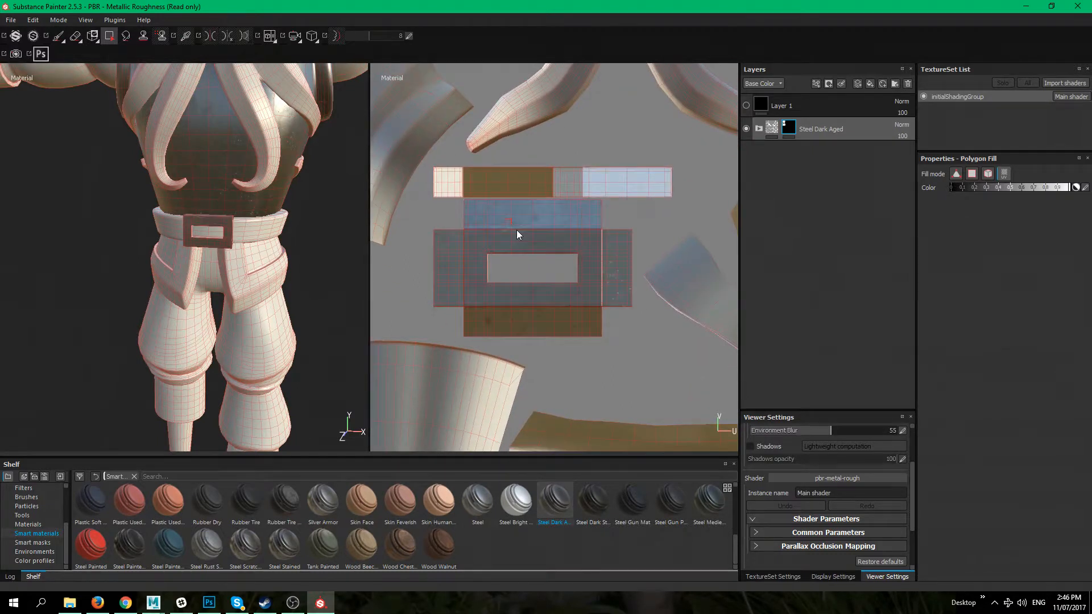
Try filling the V-shaped neck shell on the Steel Dark Aged mask, then undo the fill
left_click_drag(194, 319, 239, 310, "alt")
scroll(403, 178, "down", 6)
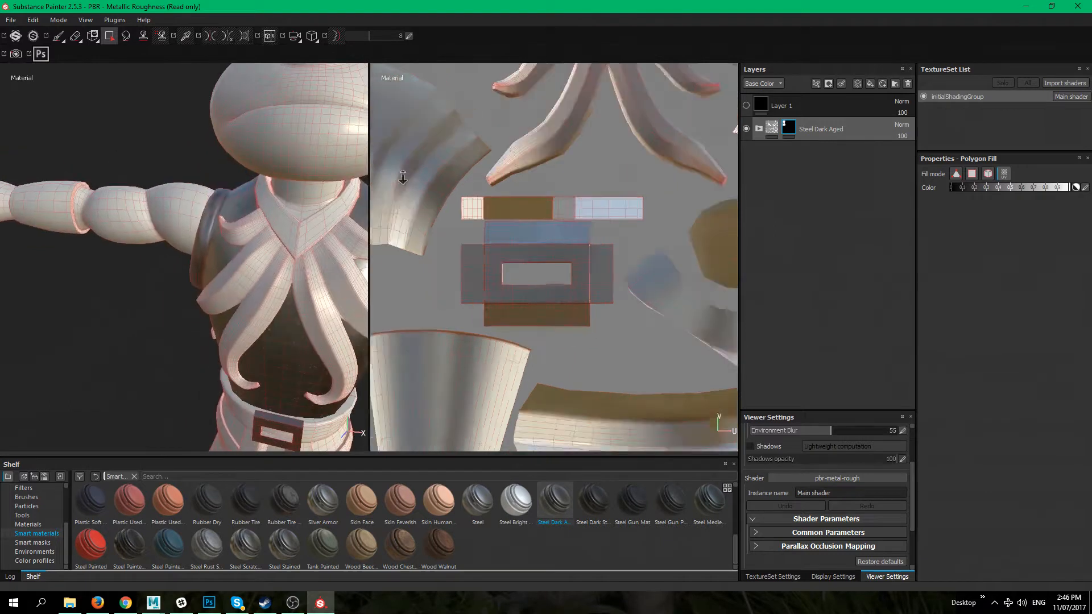
middle_click_drag(477, 207, 443, 275, "alt")
middle_click_drag(633, 241, 469, 247, "alt")
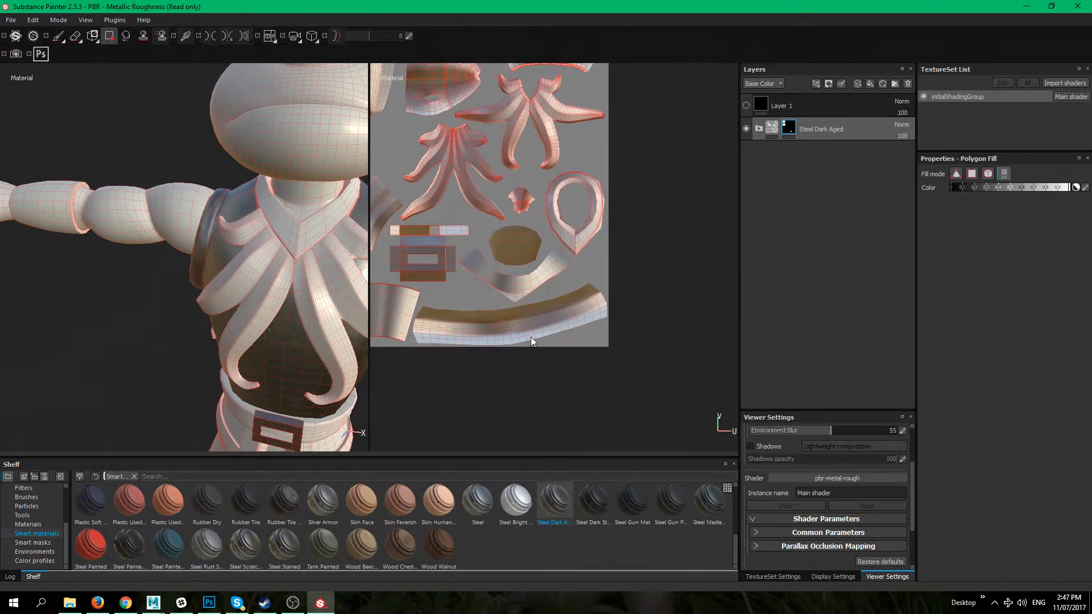
key("ctrl+z")
left_click(518, 287)
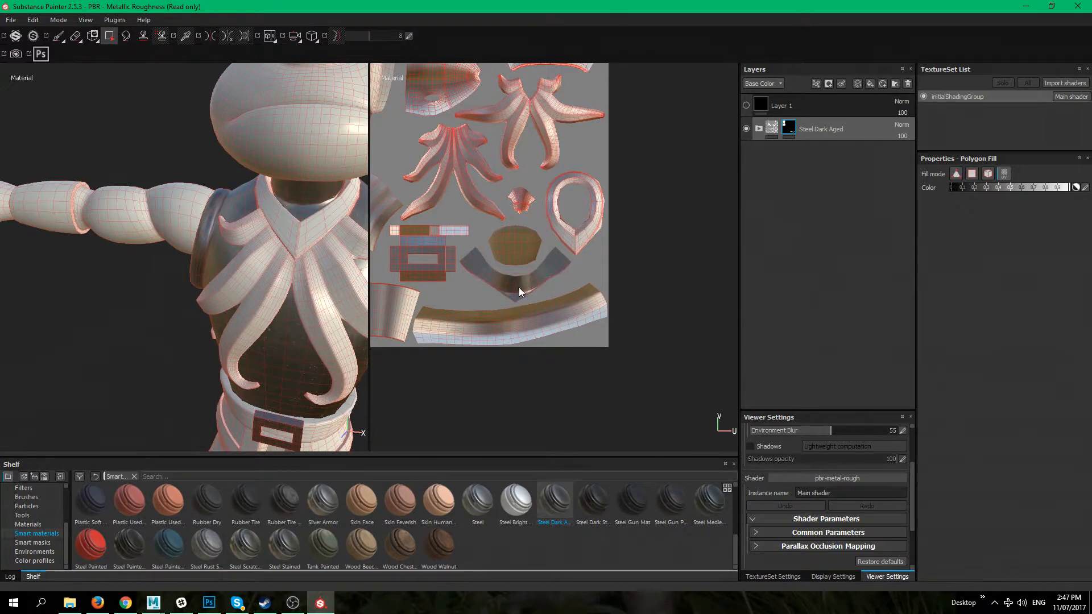
key("ctrl+z")
Fill the teardrop-shaped UV shell and the two small round shells above the large sleeve-like shell on the mask
left_click(588, 236)
left_click_drag(269, 329, 206, 325, "alt")
middle_click_drag(528, 242, 614, 449, "alt")
middle_click_drag(501, 266, 526, 224, "alt")
left_click(526, 226)
left_click(572, 238)
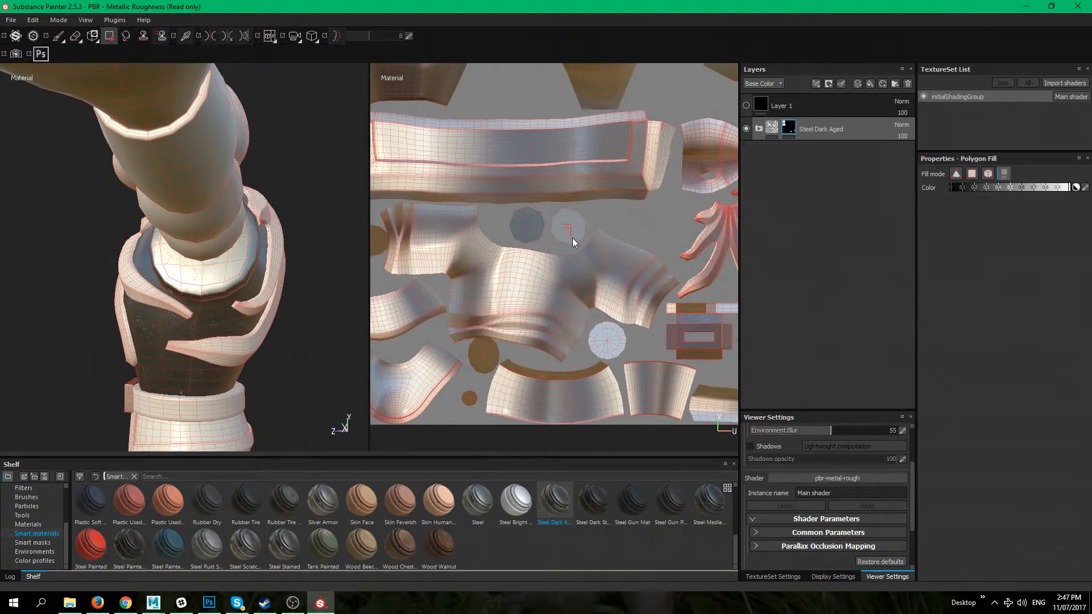
Fill the forearm bracer's UV shell white on the Steel Dark Aged mask and undo the stray fill on the arm
left_click_drag(227, 364, 279, 361, "alt")
right_click_drag(278, 361, 221, 289, "alt")
middle_click_drag(221, 289, 229, 269, "alt")
left_click_drag(229, 270, 268, 319, "alt")
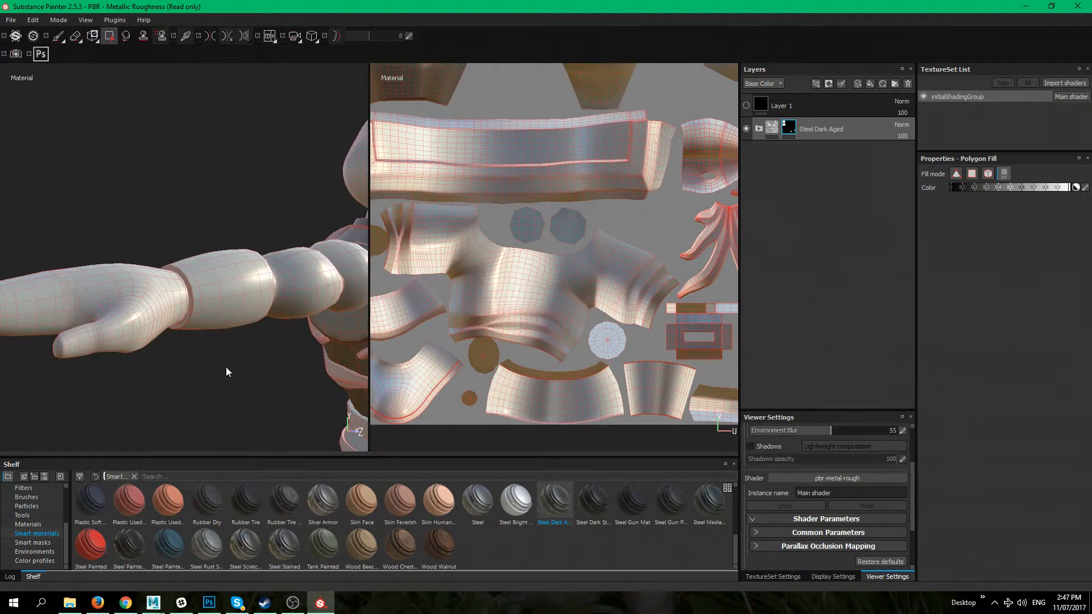
scroll(723, 281, "down", 2)
middle_click_drag(580, 243, 488, 225, "alt")
right_click_drag(527, 256, 568, 222, "alt")
middle_click_drag(582, 209, 433, 365, "alt")
middle_click_drag(542, 302, 495, 168, "alt")
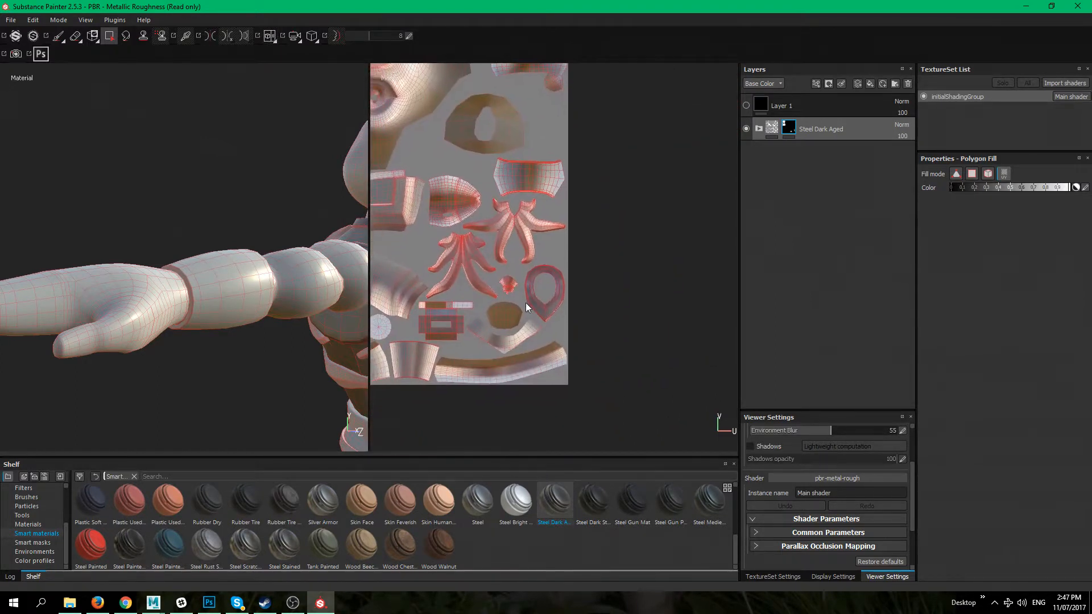
middle_click_drag(425, 293, 593, 281, "alt")
left_click_drag(221, 275, 241, 312)
left_click_drag(252, 366, 145, 352, "alt")
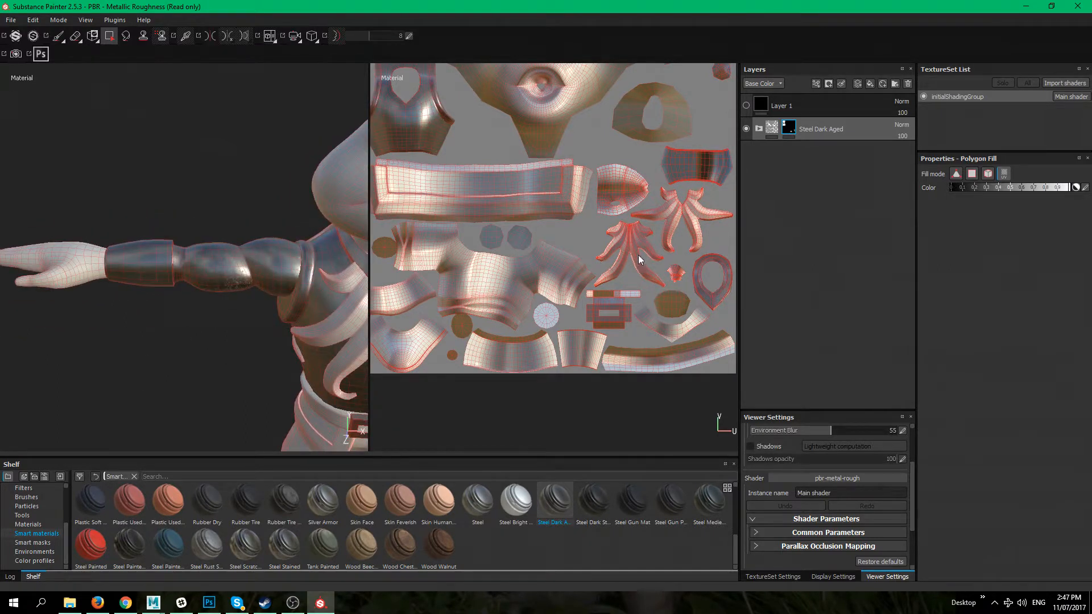
key("ctrl+z")
left_click(697, 165)
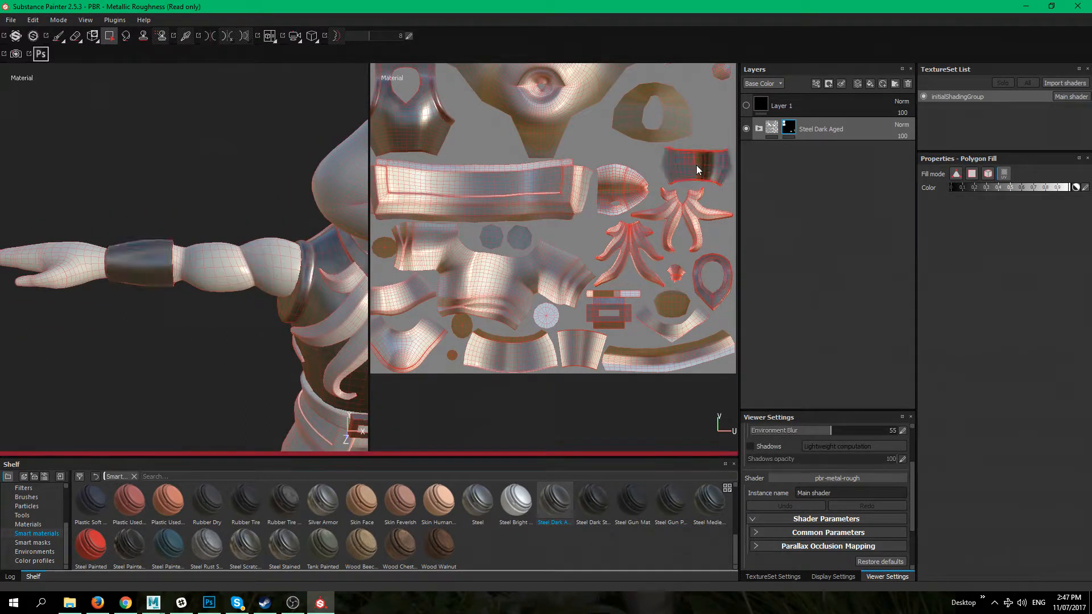
Examine the steel-masked parts on the character's arms, torso and collar, and frame the full UV layout
left_click_drag(239, 360, 168, 366, "alt")
middle_click_drag(169, 367, 89, 289, "alt")
right_click_drag(704, 200, 639, 202, "alt")
middle_click_drag(638, 202, 616, 262, "alt")
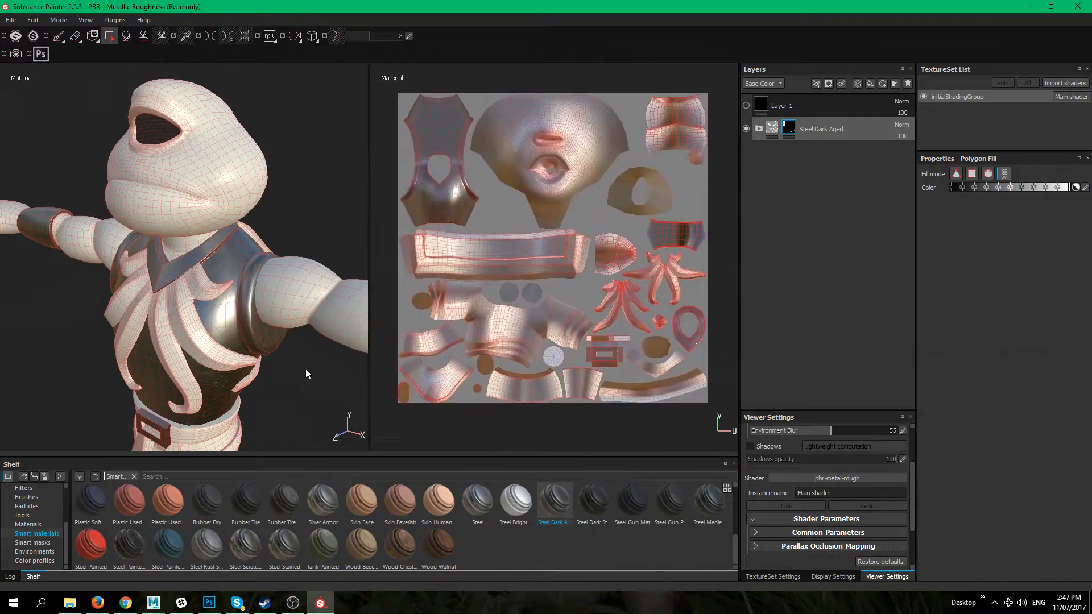
right_click_drag(306, 369, 281, 333, "alt")
middle_click_drag(281, 334, 131, 252, "alt")
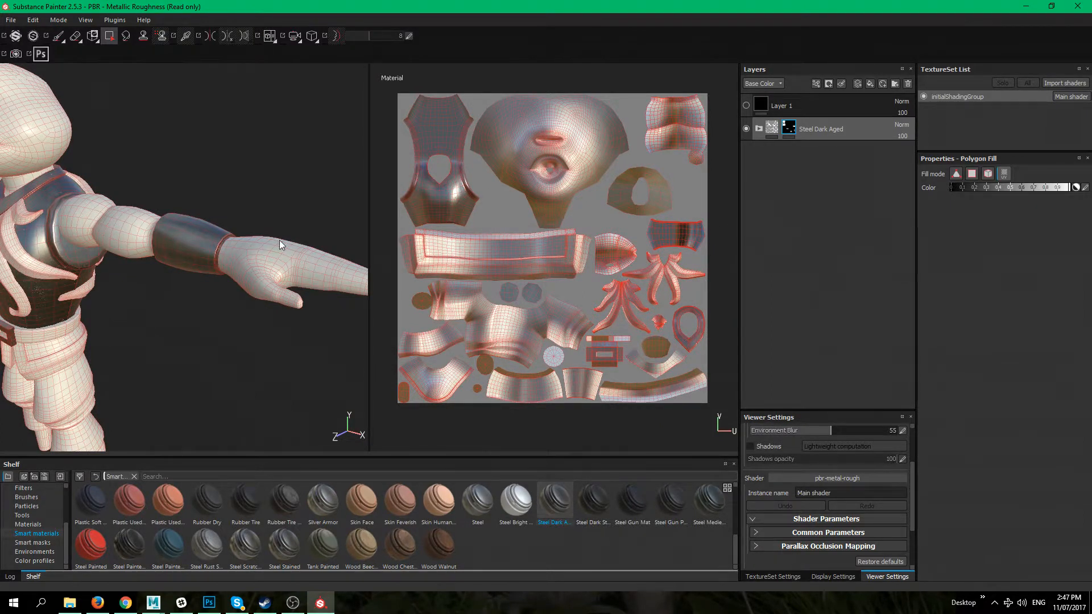
left_click_drag(71, 244, 223, 272, "alt")
middle_click_drag(223, 271, 211, 182, "alt")
right_click_drag(212, 182, 316, 364, "alt")
middle_click_drag(291, 301, 289, 431, "alt")
middle_click_drag(273, 91, 284, 272, "alt")
left_click_drag(285, 273, 210, 217, "alt")
right_click_drag(210, 217, 78, 151, "alt")
middle_click_drag(198, 194, 203, 239, "alt")
right_click_drag(203, 238, 195, 219, "alt")
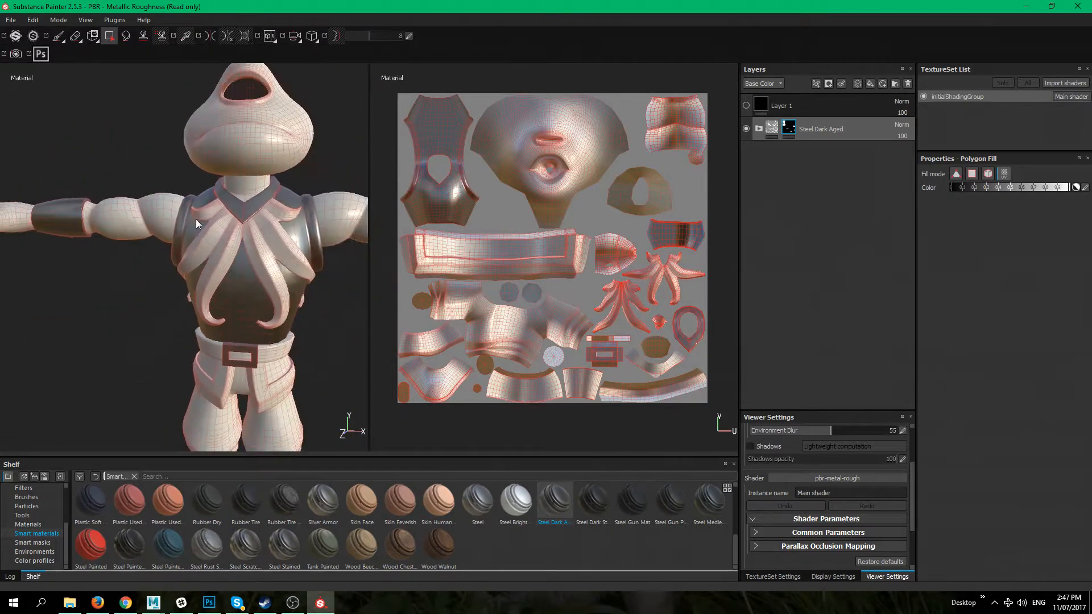
mouse_move(196, 219)
middle_mouse_down("alt")
mouse_move(142, 153)
mouse_move(136, 196)
mouse_move(191, 229)
middle_mouse_up("alt")
left_click_drag(192, 230, 172, 297, "alt")
mouse_move(218, 268)
left_mouse_down("alt")
mouse_move(110, 260)
mouse_move(17, 316)
mouse_move(199, 327)
mouse_move(129, 308)
mouse_move(212, 272)
left_mouse_up("alt")
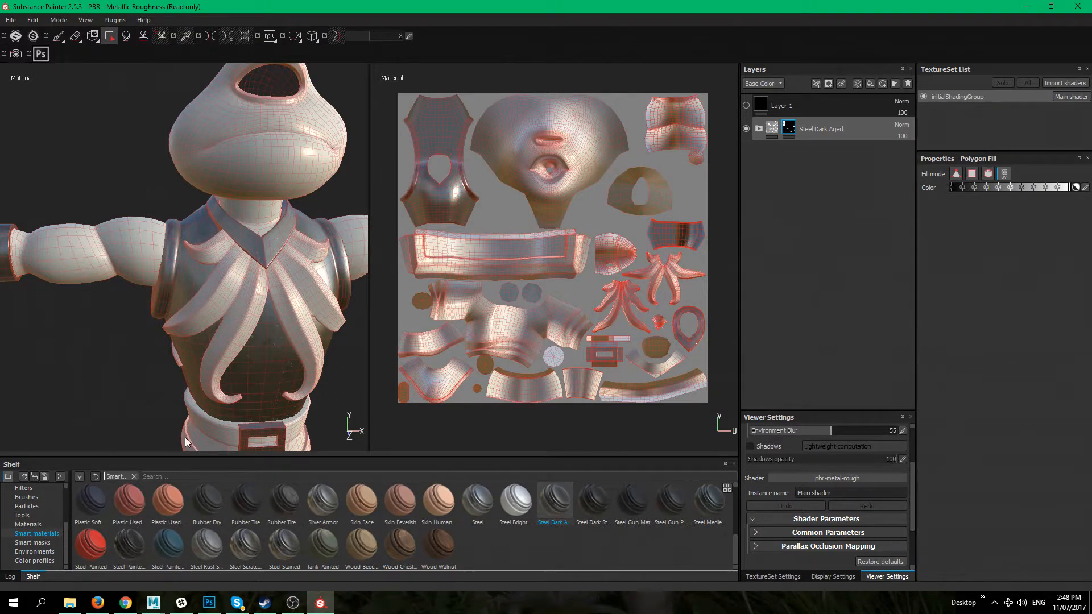
Add the Gold Pure material as a fill layer beneath the Steel Dark Aged layer
left_click(28, 525)
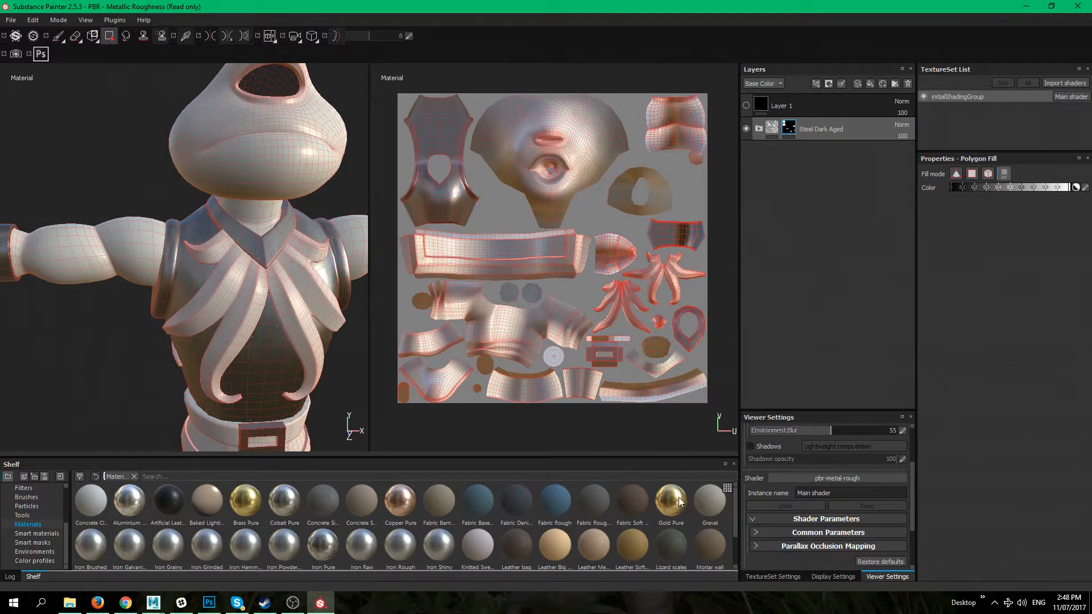
key("1")
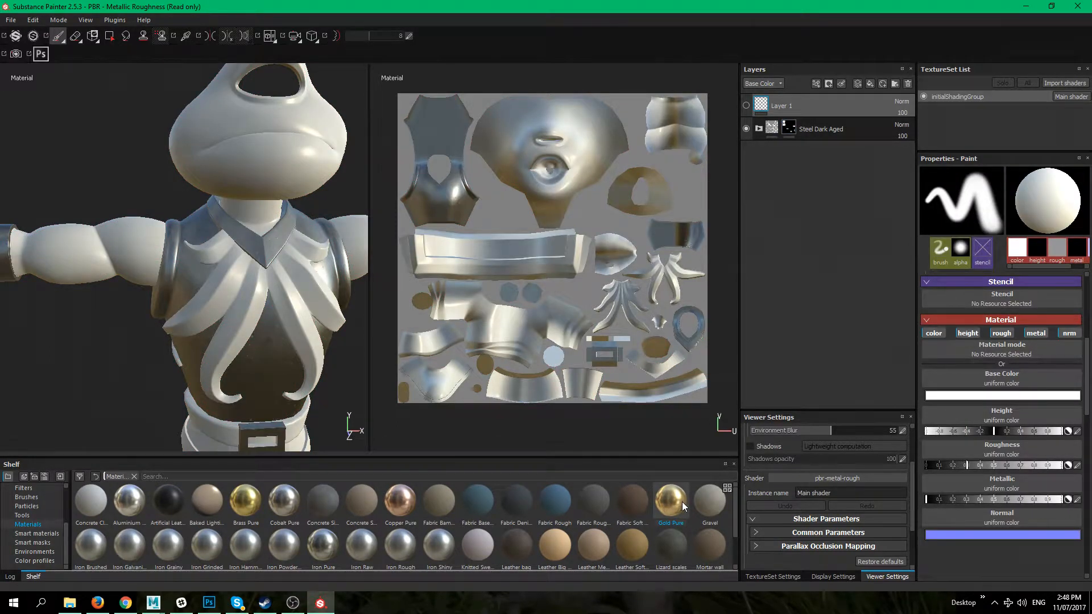
left_click_drag(811, 178, 811, 180)
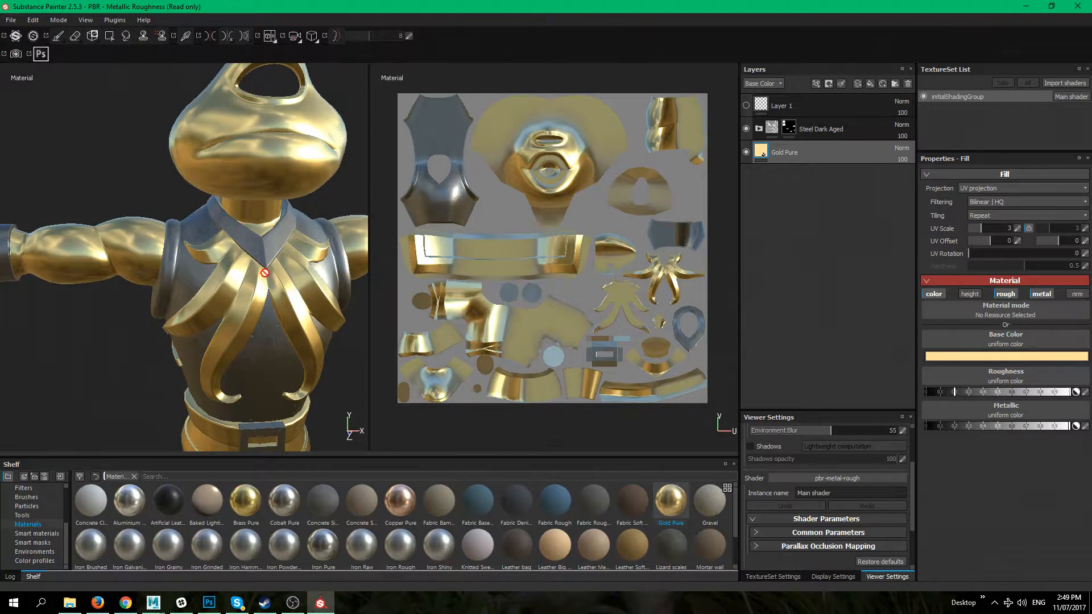
left_click_drag(218, 270, 257, 278, "alt")
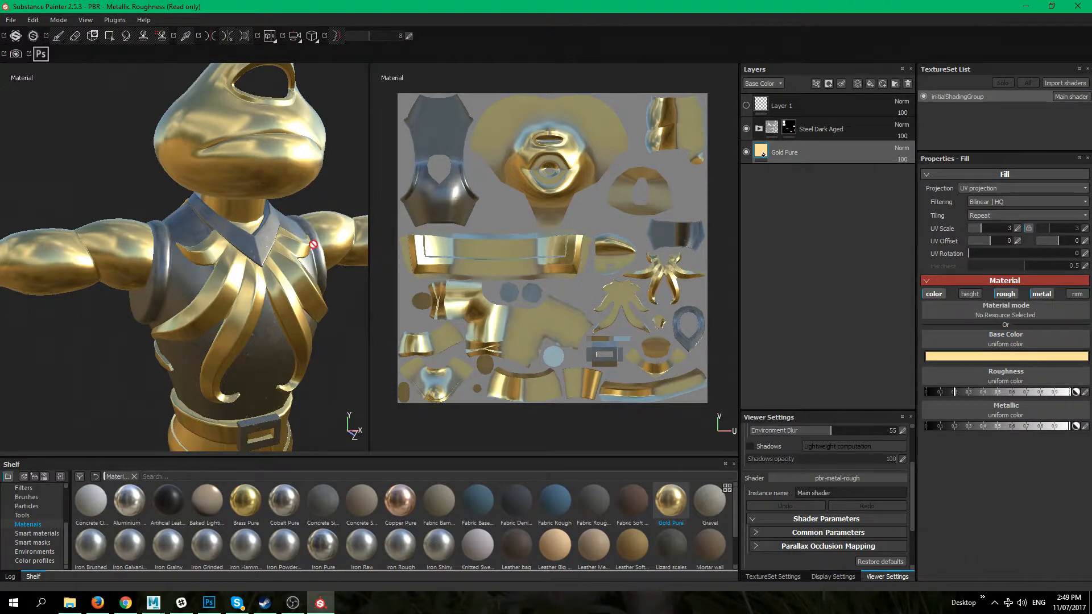
middle_click_drag(217, 317, 205, 285, "alt")
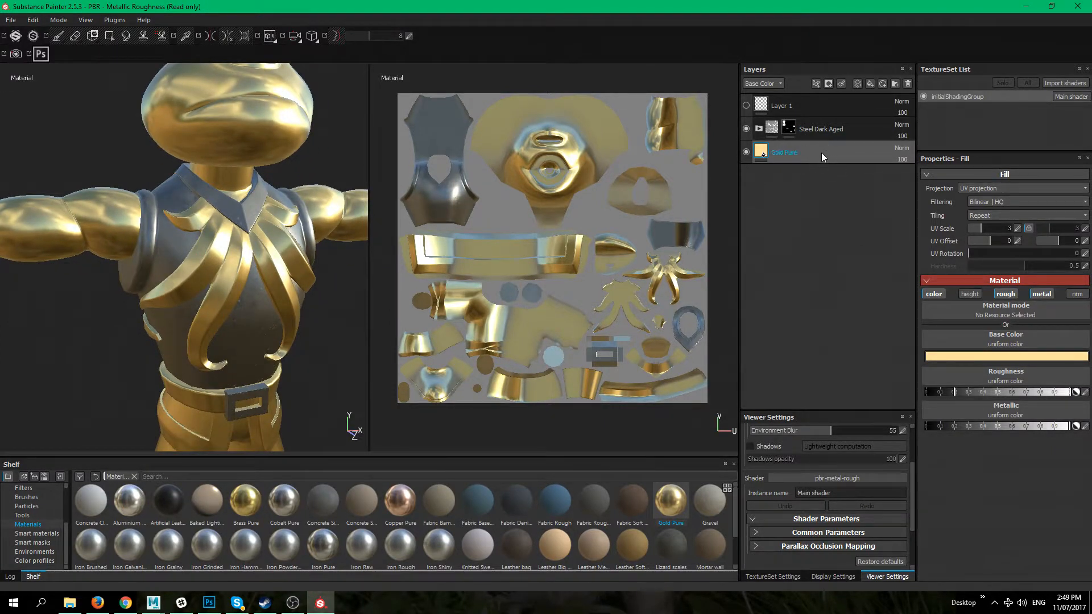
Add a black mask to the Gold Pure layer
left_click(842, 129)
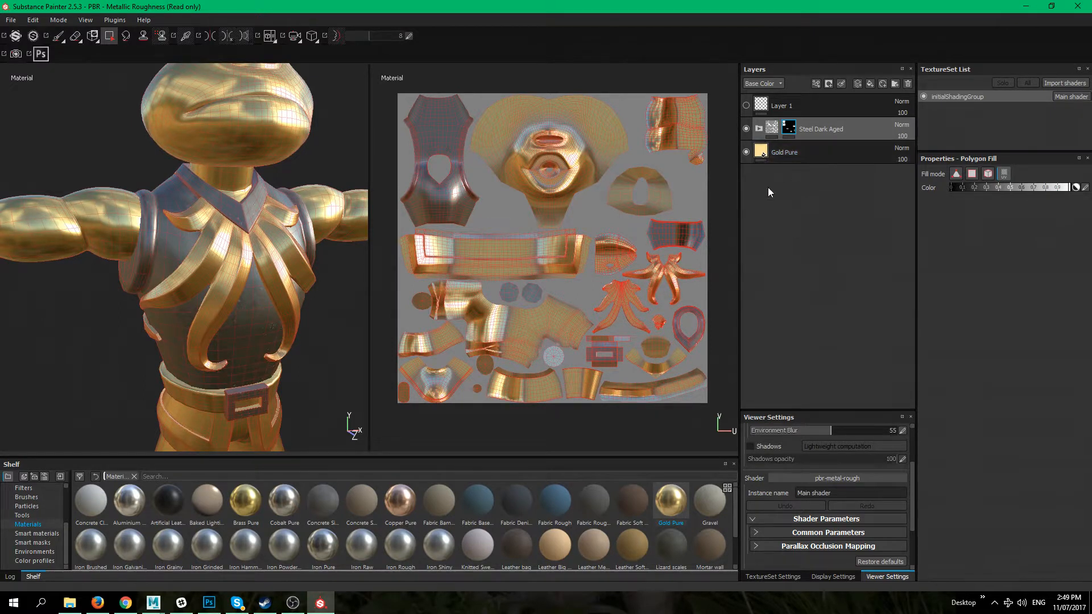
left_click(785, 274)
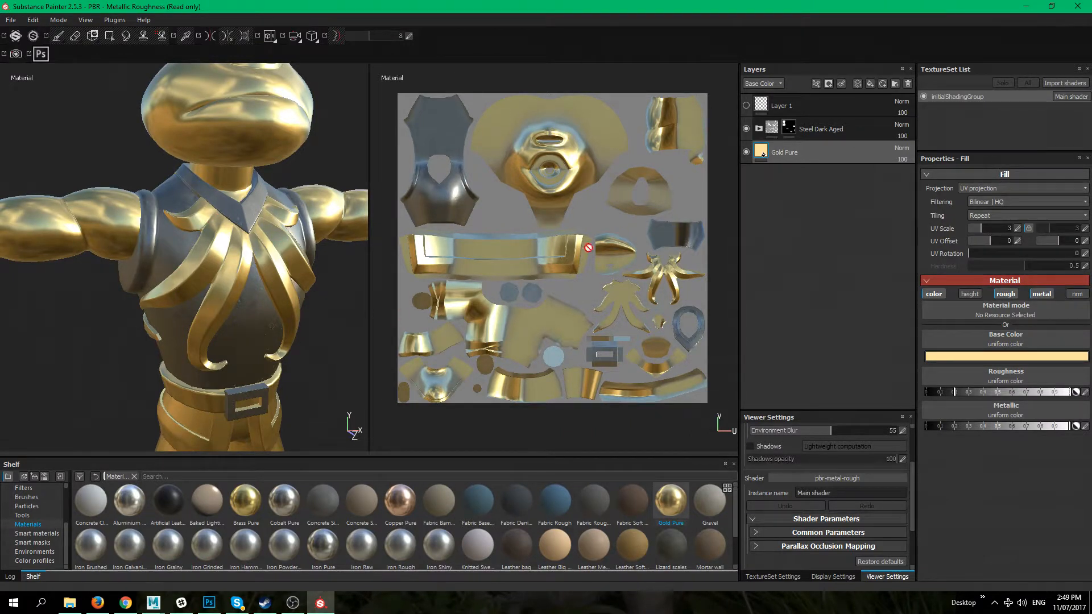
left_click(830, 83)
left_click(855, 105)
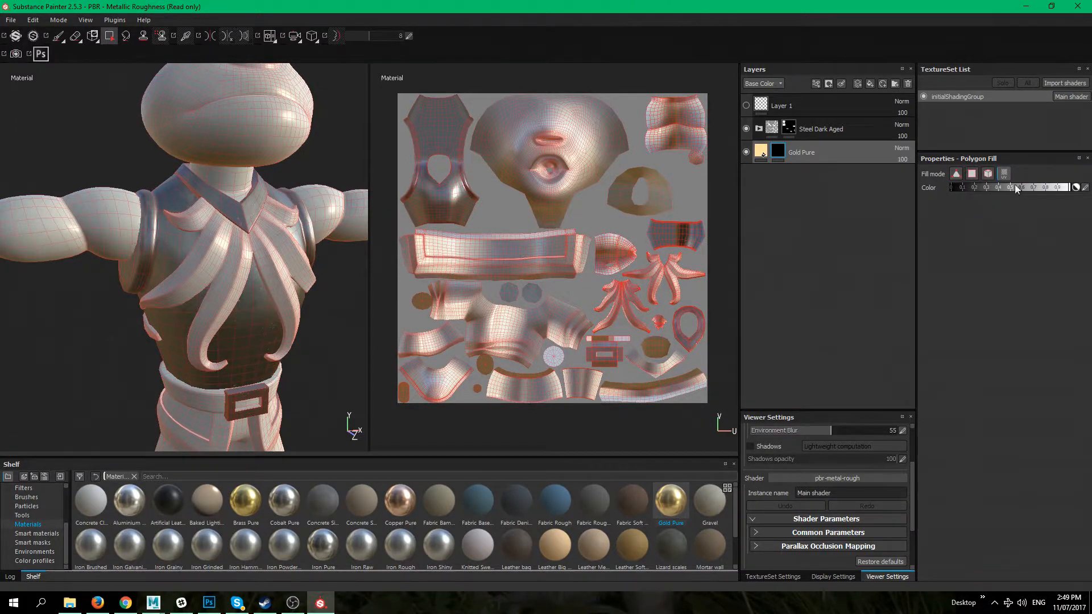
Fill the two tentacle-shaped chest ornament shells white on the Gold Pure mask, using Polygon Fill in UV chunk mode
left_click(1004, 174)
scroll(527, 241, "up", 5)
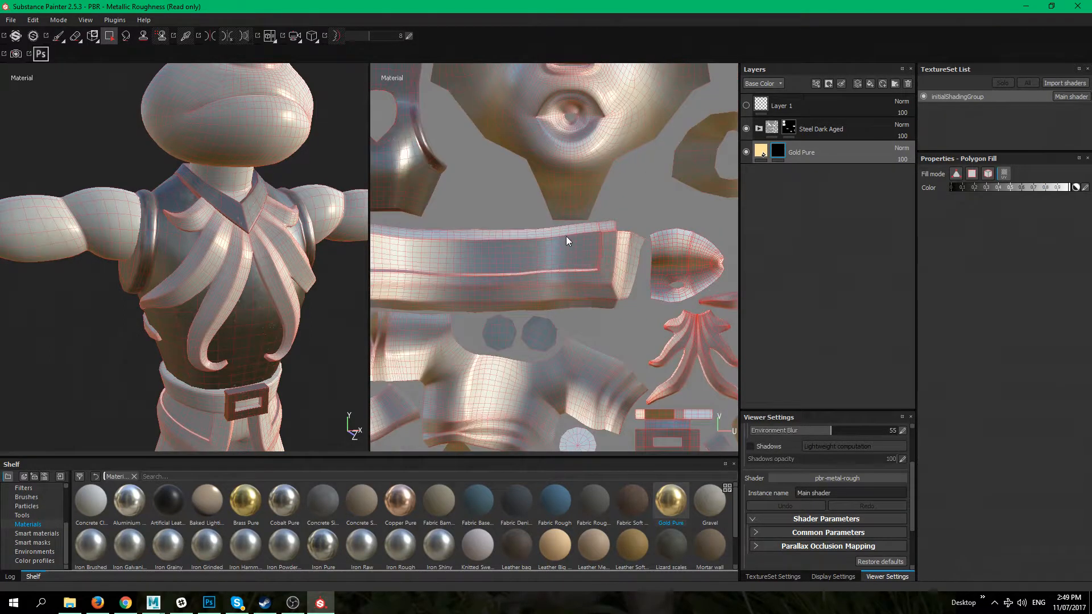
scroll(565, 239, "up", 2)
scroll(574, 236, "down", 8)
scroll(574, 236, "up", 3)
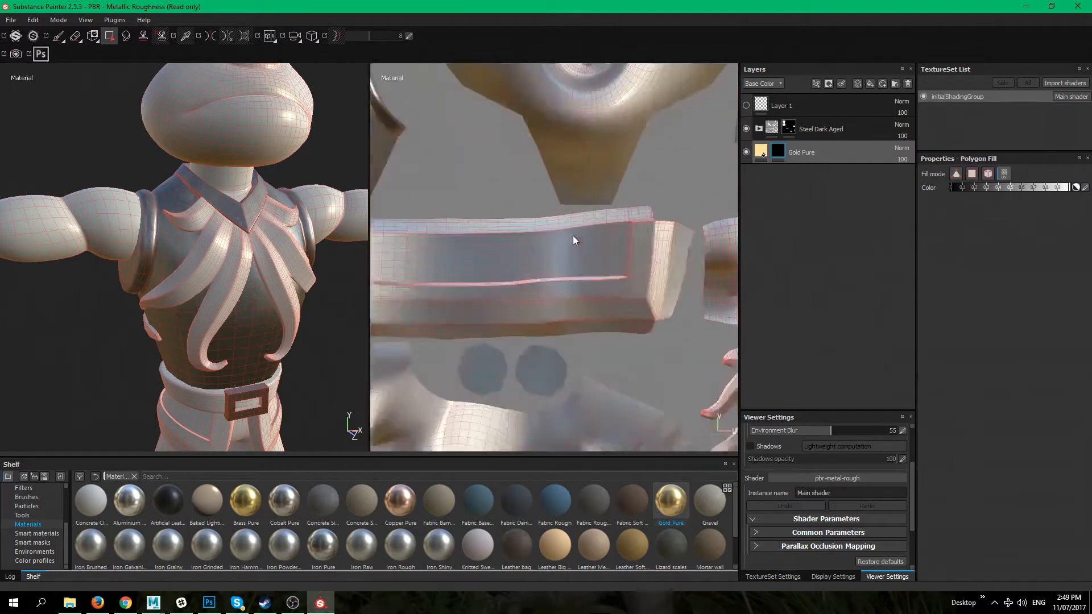
scroll(571, 233, "down", 4)
middle_click_drag(584, 235, 487, 86)
scroll(508, 218, "down", 2)
scroll(524, 224, "up", 8)
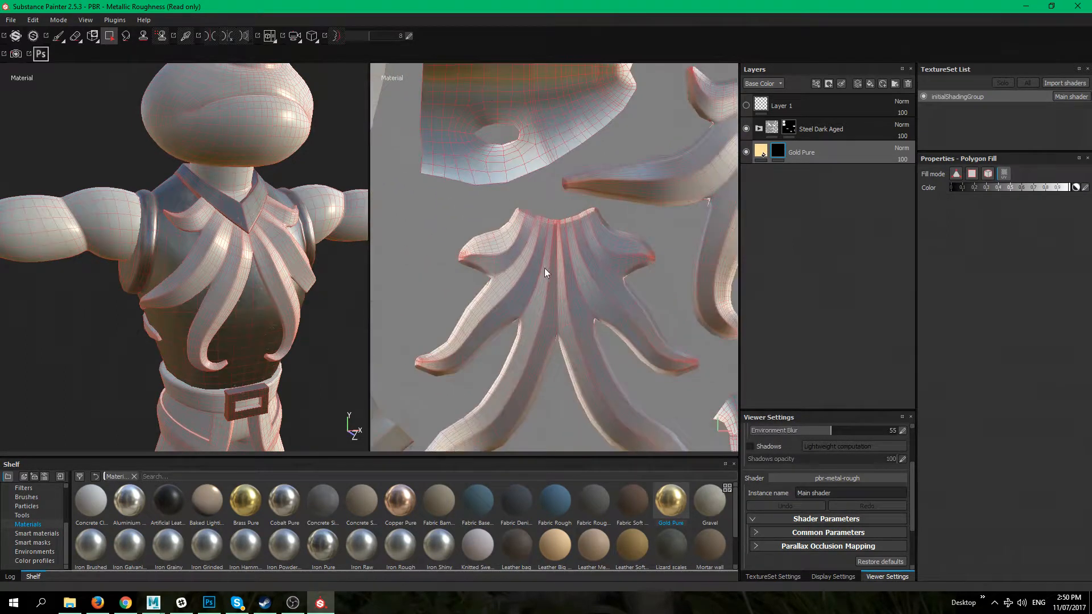
left_click(565, 293)
middle_click_drag(620, 216, 407, 306, "alt")
left_click(544, 263)
Fill the teardrop-shaped collar shell white on the Gold Pure mask and black on the Steel Dark Aged mask
right_click_drag(256, 323, 297, 370, "alt")
left_click_drag(297, 370, 228, 358, "alt")
right_click_drag(534, 371, 569, 441, "alt")
middle_click_drag(569, 441, 539, 361, "alt")
right_click_drag(538, 361, 540, 281, "alt")
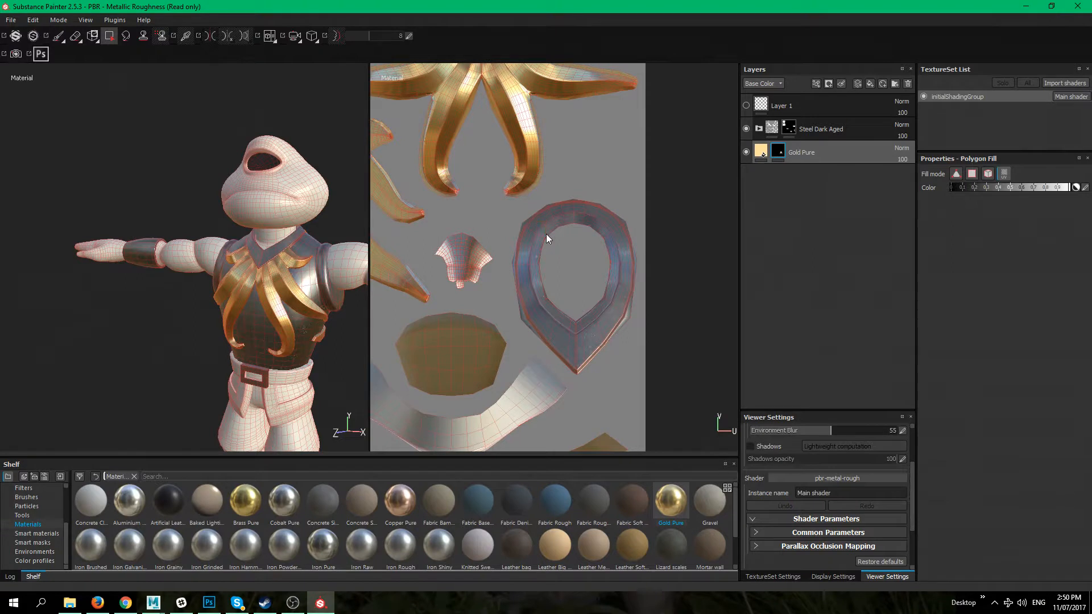
left_click(791, 127)
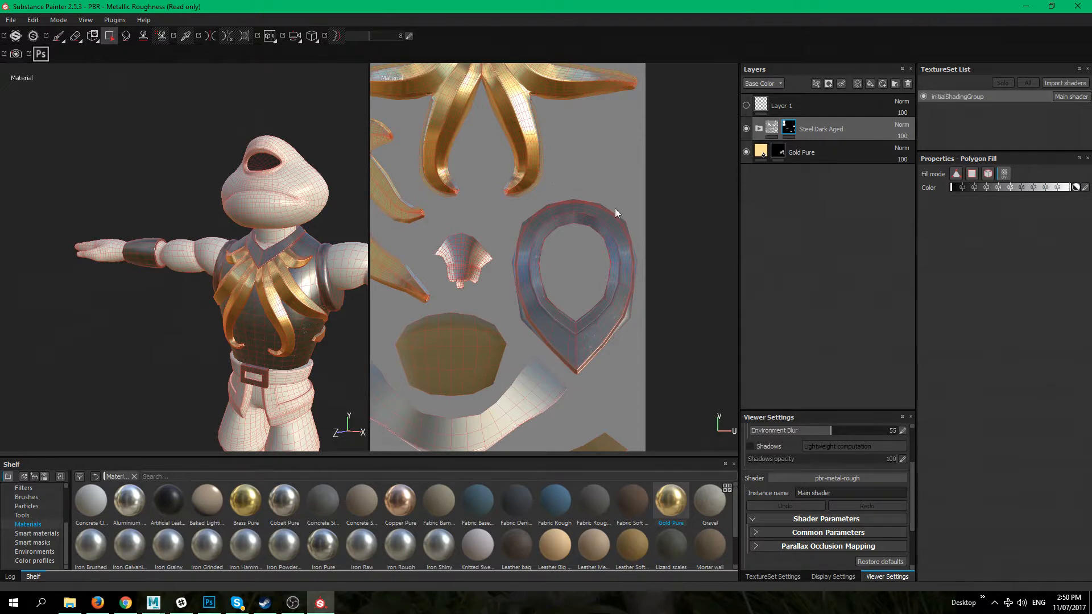
left_click(600, 220)
left_click_drag(349, 321, 236, 307, "alt")
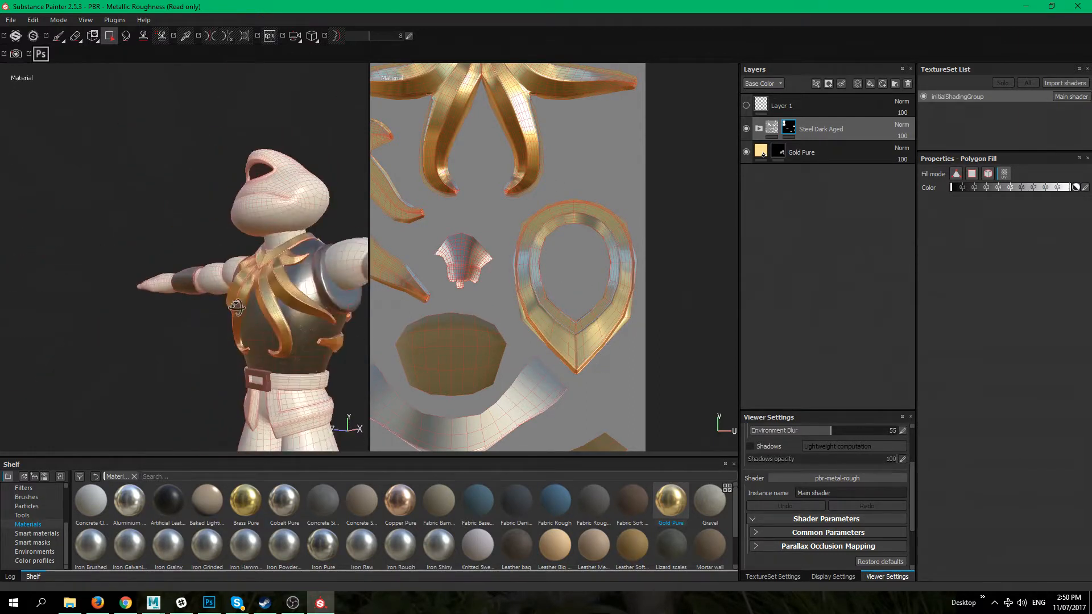
left_click_drag(237, 307, 290, 302, "alt")
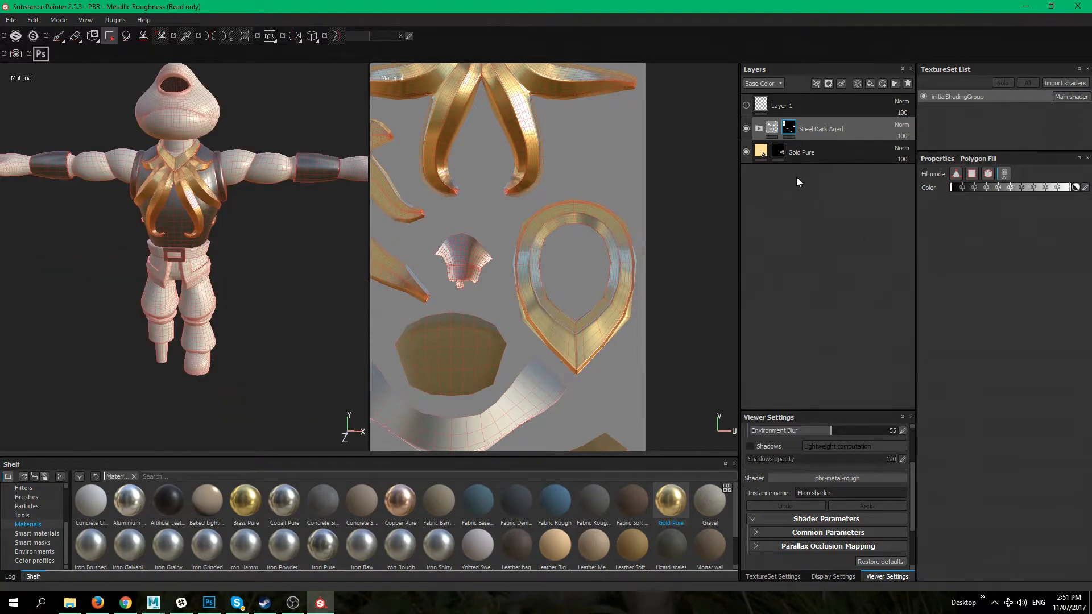
Examine the gold collar and chest ornaments on the whole character from the front
middle_click_drag(202, 231, 318, 273, "alt")
right_click_drag(318, 273, 236, 267, "alt")
middle_click_drag(213, 239, 158, 260, "alt")
right_click_drag(158, 260, 258, 304, "alt")
middle_click_drag(258, 304, 231, 256, "alt")
left_click_drag(231, 256, 259, 293, "alt")
right_click_drag(258, 292, 215, 254, "alt")
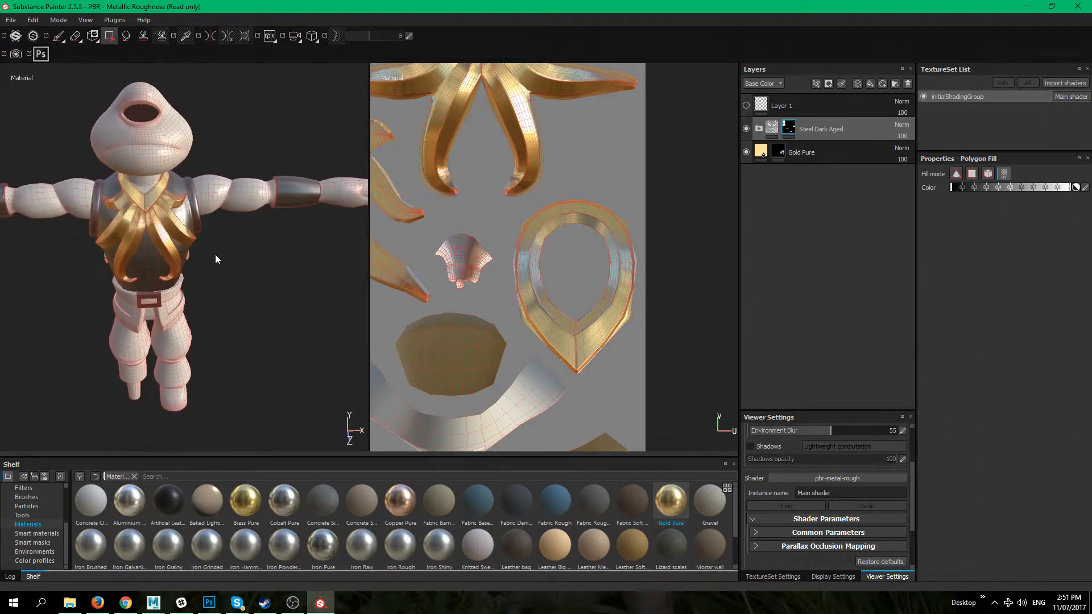
middle_click_drag(215, 254, 216, 344, "alt")
left_click_drag(216, 344, 191, 260, "alt")
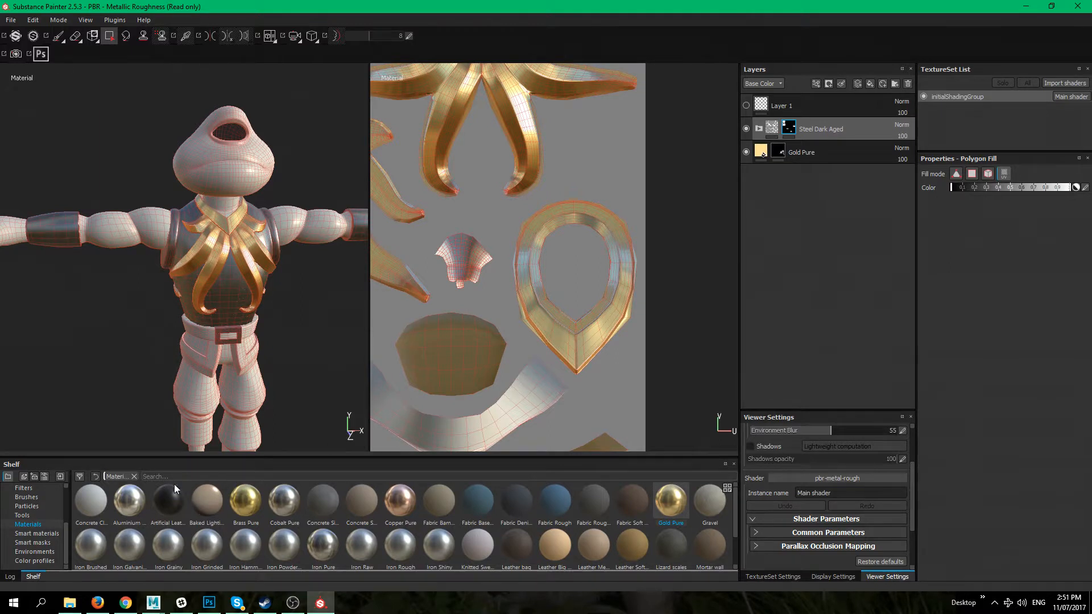
Add the Plastic Matte Pure material as a fill layer and place it beneath the Gold Pure layer
scroll(737, 508, "down", 1)
left_click_drag(207, 545, 775, 108)
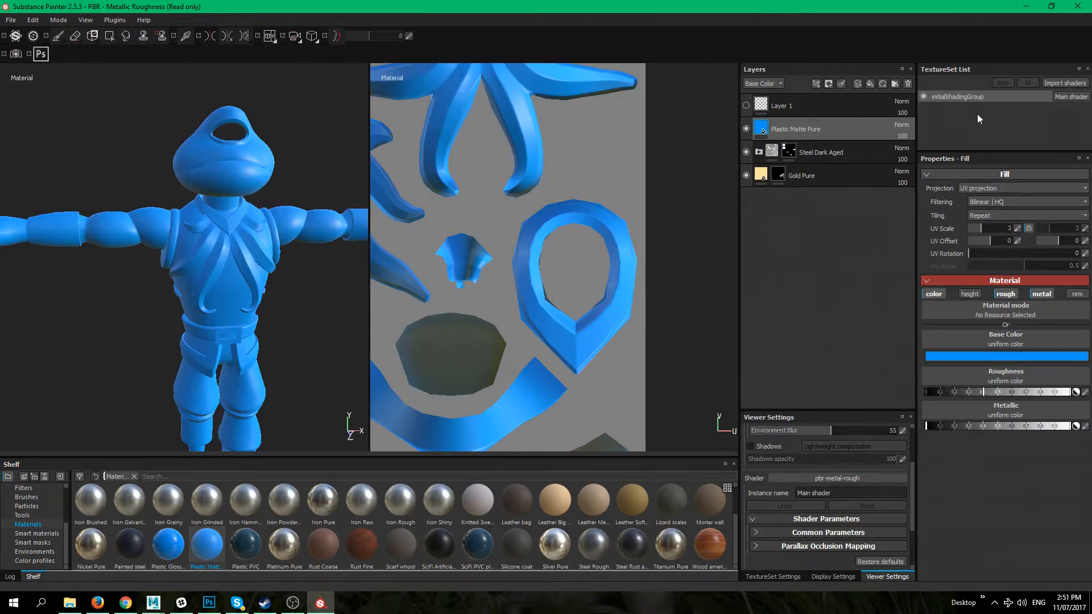
left_click_drag(858, 128, 853, 177)
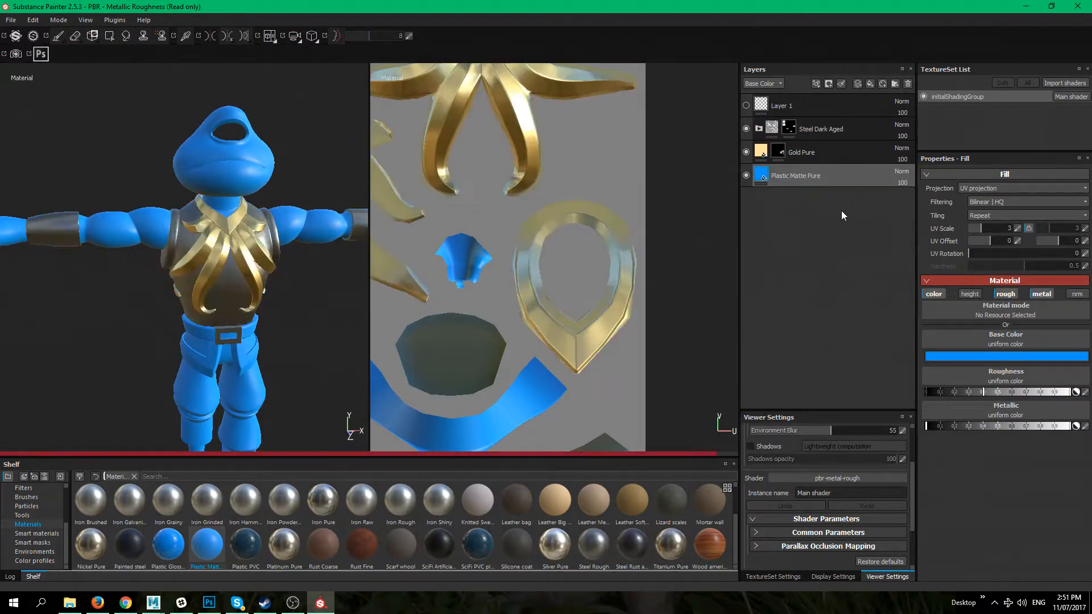
Raise the Plastic Matte Pure layer's roughness to its maximum
right_click_drag(166, 178, 187, 228, "alt")
left_click_drag(125, 261, 199, 209, "alt")
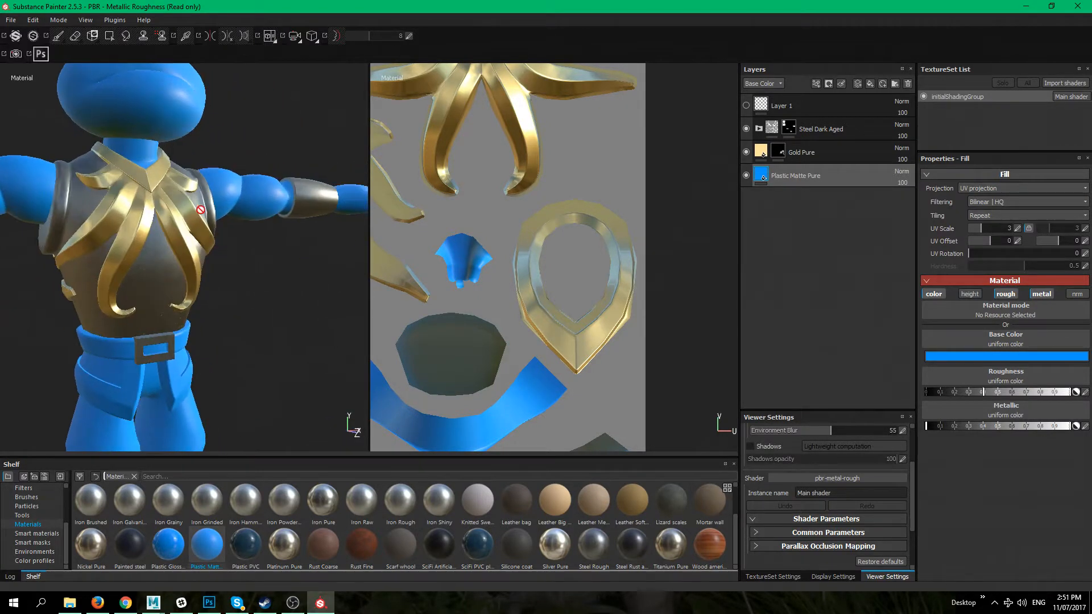
middle_click_drag(200, 210, 212, 336, "alt")
left_click_drag(211, 336, 239, 330, "alt")
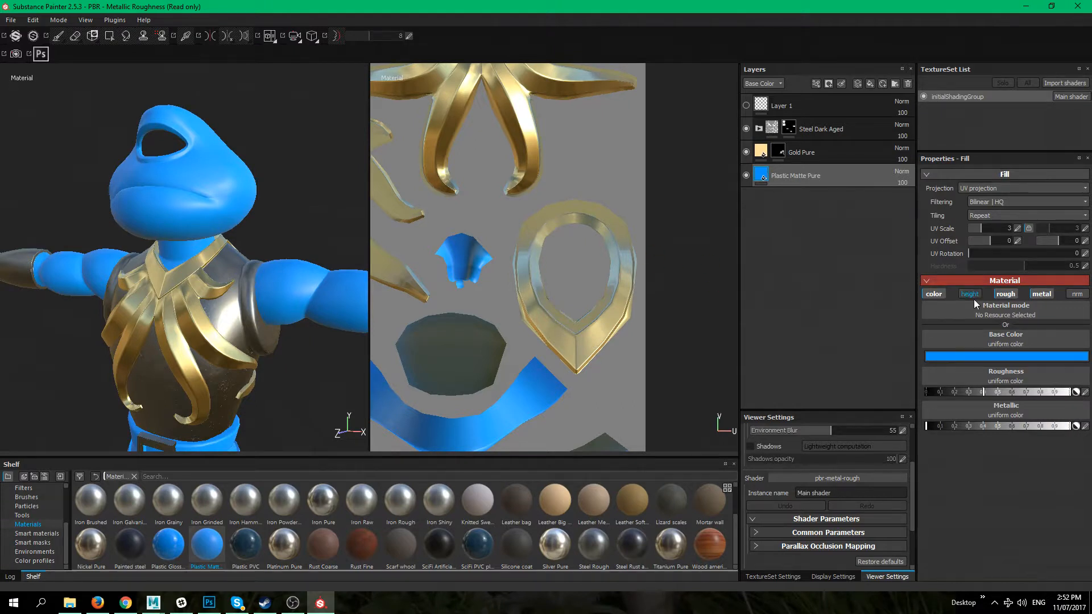
left_click(933, 295)
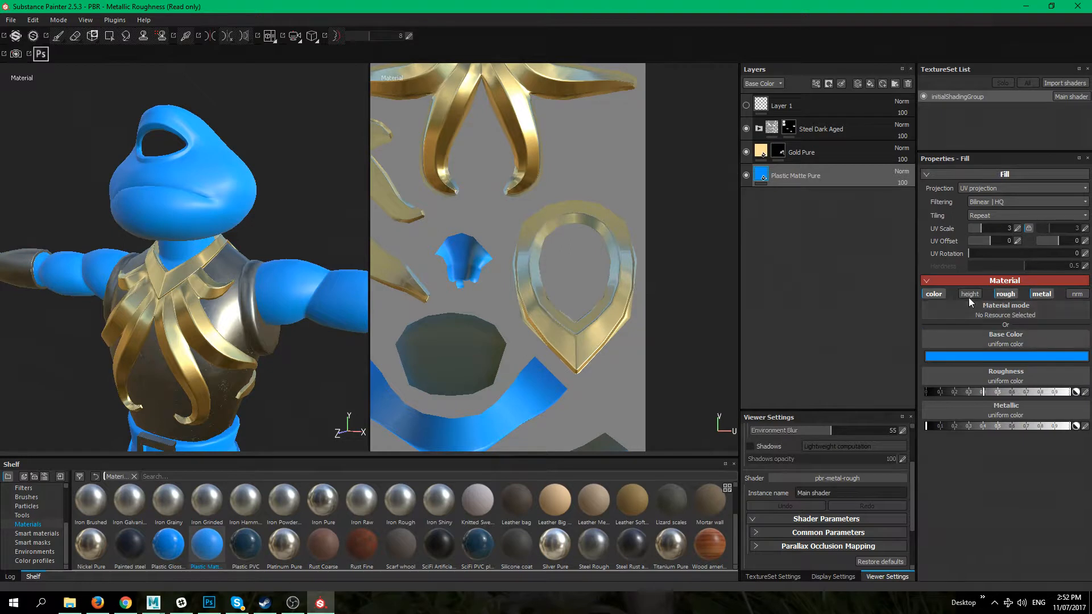
left_click(1005, 294)
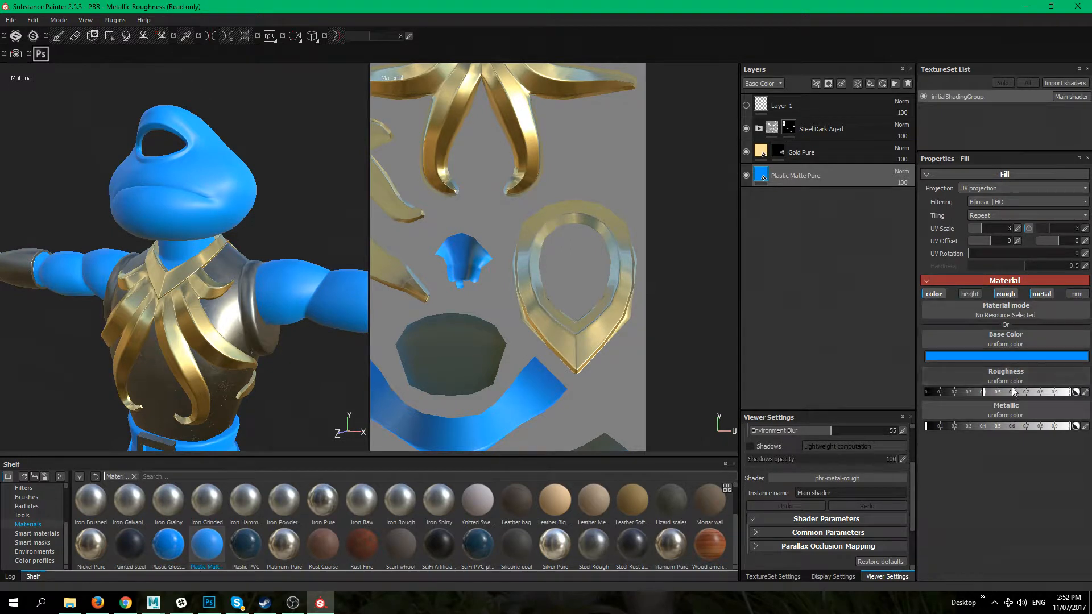
left_click_drag(988, 391, 1070, 392)
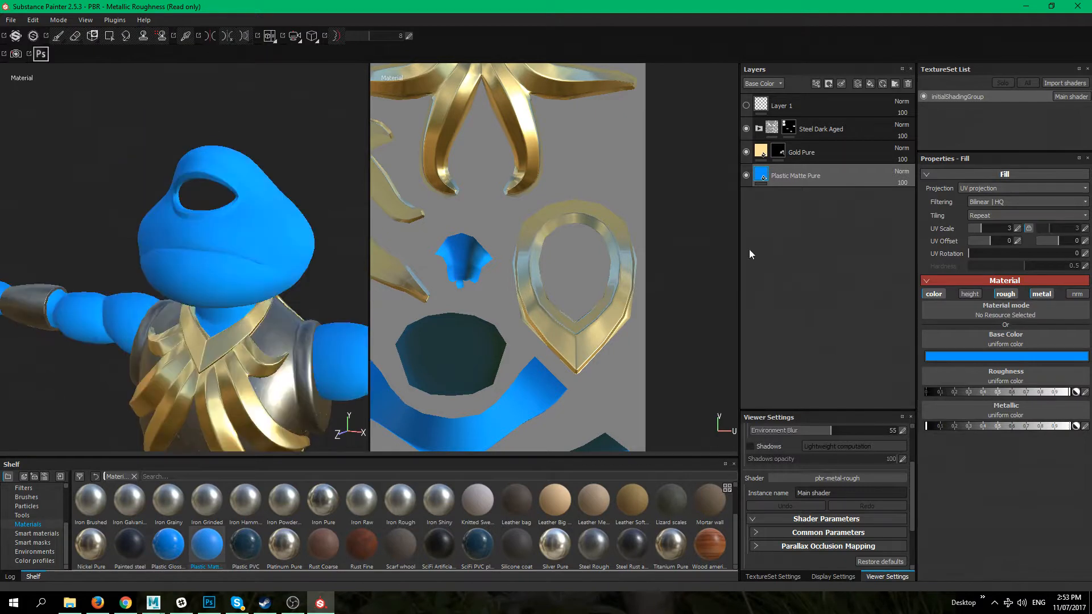
Change the Plastic Matte Pure layer's base color to a muted purple
left_click_drag(210, 283, 256, 271, "alt")
right_click_drag(256, 270, 217, 300, "alt")
left_click_drag(219, 319, 214, 272, "alt")
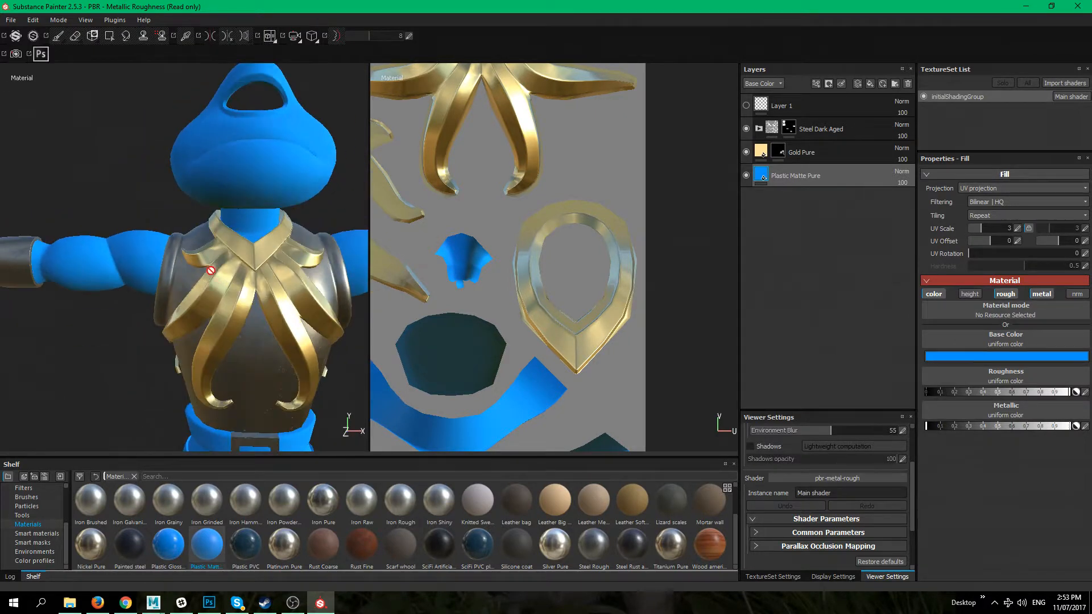
middle_click_drag(214, 272, 198, 316, "alt")
left_click(1030, 356)
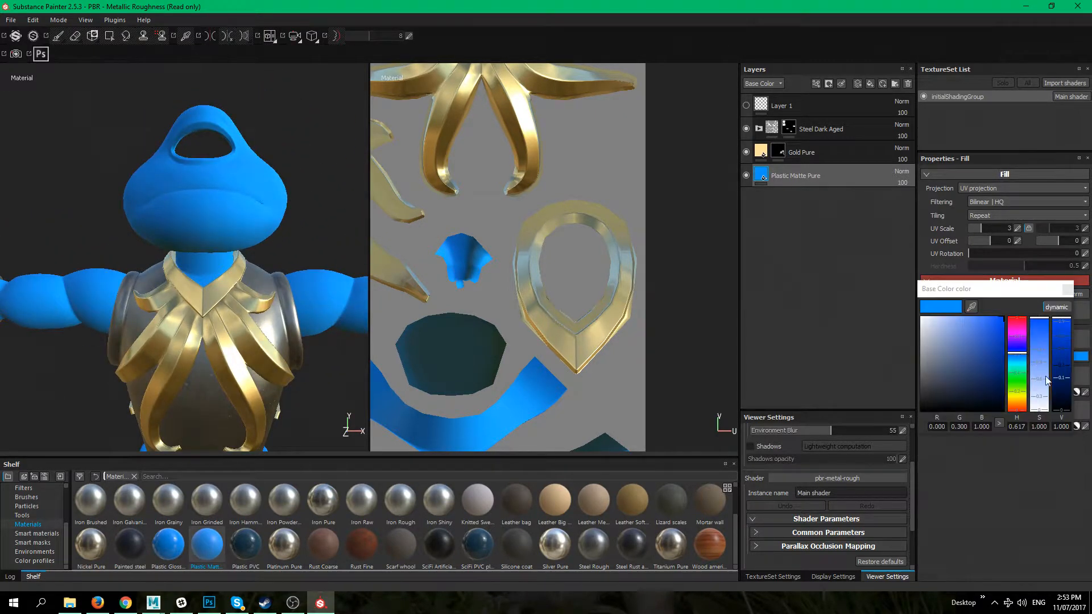
left_click(1018, 341)
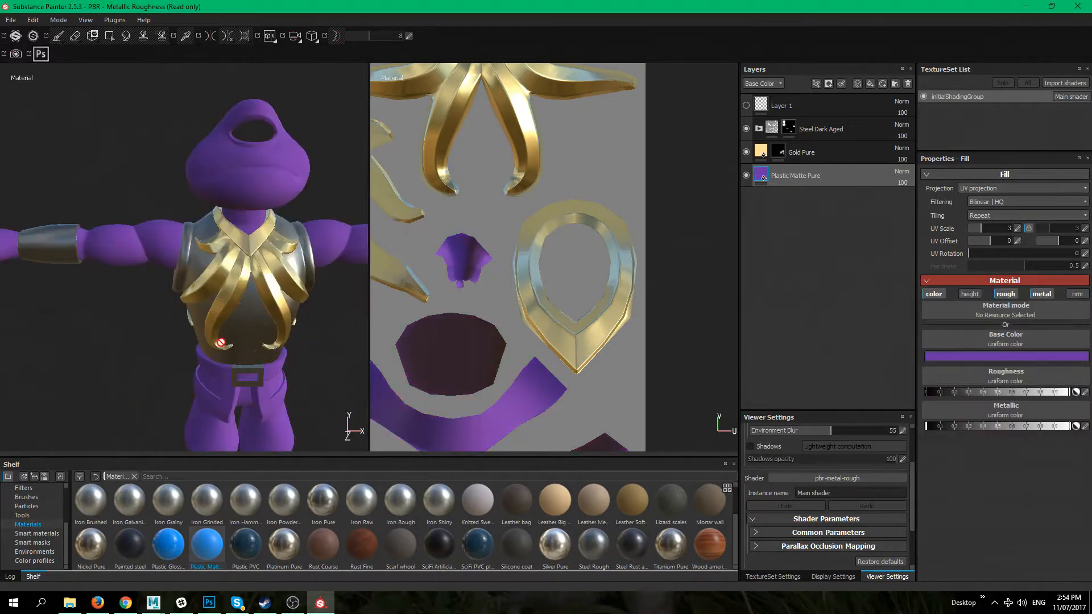
Add a black mask to the Plastic Matte Pure layer
middle_click_drag(245, 287, 225, 228, "alt")
left_click_drag(225, 228, 246, 243, "alt")
right_click_drag(247, 242, 245, 142, "alt")
middle_click_drag(245, 143, 243, 289, "alt")
left_click_drag(242, 289, 220, 264, "alt")
middle_click_drag(245, 392, 245, 229, "alt")
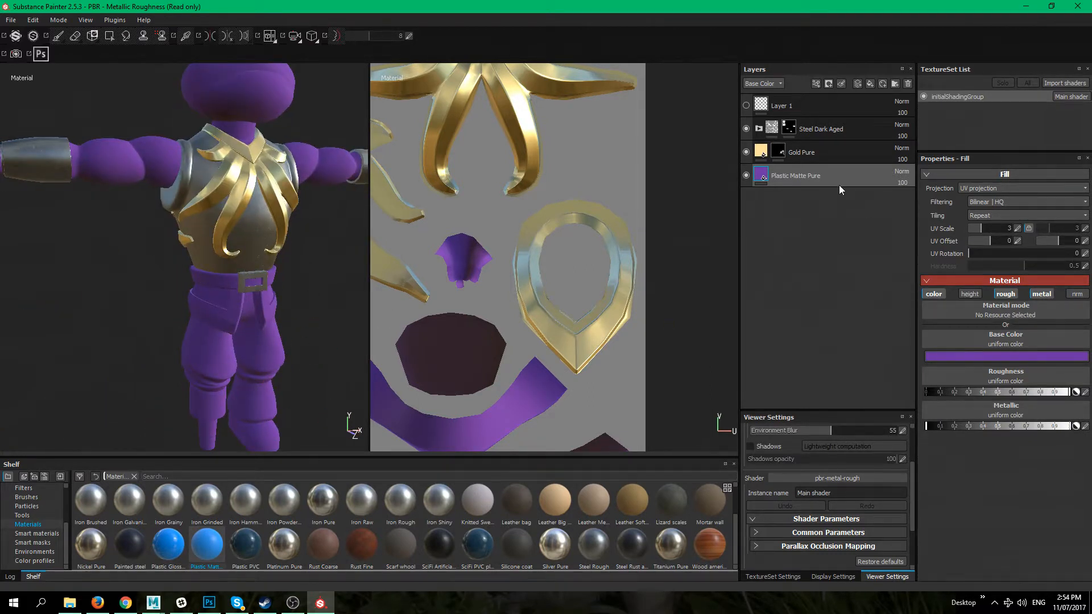
left_click(830, 83)
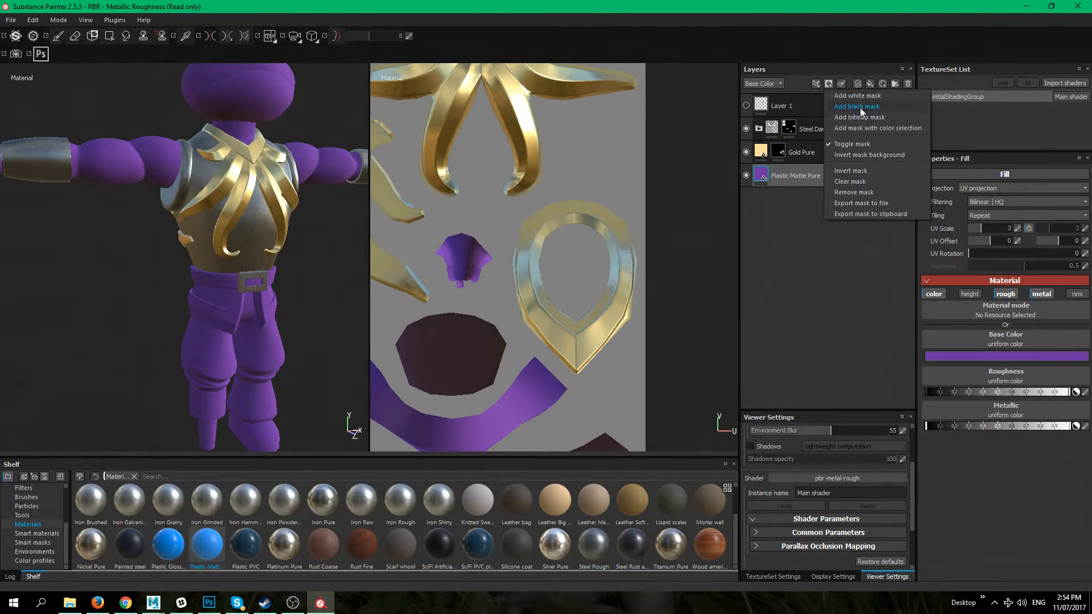
left_click(862, 117)
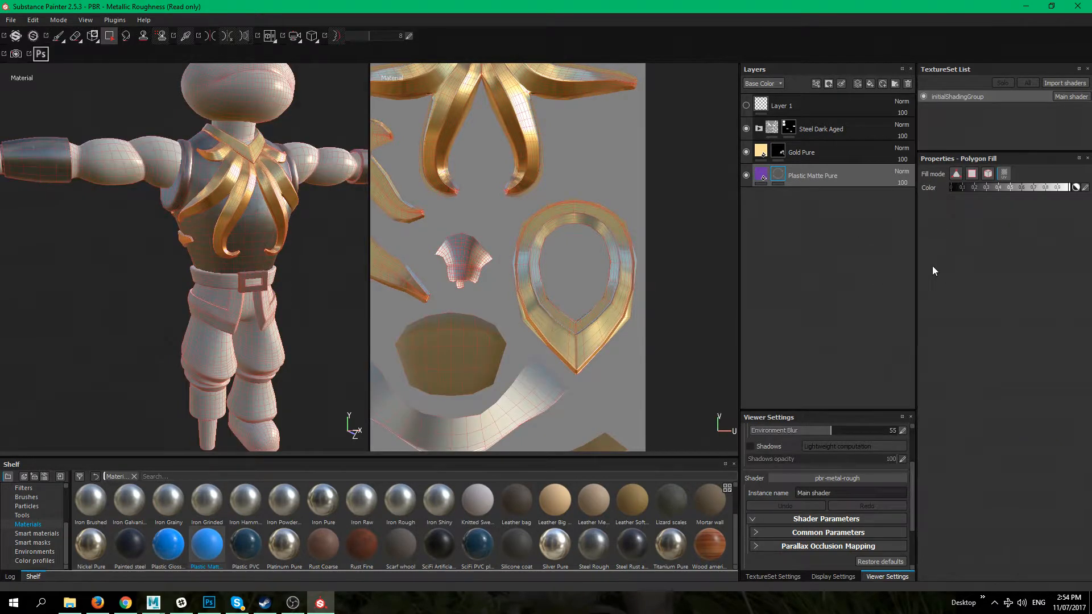
Reveal the purple plastic on the character's arms and hands by filling them white in the Plastic Matte Pure mask
middle_click_drag(204, 288, 274, 305, "alt")
left_click_drag(274, 305, 217, 253, "alt")
mouse_move(217, 252)
middle_mouse_down("alt")
mouse_move(169, 312)
mouse_move(198, 243)
middle_mouse_up("alt")
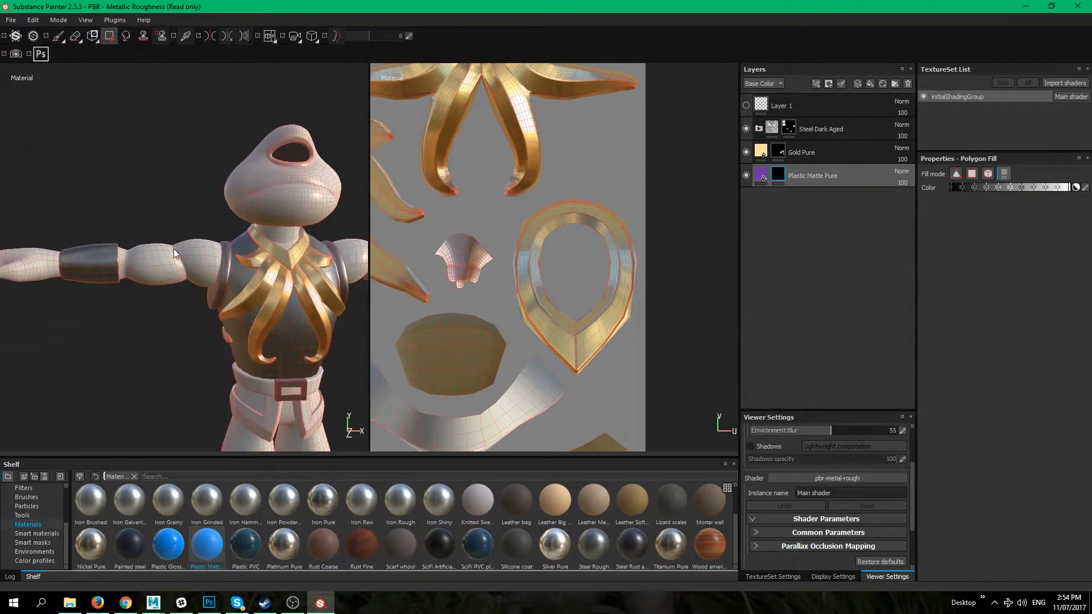
left_click(168, 274)
middle_click_drag(229, 310, 111, 312, "alt")
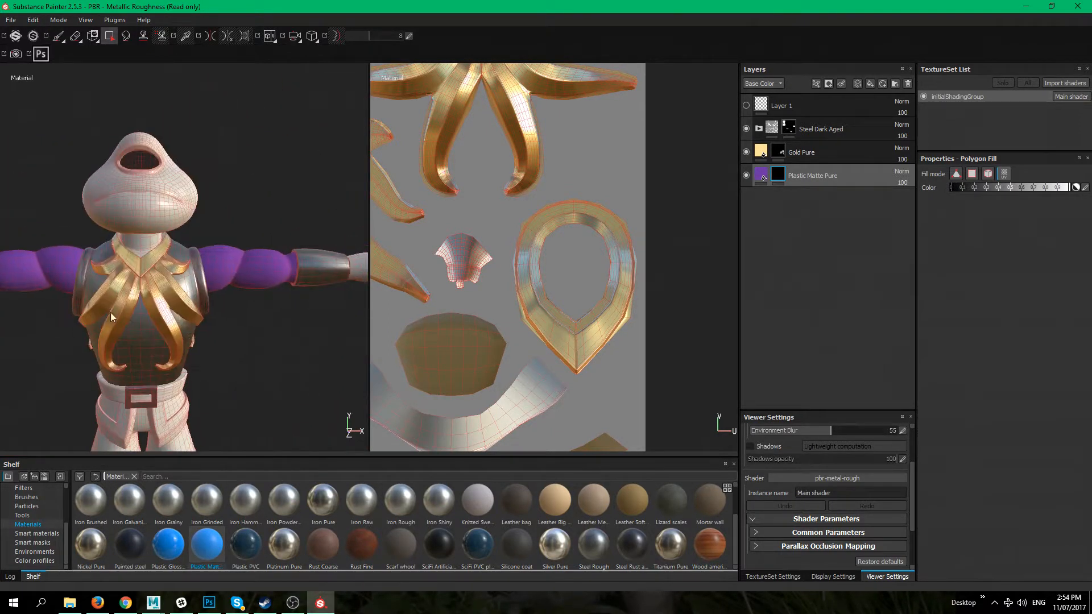
middle_click_drag(358, 291, 196, 279, "alt")
left_click(251, 256)
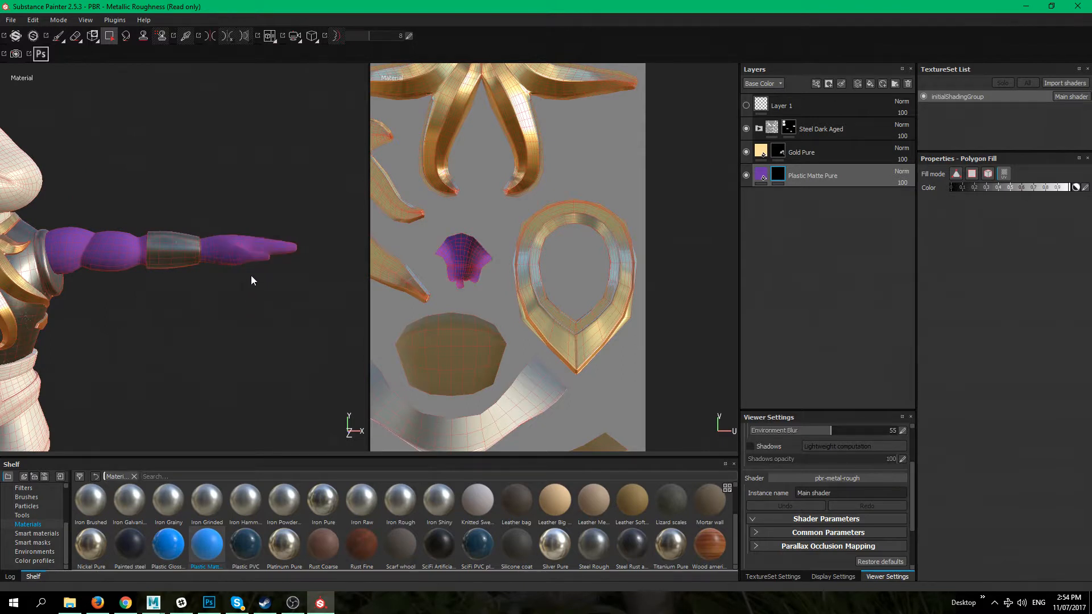
Fill the head and the curved neck strip white in the Plastic Matte Pure mask so both receive the purple plastic
left_click_drag(161, 307, 264, 310, "alt")
middle_click_drag(350, 229, 149, 282, "alt")
left_click(174, 227)
left_click_drag(198, 280, 245, 282, "alt")
middle_click_drag(459, 288, 605, 243, "alt")
right_click_drag(605, 243, 544, 294, "alt")
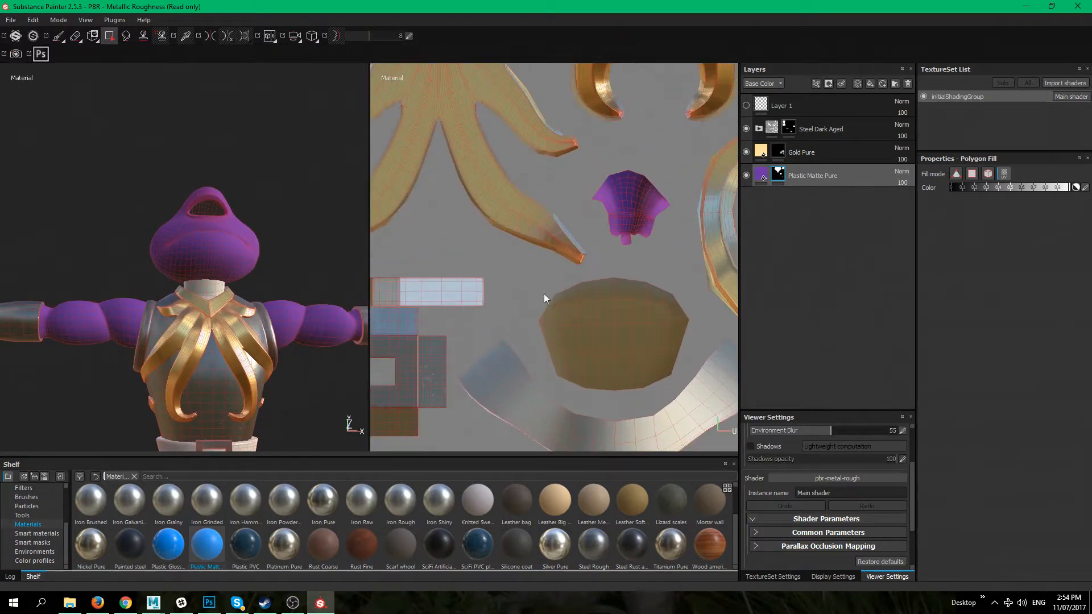
left_click(495, 361)
Switch from Plastic Matte Pure's mask to its material and review the purple skin on the whole character
right_click_drag(282, 296, 248, 343, "alt")
left_click_drag(248, 343, 197, 341, "alt")
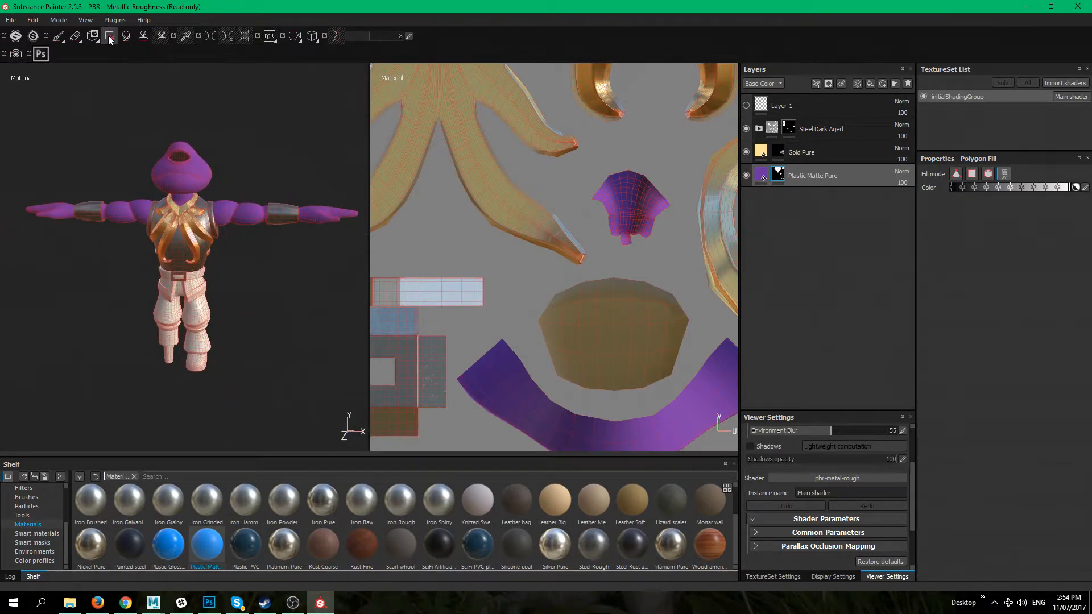
left_click(56, 39)
left_click(766, 176)
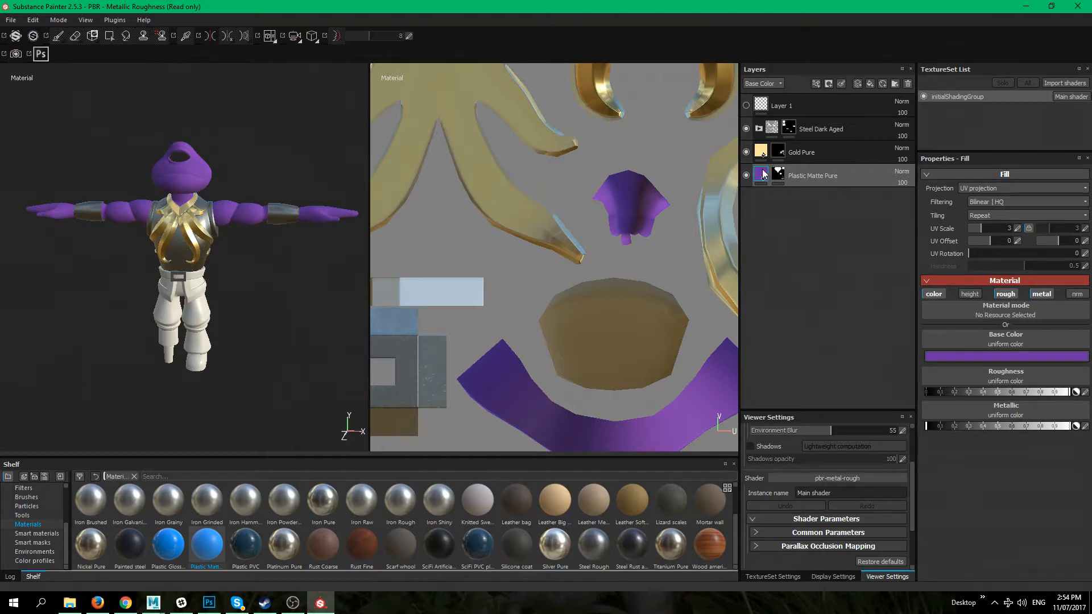
scroll(176, 171, "up", 3)
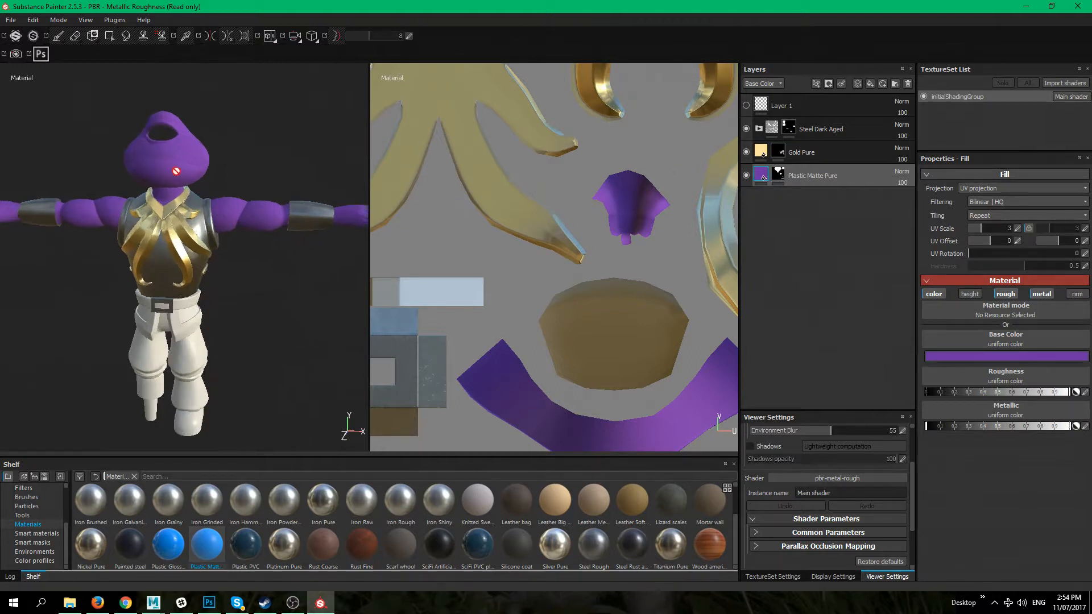
middle_click_drag(176, 171, 267, 290, "alt")
middle_click_drag(182, 229, 167, 171, "alt")
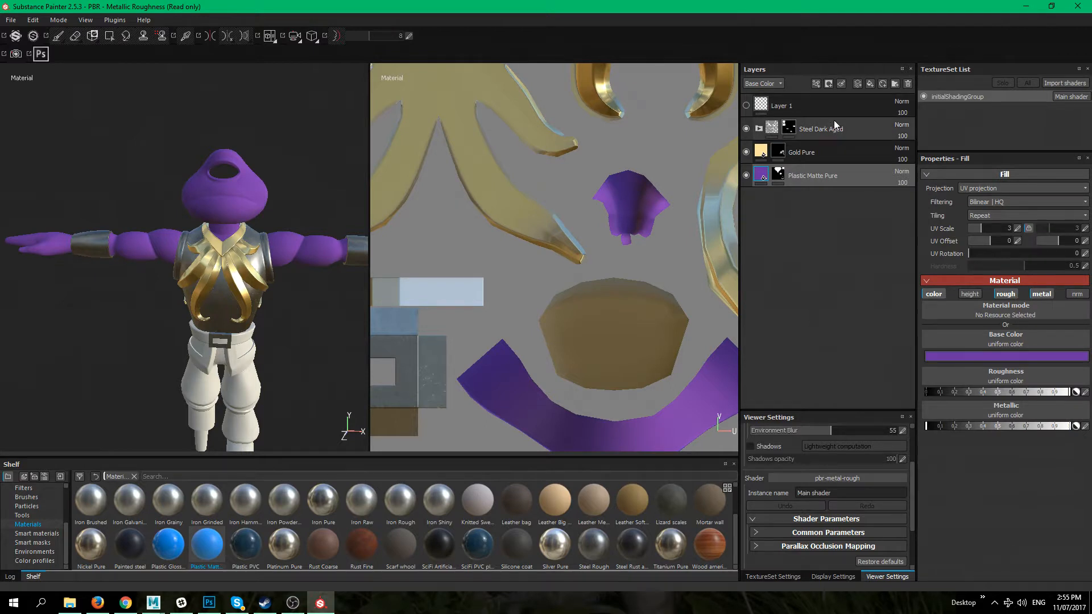
Try to paint on a new fill layer above Layer 1, and delete that fill layer
left_click(826, 106)
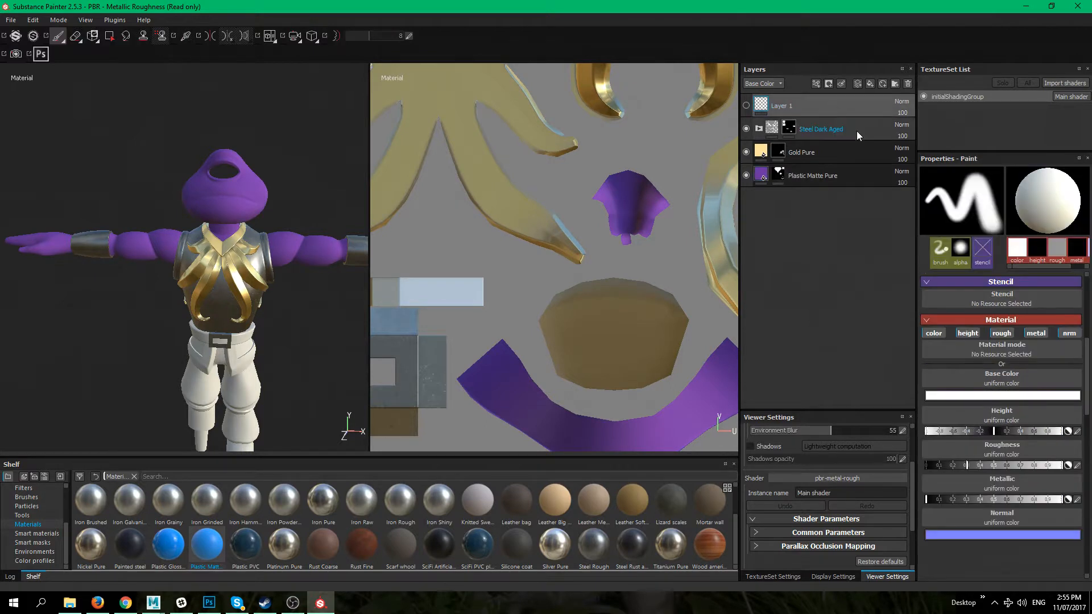
left_click(870, 83)
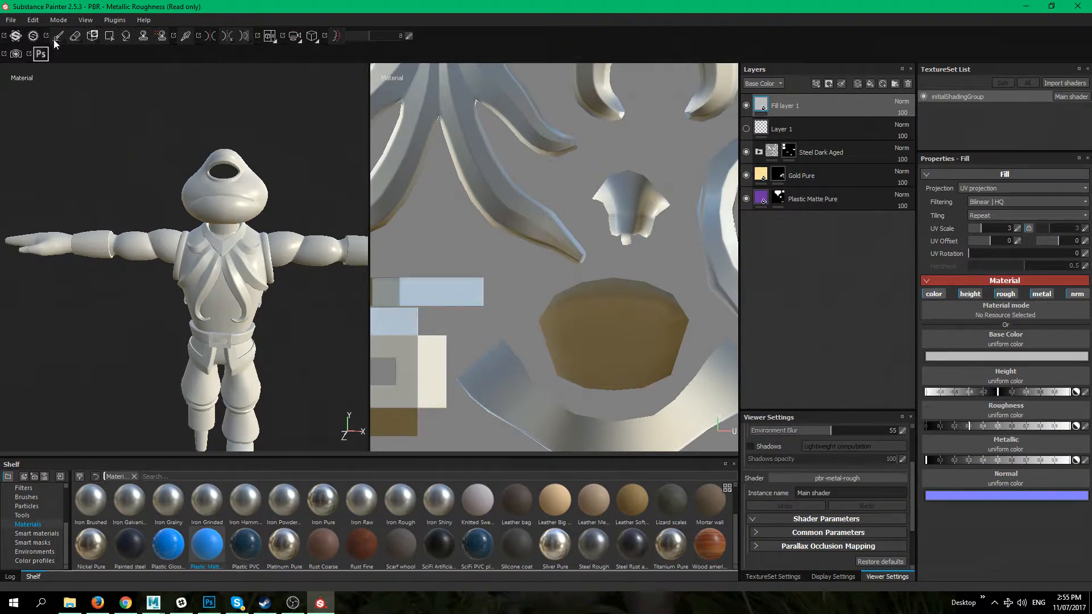
left_click(225, 182)
left_click(242, 243)
left_click(913, 83)
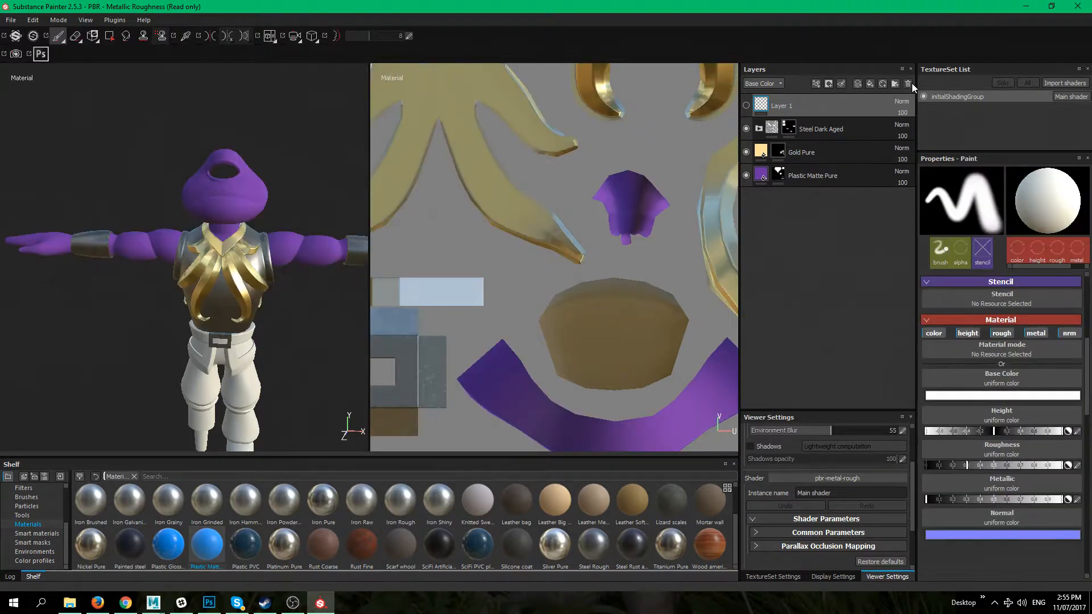
Replace Layer 1 with a new paint layer placed between Gold Pure and Plastic Matte Pure
left_click(858, 84)
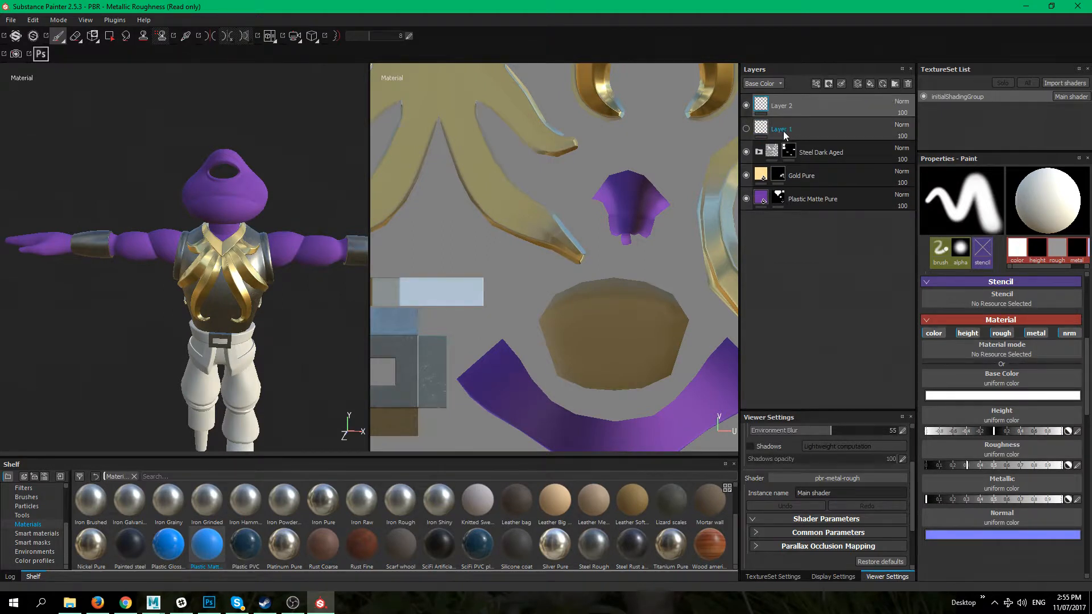
left_click(799, 131)
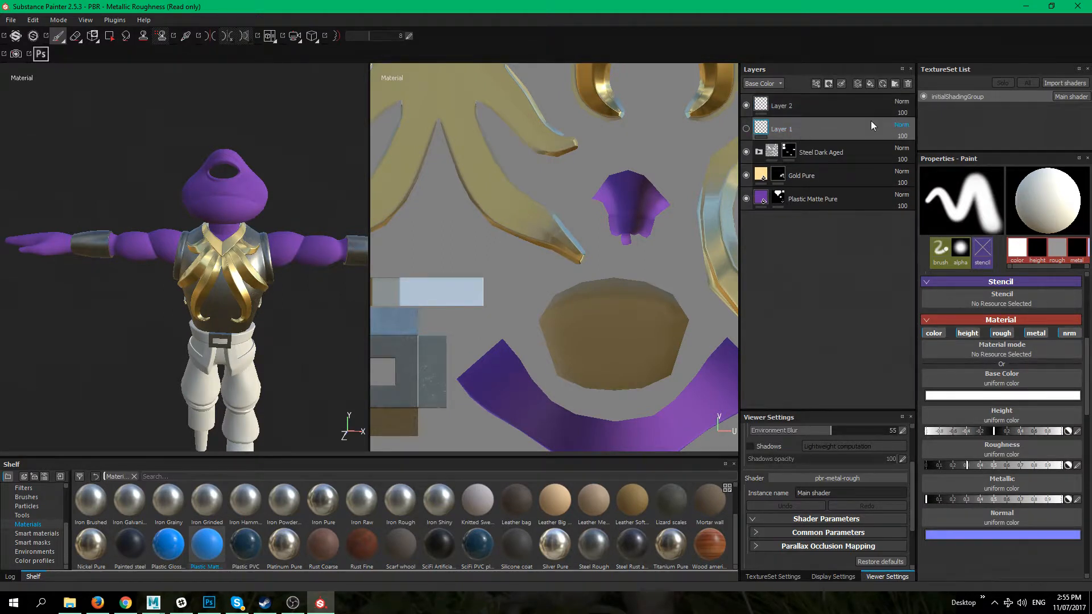
left_click(908, 84)
left_click(818, 104)
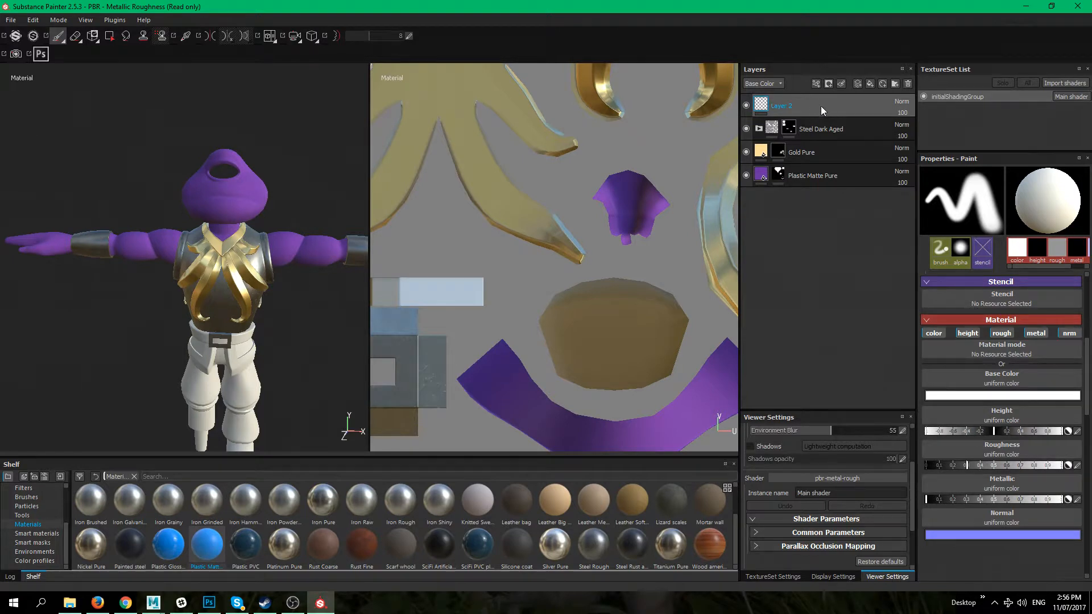
left_click_drag(814, 119, 812, 166)
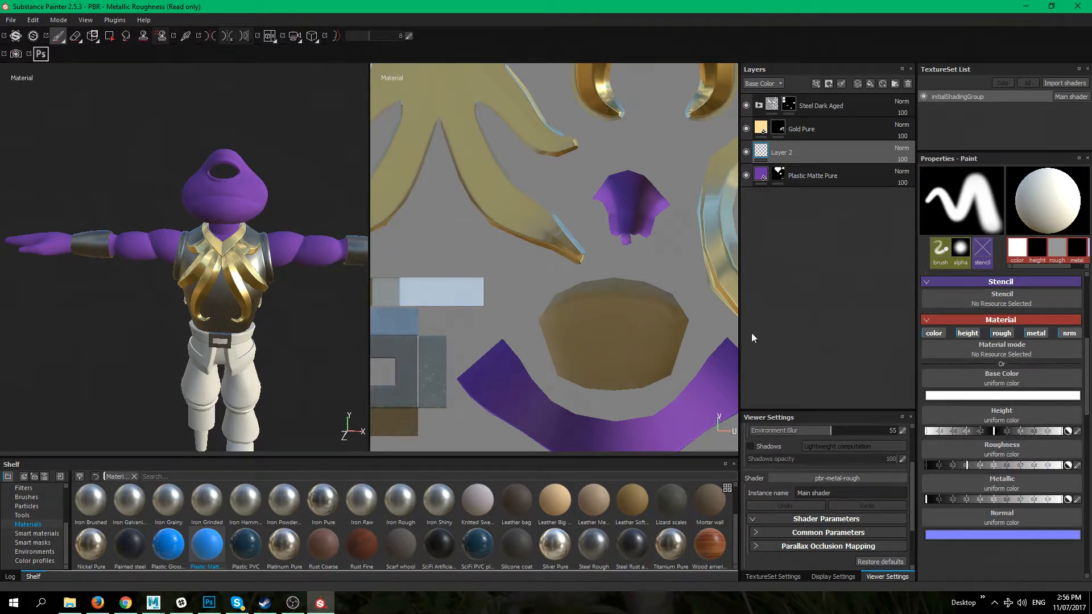
Limit the brush to the color channel by turning off its height, roughness, metallic and normal channels
left_click(968, 334)
left_click(1002, 334)
left_click(1036, 334)
left_click(1069, 334)
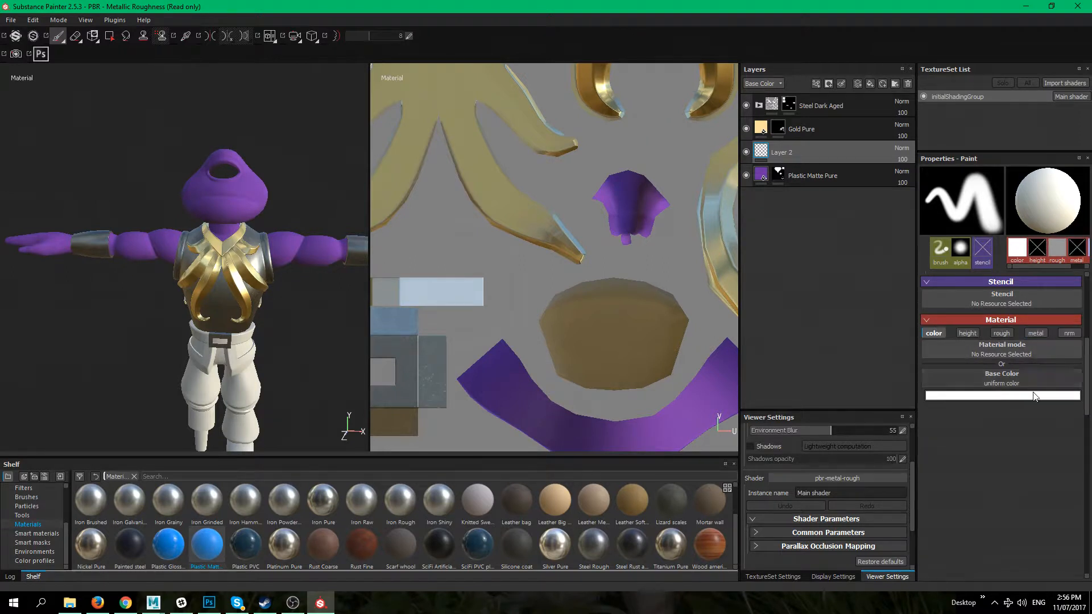
Sample the shaded purple from the character's head as the brush's base color
left_click(1002, 395)
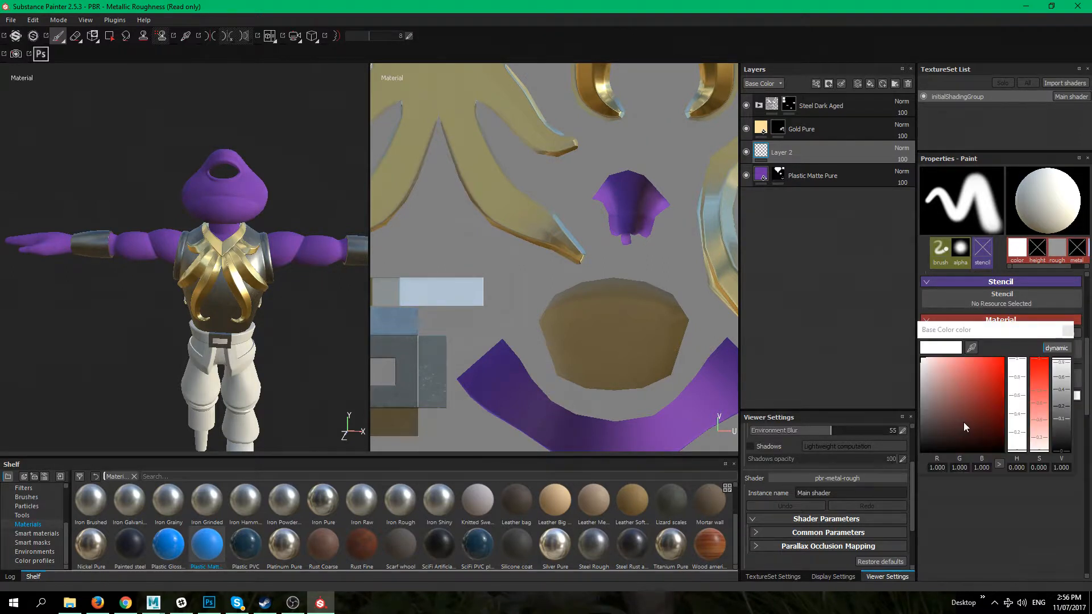
left_click(971, 349)
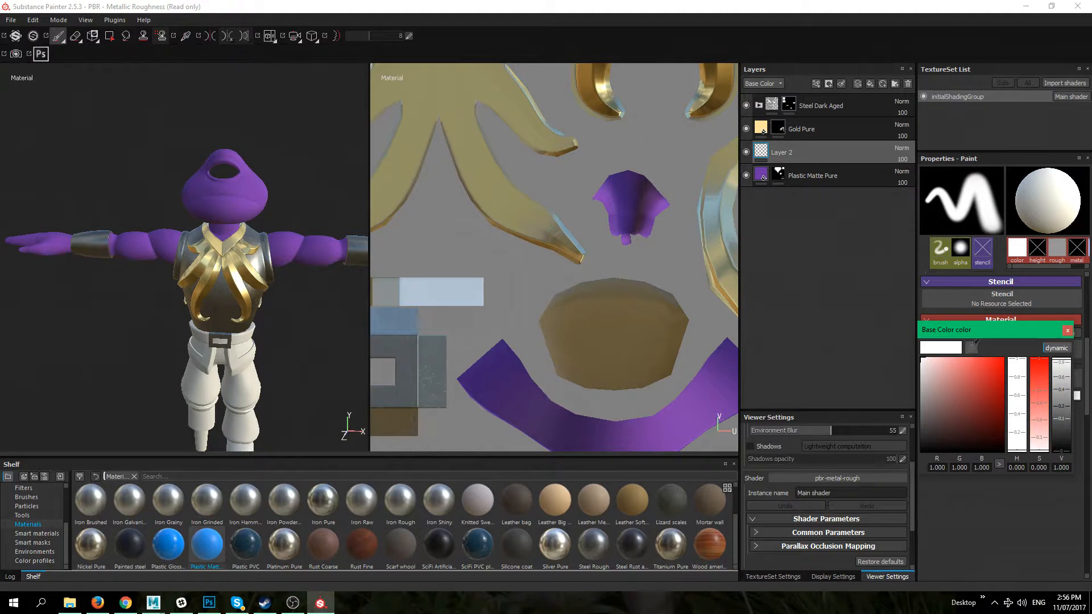
left_click(969, 350)
mouse_move(973, 348)
left_mouse_down()
mouse_move(978, 342)
mouse_move(842, 387)
mouse_move(718, 399)
mouse_move(671, 417)
mouse_move(535, 390)
mouse_move(673, 413)
mouse_move(328, 241)
mouse_move(257, 177)
left_mouse_up()
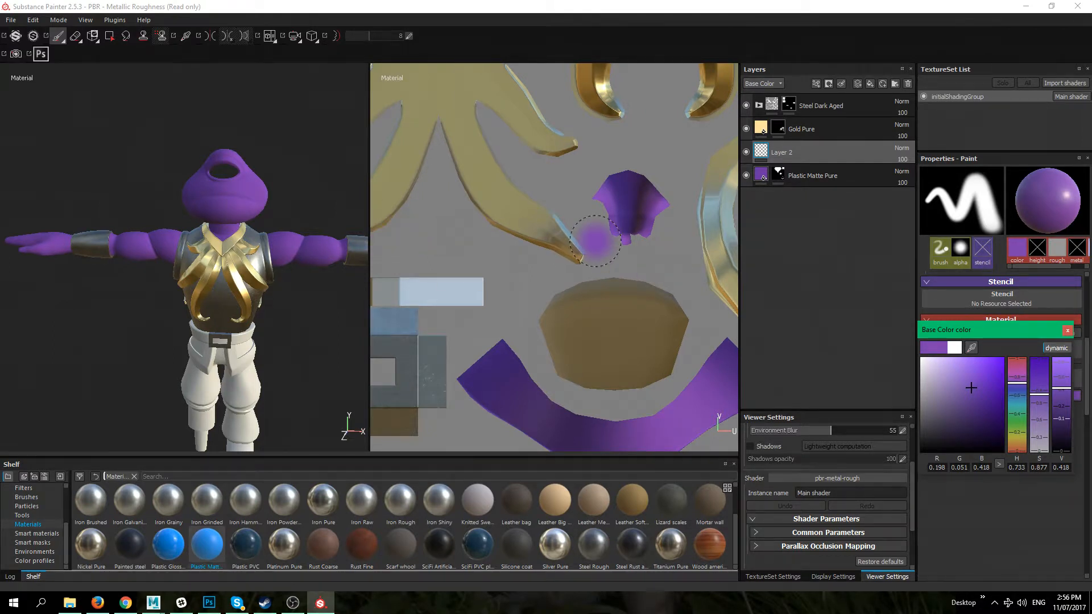
Examine the base color, height, roughness, metallic and normal channels one by one and return to the material view
key("c")
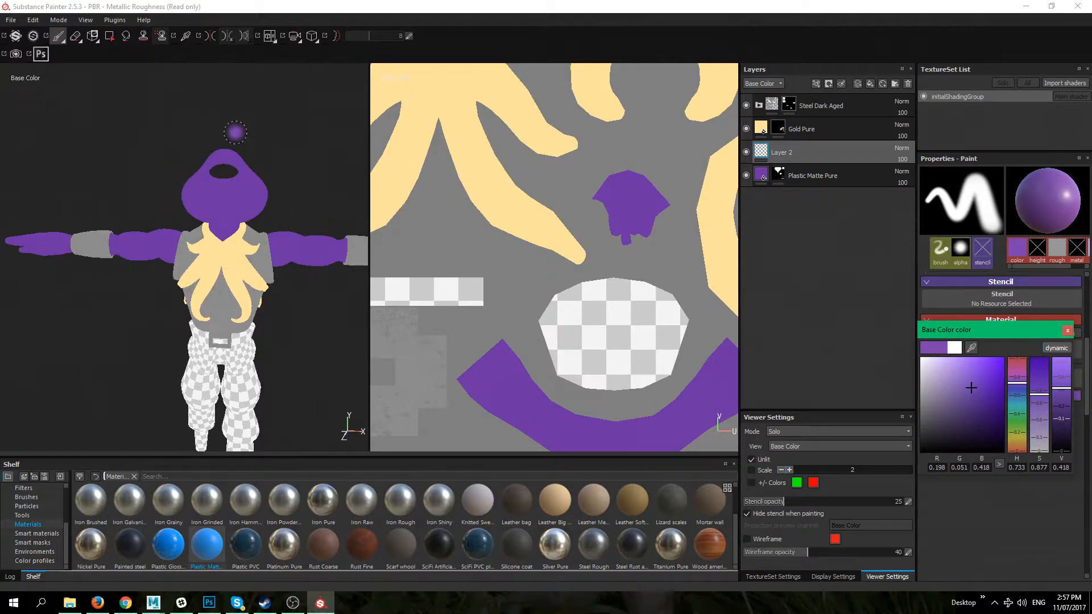
key("c")
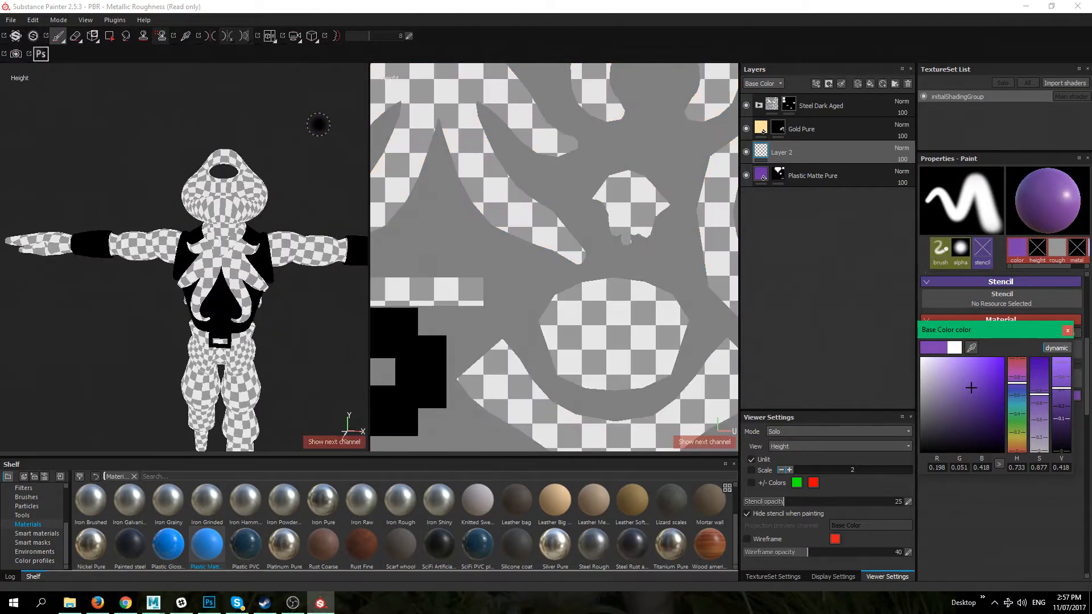
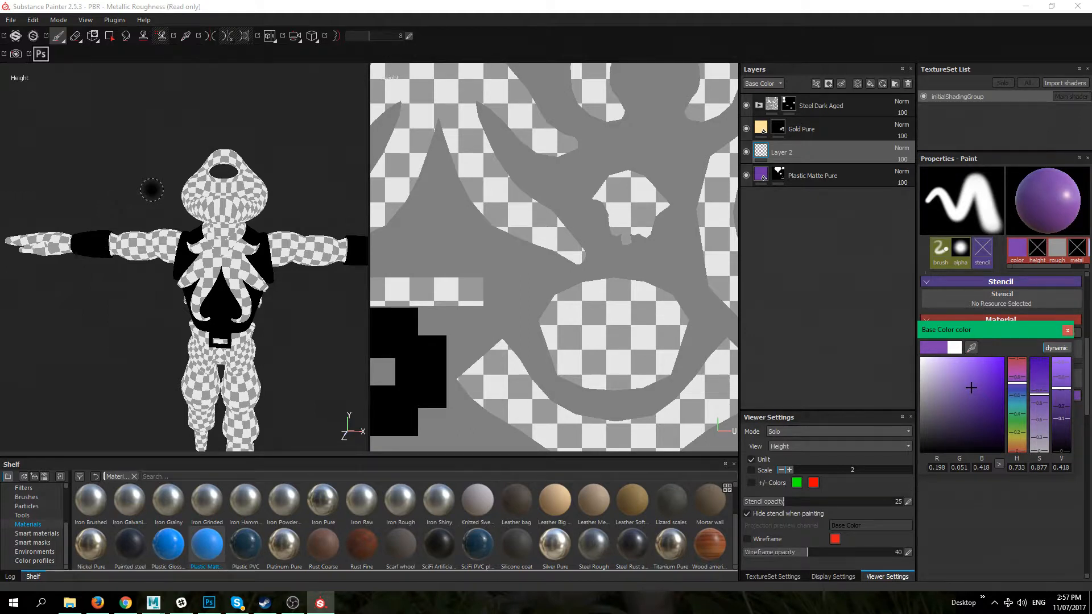
key("c")
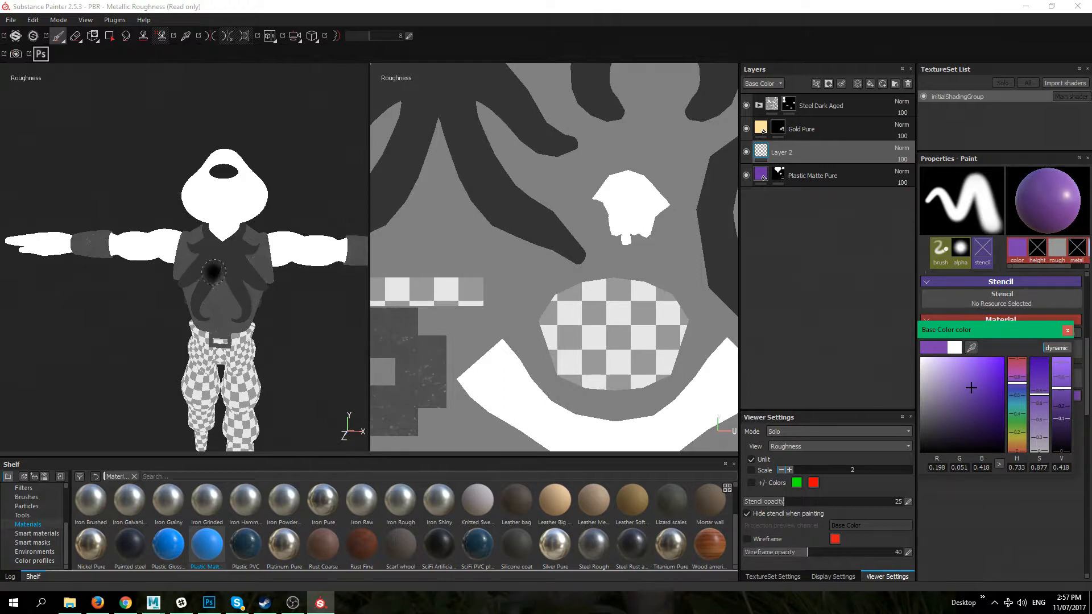
key("c")
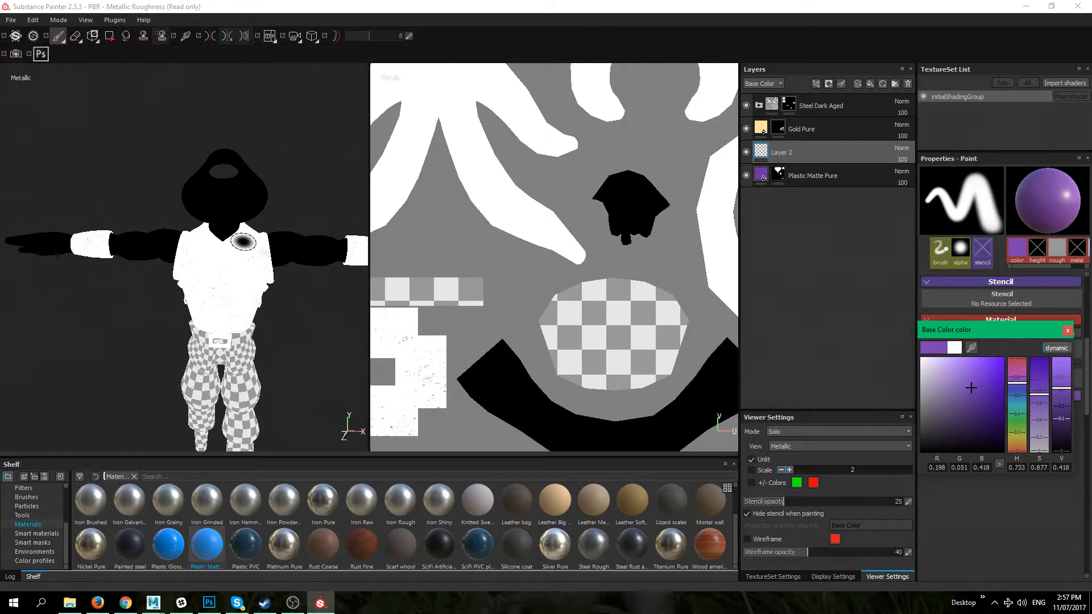
key("c")
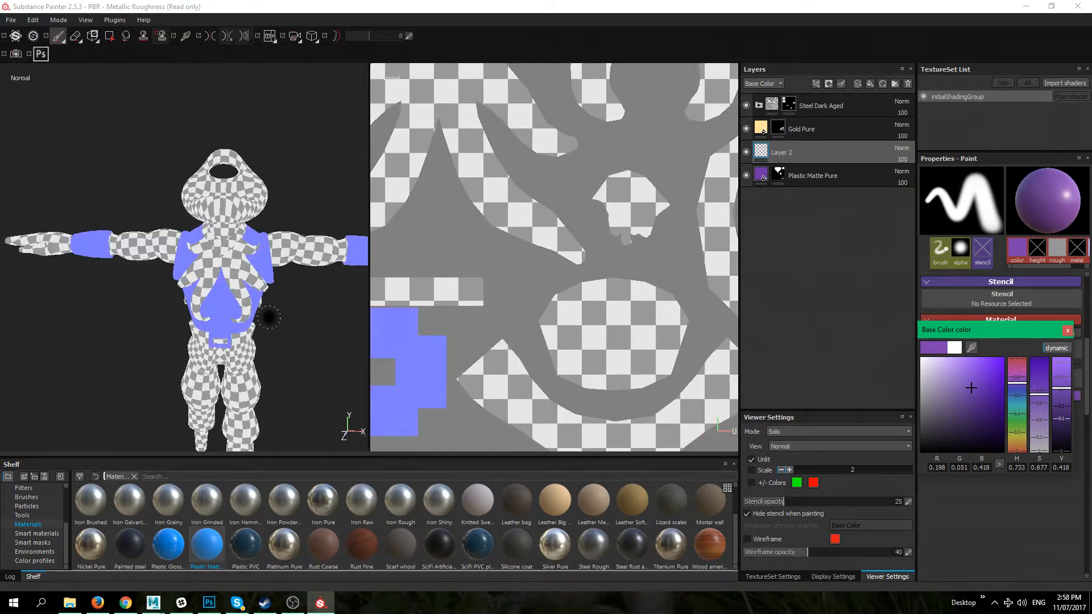
key("c")
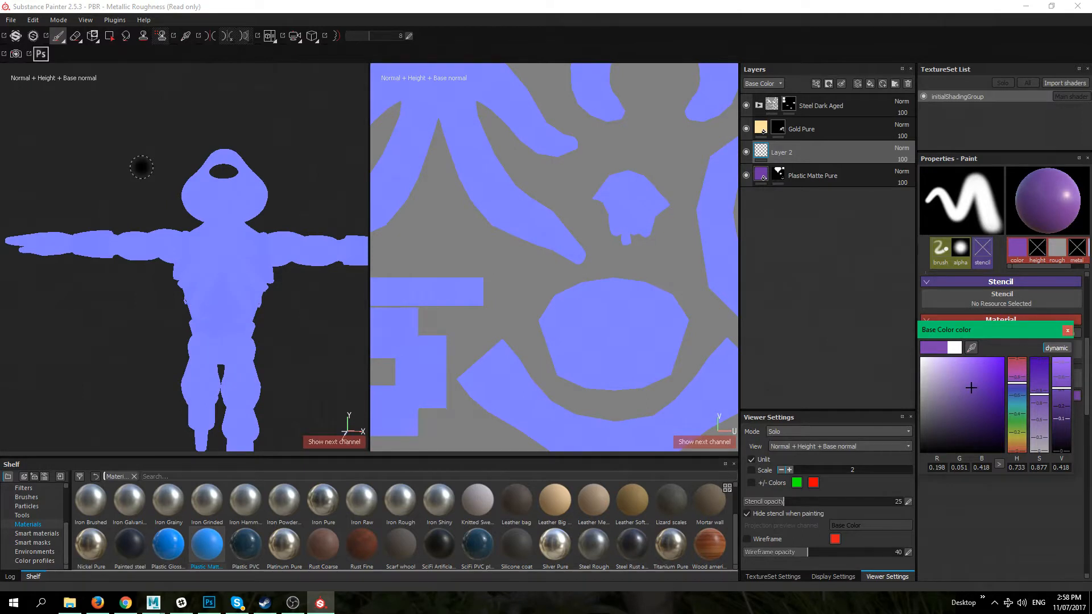
key("c")
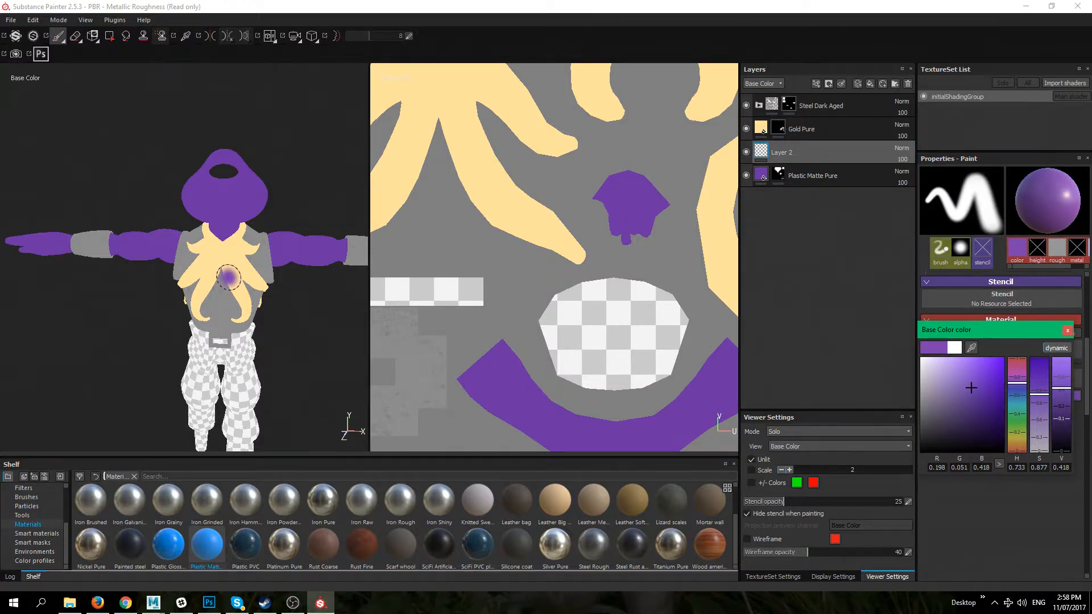
key("m")
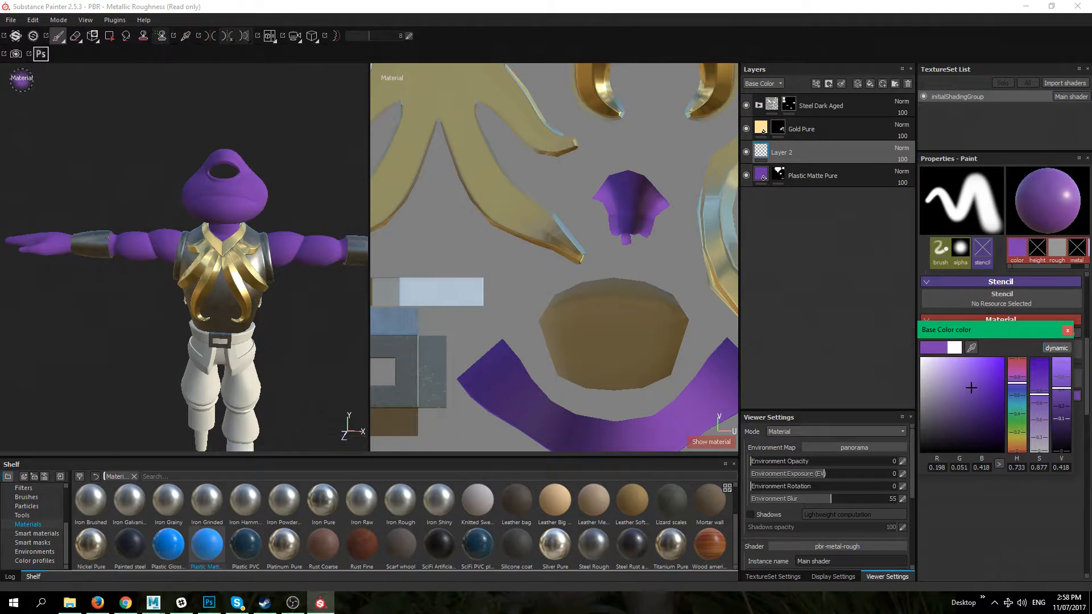
Sample the flat skin purple in the base color view and lighten it to R 0.236, G 0.053, B 0.493 for the brush
key("c")
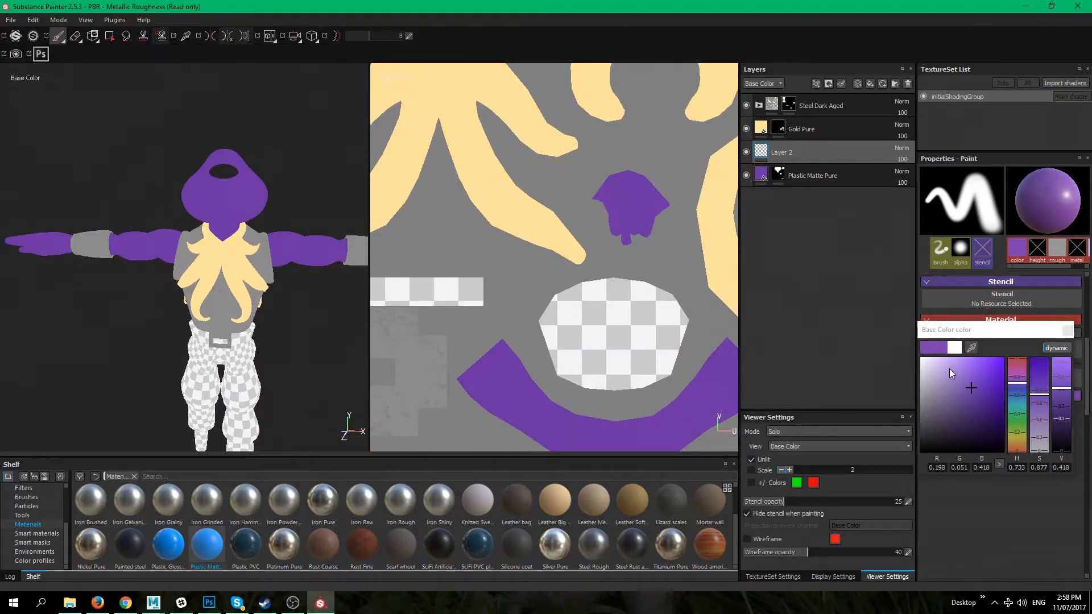
left_click(971, 348)
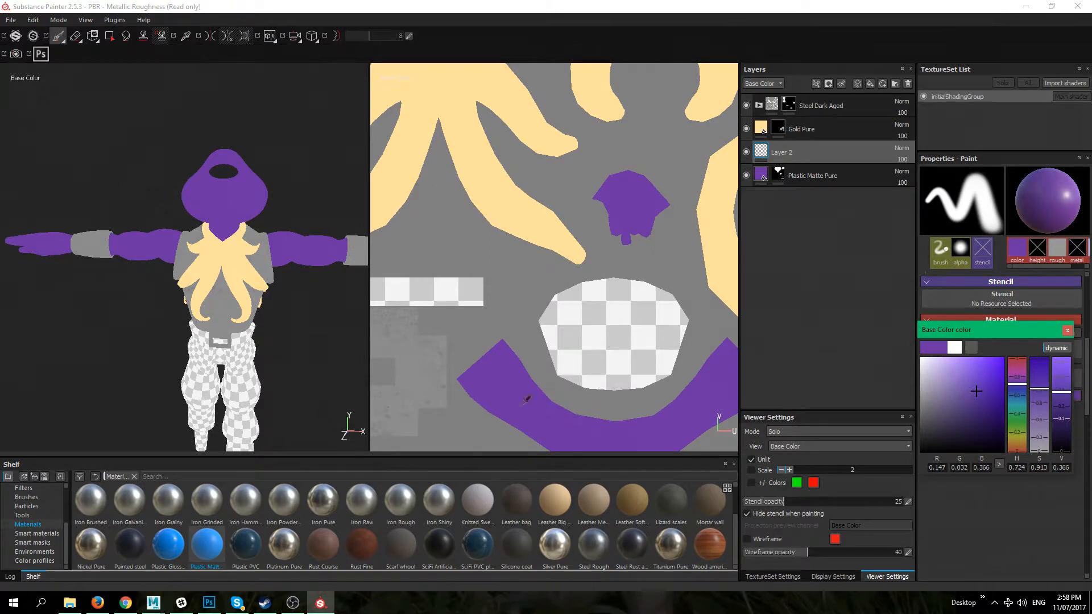
left_click(498, 377)
left_click_drag(979, 388, 974, 383)
left_click(1013, 383)
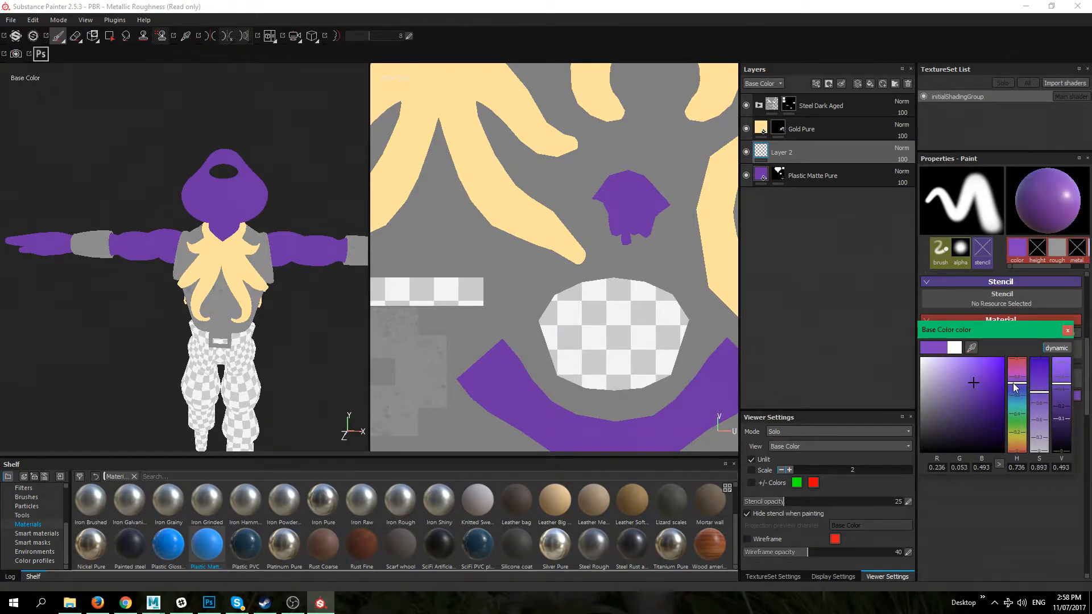
left_click(1067, 331)
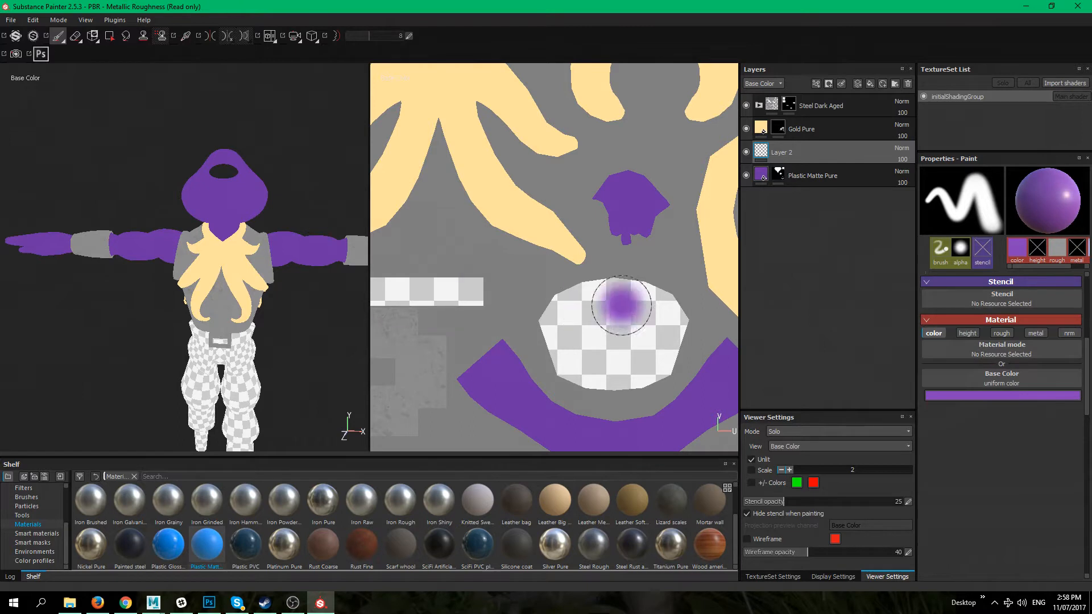
Choose the Default Soft brush from the shelf's brush collection for painting the skin
left_click_drag(176, 183, 203, 187, "alt")
scroll(199, 186, "up", 5)
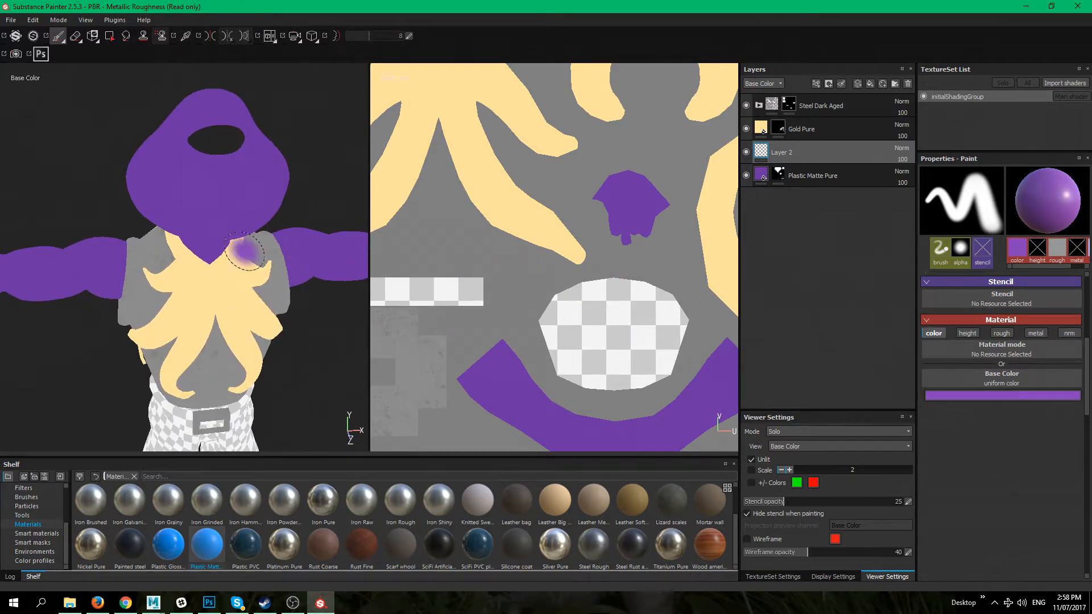
left_click(26, 498)
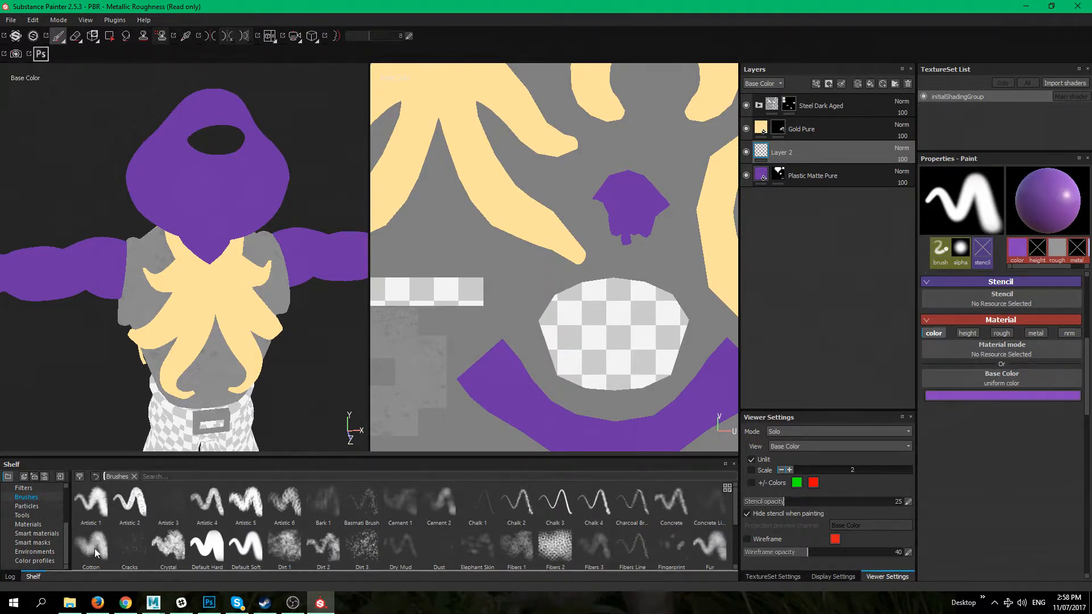
mouse_move(736, 504)
left_mouse_down()
mouse_move(735, 558)
mouse_move(747, 470)
left_mouse_up()
left_click(248, 550)
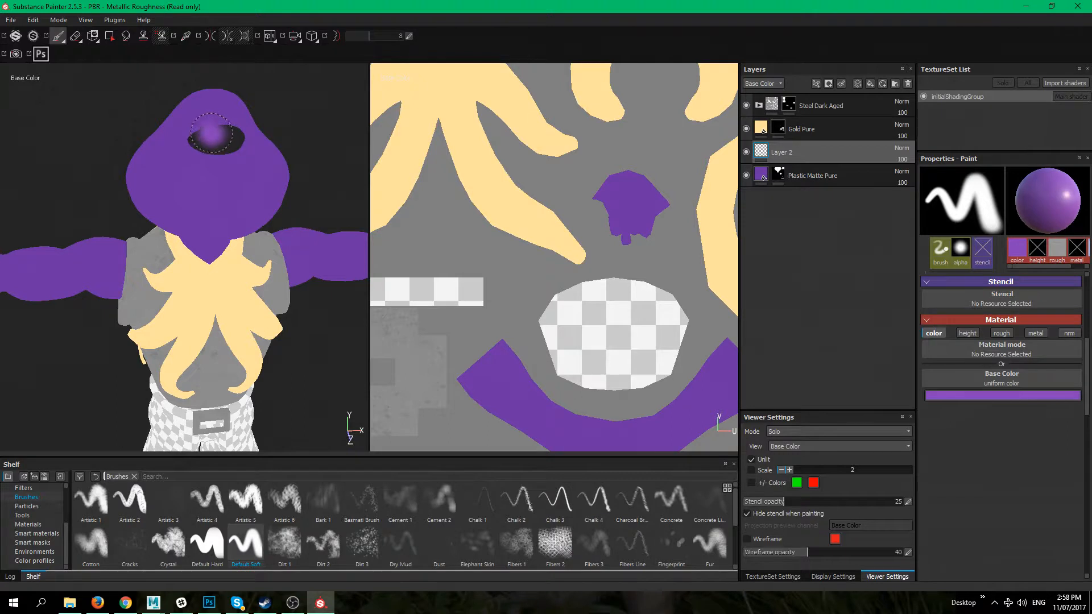
Enlarge the soft brush to a size of about 24.58
mouse_move(223, 187)
right_mouse_down("ctrl")
mouse_move(254, 188)
mouse_move(223, 193)
right_mouse_up("ctrl")
key("bracketright")
key("bracketright")
key("bracketright")
key("bracketright")
key("bracketright")
key("bracketright")
key("bracketright")
key("bracketright")
key("bracketright")
key("bracketright")
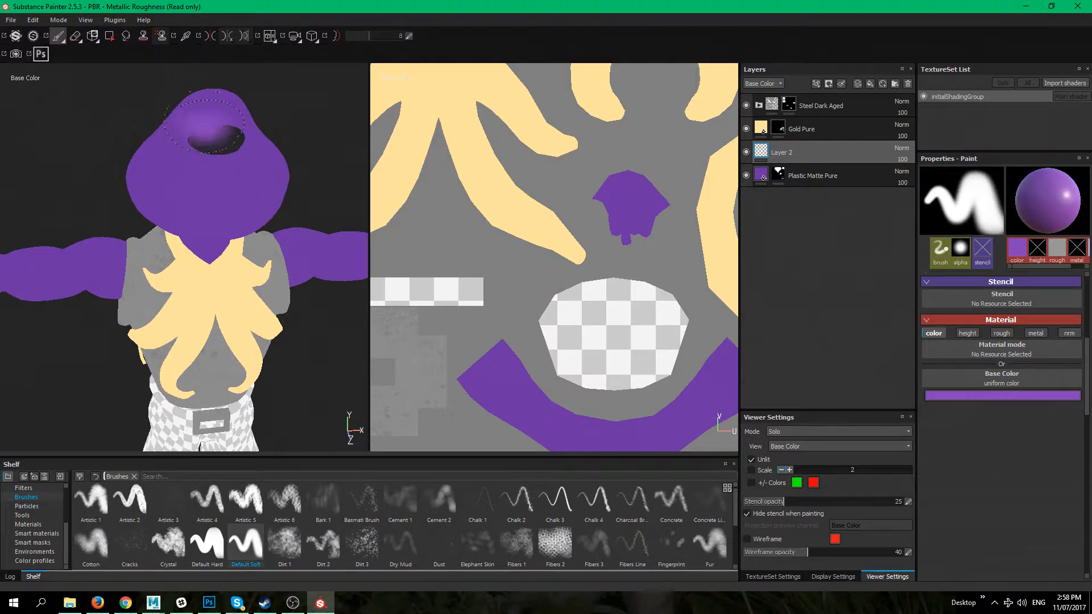
key("bracketleft")
key("bracketleft")
key("bracketleft")
key("bracketleft")
key("bracketleft")
key("bracketleft")
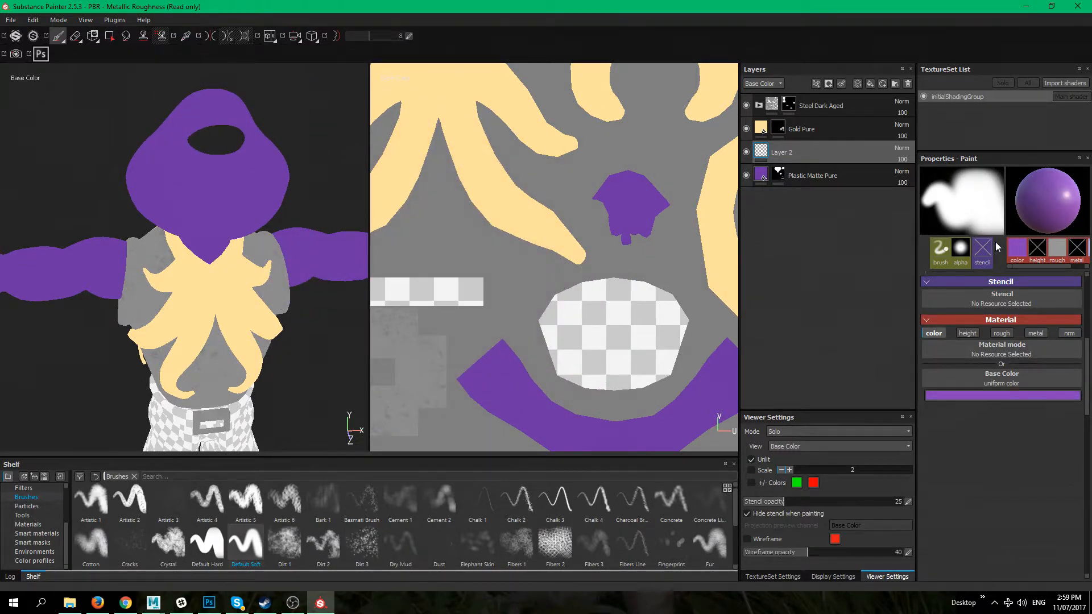
Soften the brush by setting flow to 16, stroke opacity to 47 and spacing to 10
scroll(979, 302, "up", 5)
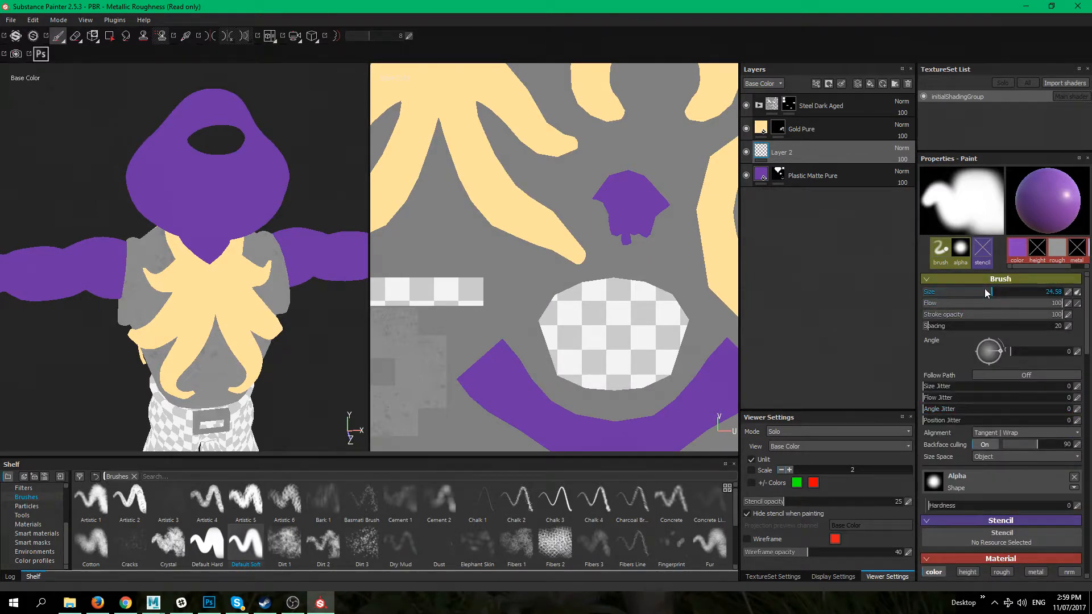
mouse_move(1039, 305)
left_mouse_down()
mouse_move(921, 305)
mouse_move(988, 314)
left_mouse_up()
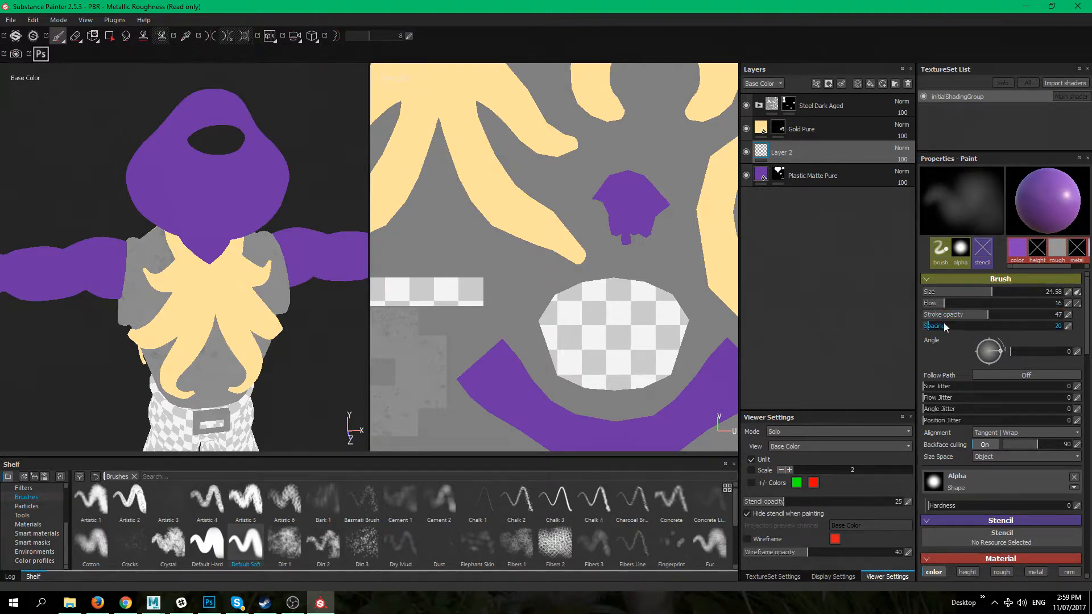
mouse_move(926, 328)
left_mouse_down()
mouse_move(987, 326)
mouse_move(925, 326)
left_mouse_up()
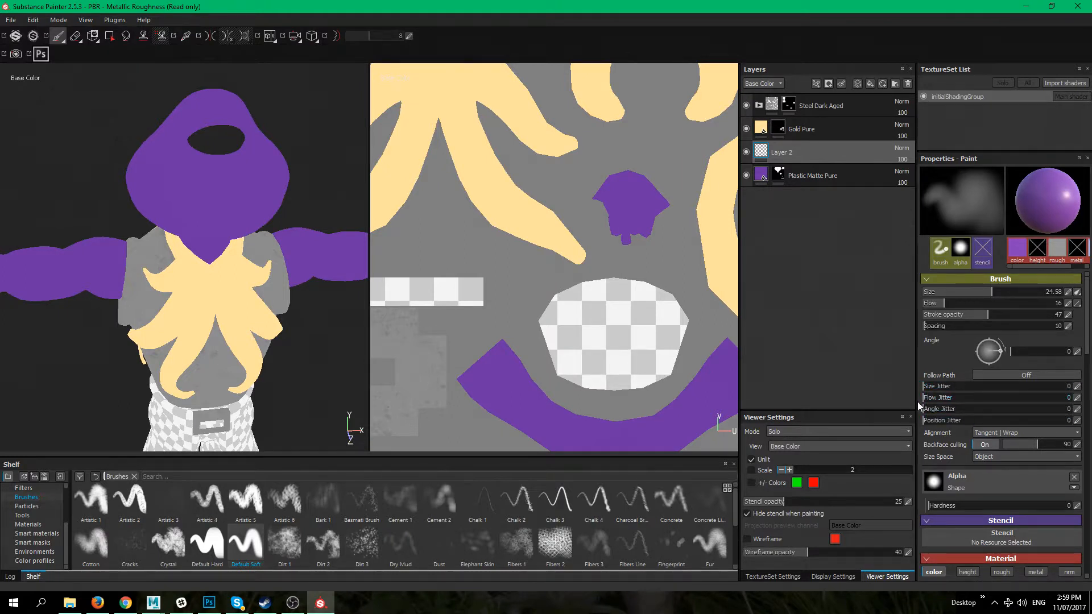
scroll(968, 323, "down", 2)
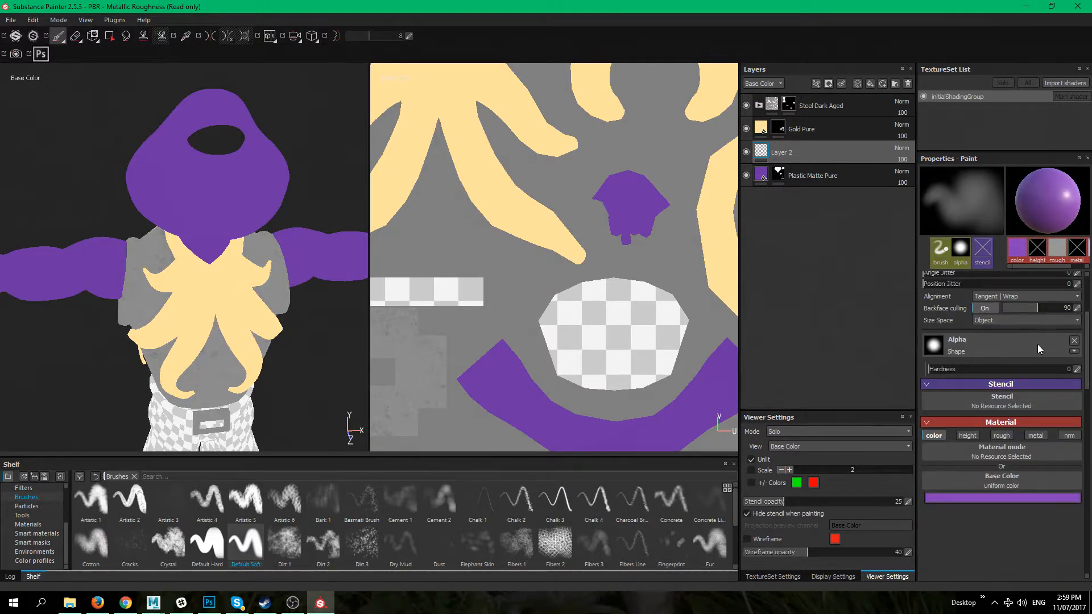
scroll(1024, 375, "down", 1)
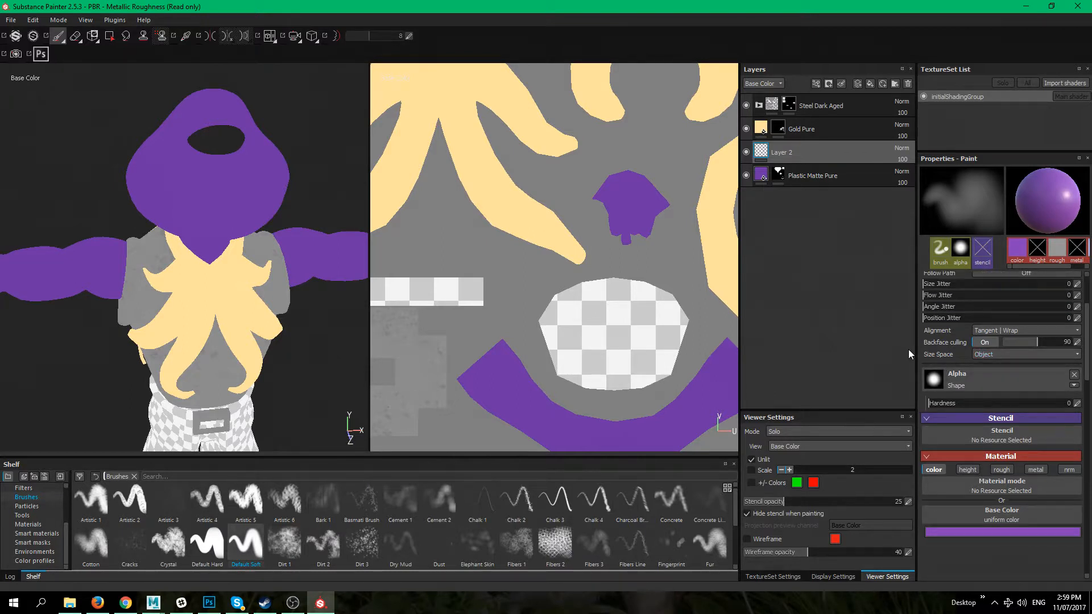
Paint soft lighter purple over the top of the character's head on Layer 2
left_click_drag(213, 312, 200, 364, "alt")
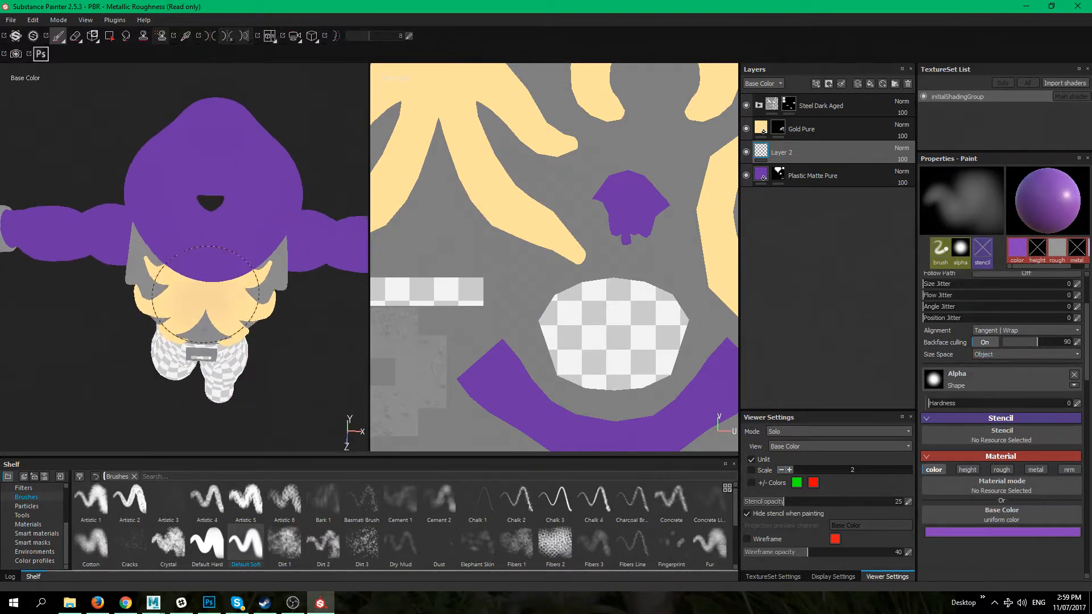
middle_click_drag(196, 311, 198, 398, "alt")
left_click_drag(198, 393, 251, 253, "alt")
mouse_move(176, 250)
left_mouse_down("alt")
mouse_move(107, 238)
mouse_move(181, 253)
left_mouse_up("alt")
left_click_drag(216, 202, 188, 227, "alt")
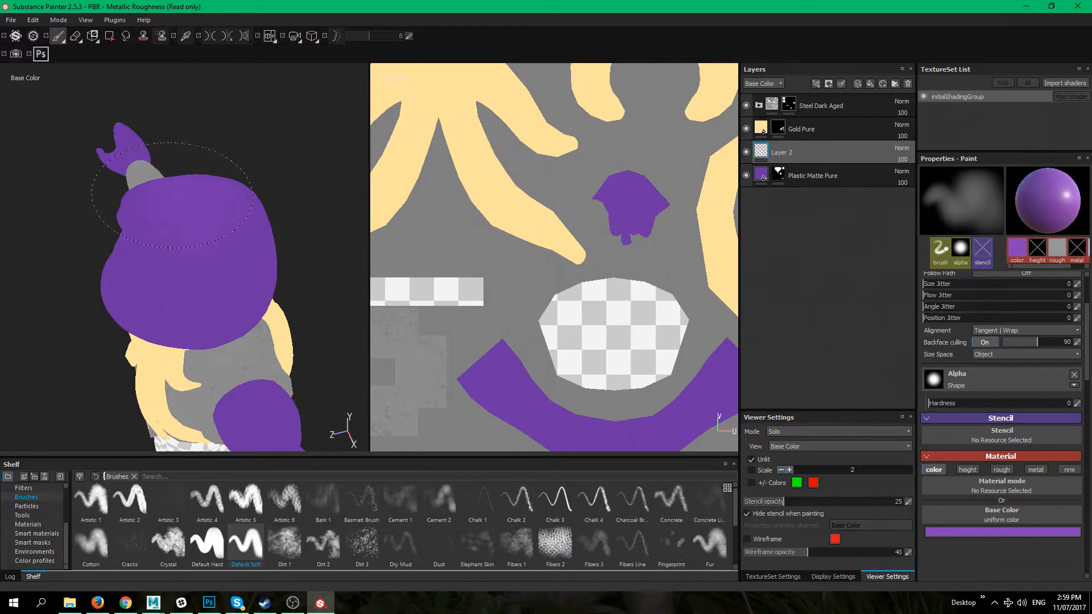
left_click_drag(181, 188, 158, 208, "alt")
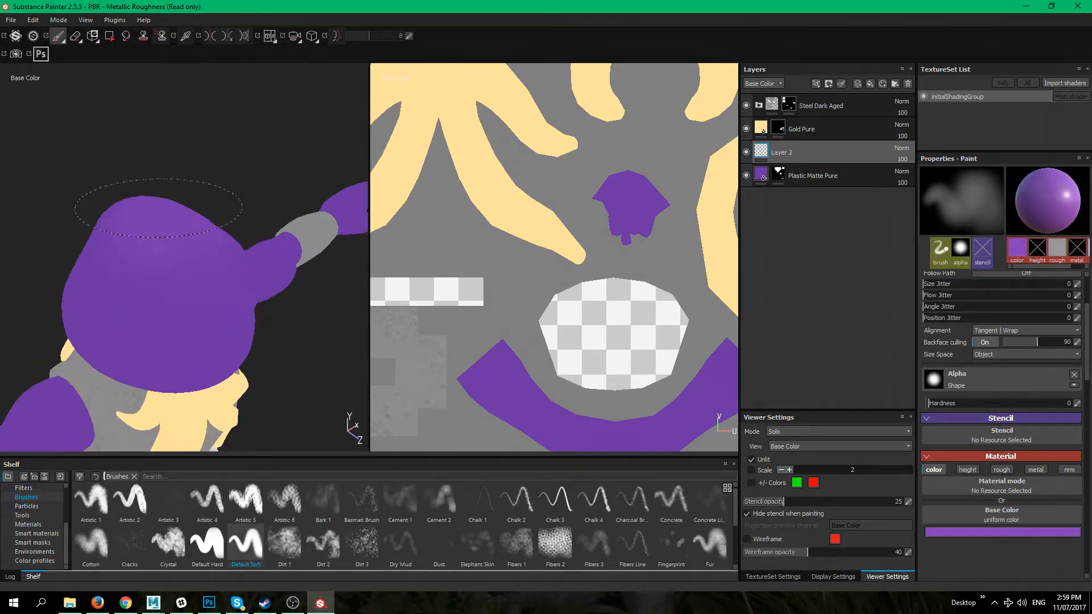
mouse_move(164, 234)
left_mouse_down("alt")
mouse_move(213, 281)
mouse_move(158, 279)
mouse_move(159, 221)
left_mouse_up("alt")
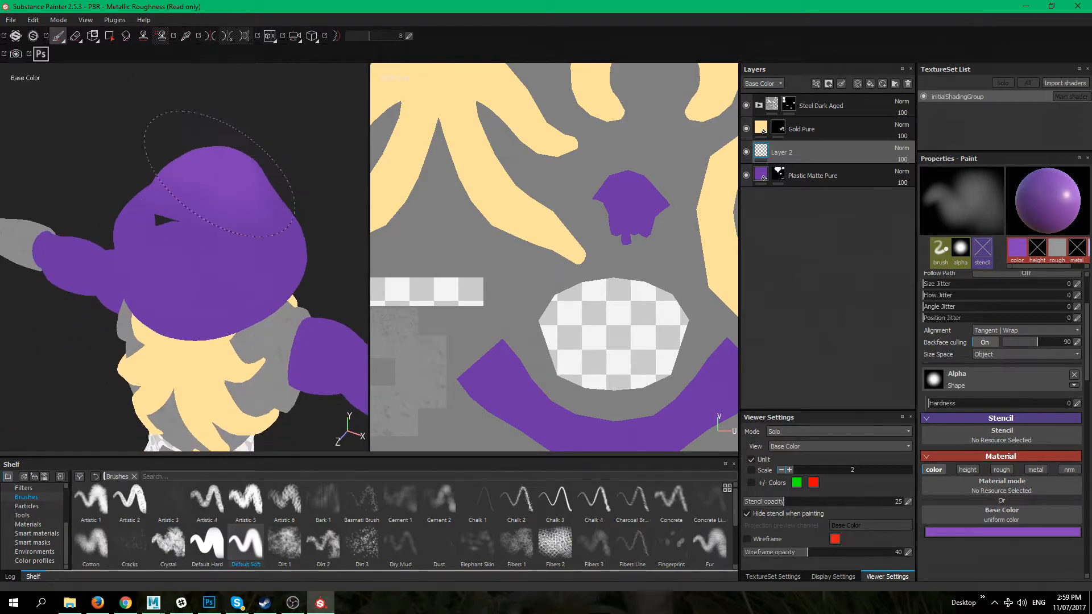
Paint soft lighter purple over the upper surfaces of both of the character's arms
mouse_move(190, 165)
left_mouse_down("alt")
mouse_move(247, 156)
mouse_move(237, 174)
mouse_move(107, 248)
mouse_move(247, 286)
left_mouse_up("alt")
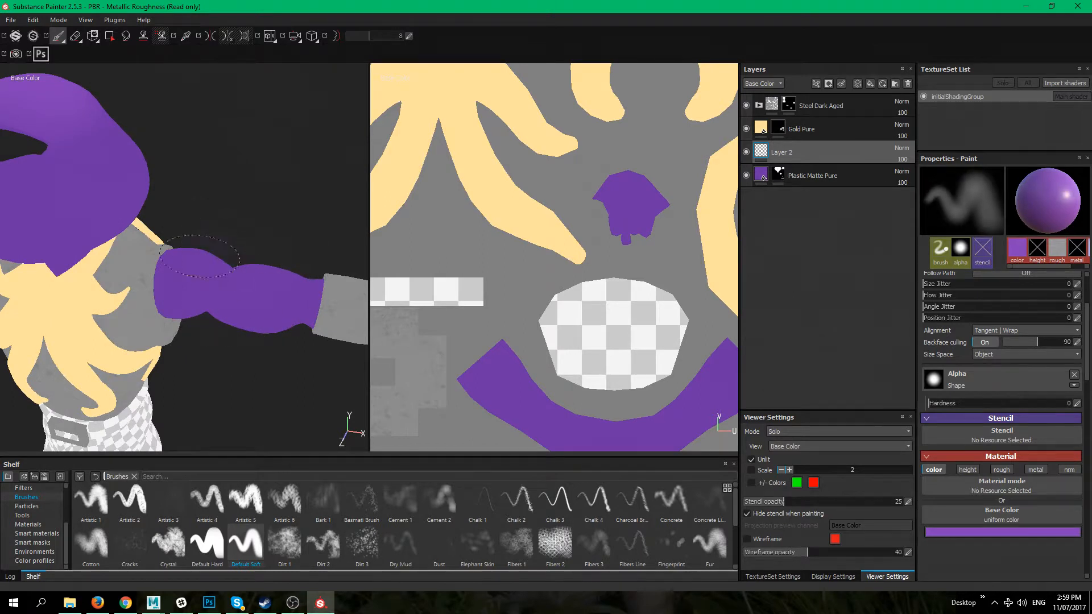
left_click_drag(227, 208, 186, 214, "alt")
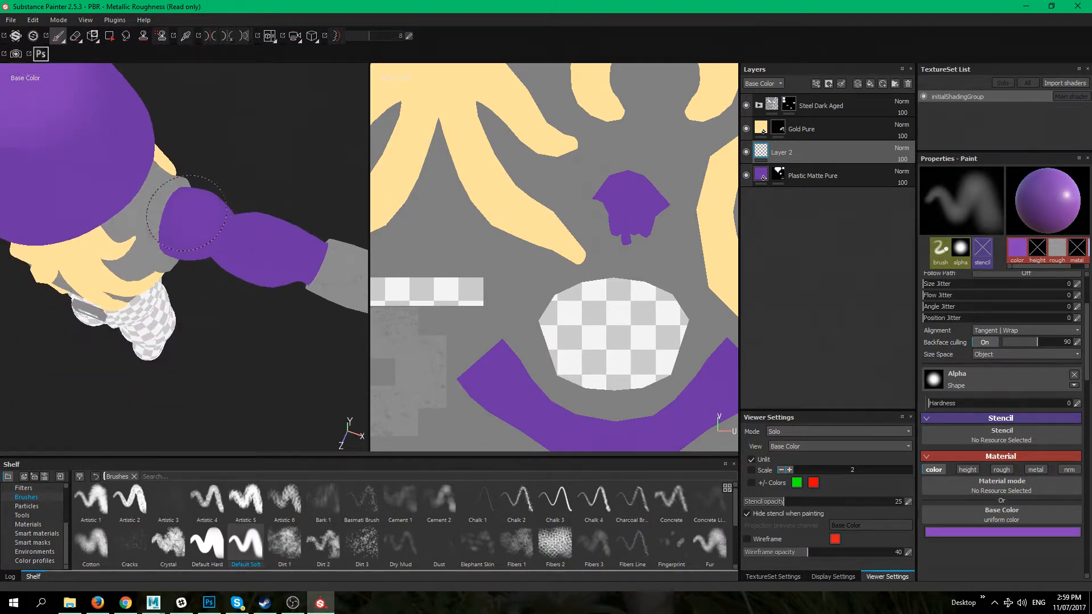
left_click_drag(194, 211, 177, 253, "alt")
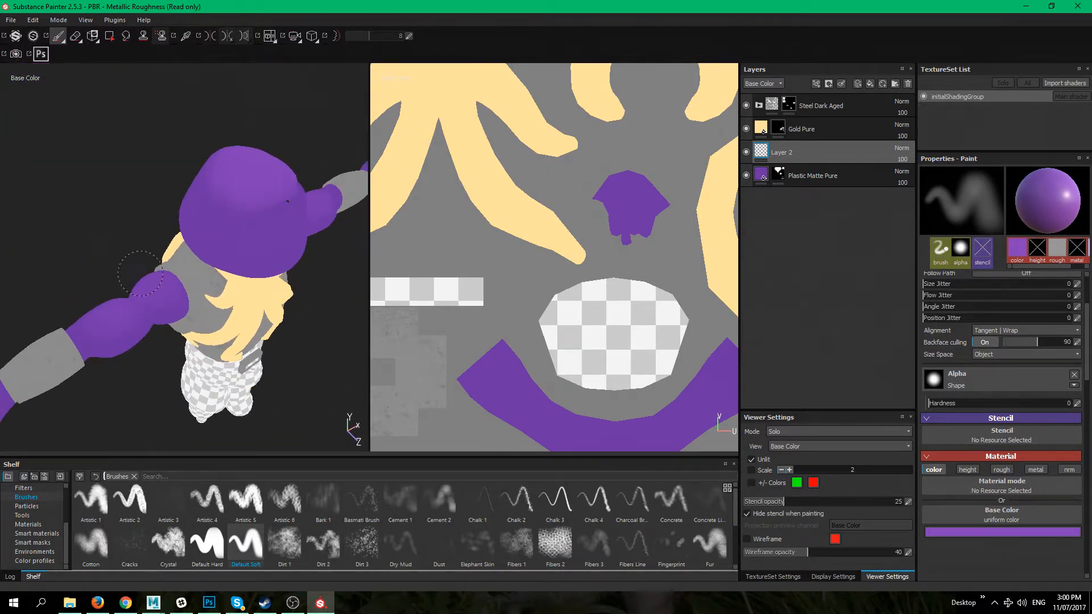
left_click_drag(112, 303, 199, 232, "alt")
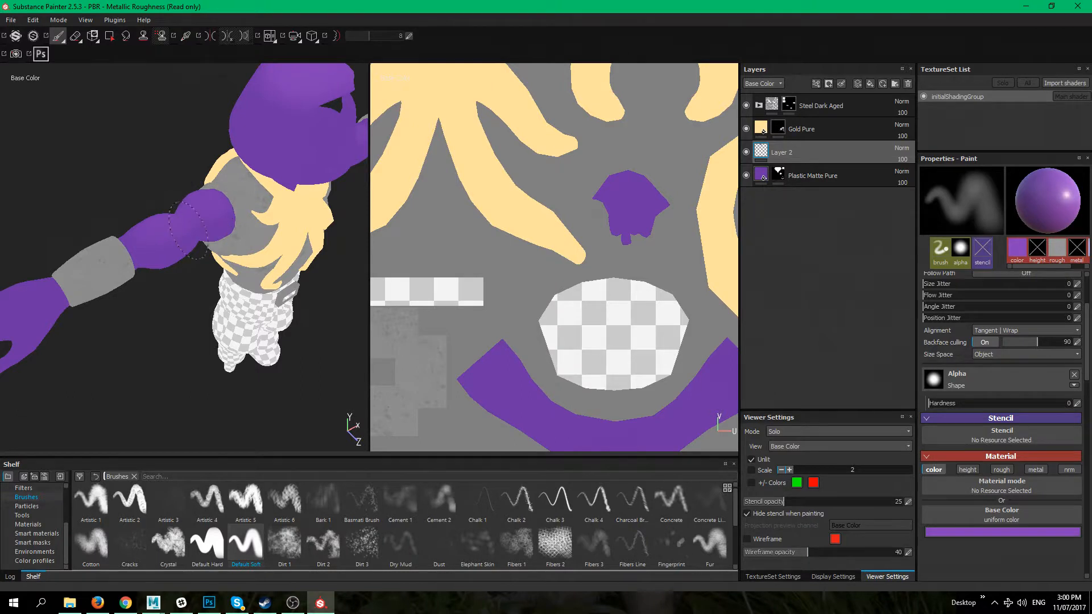
left_click_drag(172, 302, 319, 248, "alt")
left_click_drag(278, 214, 307, 188, "alt")
middle_click_drag(80, 386, 168, 333, "alt")
left_click_drag(168, 334, 181, 311, "alt")
middle_click_drag(181, 311, 162, 350, "alt")
left_click_drag(132, 255, 93, 291, "alt")
left_click_drag(255, 231, 227, 182, "alt")
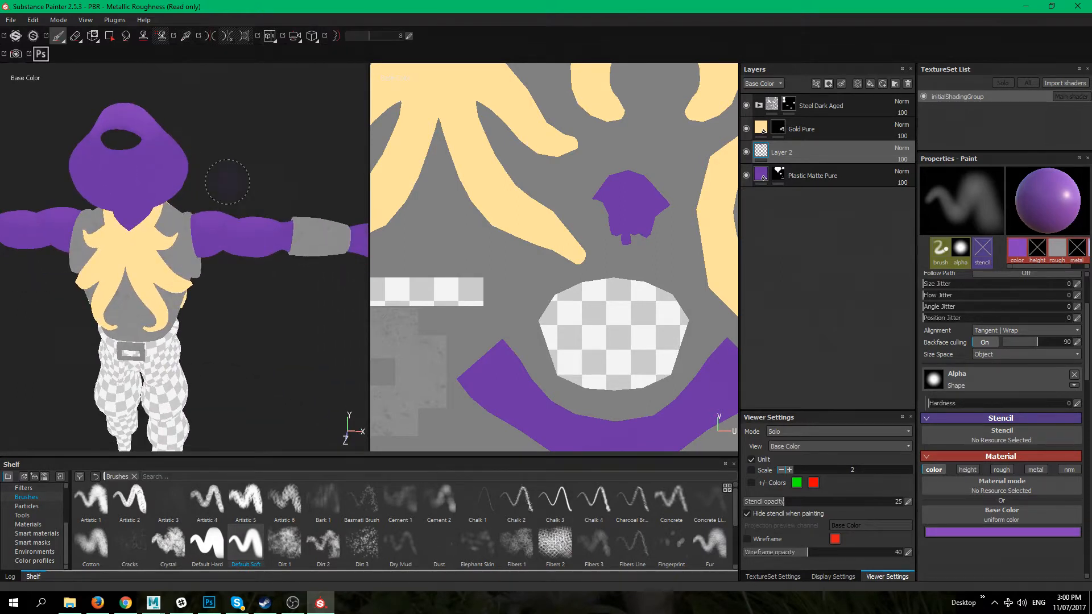
Turn on symmetry so brush strokes are mirrored across the character
middle_click_drag(229, 217, 128, 188, "alt")
left_click_drag(228, 242, 232, 258, "alt")
middle_click_drag(114, 171, 220, 172, "alt")
left_click_drag(157, 128, 217, 85, "alt")
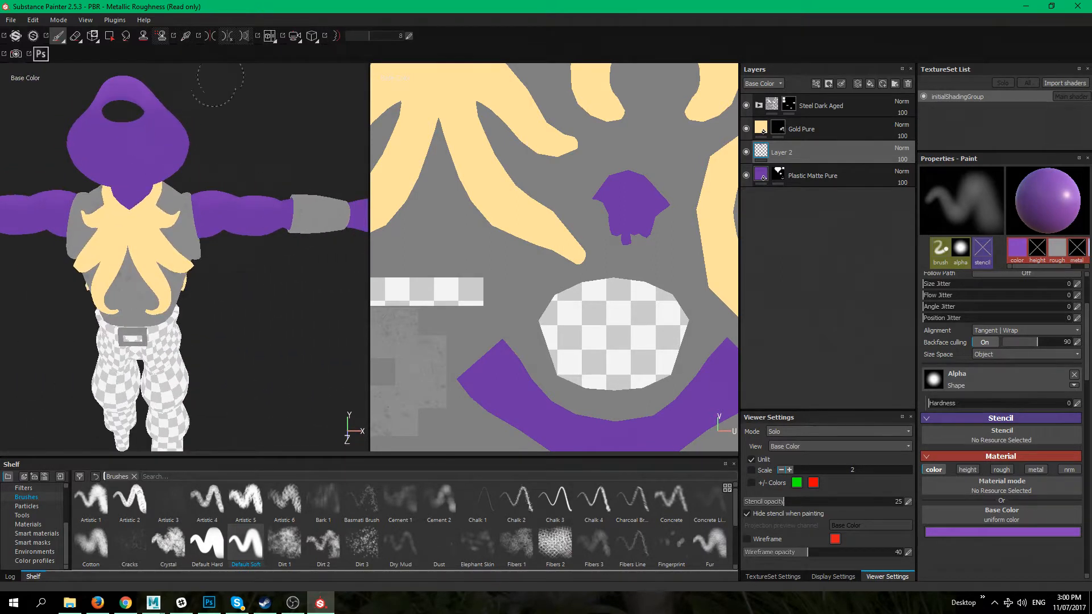
left_click(213, 37)
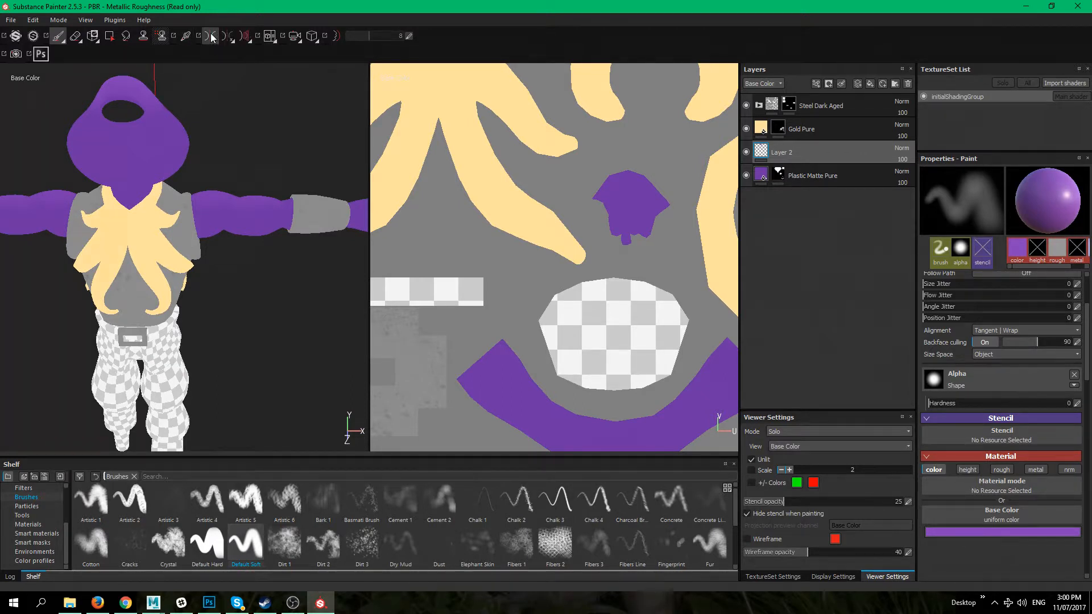
right_click_drag(245, 144, 202, 142, "alt")
mouse_move(203, 142)
left_mouse_down("alt")
mouse_move(179, 134)
mouse_move(212, 127)
mouse_move(139, 176)
mouse_move(302, 181)
mouse_move(268, 168)
mouse_move(273, 185)
mouse_move(216, 194)
mouse_move(231, 219)
mouse_move(151, 171)
mouse_move(251, 231)
mouse_move(236, 203)
mouse_move(196, 219)
left_mouse_up("alt")
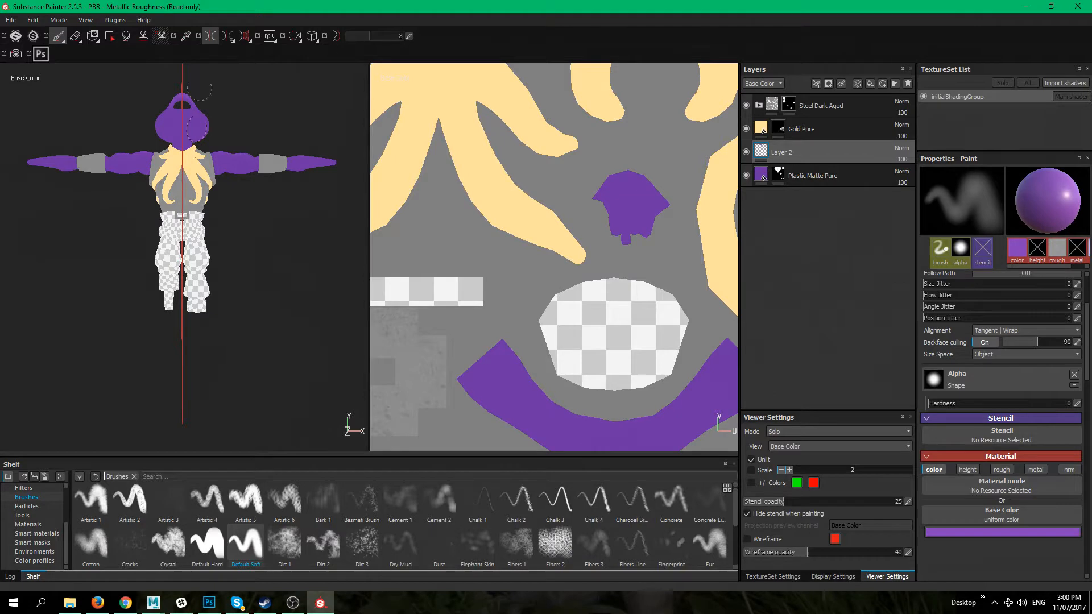
Try the Mirror Y and Mirror Z symmetry planes and set the symmetry back to Mirror X
left_click(234, 42)
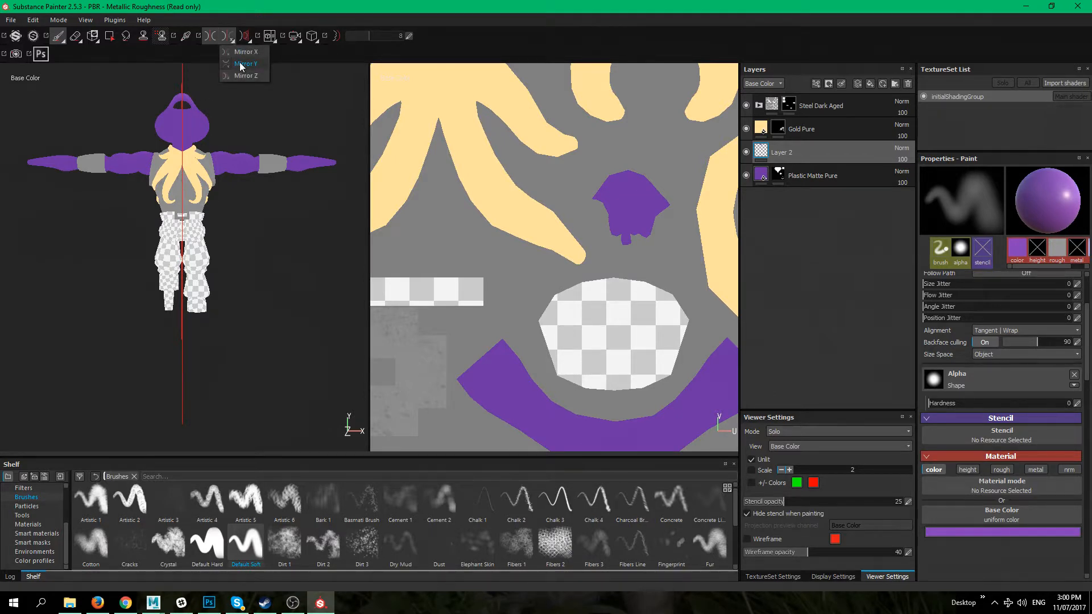
left_click(240, 64)
left_click(232, 42)
left_click(235, 75)
left_click(232, 41)
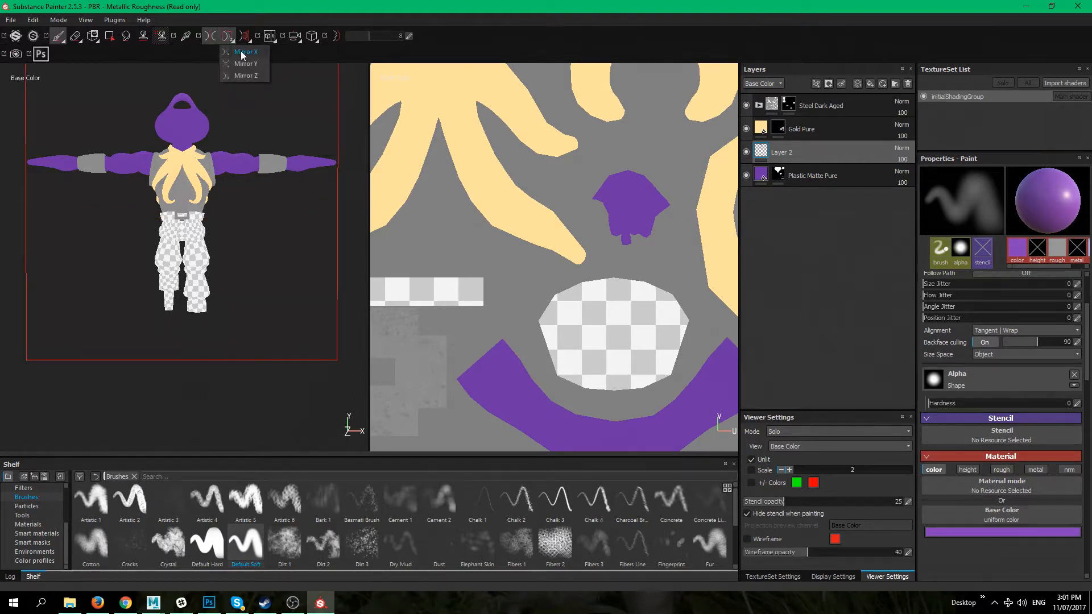
left_click(241, 52)
Paint mirrored lighter purple highlights on both sides of the character's head
right_click_drag(246, 233, 215, 171, "alt")
middle_click_drag(215, 171, 200, 371, "alt")
right_click_drag(200, 370, 122, 236, "alt")
middle_click_drag(122, 236, 155, 277, "alt")
right_click_drag(155, 278, 207, 327, "alt")
middle_click_drag(208, 327, 196, 281, "alt")
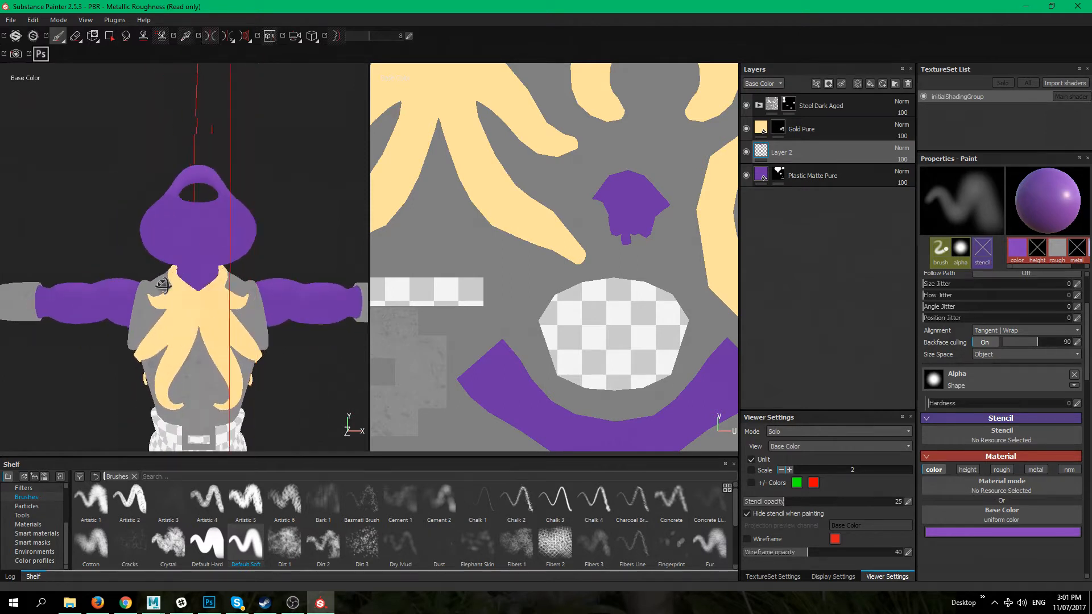
left_click_drag(196, 280, 173, 272, "alt")
mouse_move(237, 237)
left_mouse_down("alt")
mouse_move(254, 244)
mouse_move(221, 251)
mouse_move(222, 230)
left_mouse_up("alt")
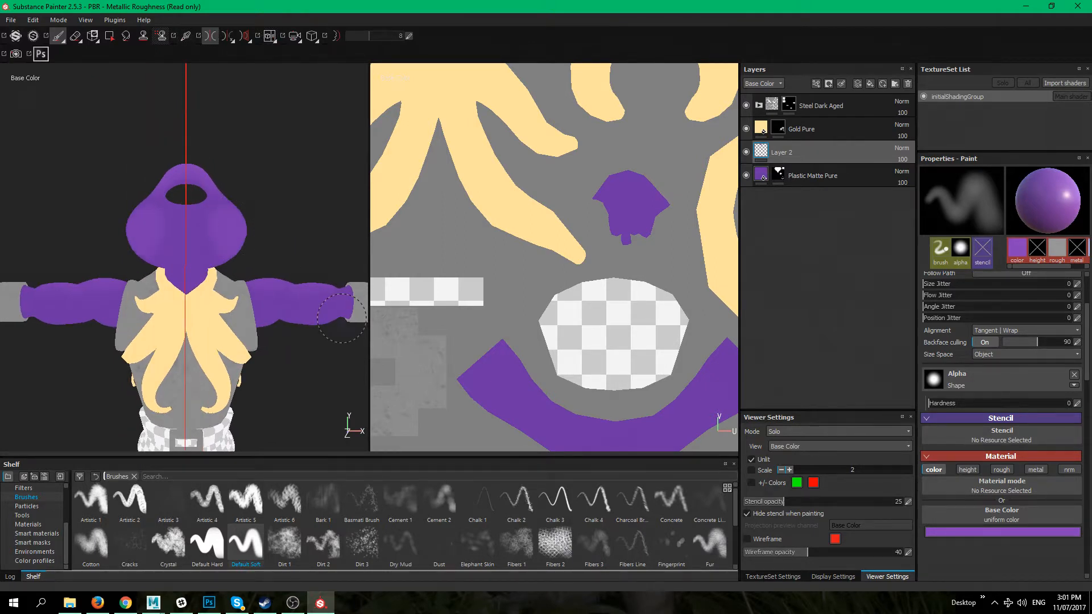
Paint mirrored lighter purple over the tops of the arms and hands
left_click_drag(249, 283, 125, 408, "alt")
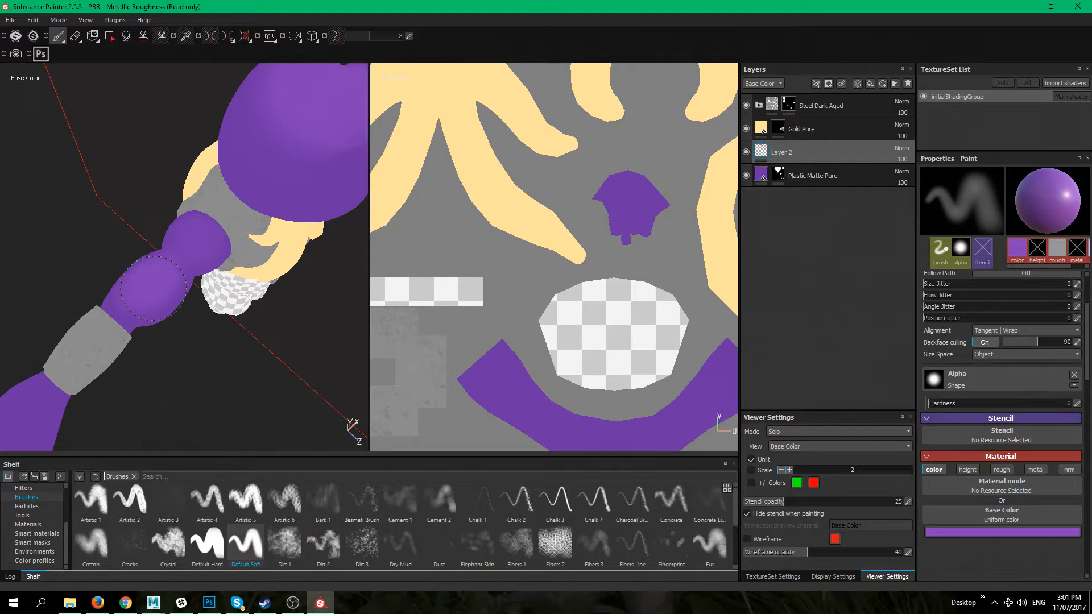
middle_click_drag(152, 288, 223, 210, "alt")
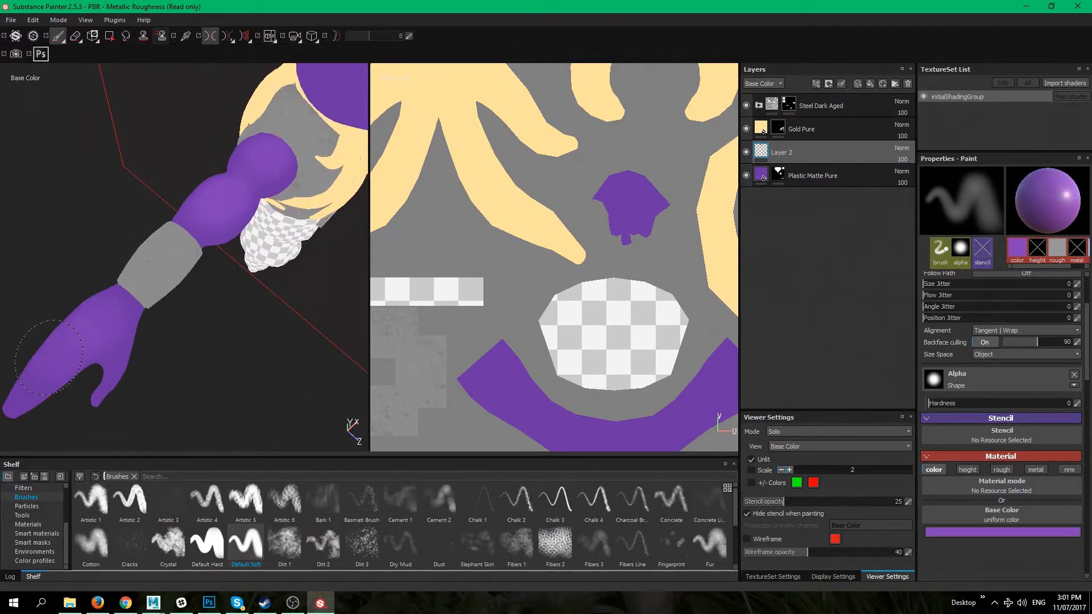
middle_click_drag(97, 318, 91, 296, "alt")
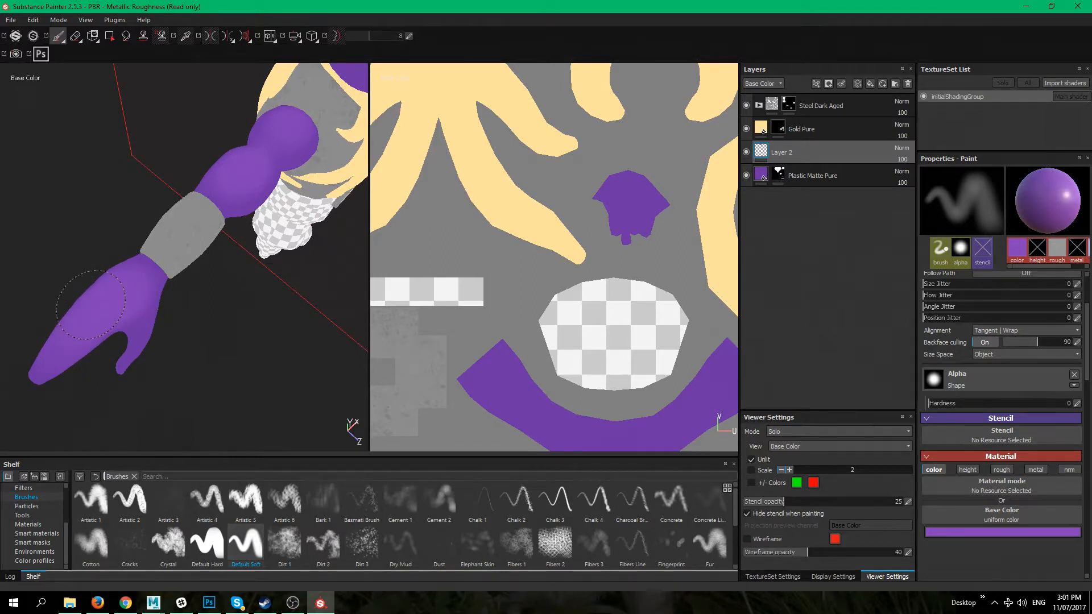
middle_click_drag(193, 256, 139, 353, "alt")
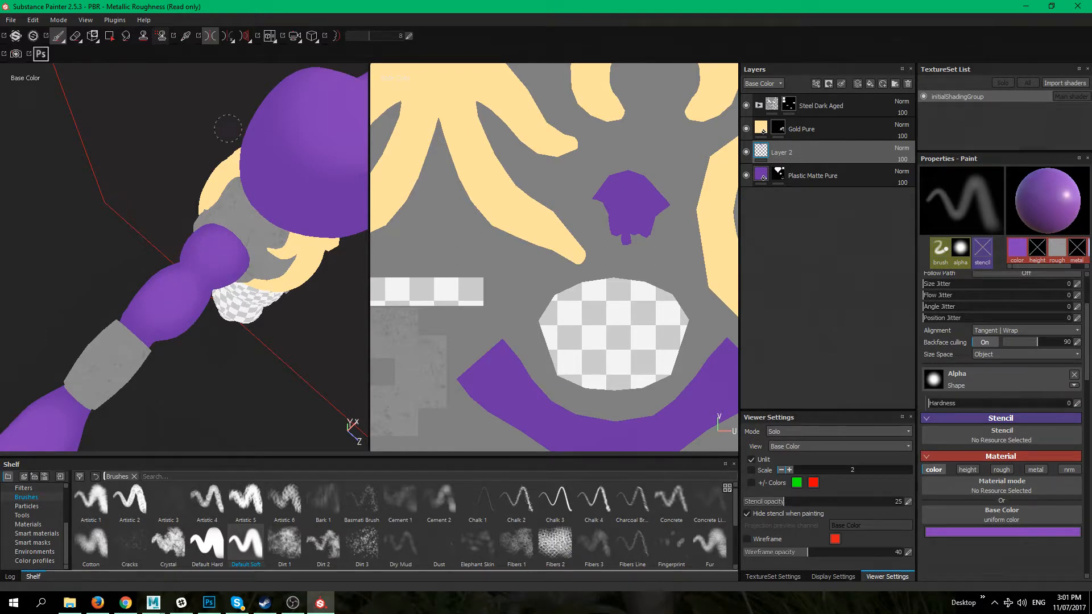
Erase the lighter purple along the crease between the two muscle bulges of the arm with the Eraser
left_click(76, 36)
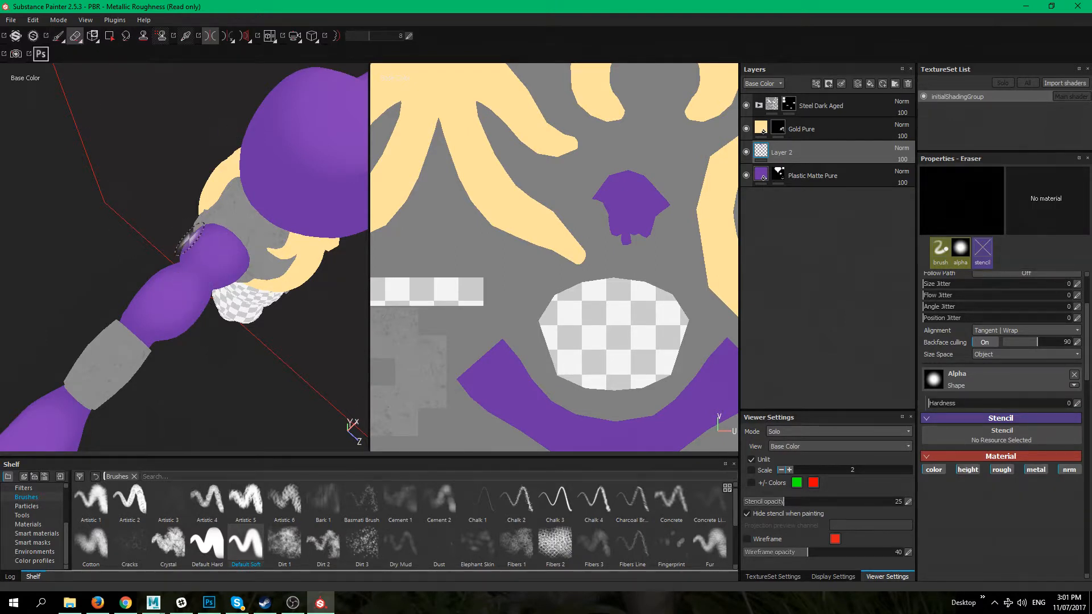
mouse_move(237, 378)
left_mouse_down("alt")
mouse_move(152, 183)
mouse_move(136, 247)
mouse_move(205, 275)
mouse_move(166, 371)
mouse_move(199, 356)
left_mouse_up("alt")
right_click_drag(199, 356, 66, 374, "alt")
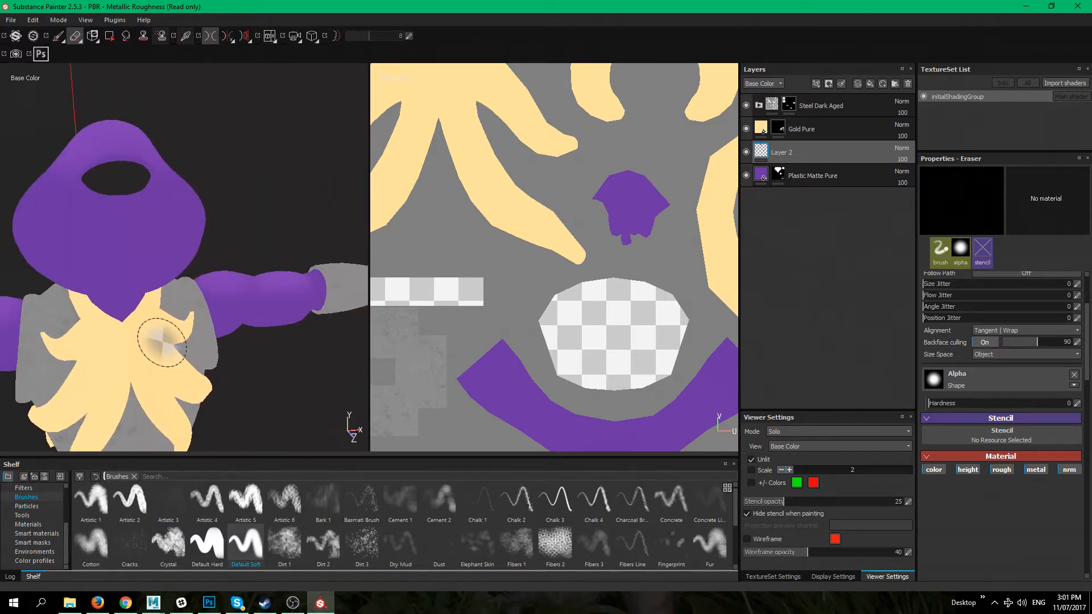
right_click_drag(268, 375, 207, 381, "alt")
mouse_move(208, 380)
left_mouse_down("alt")
mouse_move(246, 267)
mouse_move(237, 378)
mouse_move(199, 319)
mouse_move(317, 302)
mouse_move(225, 391)
mouse_move(239, 398)
left_mouse_up("alt")
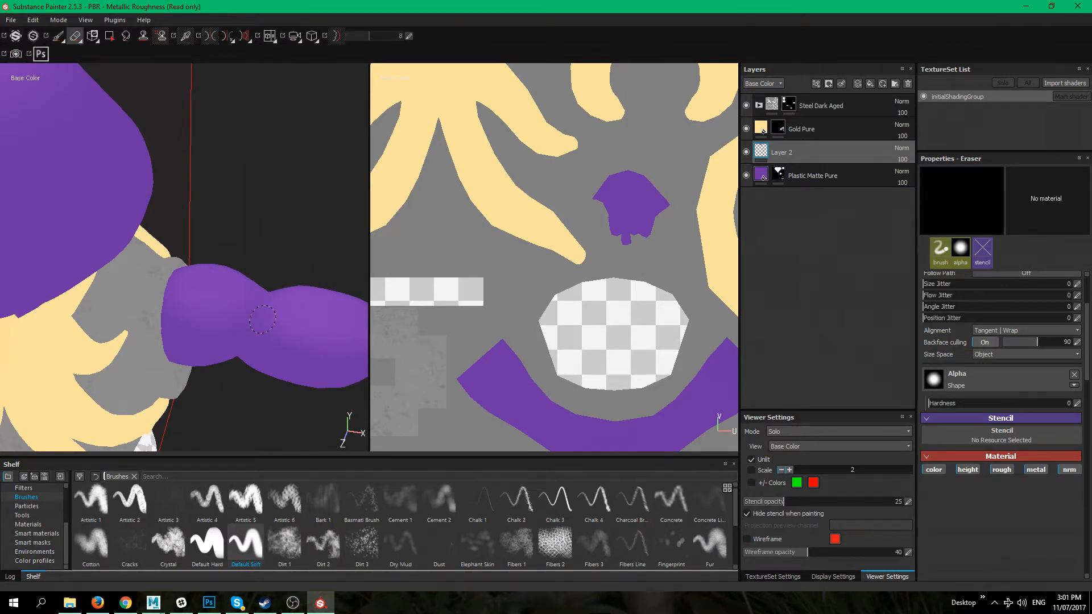
left_click_drag(252, 334, 248, 331)
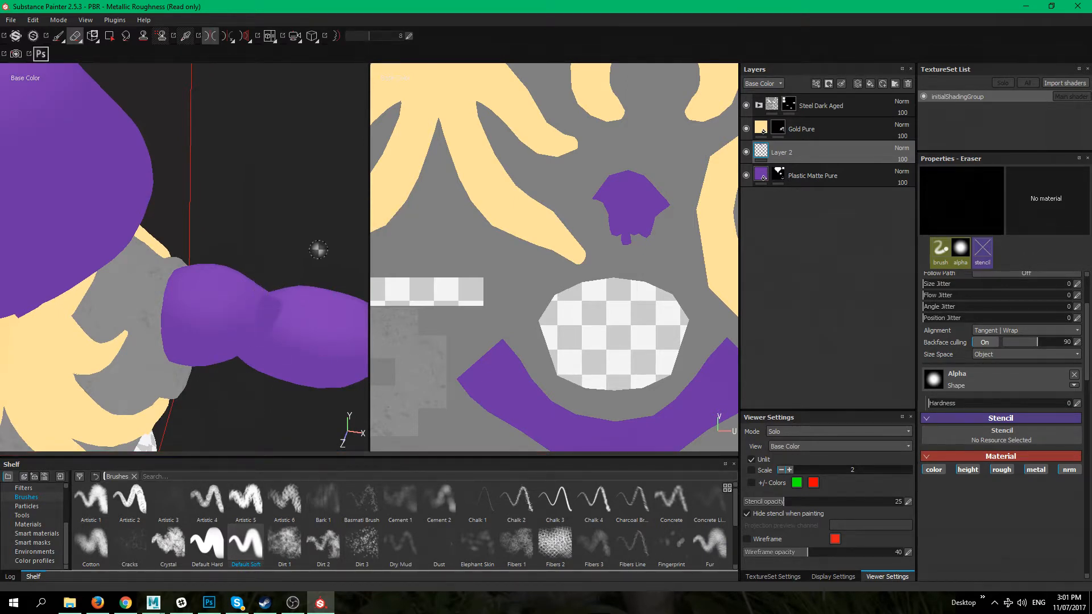
left_click_drag(318, 250, 265, 263, "alt")
key("f")
right_click_drag(171, 318, 213, 333, "alt")
left_click_drag(199, 318, 57, 364, "alt")
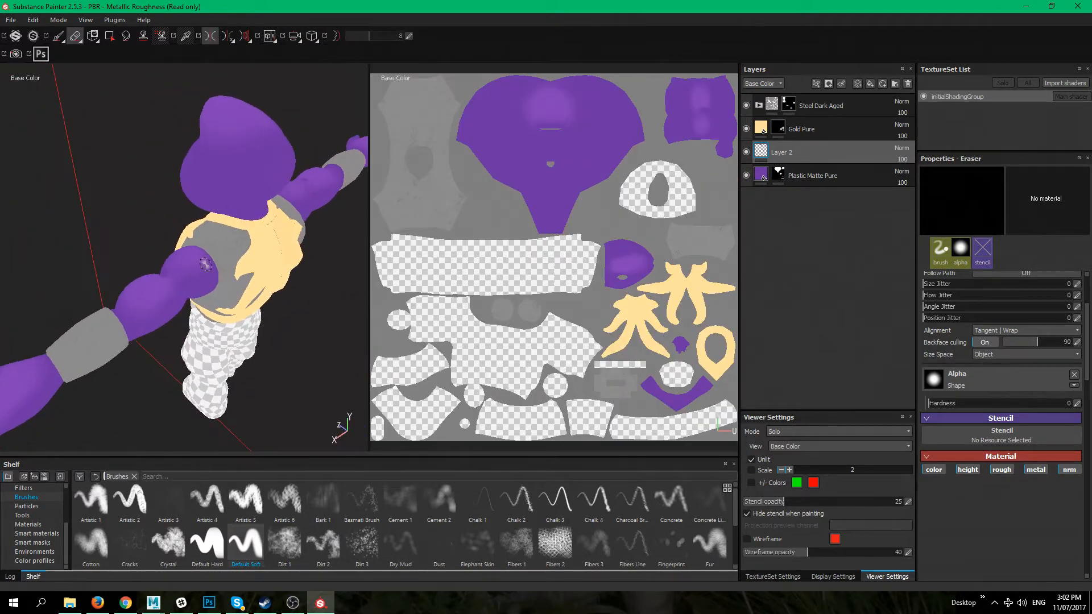
Examine the lighter purple shading on the arms, head and torso from several angles
right_click_drag(205, 264, 216, 305, "alt")
middle_click_drag(217, 305, 227, 258, "alt")
left_click_drag(227, 259, 237, 330, "alt")
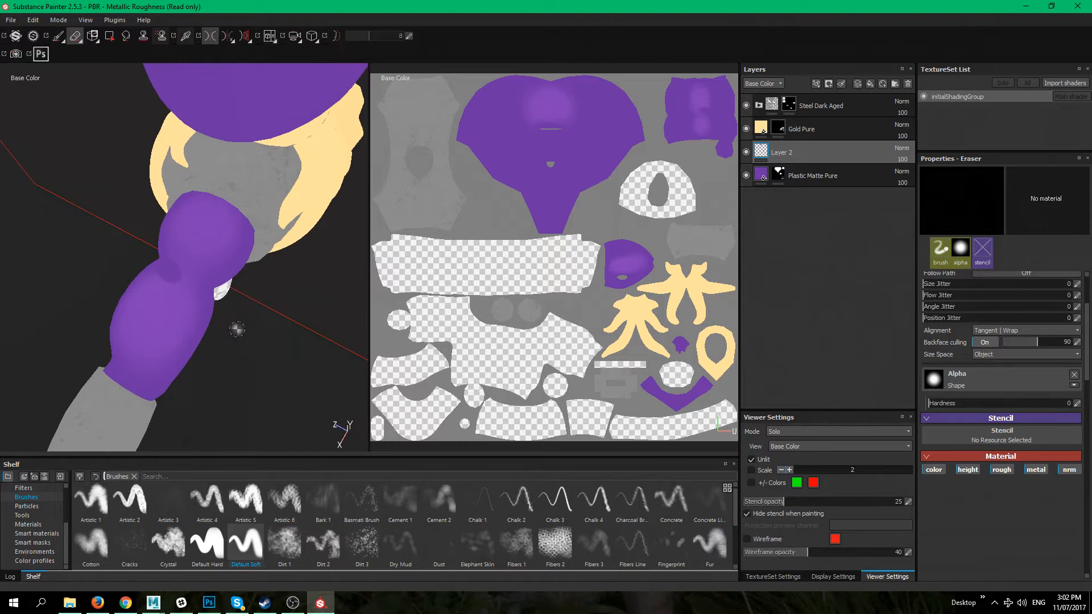
left_click_drag(238, 263, 410, 261, "alt")
left_click_drag(395, 211, 219, 274, "alt")
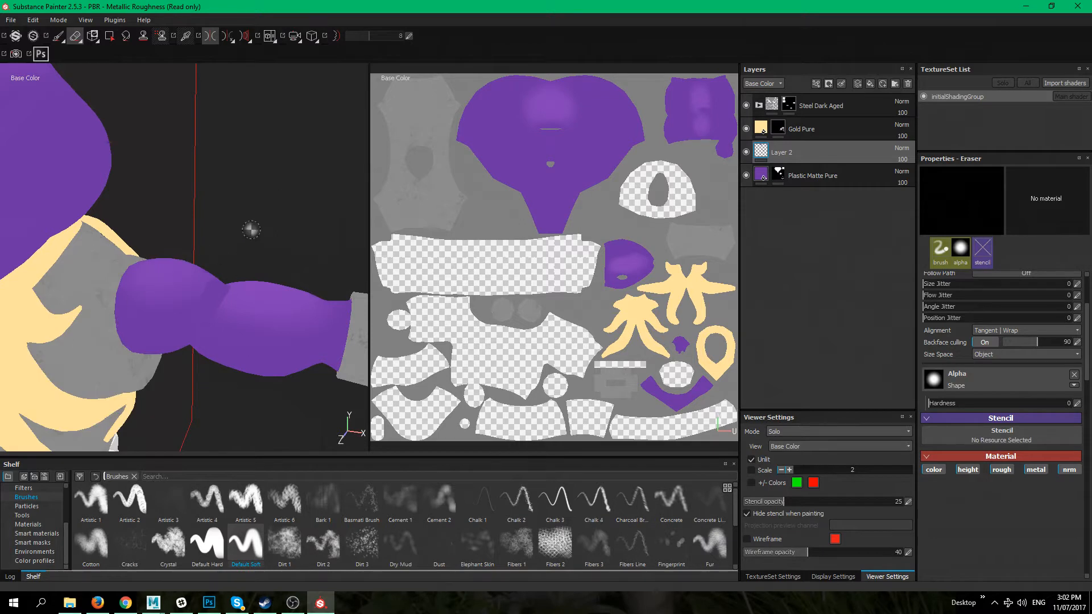
right_click_drag(258, 280, 193, 302, "alt")
middle_click_drag(194, 302, 344, 223, "alt")
left_click_drag(117, 312, 250, 332, "alt")
middle_click_drag(211, 335, 46, 353, "alt")
left_click_drag(46, 353, 139, 303, "alt")
middle_click_drag(139, 304, 181, 398, "alt")
right_click_drag(181, 398, 208, 364, "alt")
left_click_drag(208, 364, 250, 367, "alt")
left_click_drag(219, 269, 200, 303, "alt")
middle_click_drag(200, 303, 198, 337, "alt")
Inspect the character in the Height channel view
key("c")
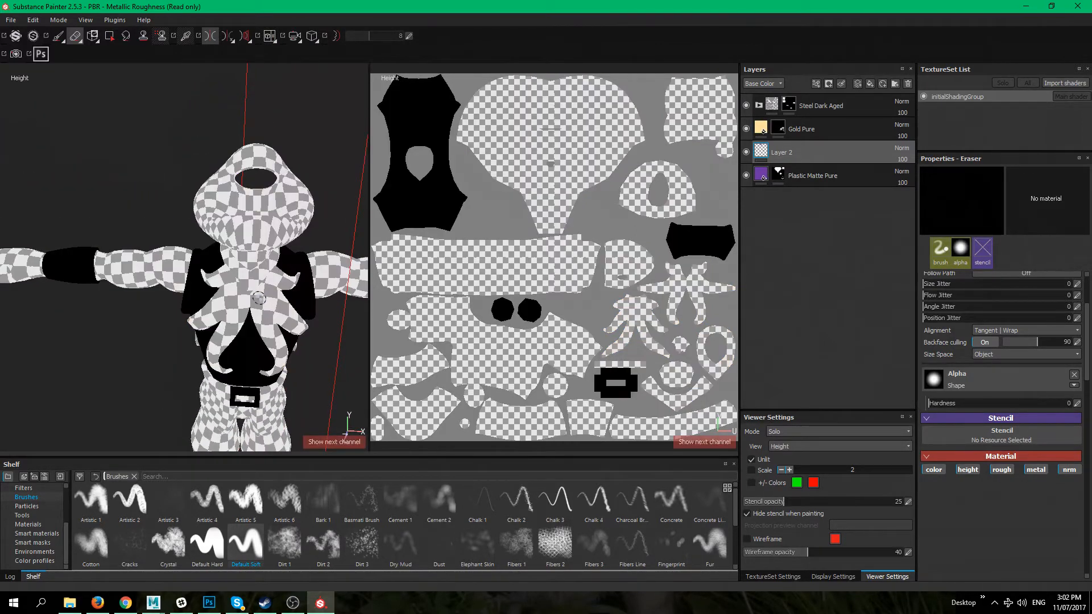
mouse_move(177, 312)
left_mouse_down("alt")
mouse_move(246, 273)
mouse_move(196, 238)
left_mouse_up("alt")
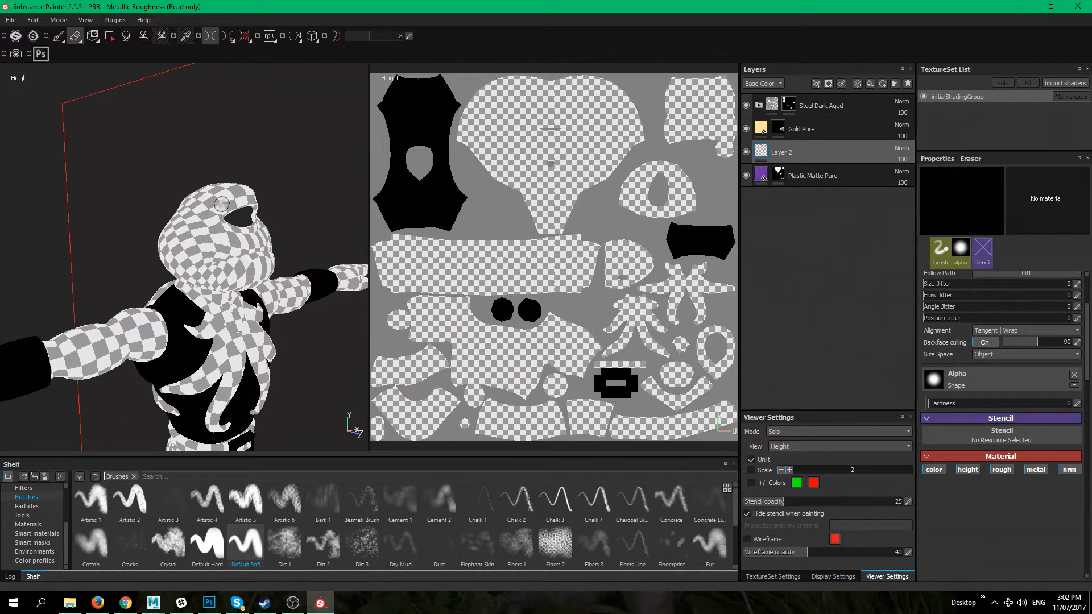
left_click_drag(237, 285, 231, 316, "alt")
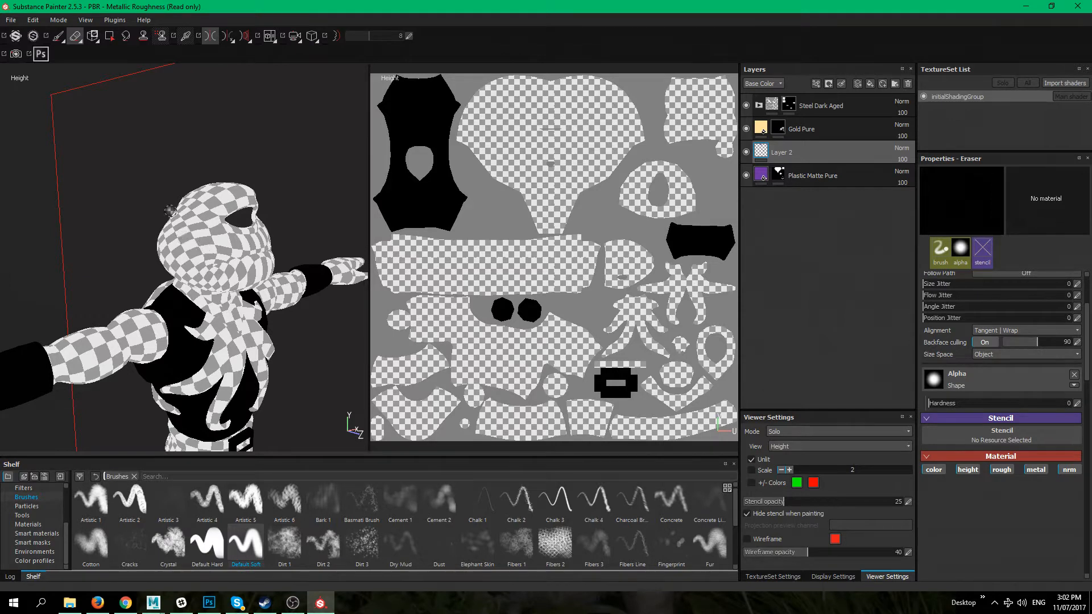
Switch to the Paint tool and return the viewport to the full Material view of the character
left_click(59, 36)
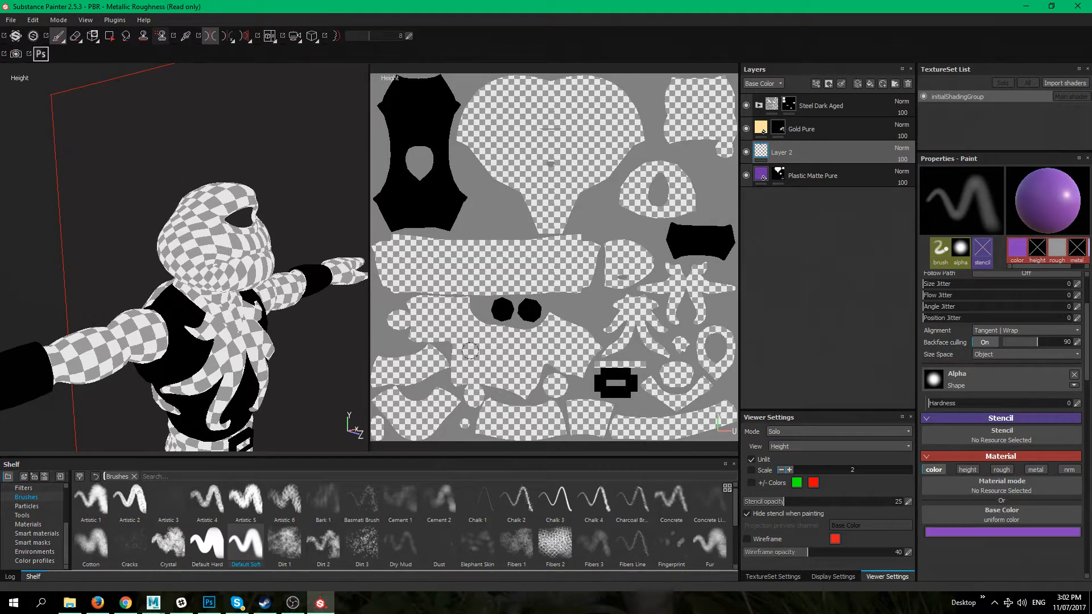
left_click_drag(297, 269, 256, 243, "alt")
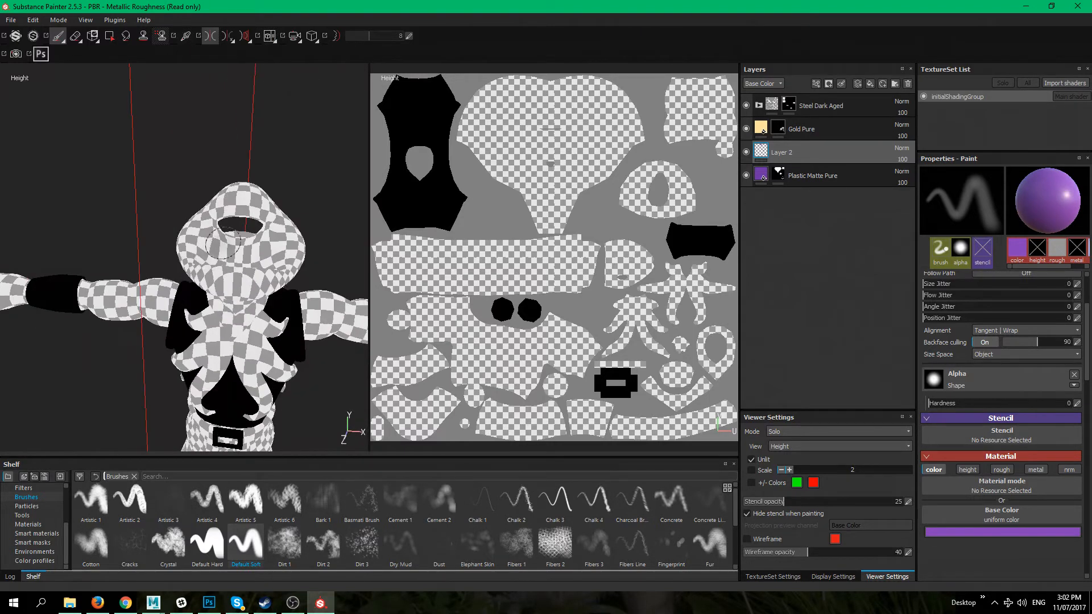
key("m")
left_click_drag(188, 211, 330, 270, "alt")
middle_click_drag(228, 289, 317, 305, "alt")
middle_click_drag(172, 315, 177, 339, "alt")
left_click_drag(177, 339, 212, 271, "alt")
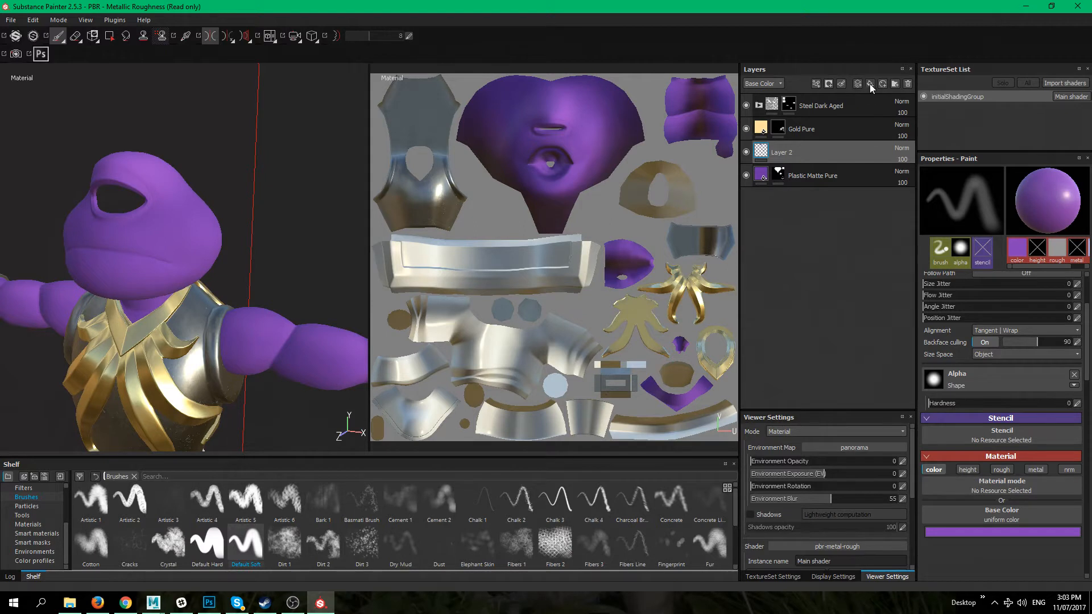
Rename the painted layer above Plastic Matte Pure as "skin colour"
right_click(785, 150)
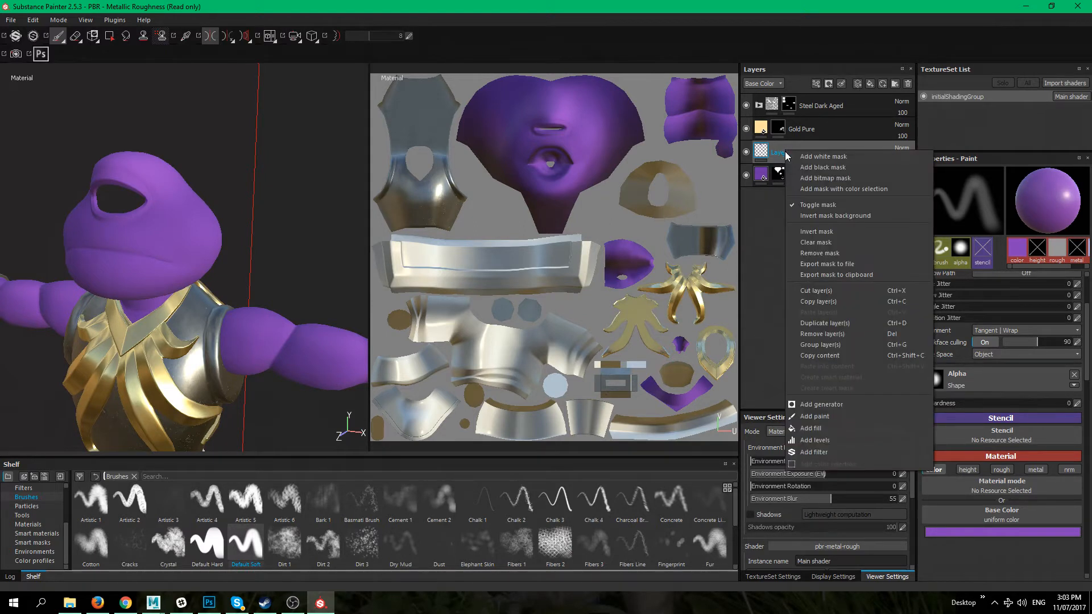
double_click(781, 155)
type("skin colou")
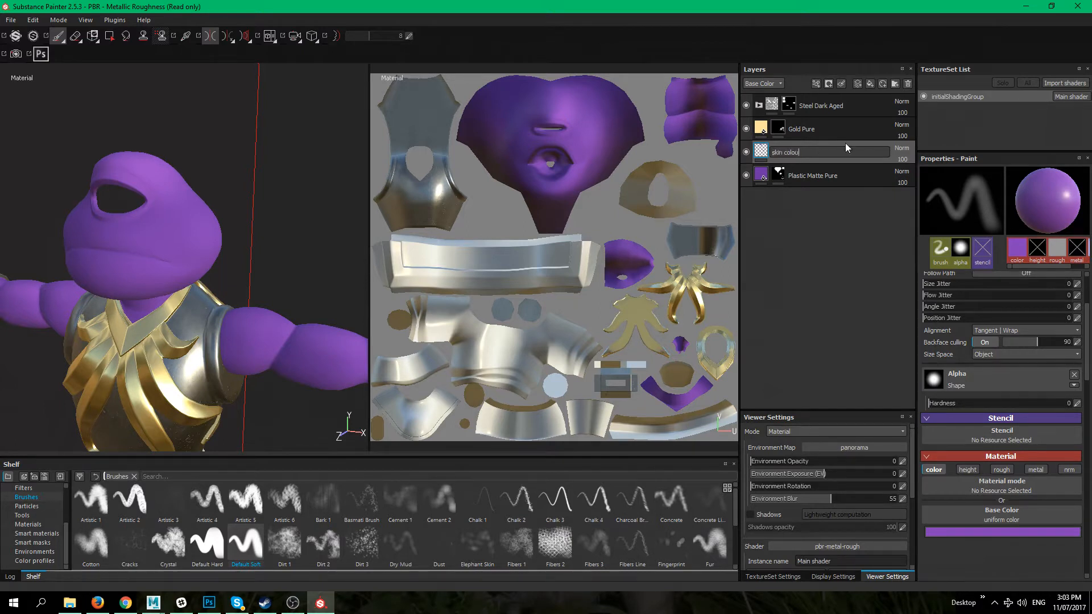
type("r")
key("Return")
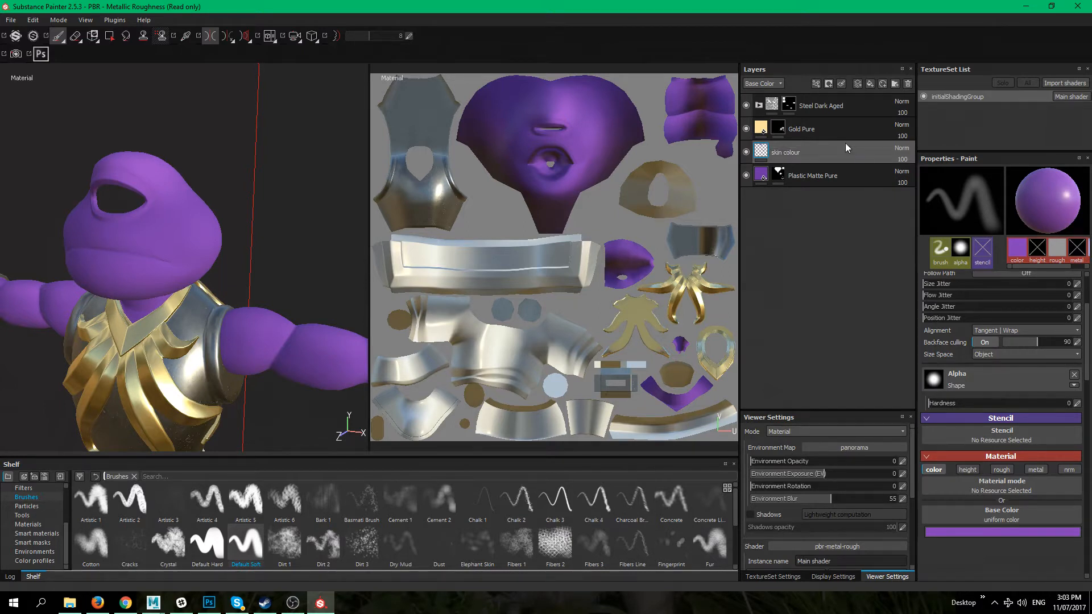
Add a new paint layer above the skin colour layer and name it "bumps"
left_click(857, 83)
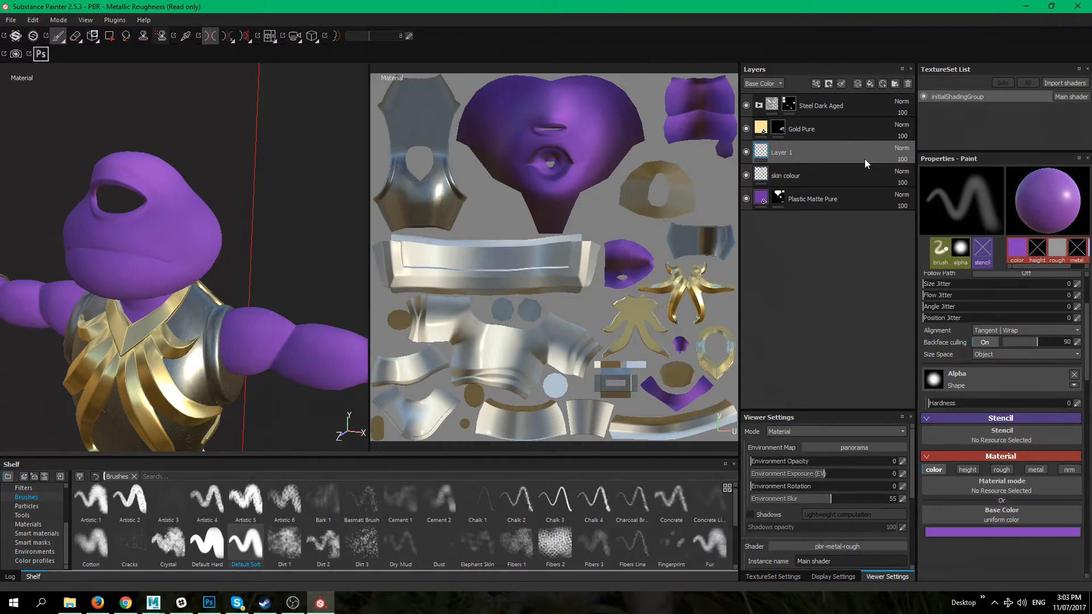
double_click(788, 154)
type("bumps")
key("Return")
Enable height painting with a raised height value and set up a smaller Default Hard brush
left_click(974, 472)
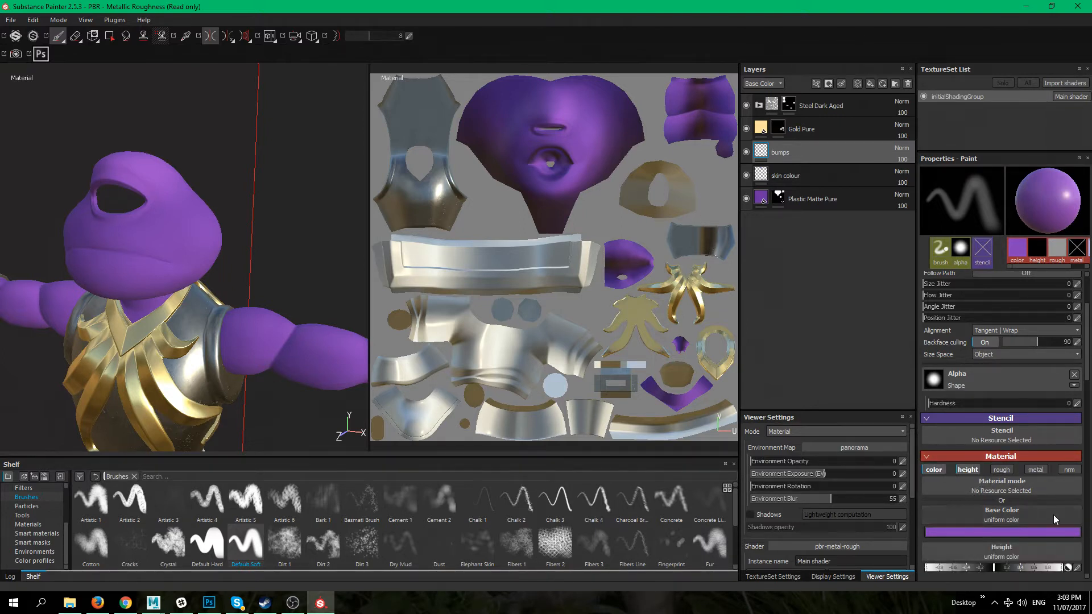
scroll(1001, 503, "down", 3)
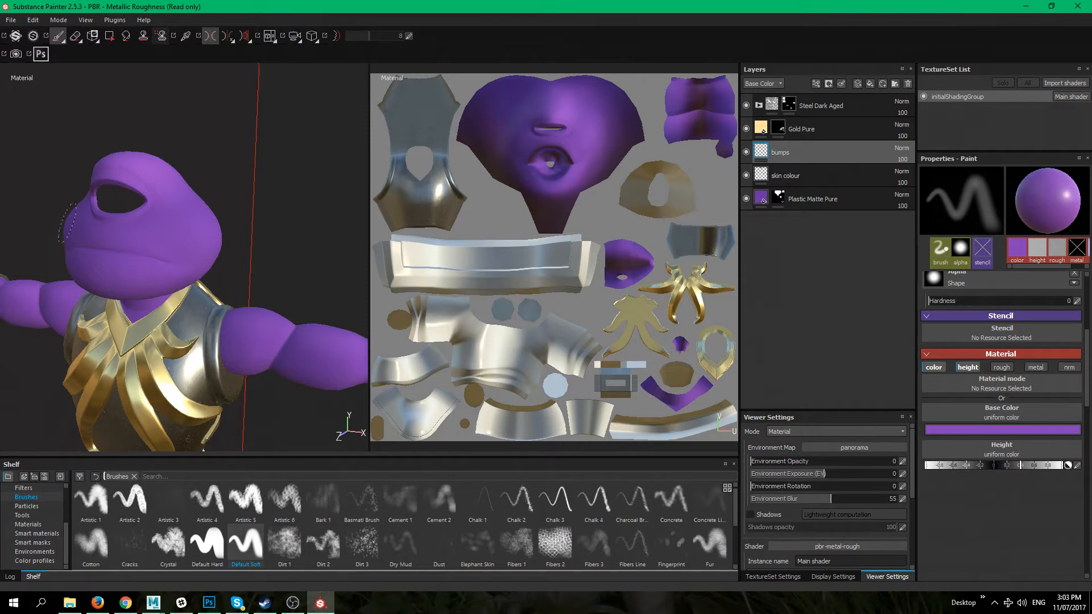
right_click_drag(231, 234, 257, 232, "alt")
middle_click_drag(154, 208, 205, 237, "alt")
left_click_drag(196, 231, 121, 266, "alt")
middle_click_drag(132, 244, 66, 188, "alt")
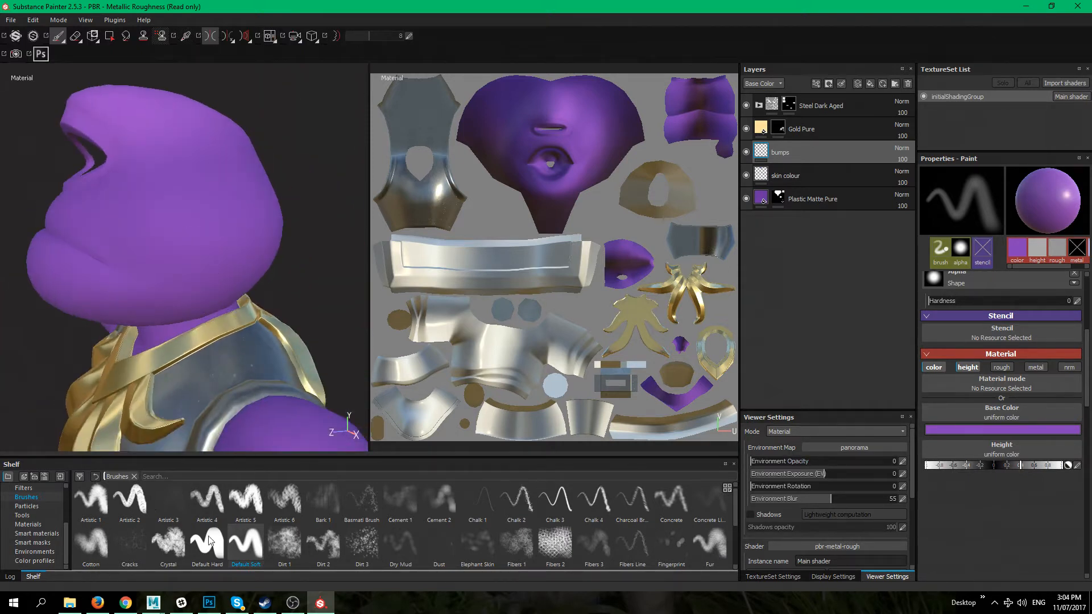
scroll(354, 537, "down", 3)
scroll(353, 535, "up", 3)
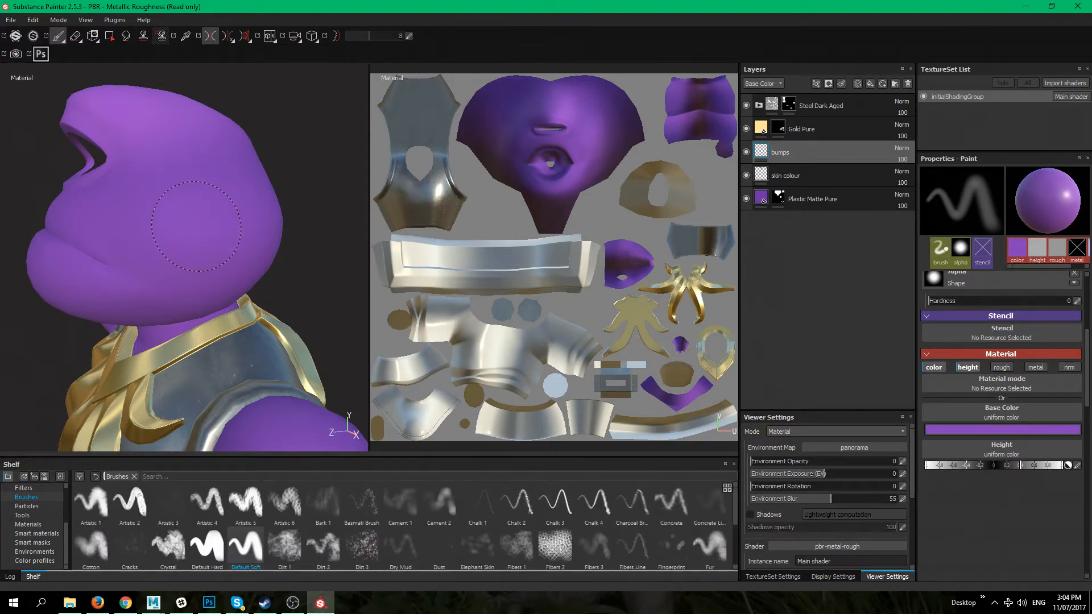
right_click_drag(197, 227, 175, 227, "ctrl")
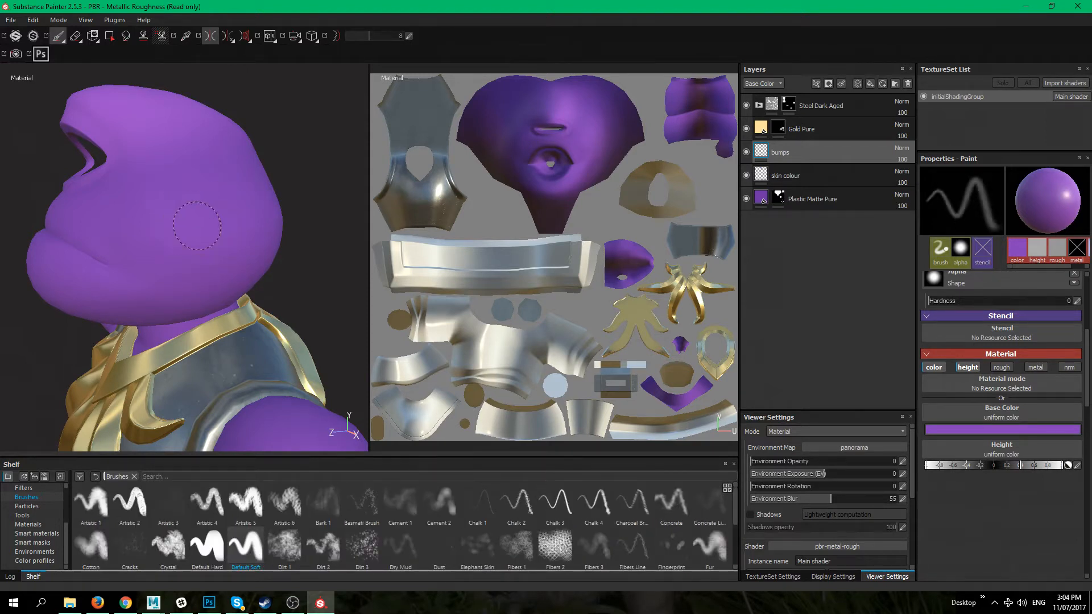
left_click(204, 551)
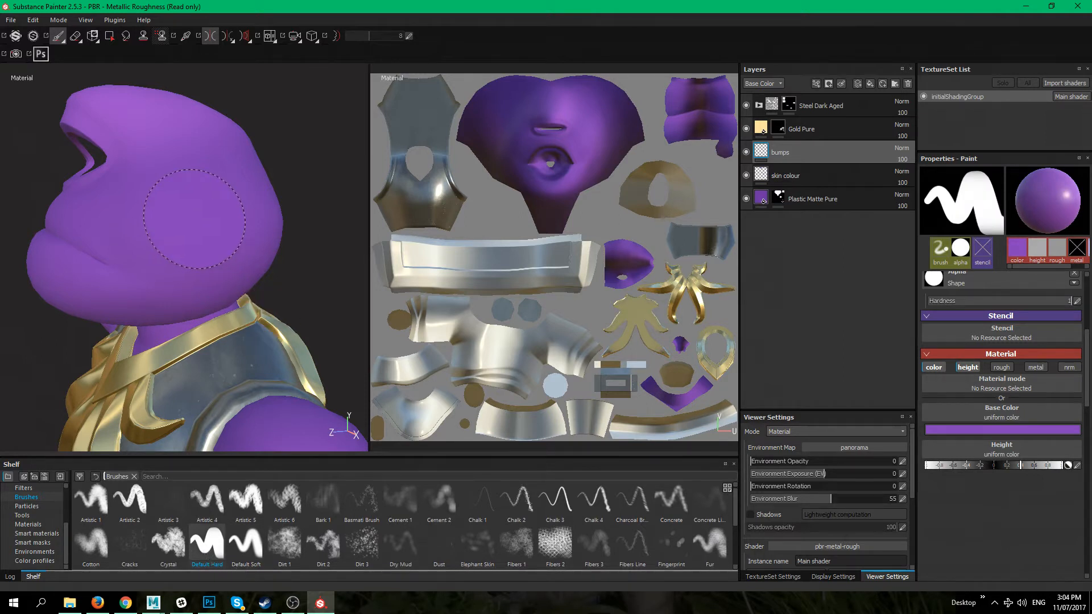
right_click_drag(194, 220, 160, 219, "ctrl")
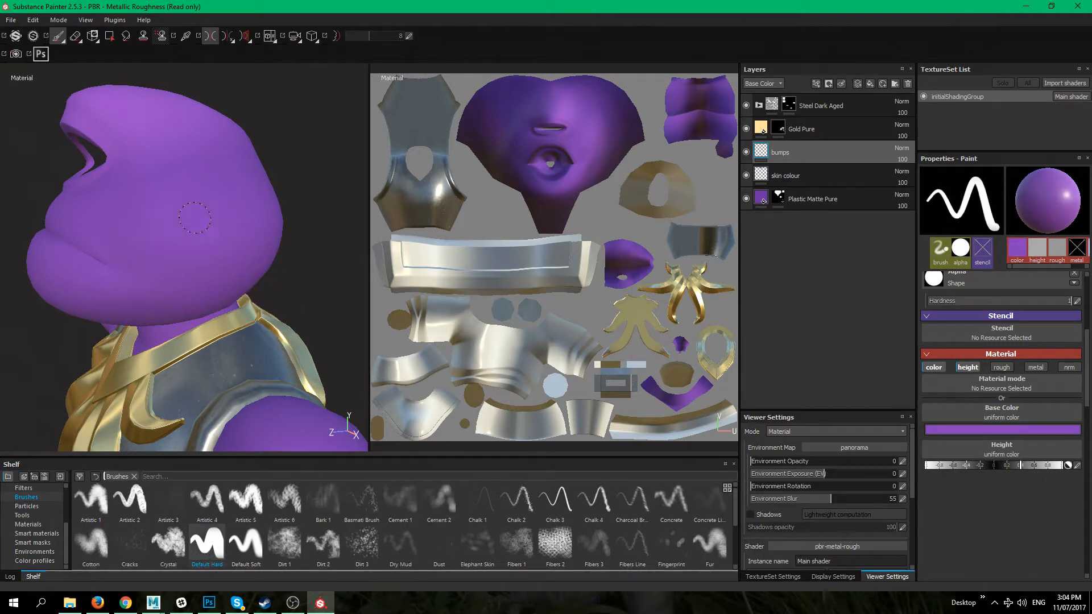
Change the brush's base color to a mustard yellow with RGB 0.493, 0.458, 0.053
left_click(996, 430)
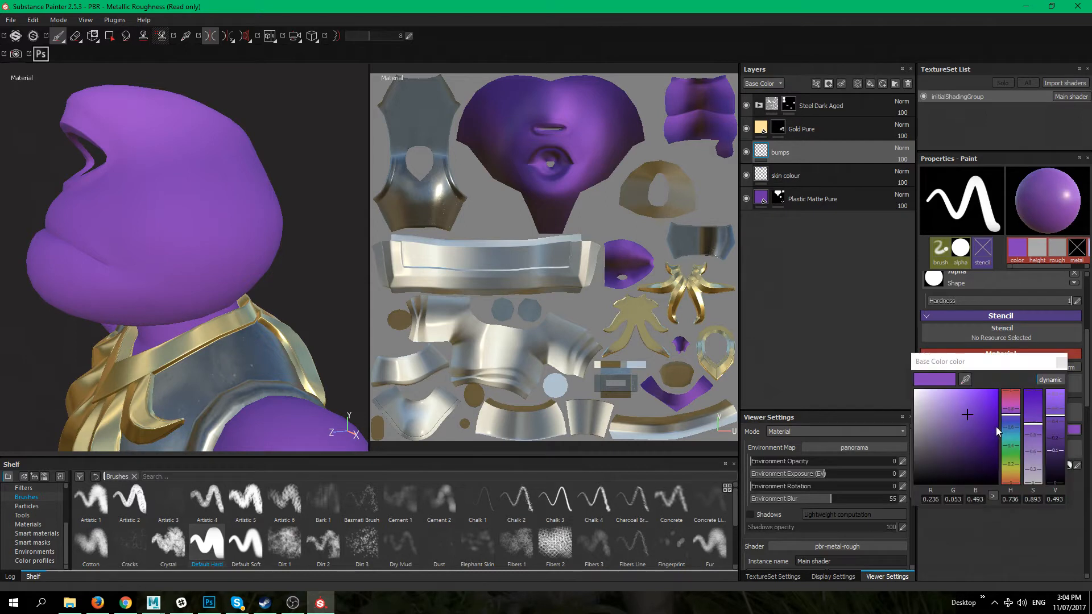
left_click_drag(1017, 458, 1010, 476)
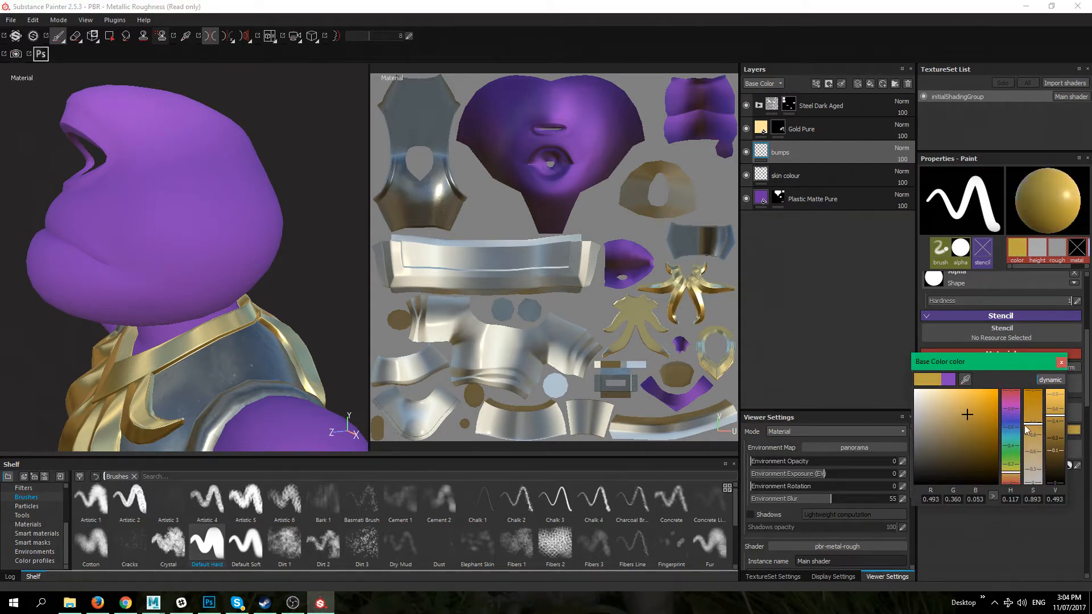
left_click_drag(1005, 479, 1007, 469)
left_click(1019, 552)
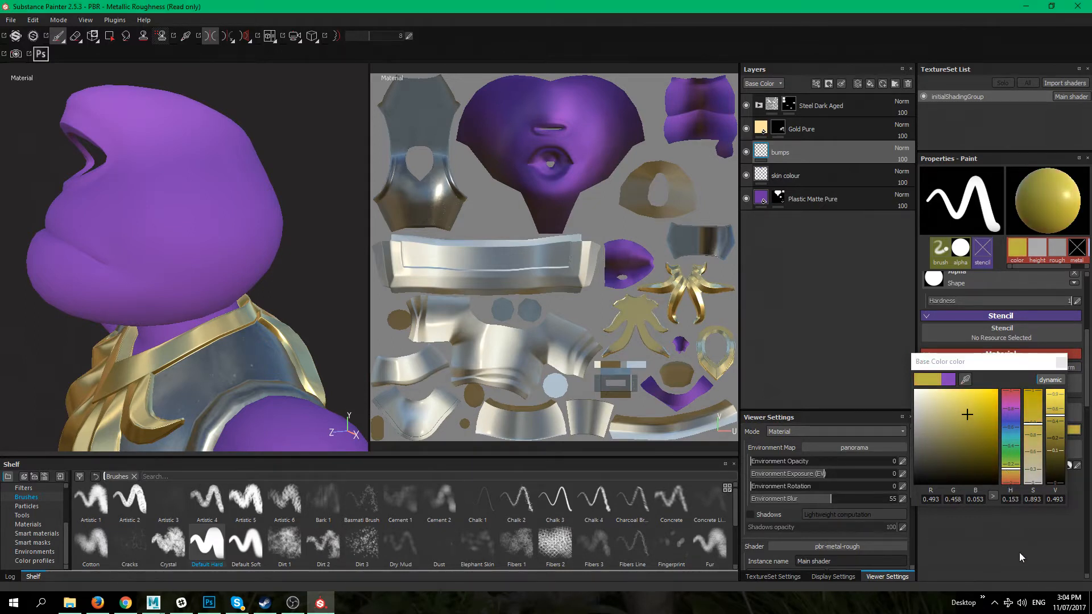
left_click(1062, 362)
Try painting a cluster of raised, mirrored yellow spots of different sizes on the sides of the head
left_click(177, 203)
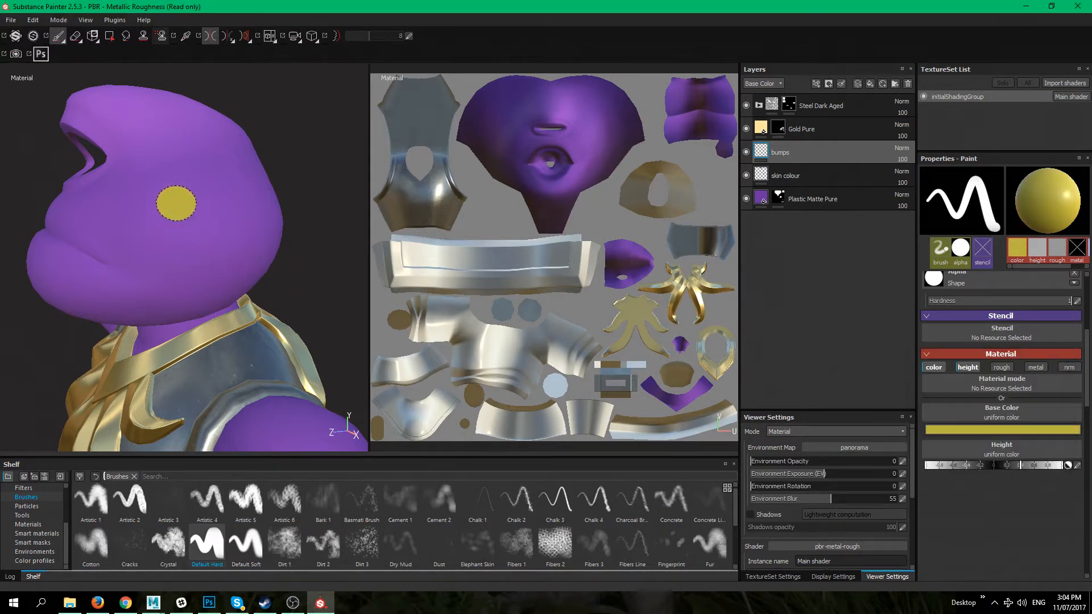
left_click(177, 204)
mouse_move(273, 264)
left_mouse_down("alt")
mouse_move(345, 325)
mouse_move(364, 279)
left_mouse_up("alt")
right_click_drag(188, 228, 310, 364, "alt")
middle_click_drag(310, 364, 261, 343, "alt")
mouse_move(261, 344)
left_mouse_down("alt")
mouse_move(121, 433)
mouse_move(20, 365)
mouse_move(237, 380)
mouse_move(143, 183)
left_mouse_up("alt")
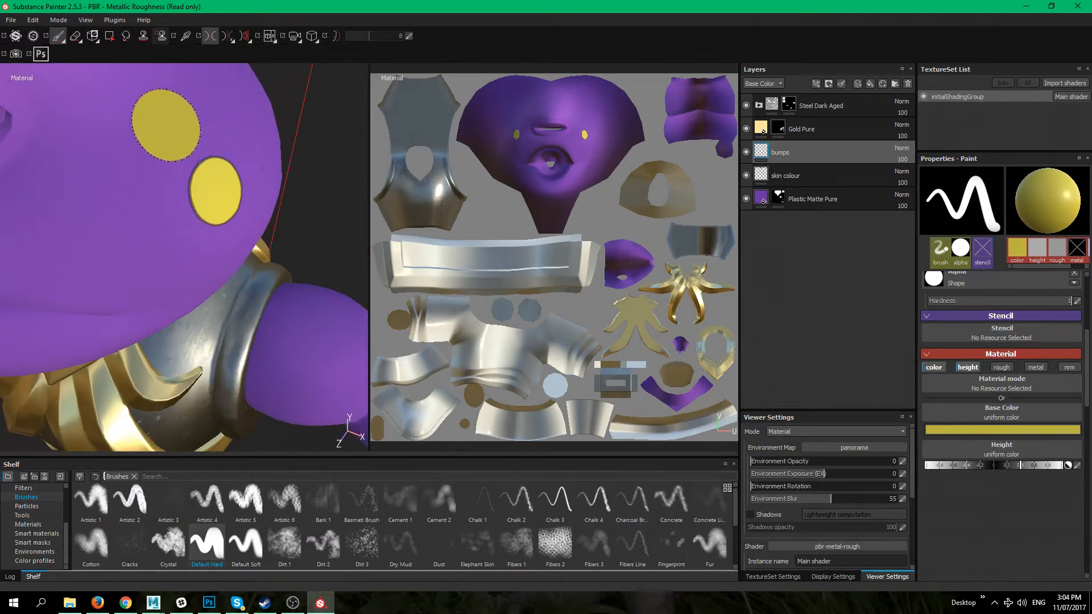
left_click_drag(149, 173, 228, 216, "alt")
middle_click_drag(228, 217, 140, 221, "alt")
left_click_drag(141, 221, 189, 247, "alt")
mouse_move(251, 353)
left_mouse_down("alt")
mouse_move(245, 291)
mouse_move(183, 295)
left_mouse_up("alt")
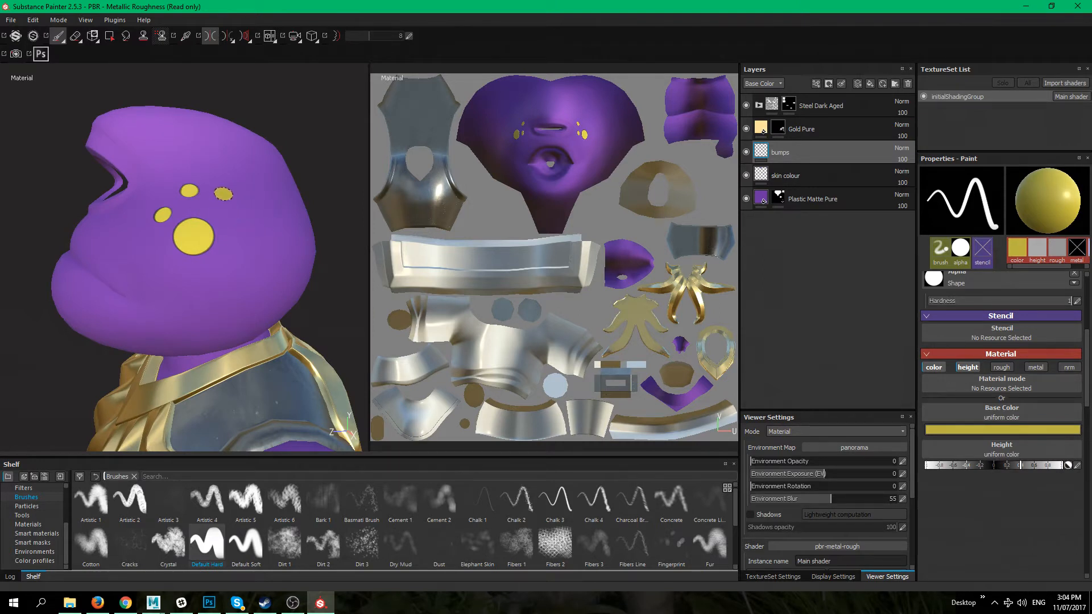
left_click(180, 288)
Undo all the yellow spots painted on the head
key("ctrl")
key("ctrl+z")
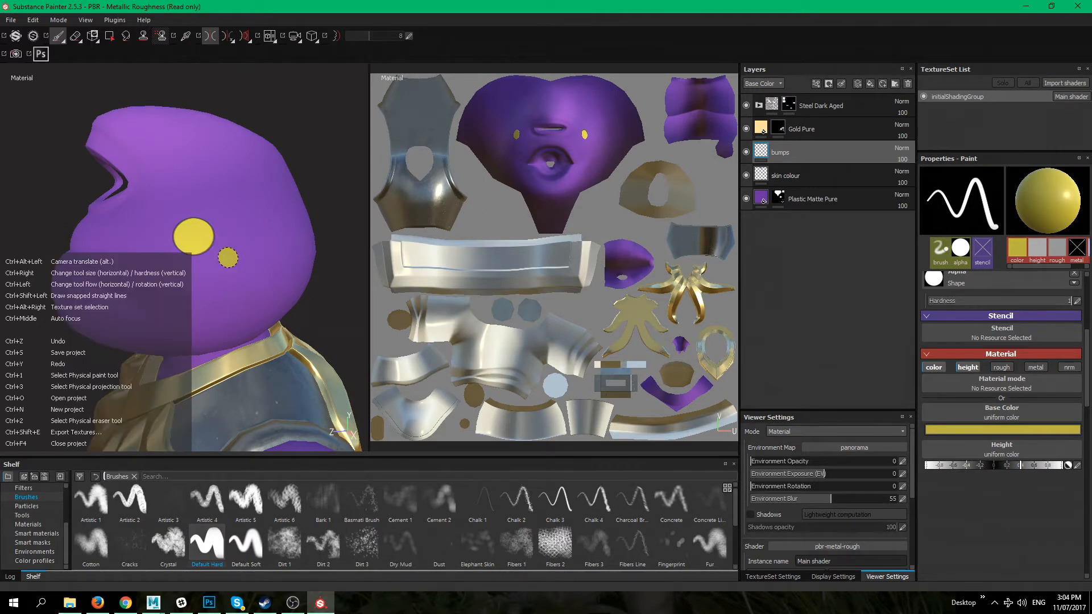
key("ctrl+z")
Enable the roughness channel for the brush and lower its roughness value
left_click_drag(234, 278, 289, 298, "alt")
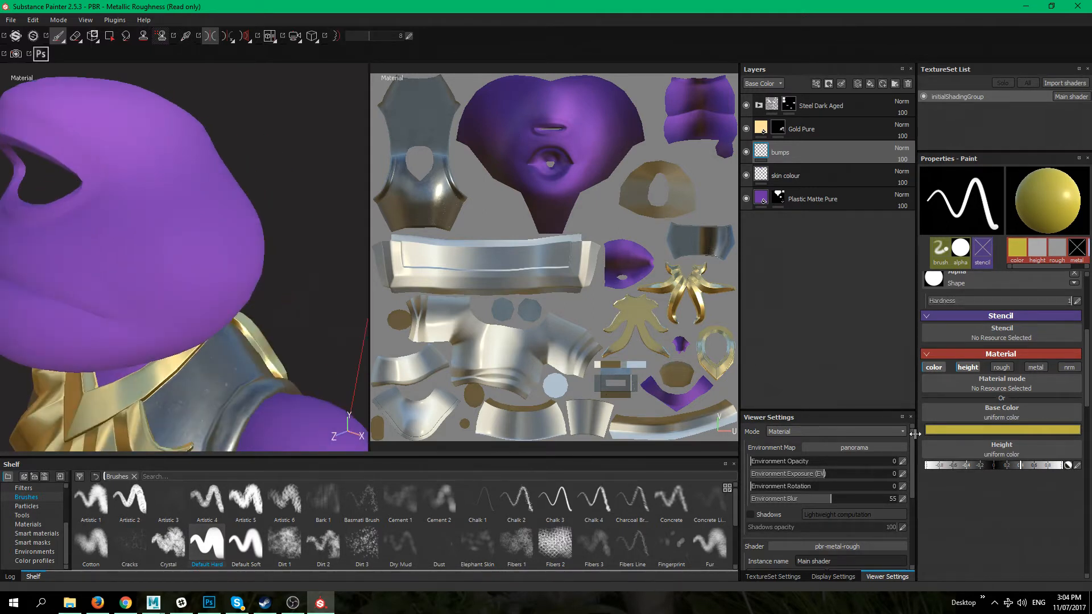
left_click(1005, 368)
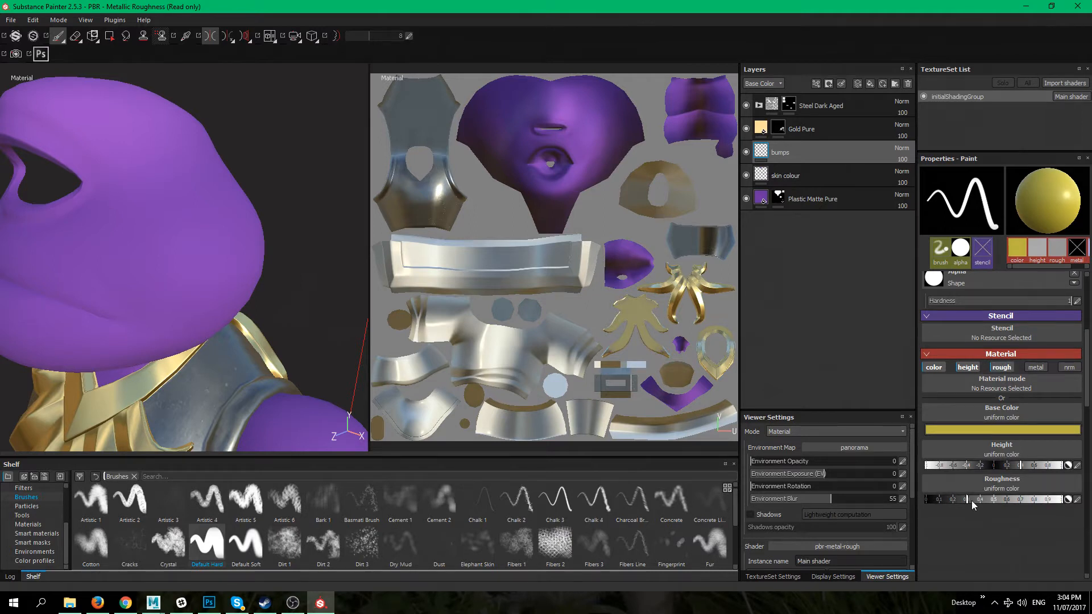
left_click_drag(968, 499, 956, 499)
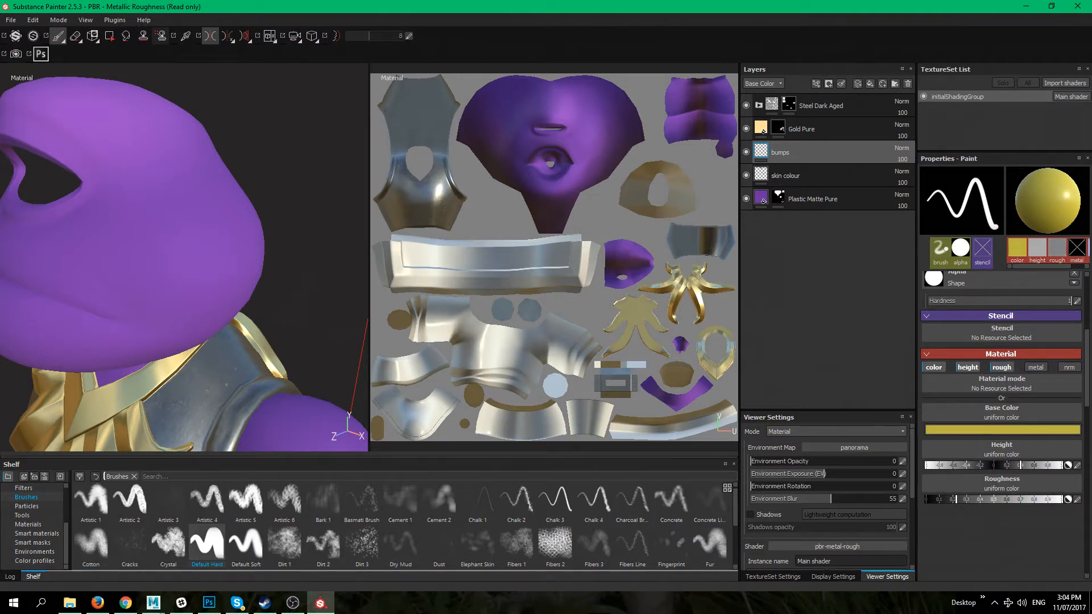
Try painting a large and a smaller glossy yellow spot, mirrored on both sides of the head
right_click_drag(190, 232, 223, 233, "ctrl")
left_click(190, 232)
mouse_move(268, 346)
left_mouse_down("alt")
mouse_move(228, 364)
mouse_move(219, 393)
left_mouse_up("alt")
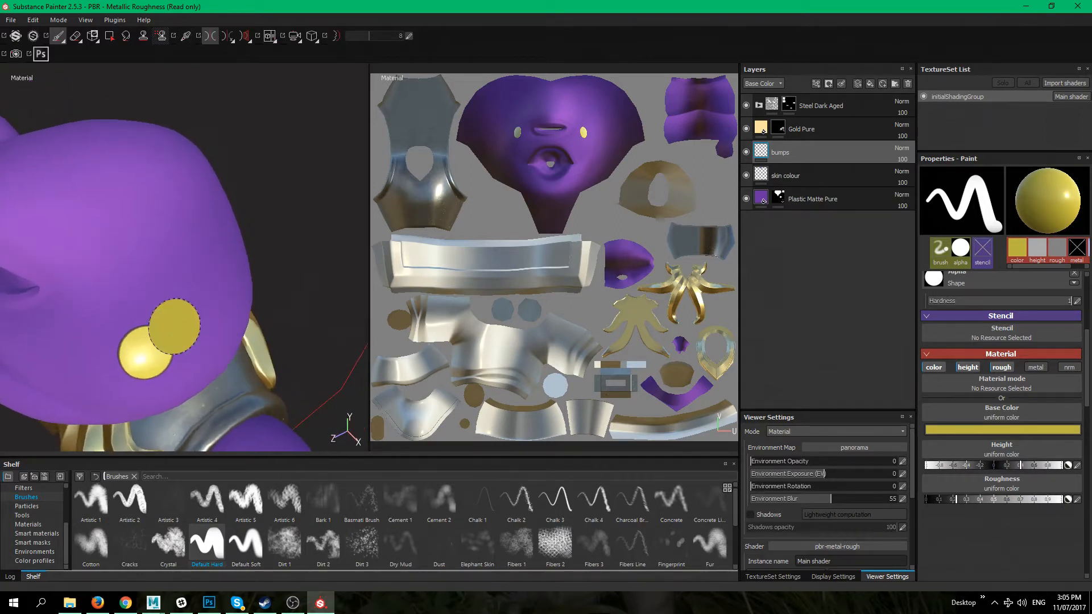
mouse_move(157, 347)
left_mouse_down("alt")
mouse_move(125, 292)
mouse_move(193, 298)
mouse_move(250, 273)
left_mouse_up("alt")
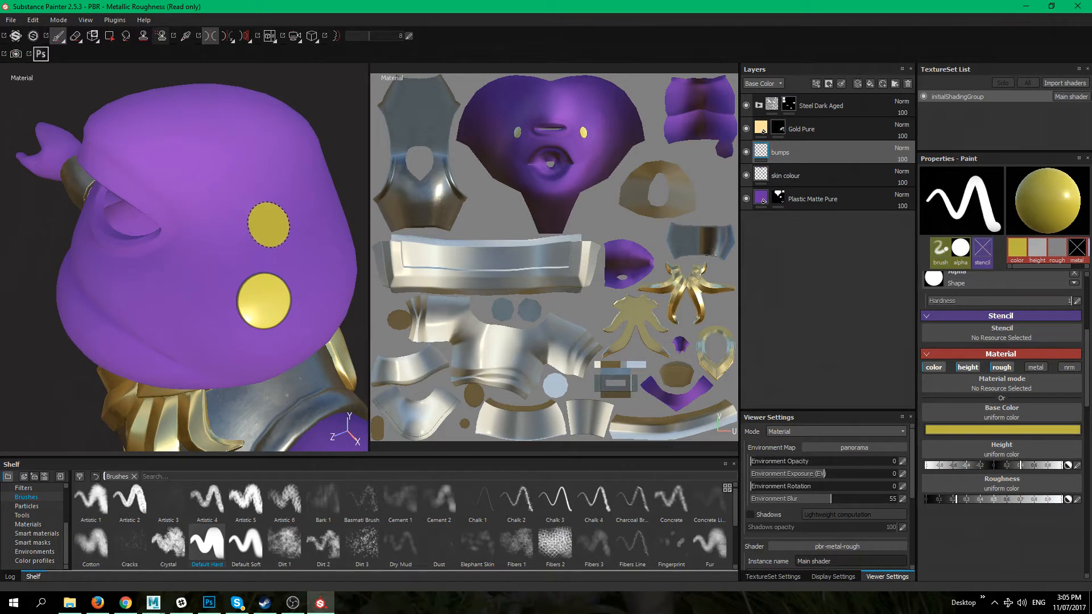
mouse_move(268, 336)
left_mouse_down("alt")
mouse_move(117, 336)
mouse_move(158, 322)
mouse_move(400, 577)
left_mouse_up("alt")
Try a large soft-edged yellow spot beside the hard-edged ones with the Default Soft brush
left_click(257, 556)
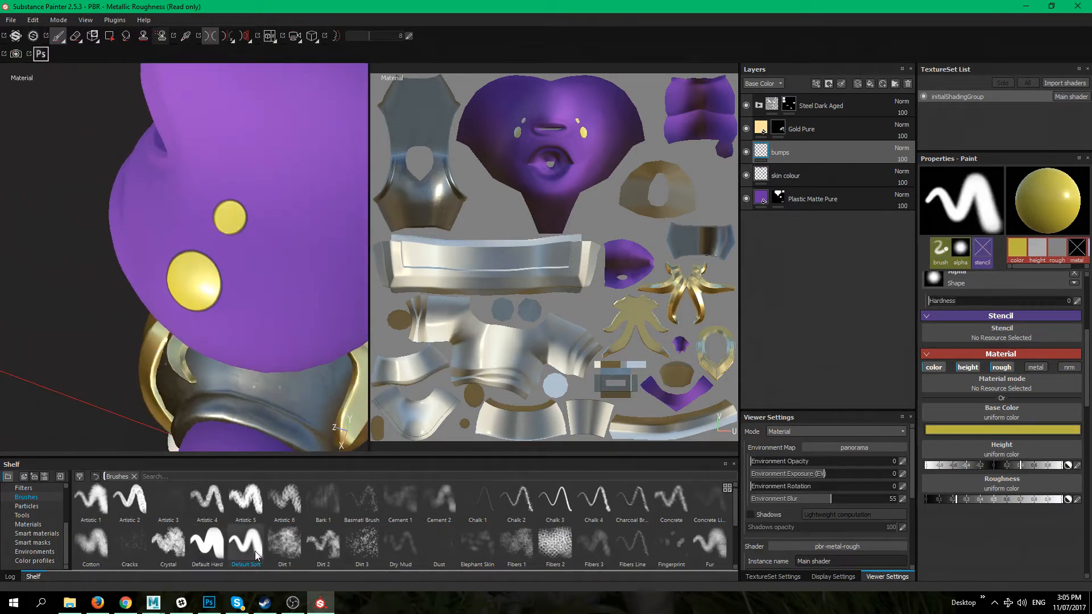
left_click(289, 273)
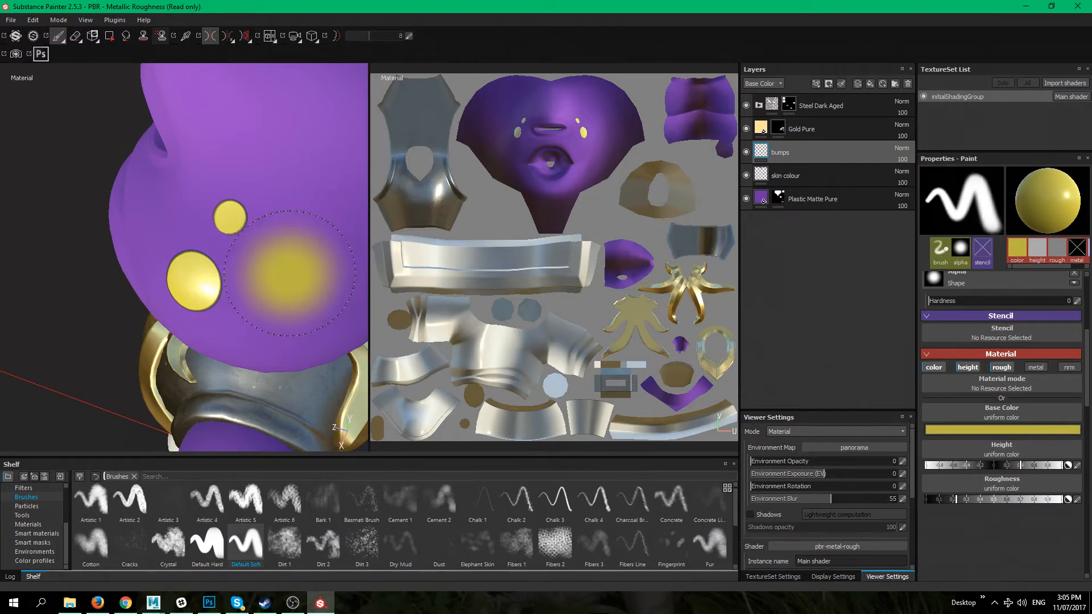
mouse_move(289, 273)
left_mouse_down("alt")
mouse_move(245, 262)
mouse_move(163, 336)
mouse_move(202, 285)
mouse_move(201, 308)
left_mouse_up("alt")
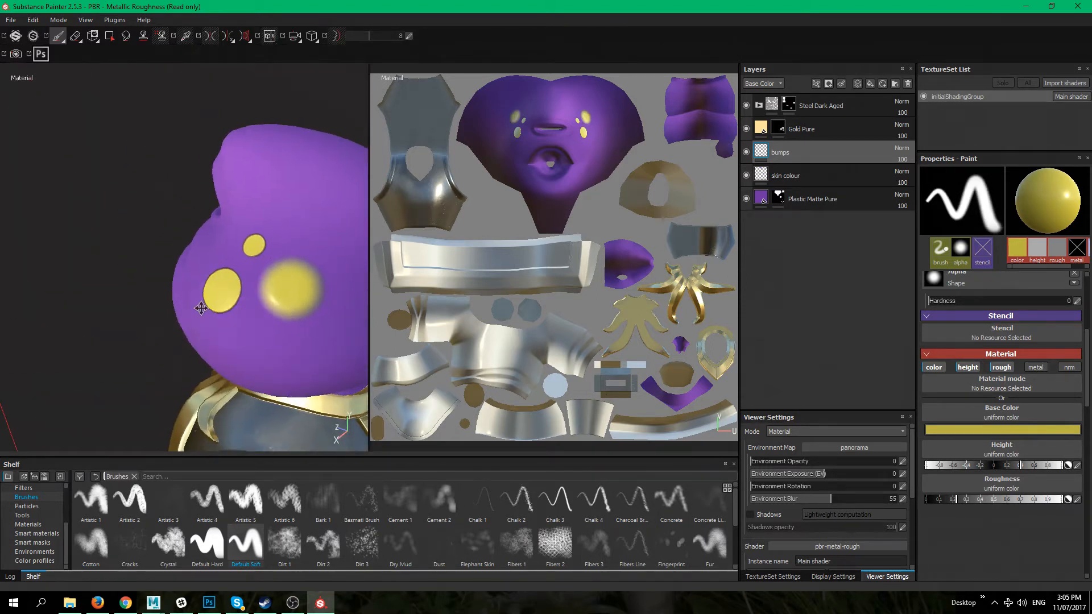
middle_click_drag(201, 308, 139, 263, "alt")
scroll(993, 410, "up", 5)
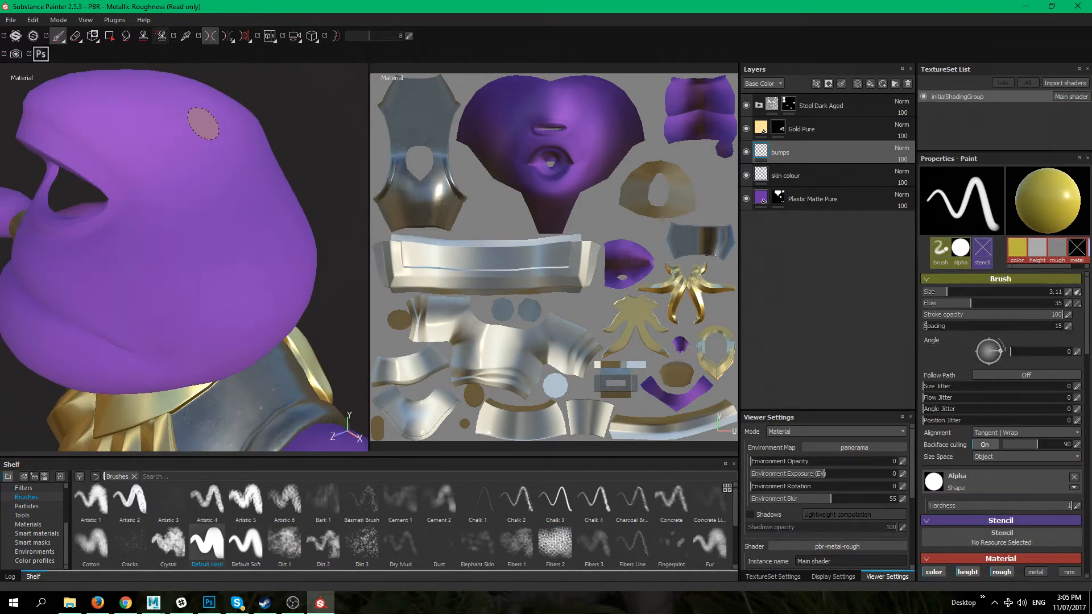
Try stamping the hard-surface cross on the side of the head through the brush's normal channel, and undo it
left_click_drag(269, 285, 295, 314, "alt")
left_click_drag(261, 335, 191, 328, "alt")
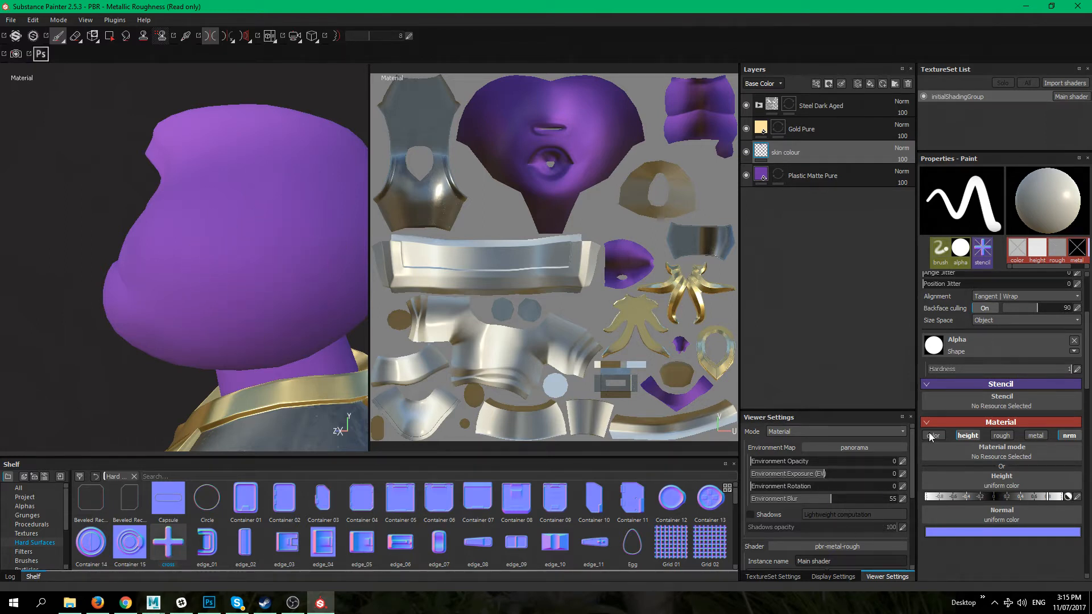
left_click_drag(168, 550, 1011, 519)
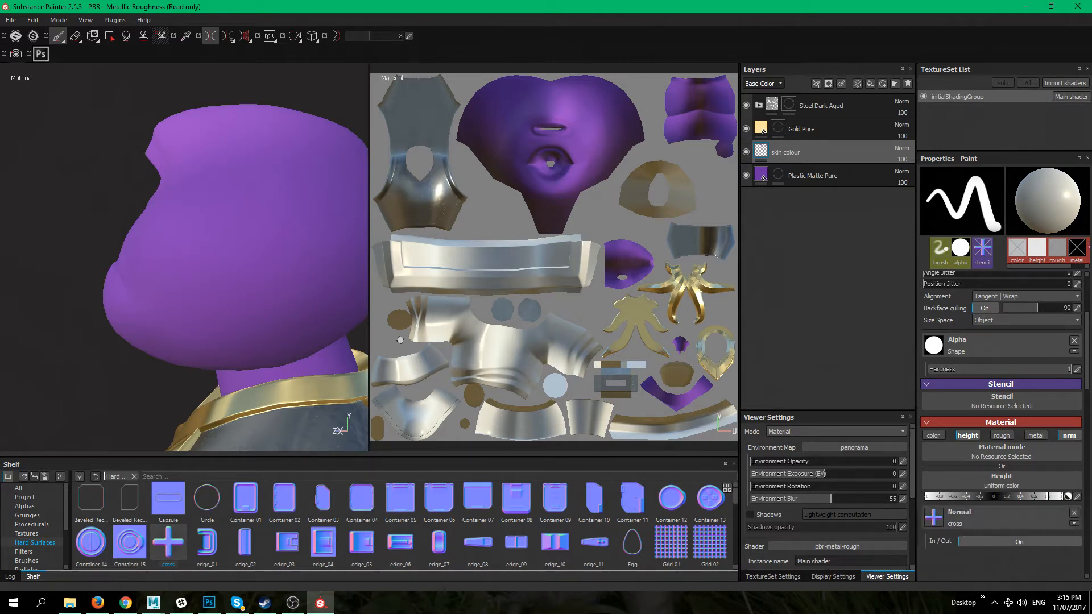
left_click(232, 262)
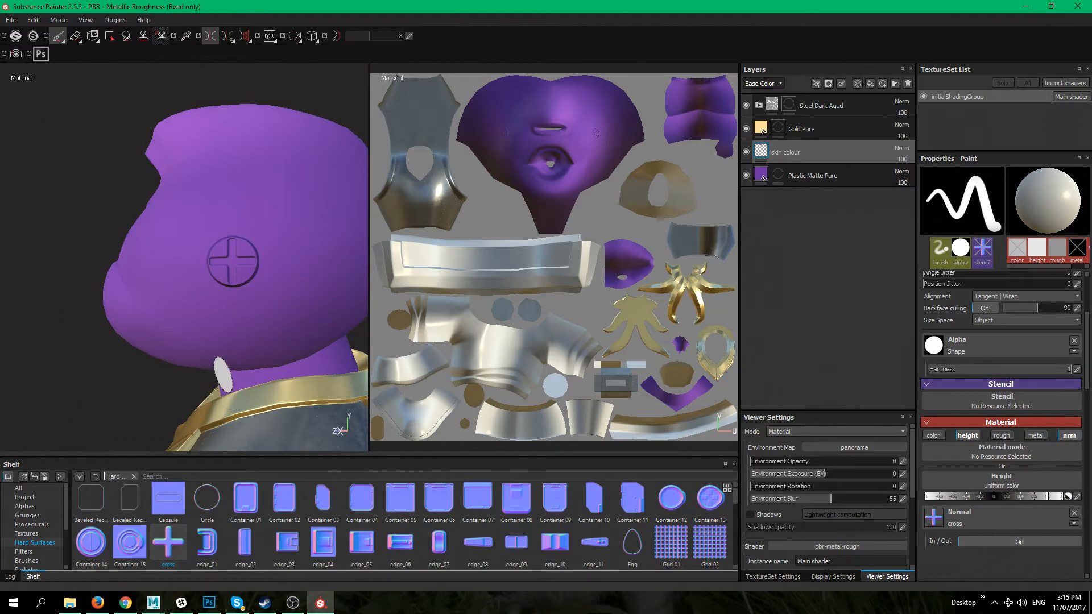
mouse_move(244, 316)
left_mouse_down("alt")
mouse_move(264, 269)
mouse_move(197, 264)
mouse_move(161, 297)
mouse_move(197, 344)
mouse_move(236, 285)
left_mouse_up("alt")
left_click(195, 272)
key("ctrl+z")
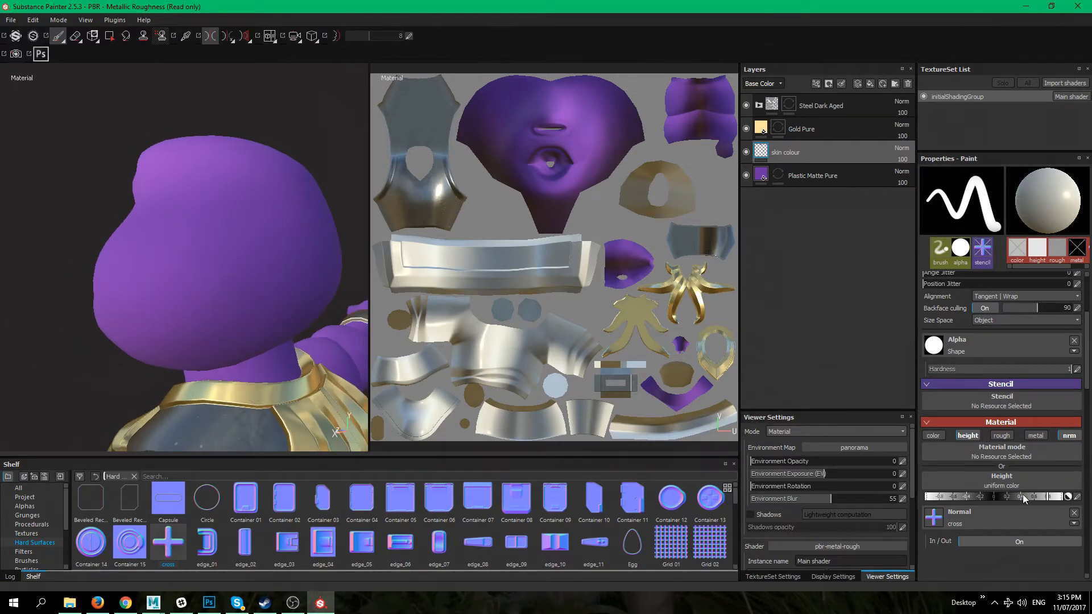
Remove the cross map and the normal channel from the brush, and add a paint layer above skin colour
left_click(1074, 513)
left_click_drag(259, 396, 222, 390, "alt")
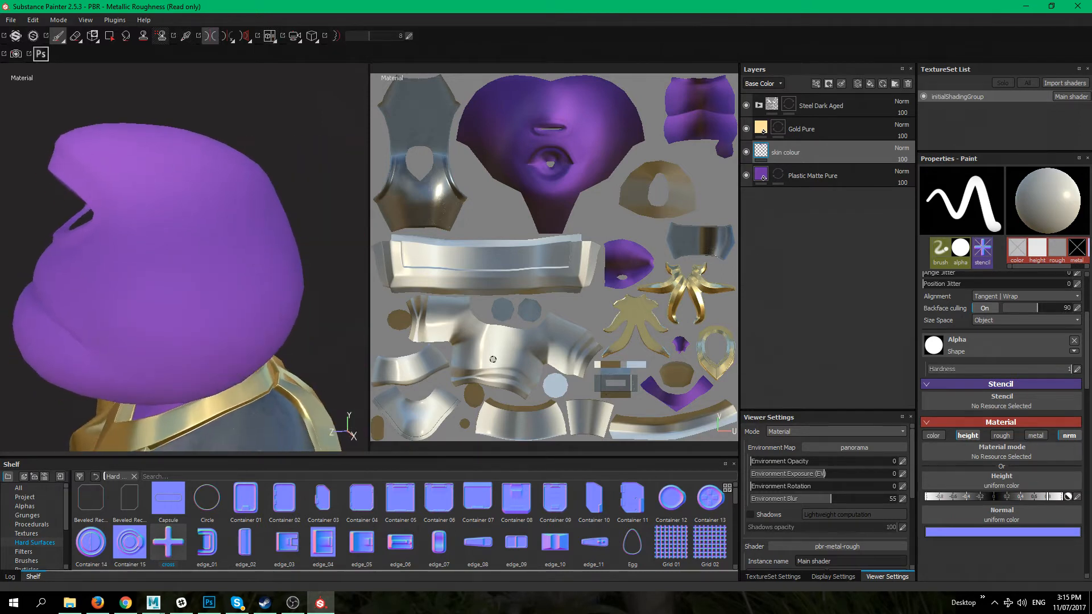
left_click(857, 84)
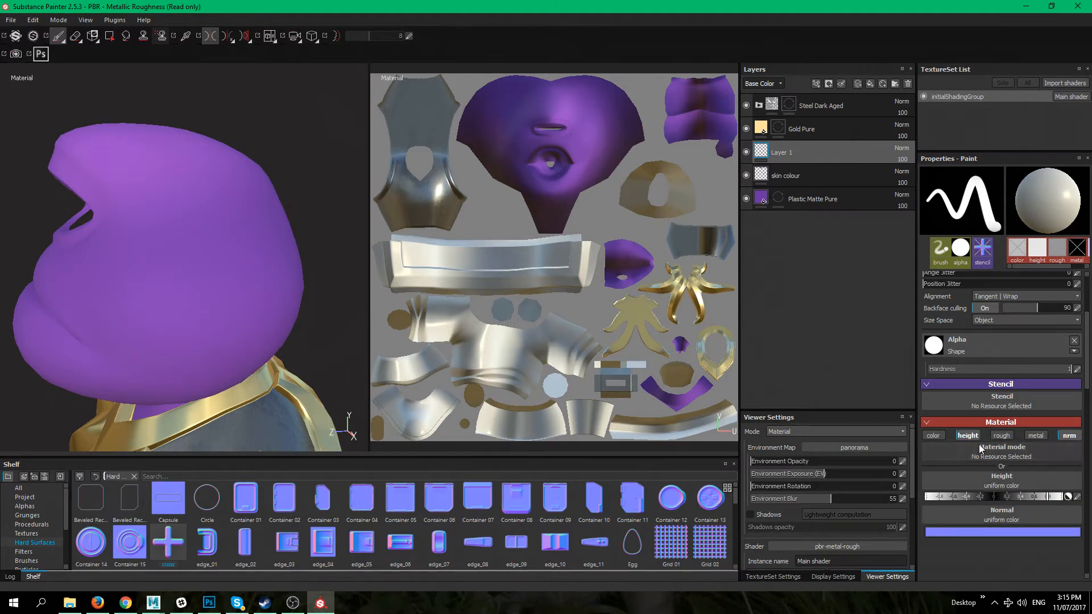
left_click(1070, 436)
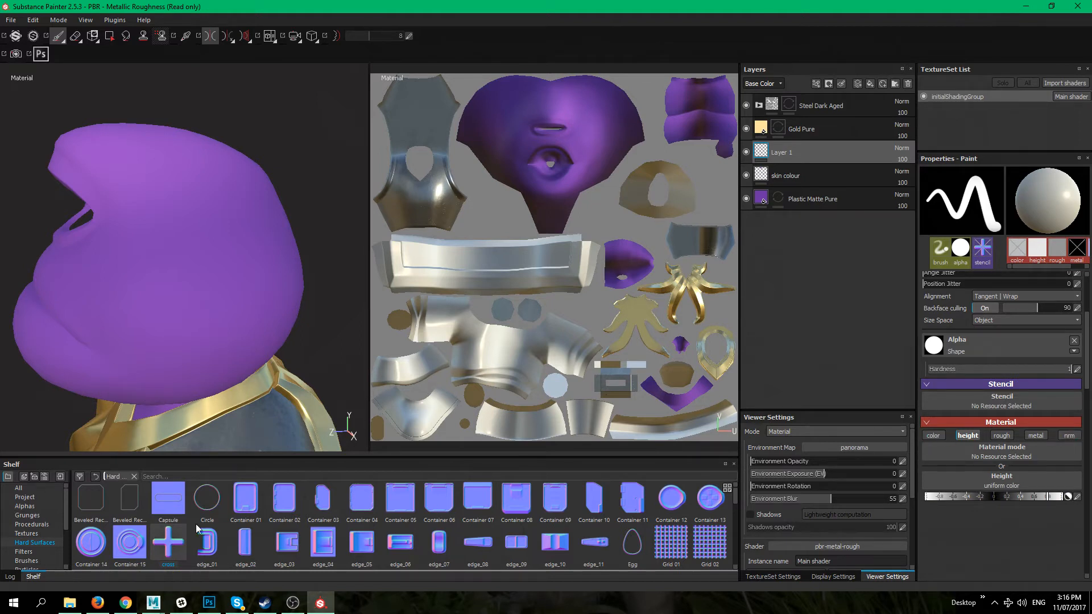
Try painting a curling height line on the side of the head with the Chalk 3 brush, and undo it
scroll(36, 524, "down", 2)
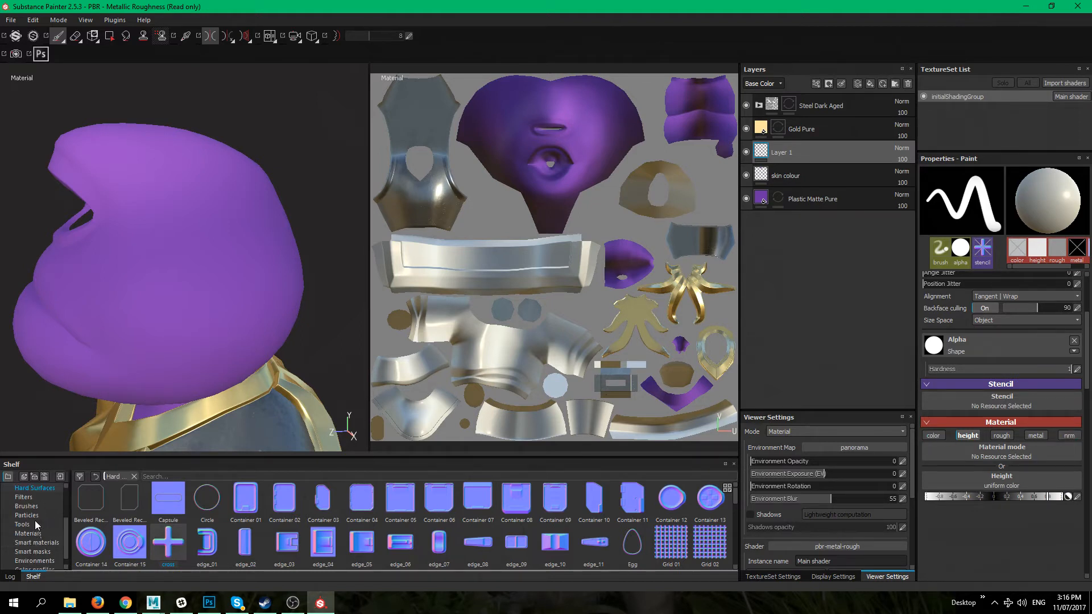
left_click(27, 506)
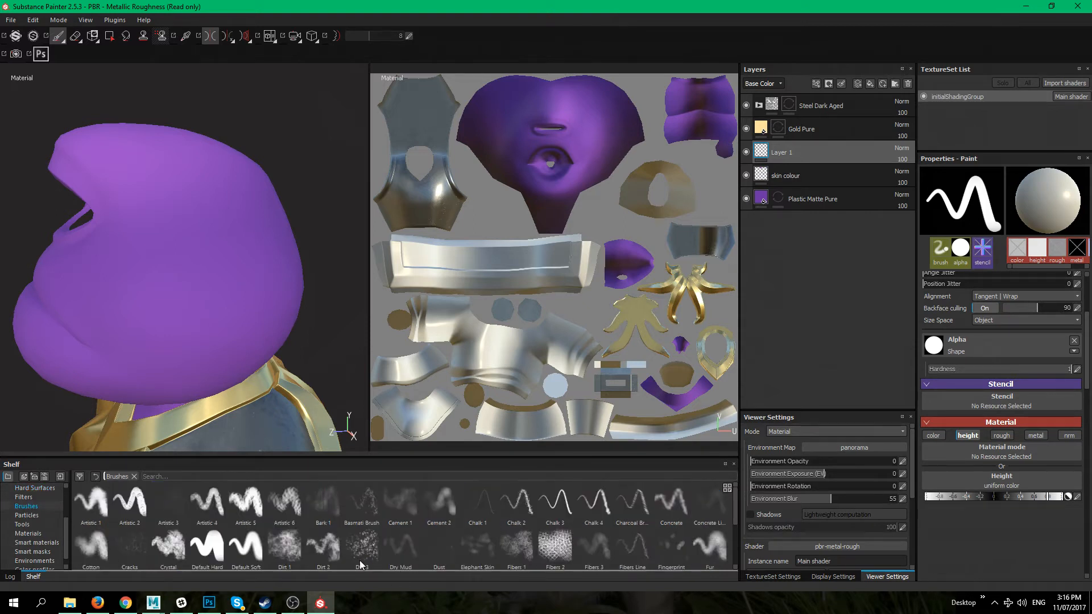
left_click(246, 549)
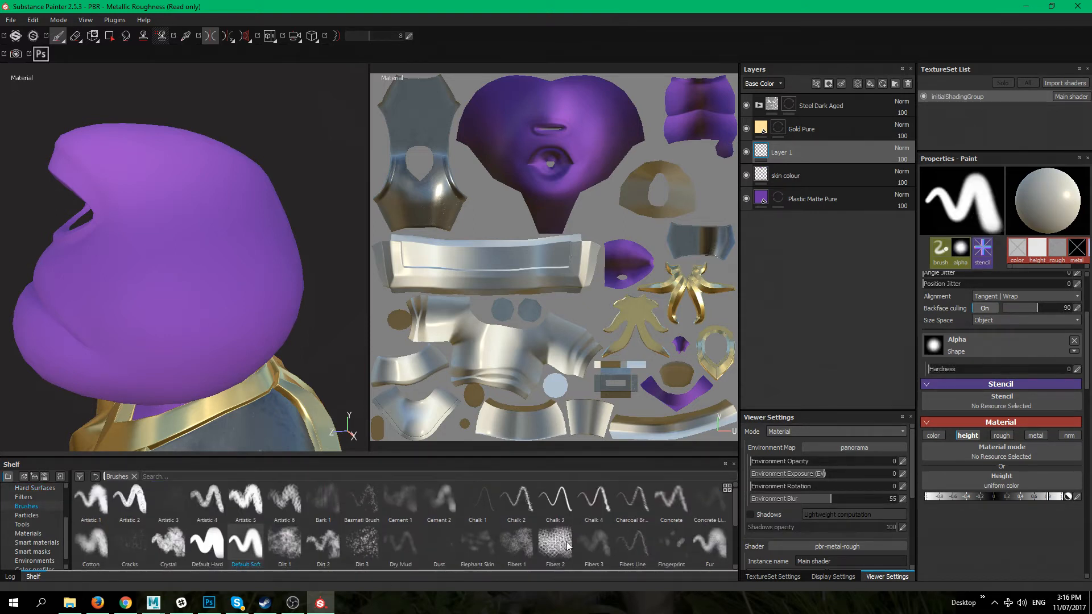
left_click(565, 497)
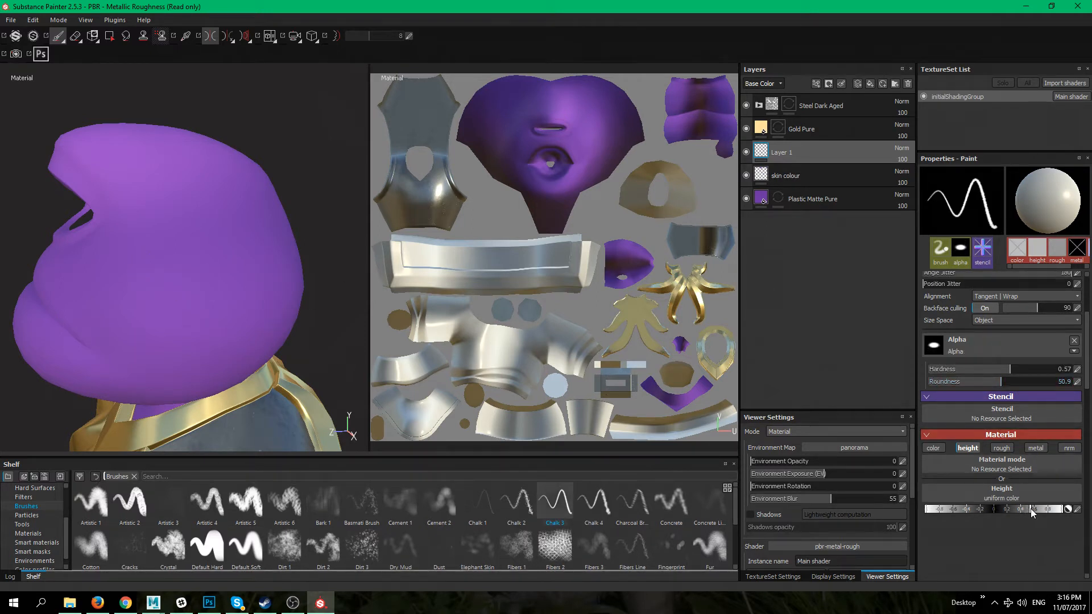
mouse_move(143, 314)
left_mouse_down()
mouse_move(173, 225)
mouse_move(168, 299)
mouse_move(259, 289)
mouse_move(240, 197)
mouse_move(292, 249)
mouse_move(219, 355)
mouse_move(117, 313)
mouse_move(236, 185)
left_mouse_up()
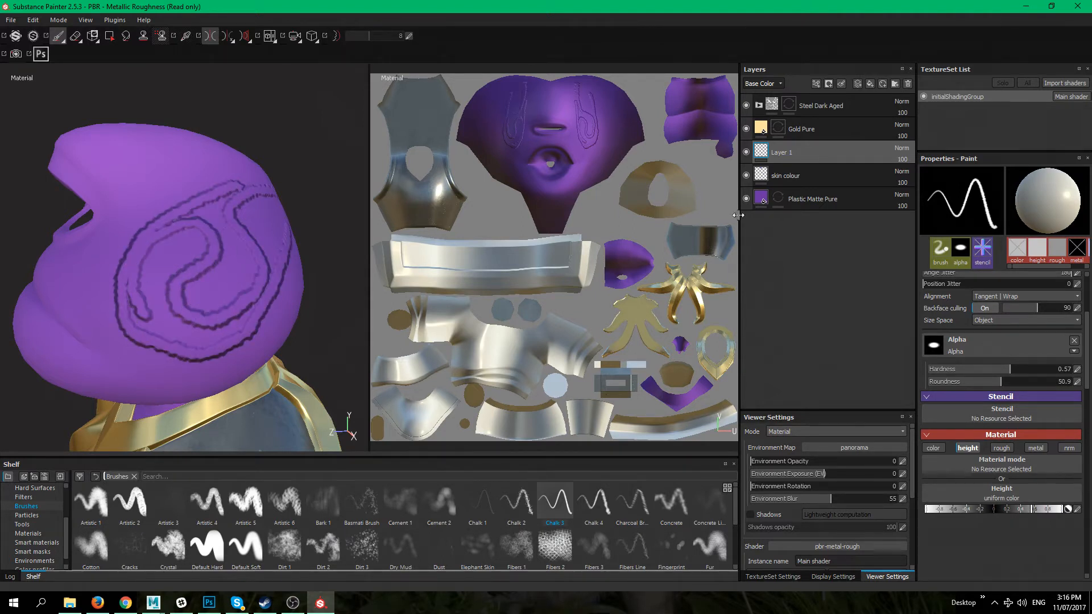
key("ctrl+z")
Try a short Chalk 3 height dab low on the side of the head, and undo it
left_click_drag(181, 342, 173, 310, "alt")
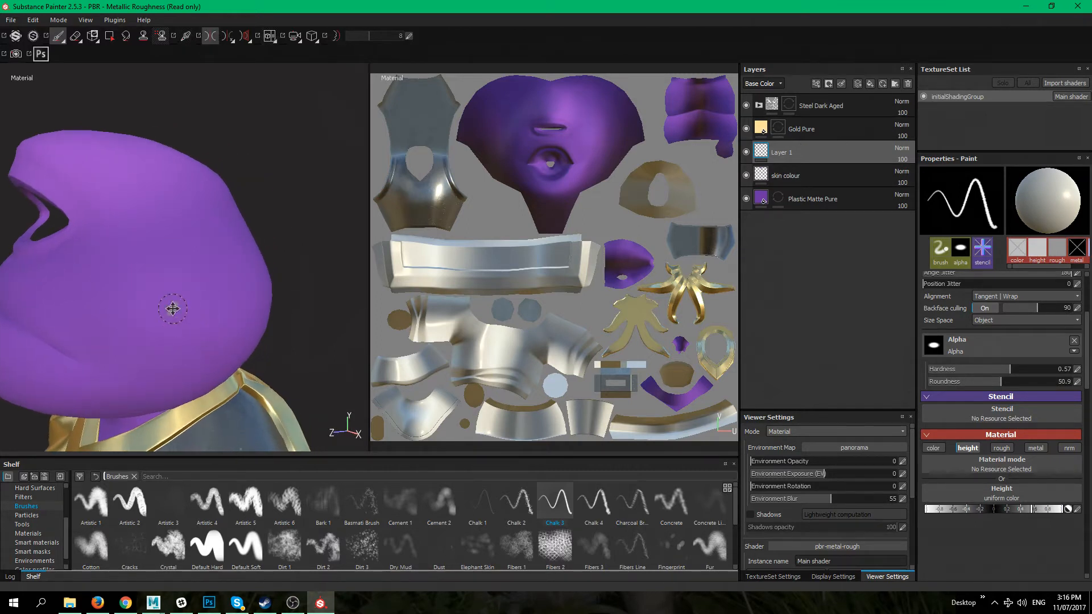
middle_click_drag(173, 309, 261, 289, "alt")
mouse_move(237, 334)
left_mouse_down()
mouse_move(229, 286)
mouse_move(262, 321)
mouse_move(235, 337)
left_mouse_up()
right_click_drag(232, 309, 200, 330, "alt")
mouse_move(199, 330)
left_mouse_down("alt")
mouse_move(170, 335)
mouse_move(216, 296)
mouse_move(146, 342)
mouse_move(223, 305)
mouse_move(193, 319)
mouse_move(227, 345)
mouse_move(221, 357)
mouse_move(206, 262)
mouse_move(257, 297)
mouse_move(202, 321)
left_mouse_up("alt")
key("ctrl+z")
key("ctrl+z")
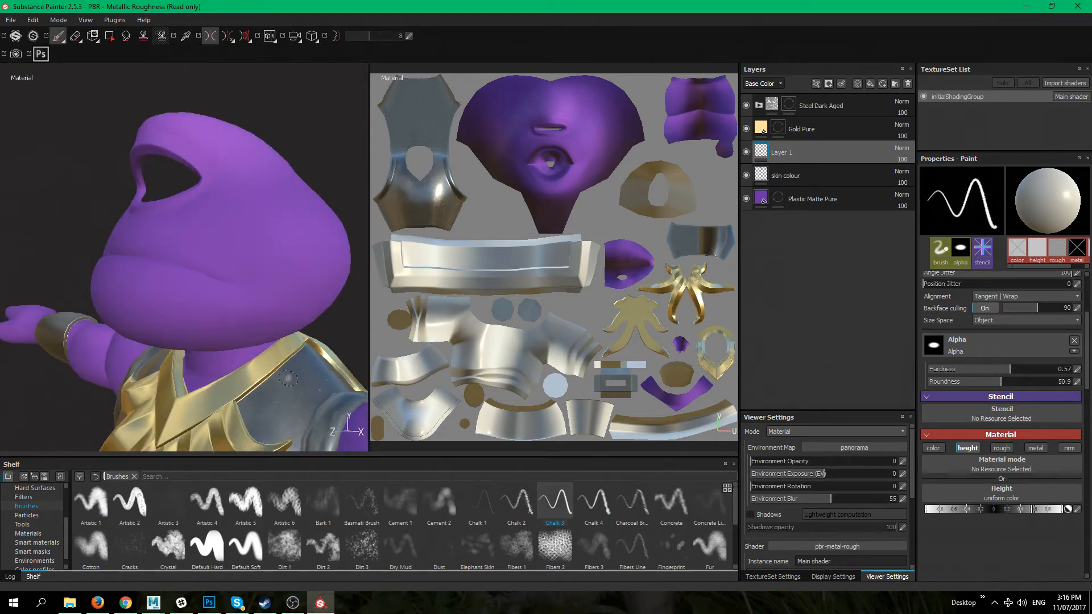
Try a short height stroke on the cheek with a much smaller Default Soft brush, and undo it
left_click(245, 545)
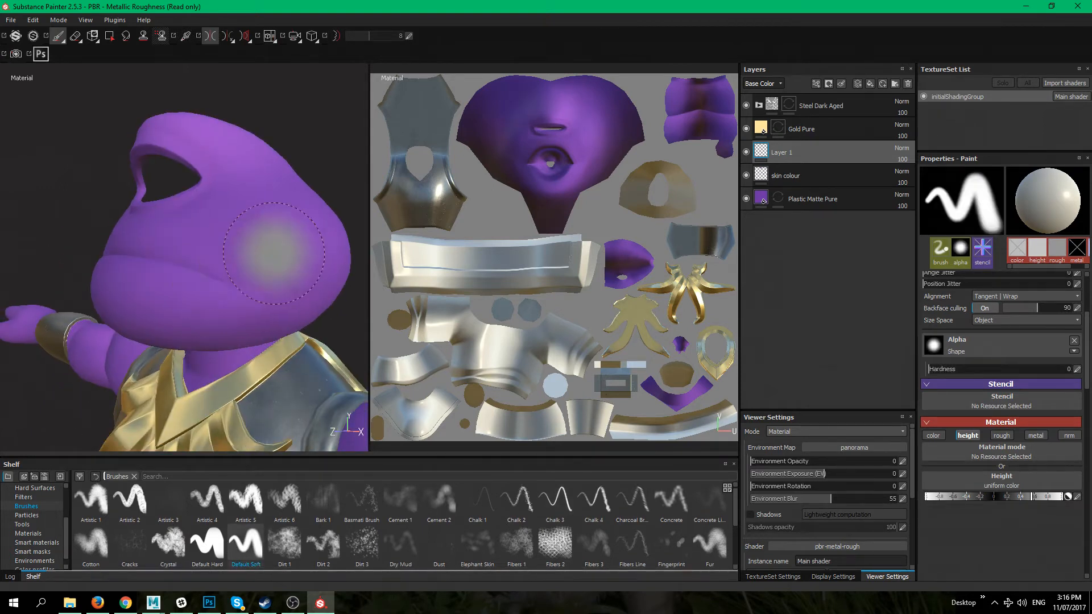
key("bracketleft")
key("bracketleft")
key("bracketleft")
key("bracketleft")
key("bracketleft")
key("bracketleft")
key("bracketleft")
key("bracketleft")
key("bracketleft")
key("bracketleft")
left_click_drag(235, 232, 243, 255)
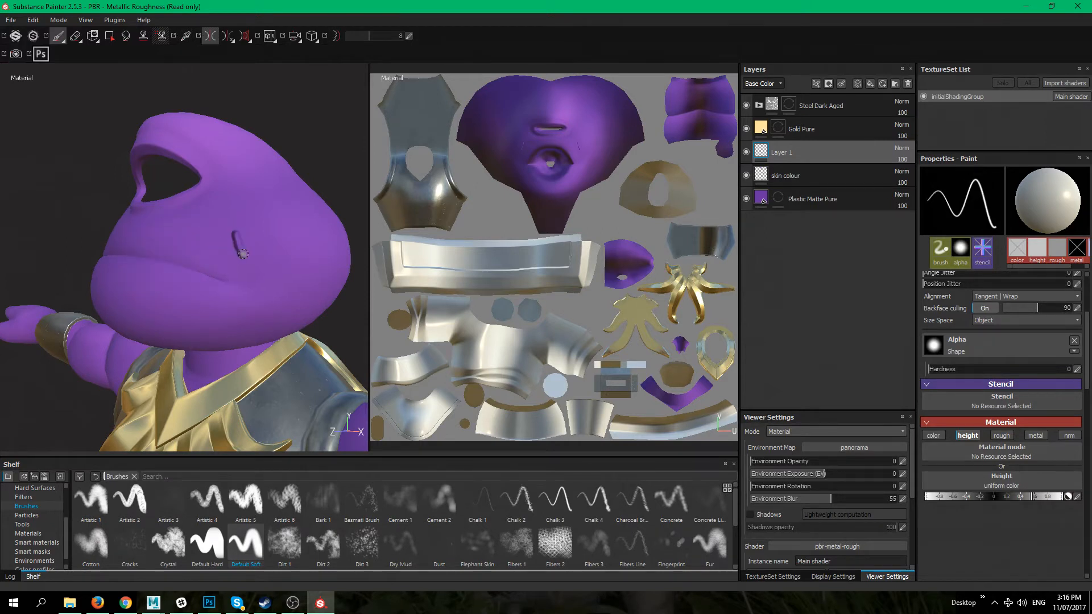
key("ctrl+z")
Set a negative height value for the brush and try a sunken stroke on the side of the head
left_click_drag(257, 235, 228, 272, "alt")
scroll(229, 273, "up", 3)
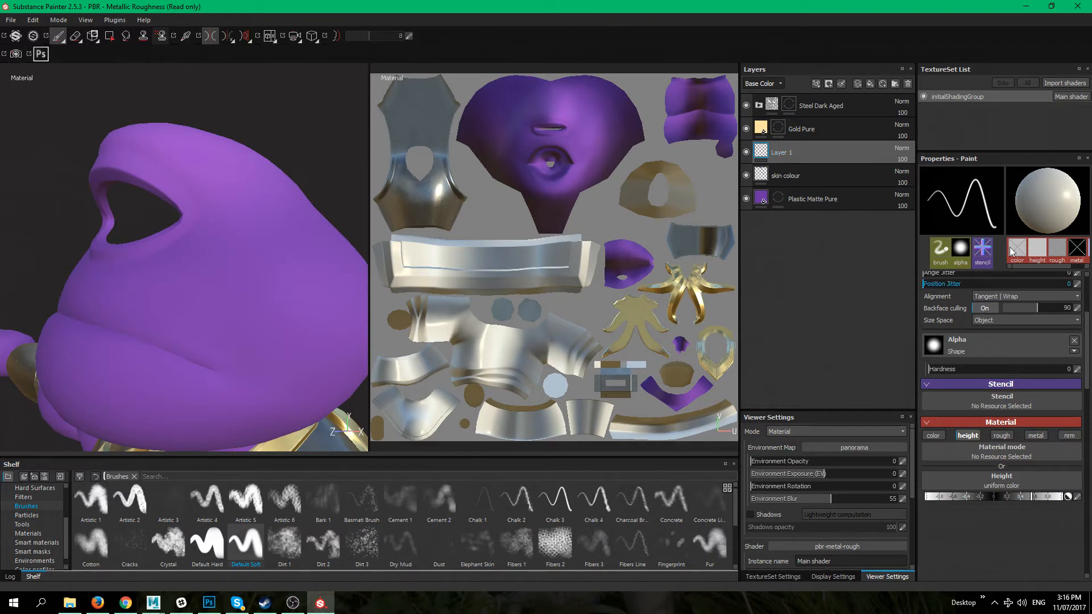
scroll(242, 330, "down", 2)
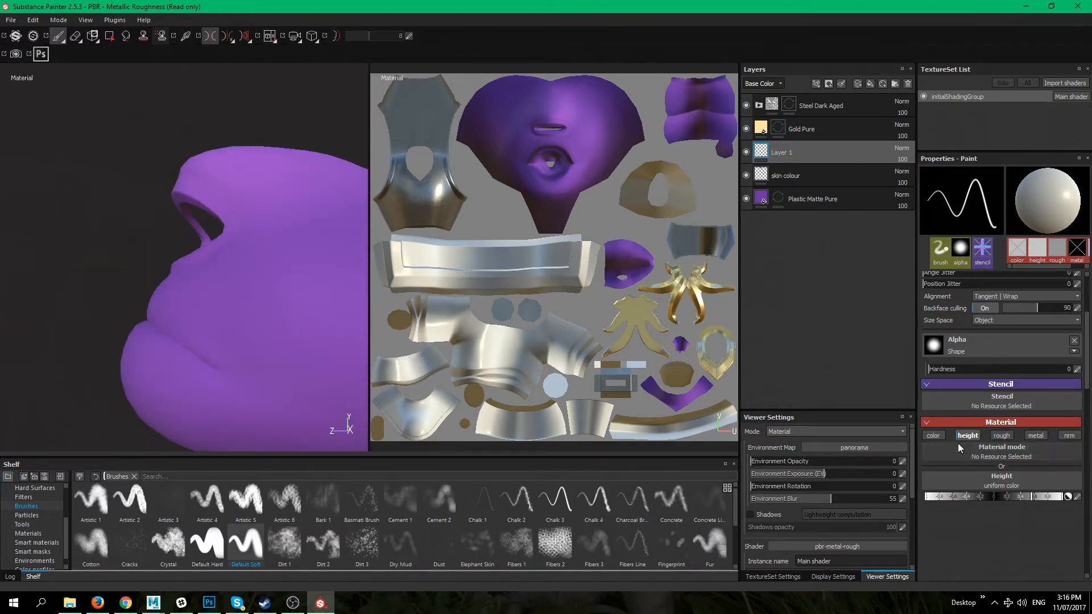
left_click_drag(954, 497, 954, 497)
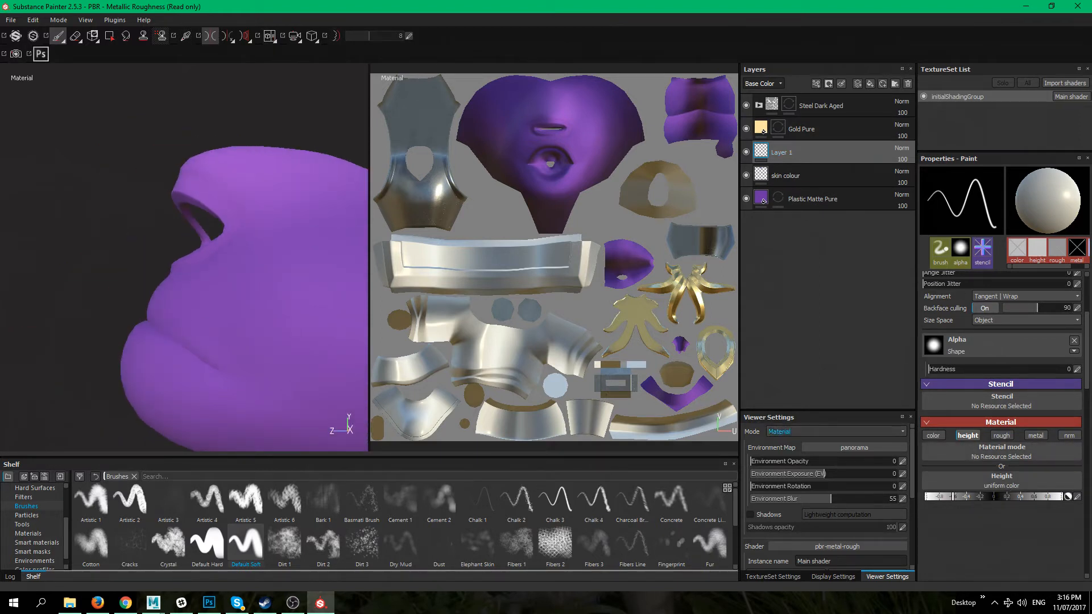
left_click_drag(256, 285, 276, 303, "alt")
mouse_move(259, 257)
left_mouse_down()
mouse_move(351, 424)
mouse_move(251, 343)
mouse_move(393, 353)
mouse_move(407, 370)
left_mouse_up()
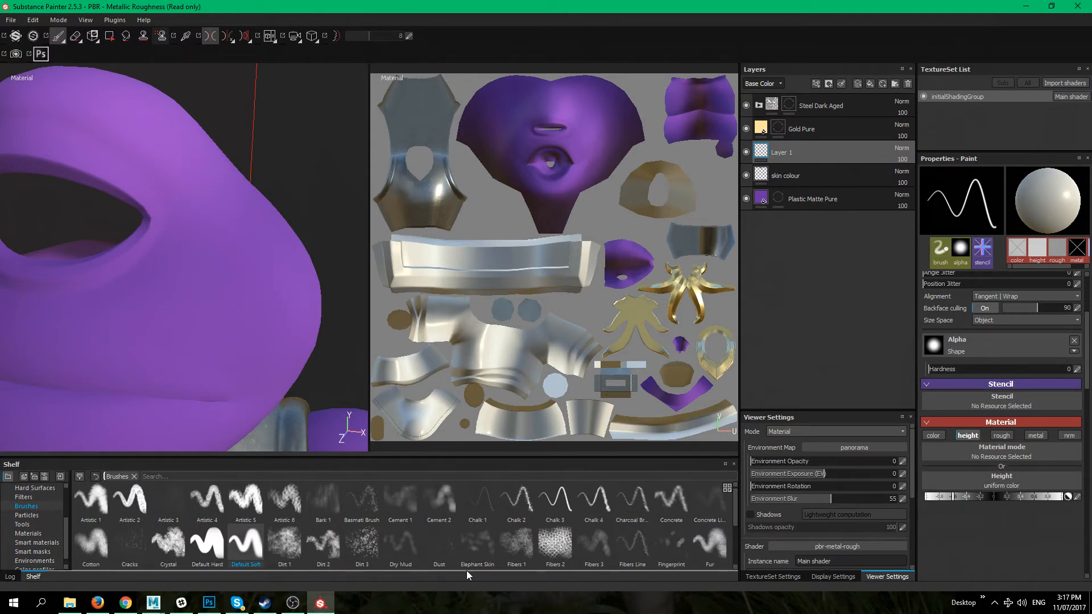
Try the Dry Mud brush's height texture on the cheek, undo the last dab and enlarge the brush
left_click(382, 536)
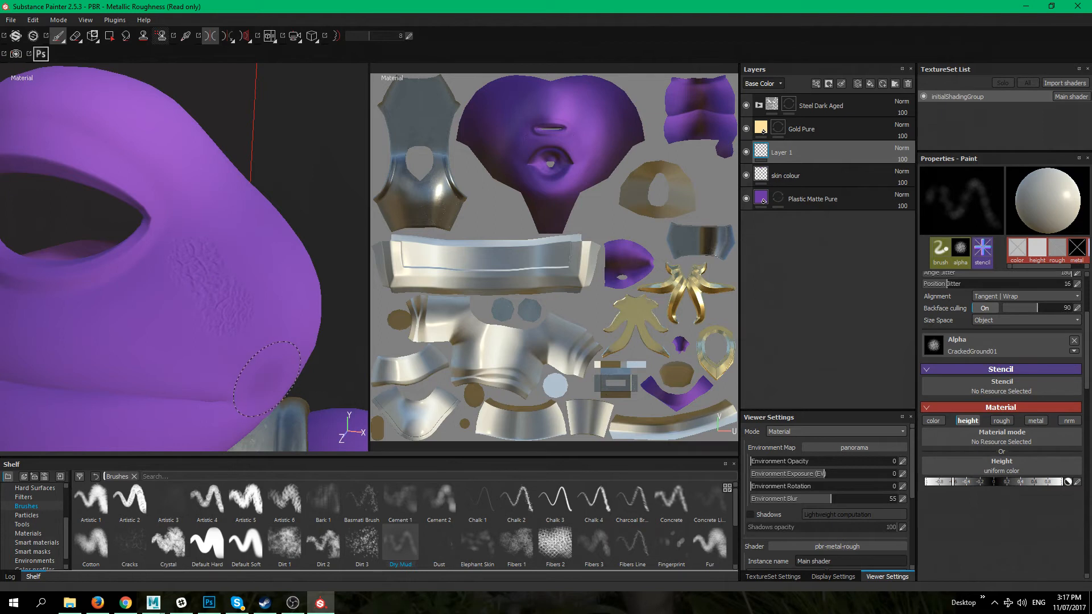
left_click(146, 290)
key("ctrl+z")
right_click_drag(203, 309, 251, 309, "ctrl")
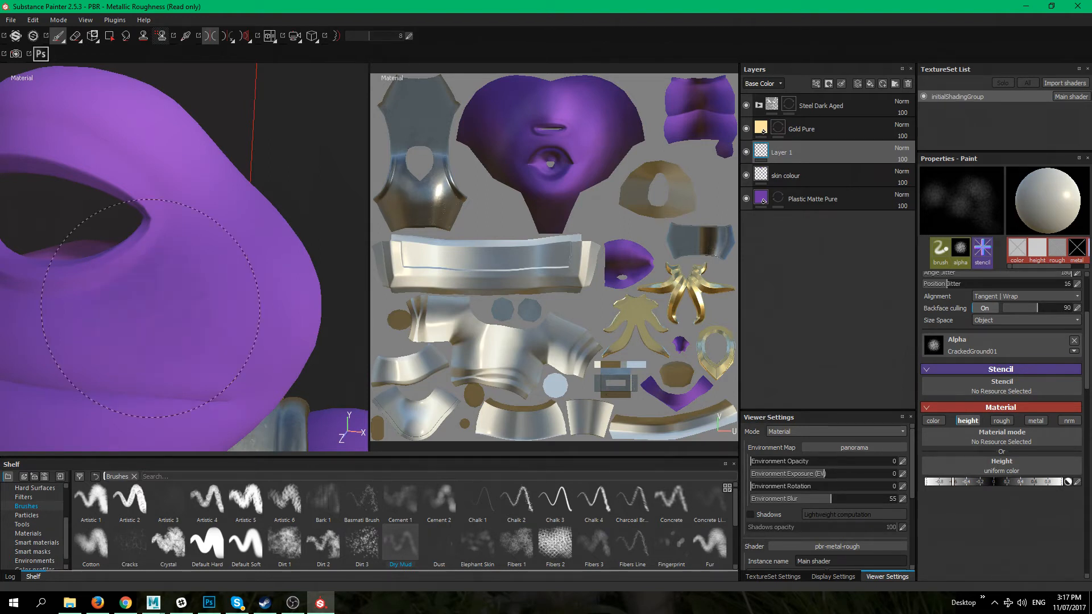
Examine the textured character's head, arms and armour from several angles
mouse_move(155, 370)
left_mouse_down("alt")
mouse_move(167, 291)
mouse_move(353, 430)
left_mouse_up("alt")
left_click_drag(181, 272, 190, 336, "alt")
left_click_drag(245, 375, 327, 290, "alt")
left_click_drag(231, 208, 145, 219)
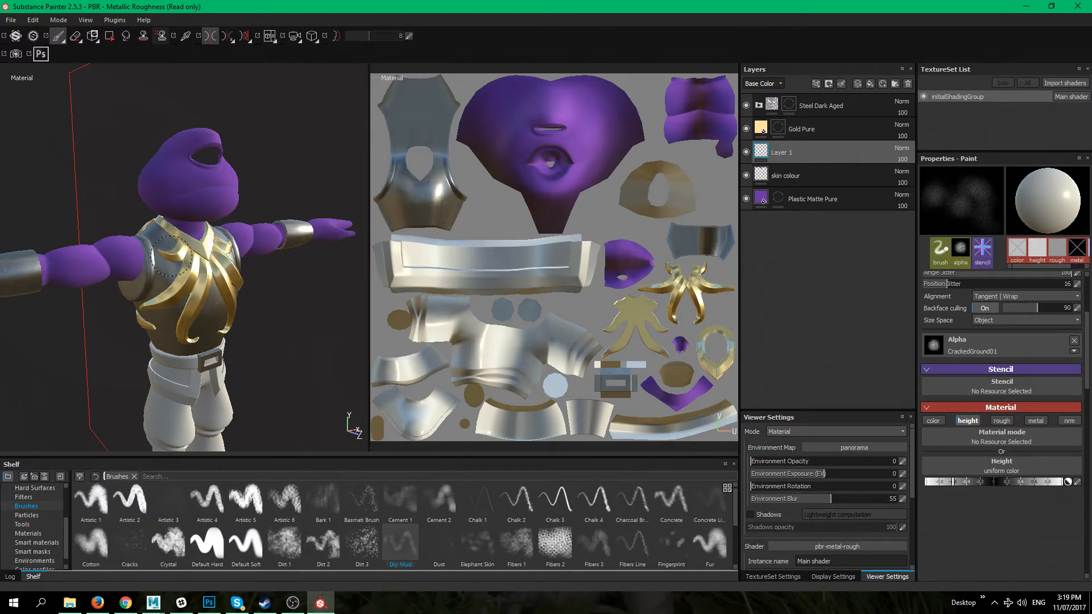
right_click(174, 261)
left_click_drag(273, 196, 191, 200, "alt")
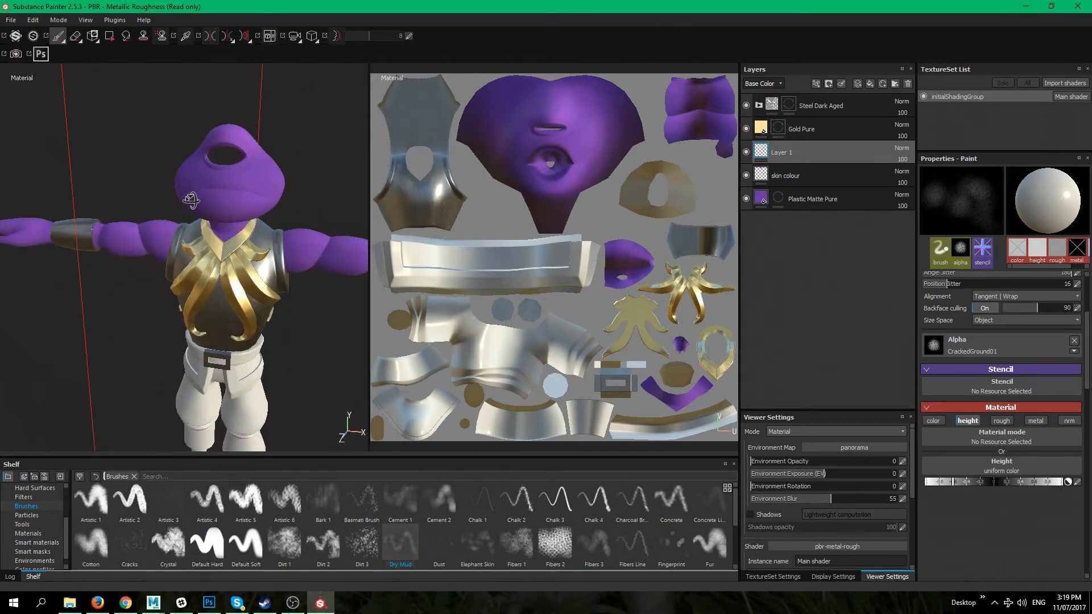
middle_click_drag(238, 225, 193, 233, "alt")
right_click_drag(192, 236, 263, 348, "alt")
middle_click_drag(160, 296, 200, 307, "alt")
left_click_drag(153, 245, 236, 210, "alt")
Open the texture export settings and inspect the output maps of the Arnold preset
right_click(236, 209)
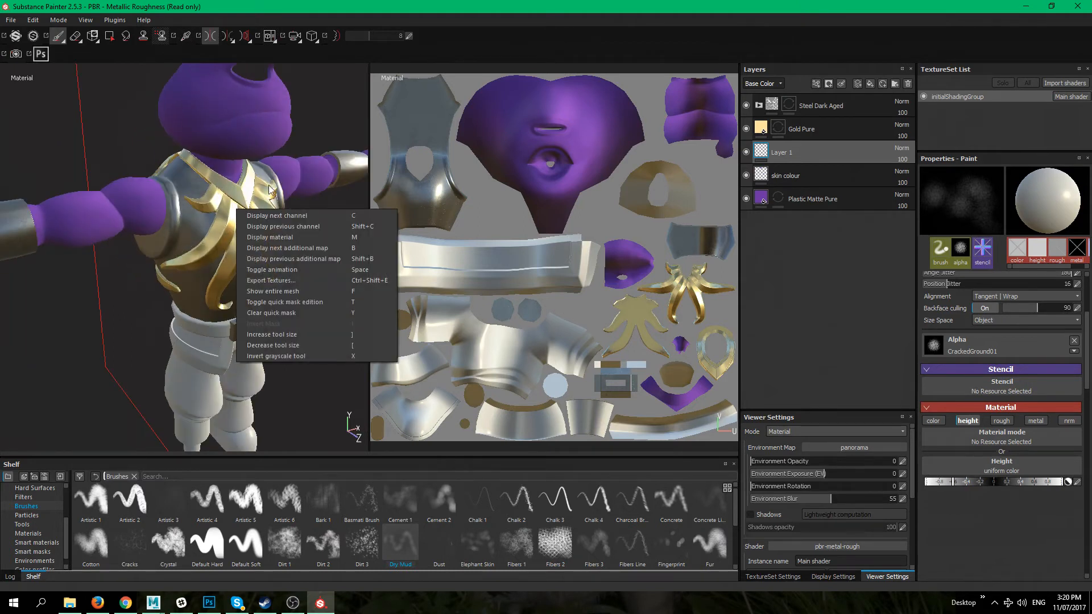
left_click(319, 279)
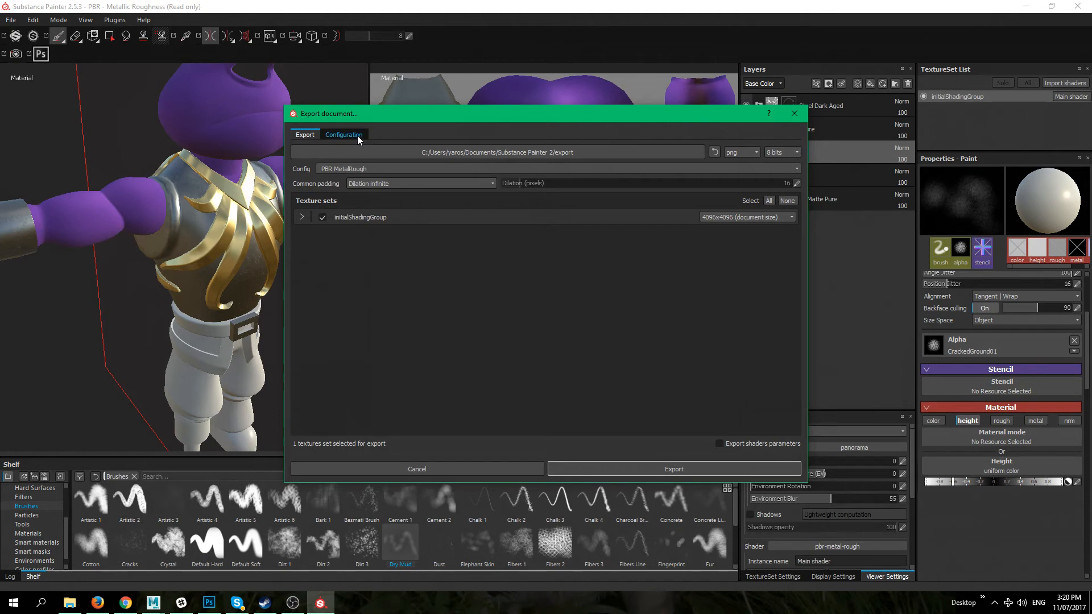
left_click(347, 135)
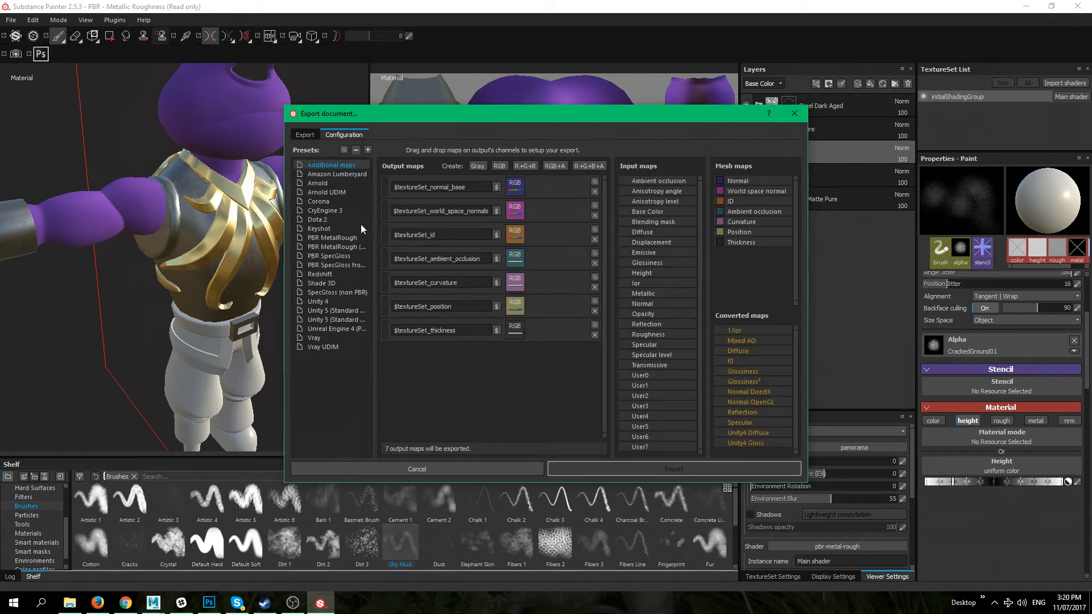
left_click(324, 182)
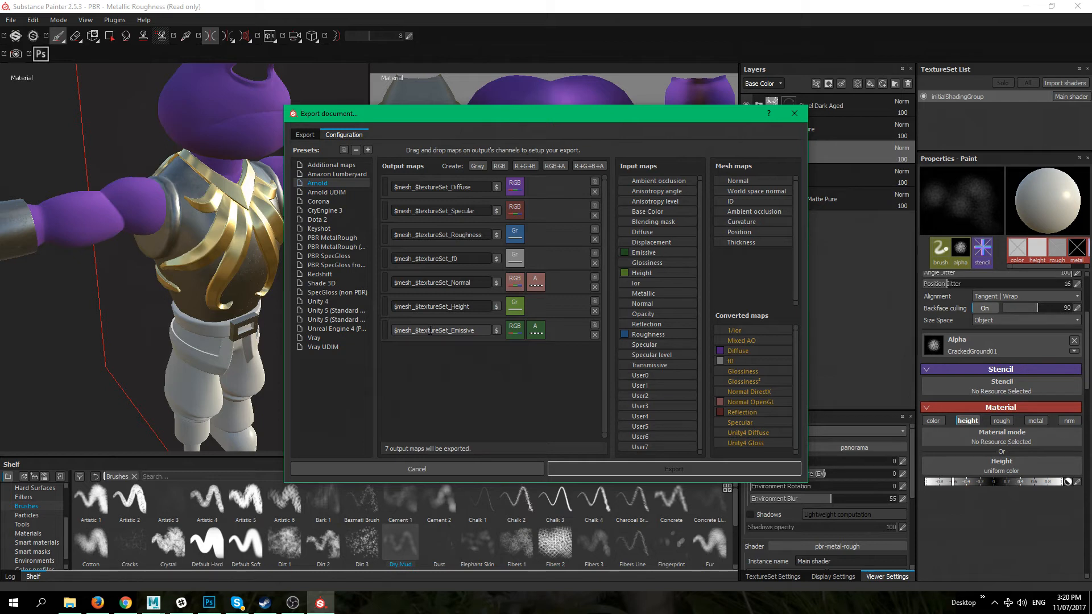
Set the export configuration to Arnold and the file format to targa
left_click(302, 136)
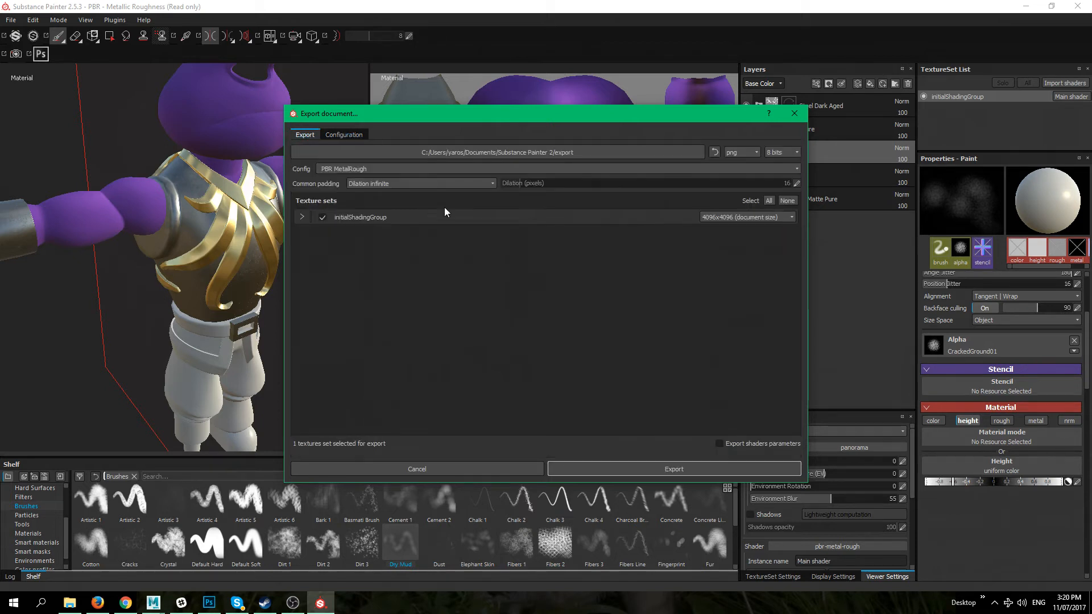
left_click(382, 168)
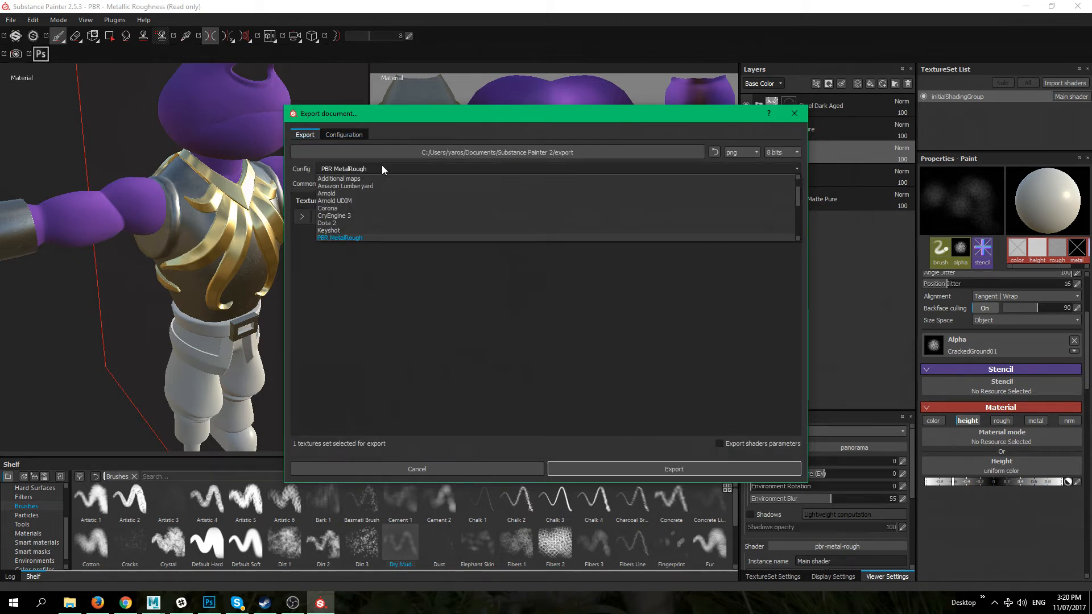
left_click(343, 194)
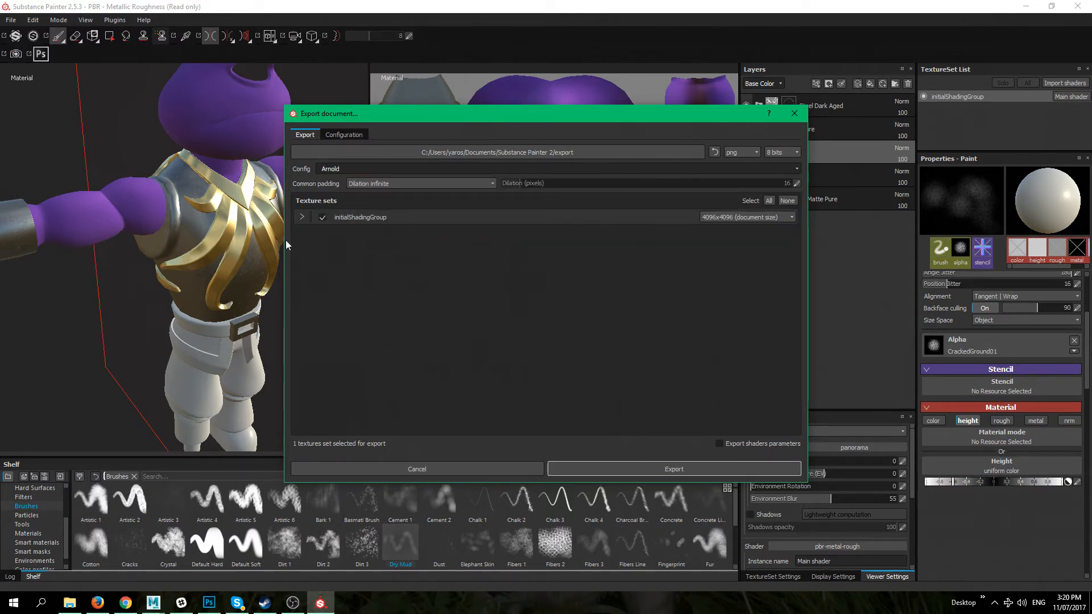
left_click(734, 153)
mouse_move(758, 177)
left_mouse_down()
mouse_move(762, 218)
mouse_move(755, 187)
left_mouse_up()
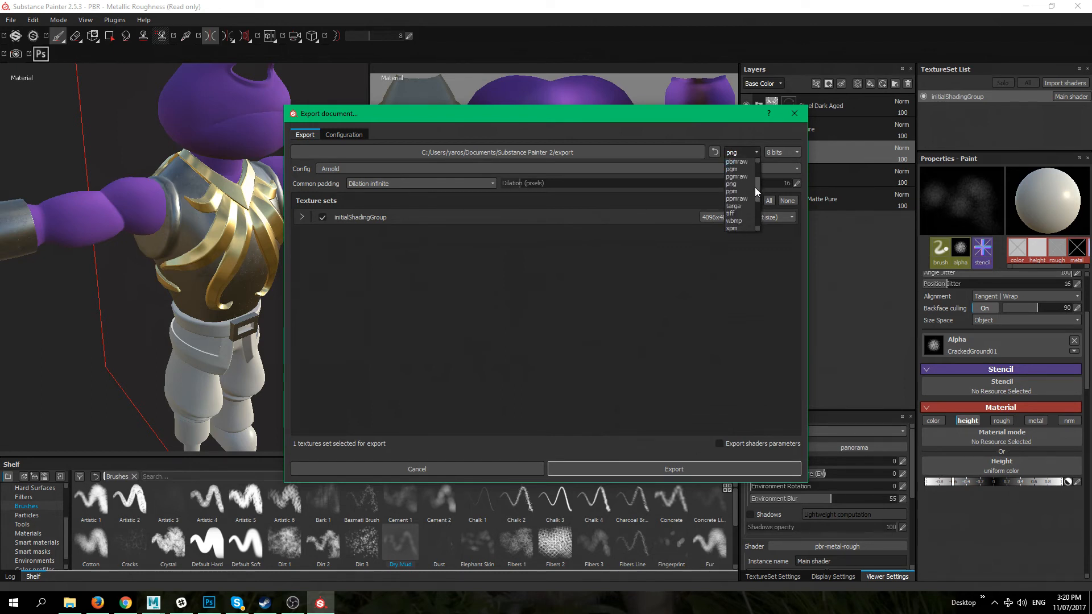
left_click(732, 200)
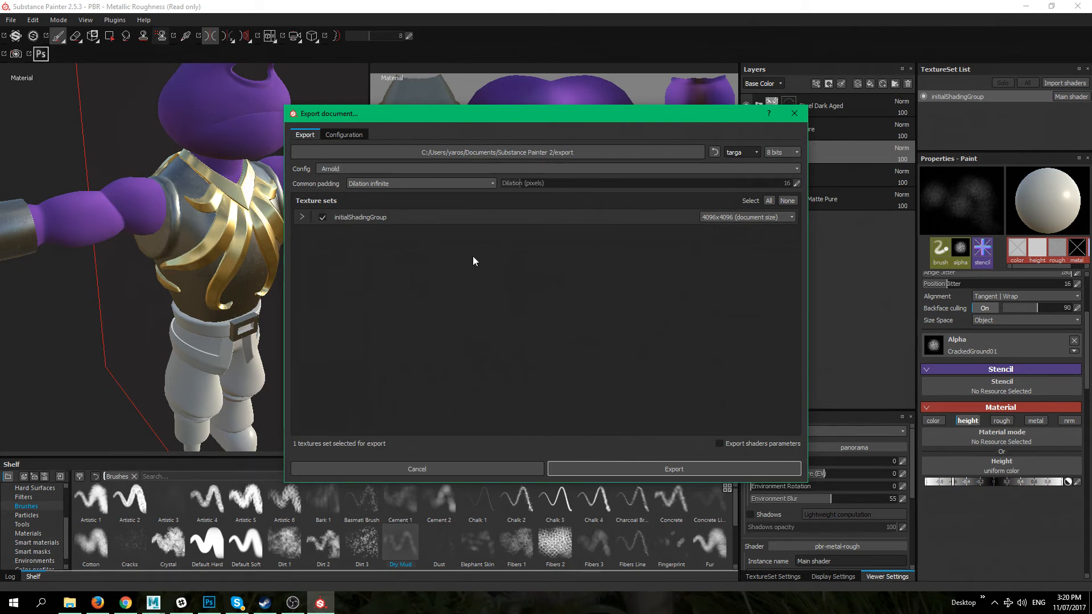
Check the bit depth options and expand initialShadingGroup to review its export maps
left_click(784, 153)
left_click(786, 151)
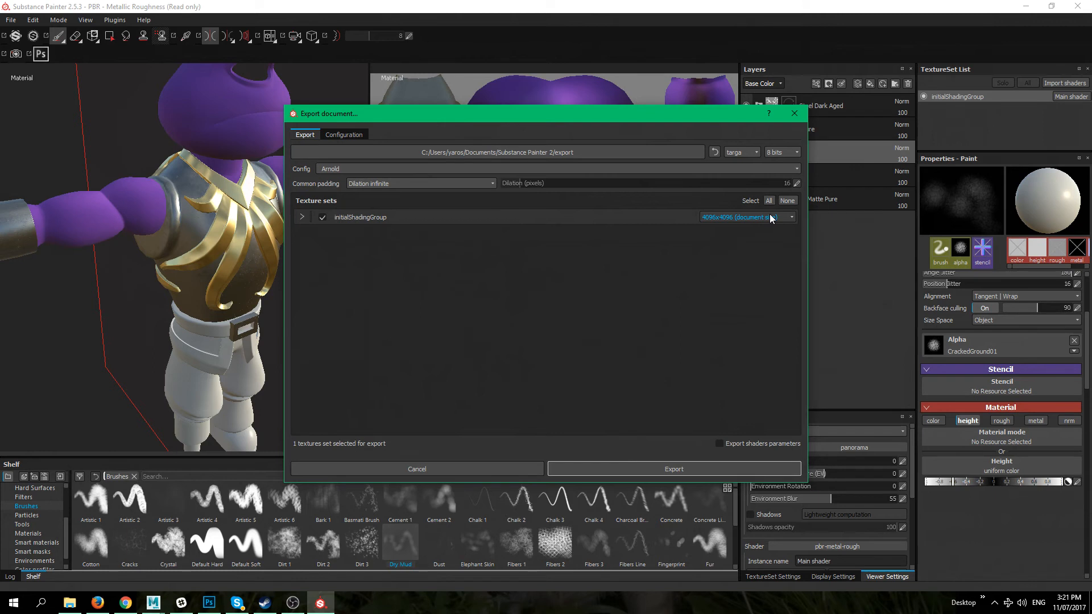
left_click(303, 217)
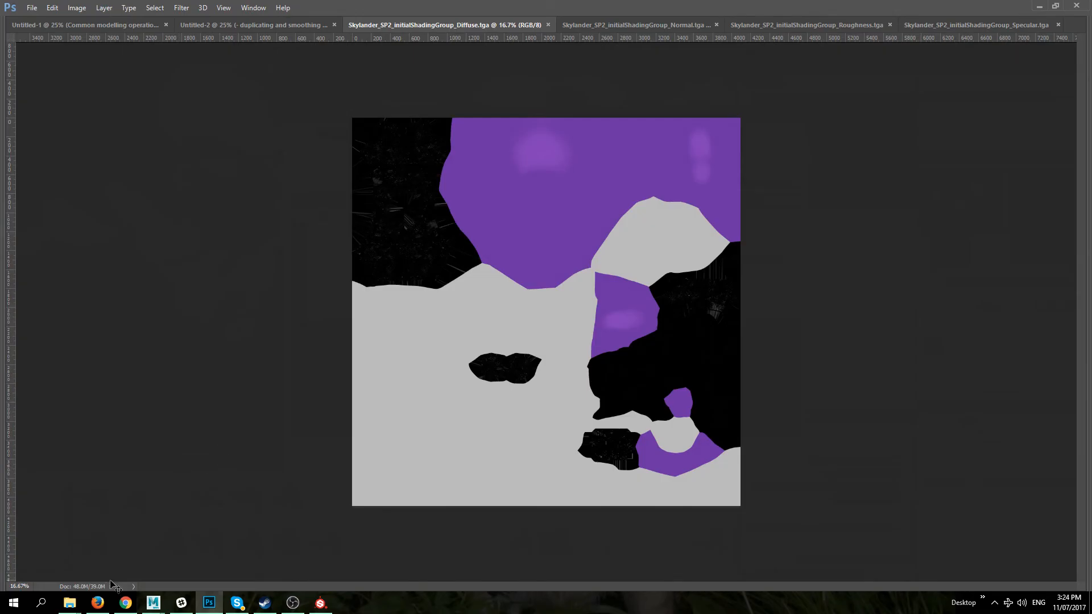
mouse_move(70, 604)
left_click(180, 572)
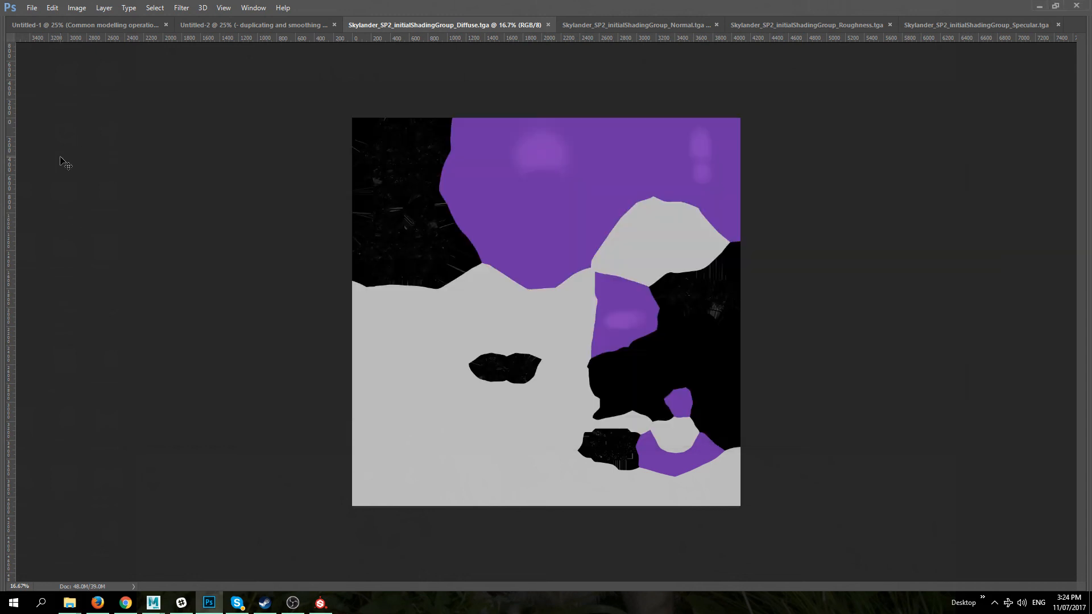
left_click(61, 162)
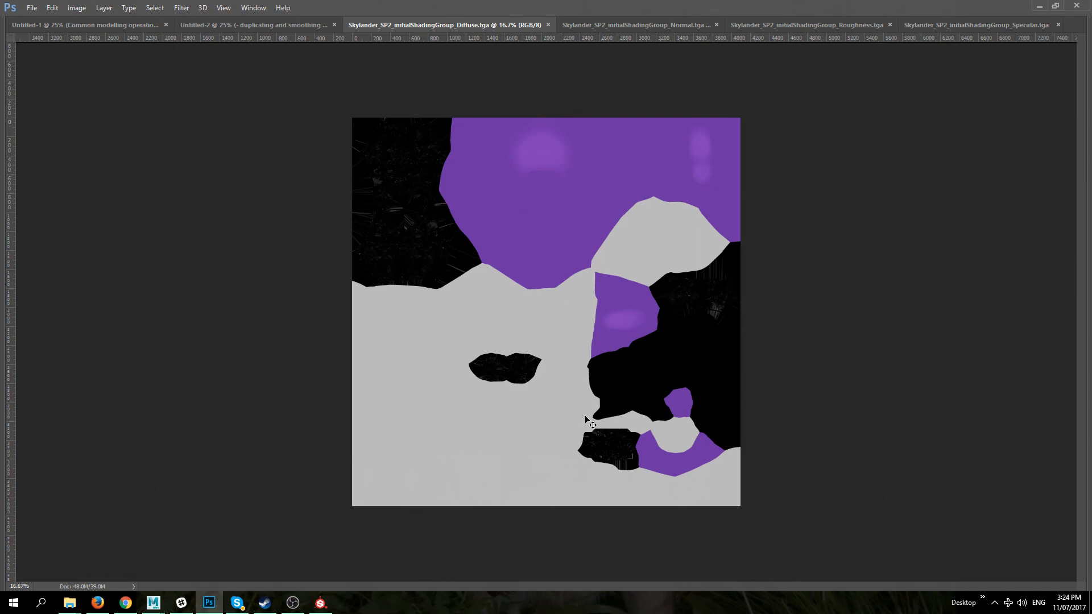